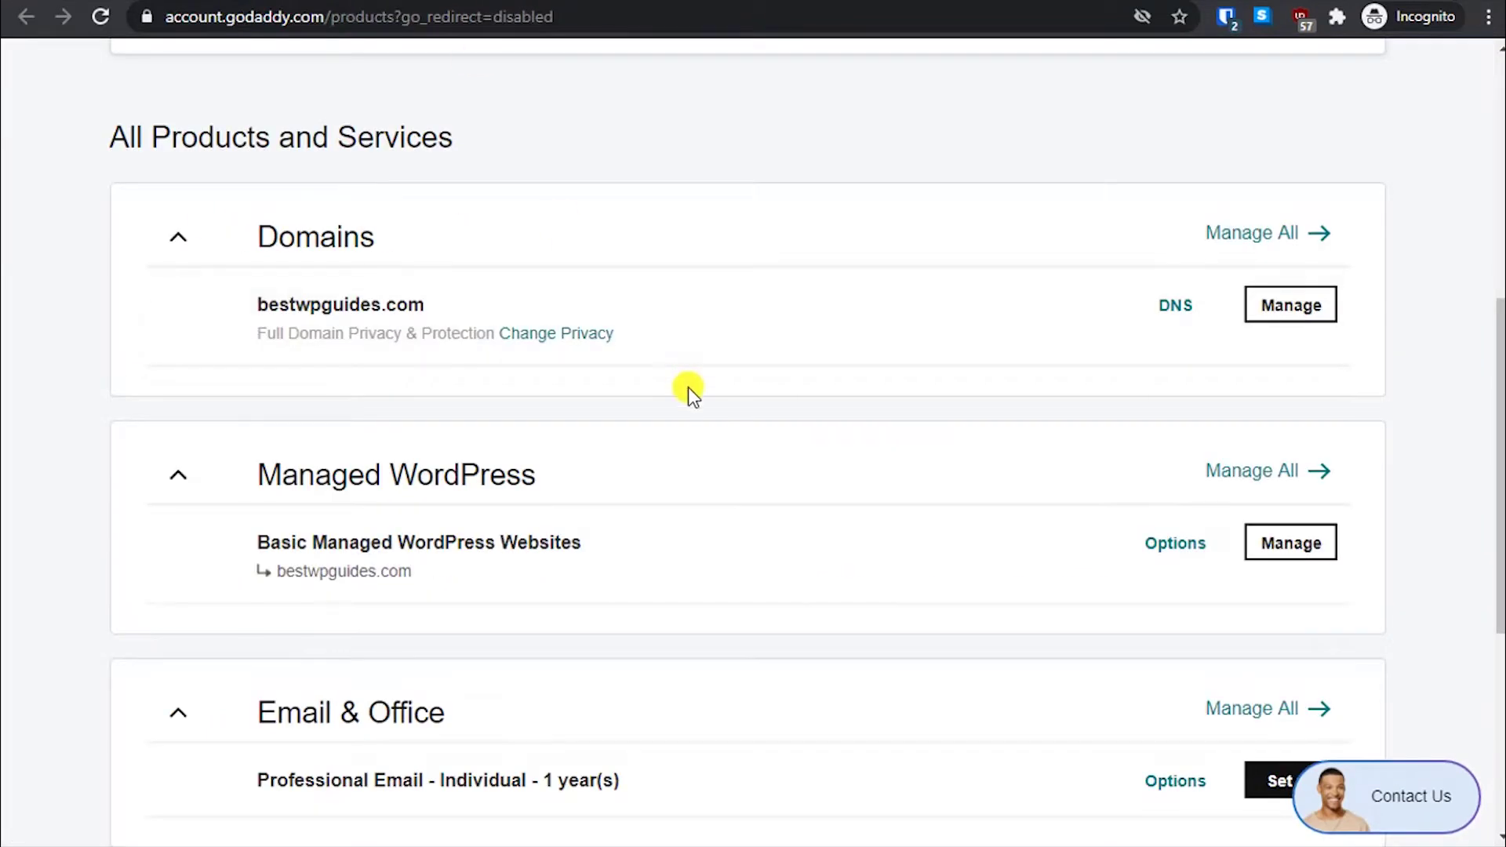
- Scroll the Professional Email page to compare the Individual and Team plans' prices and shared features
scroll(3, 345, "up", 4)
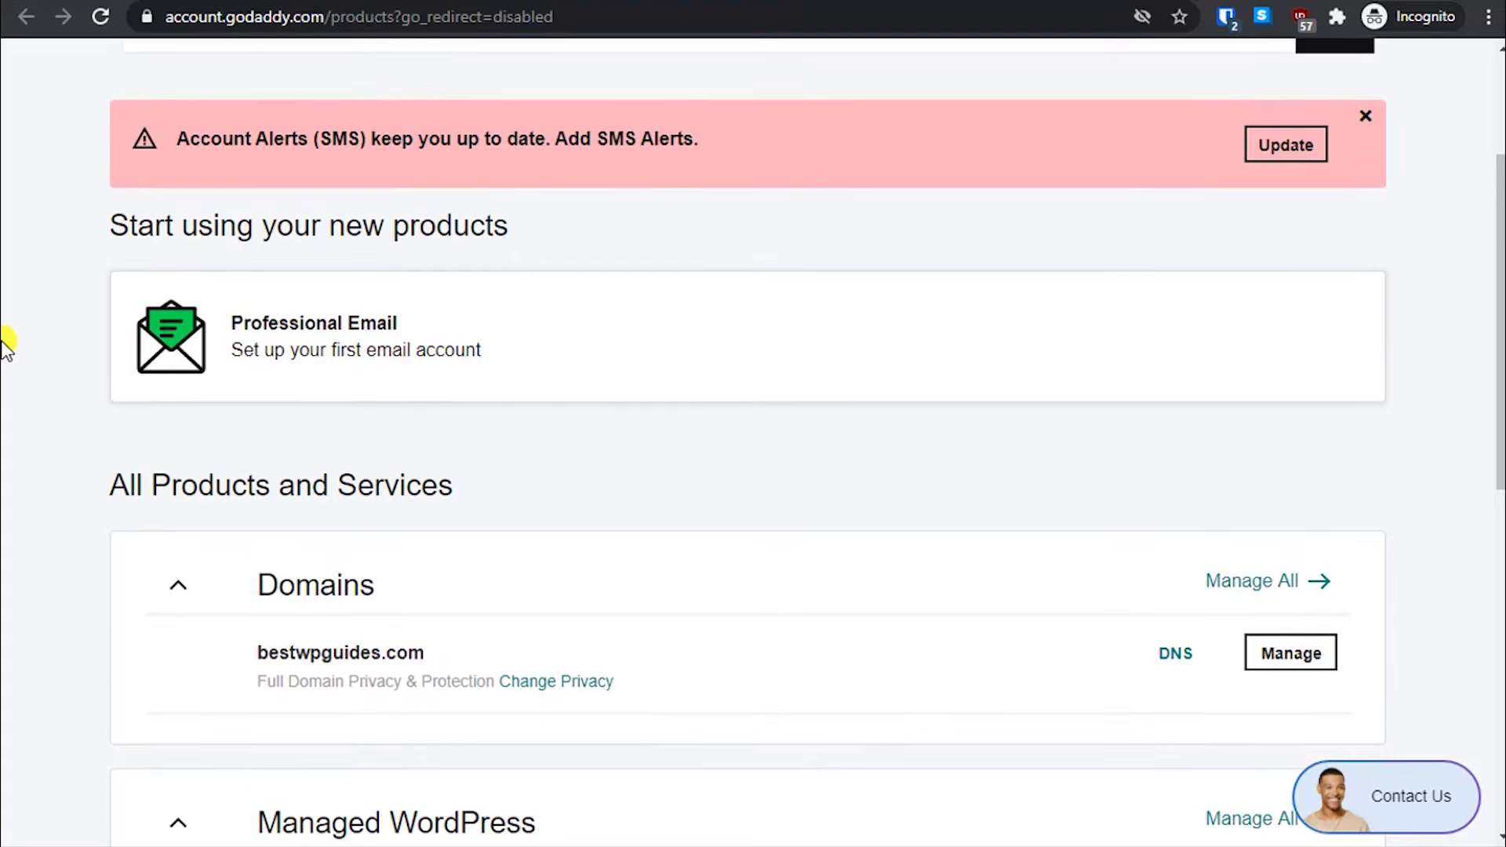
scroll(83, 331, "up", 3)
scroll(83, 331, "down", 3)
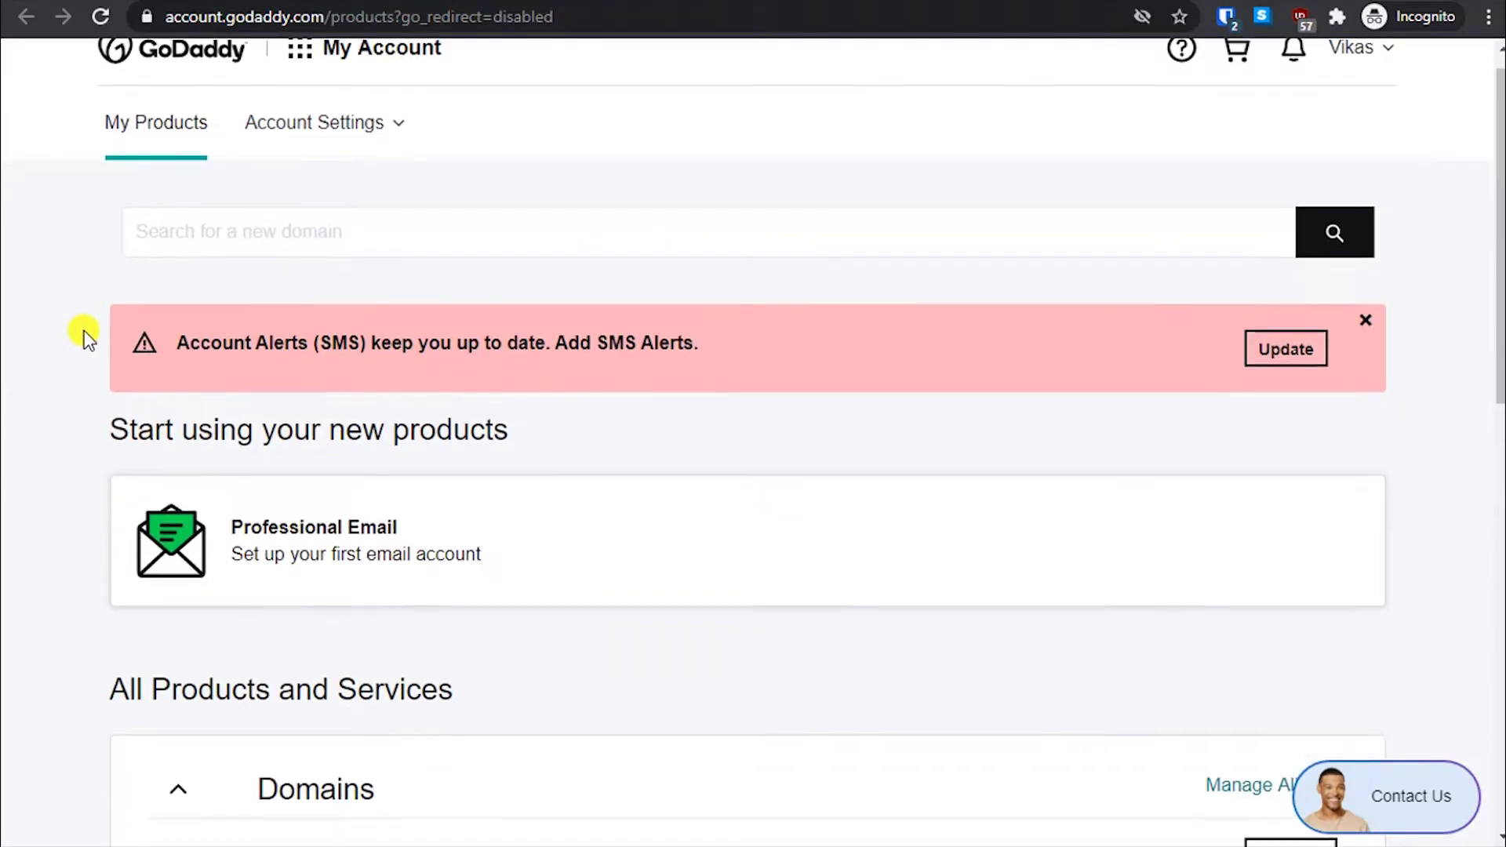
scroll(84, 331, "down", 3)
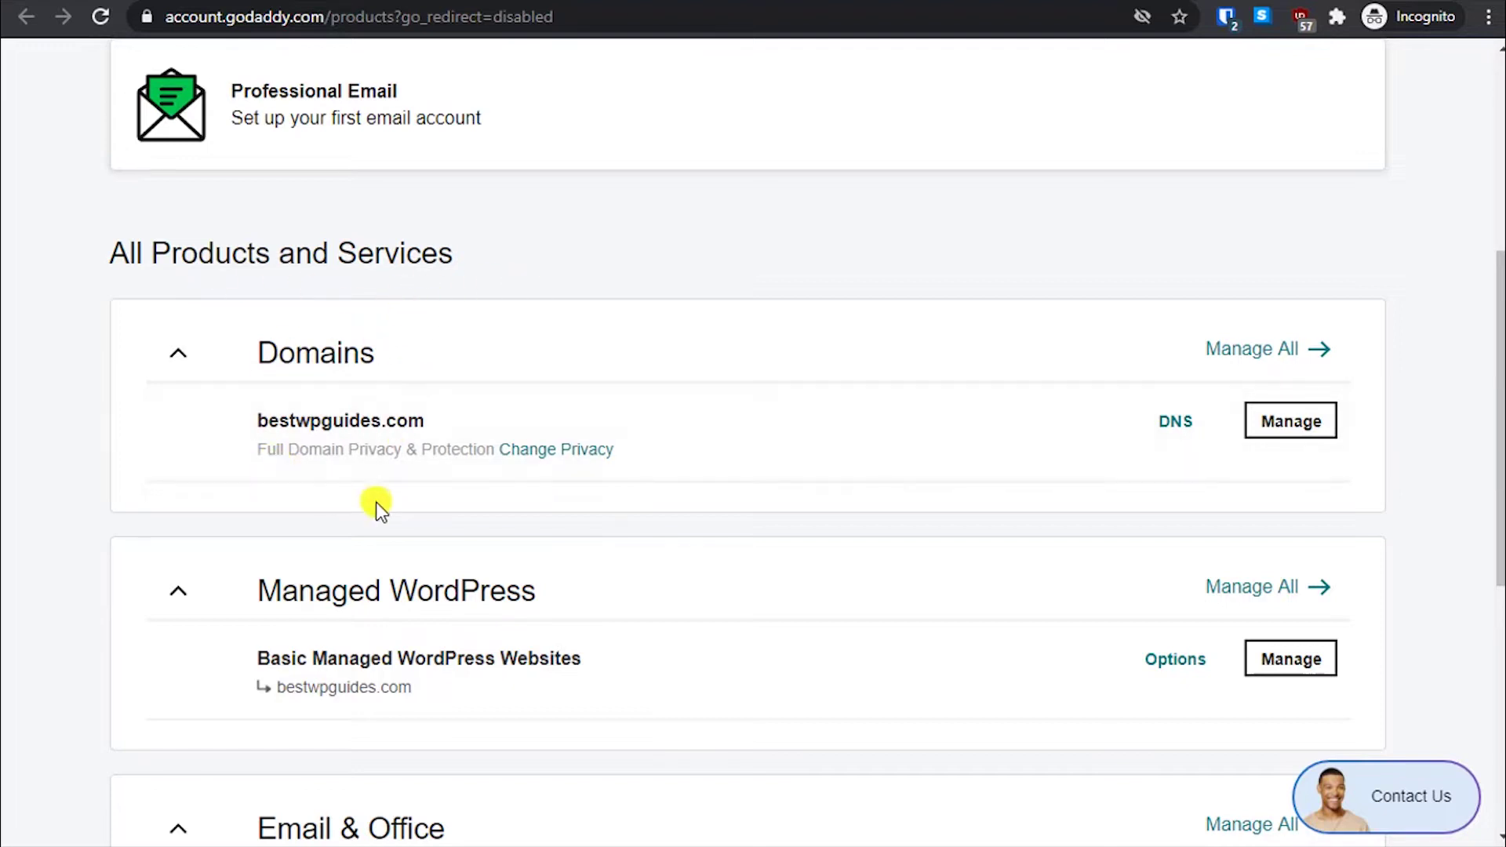
scroll(417, 476, "down", 4)
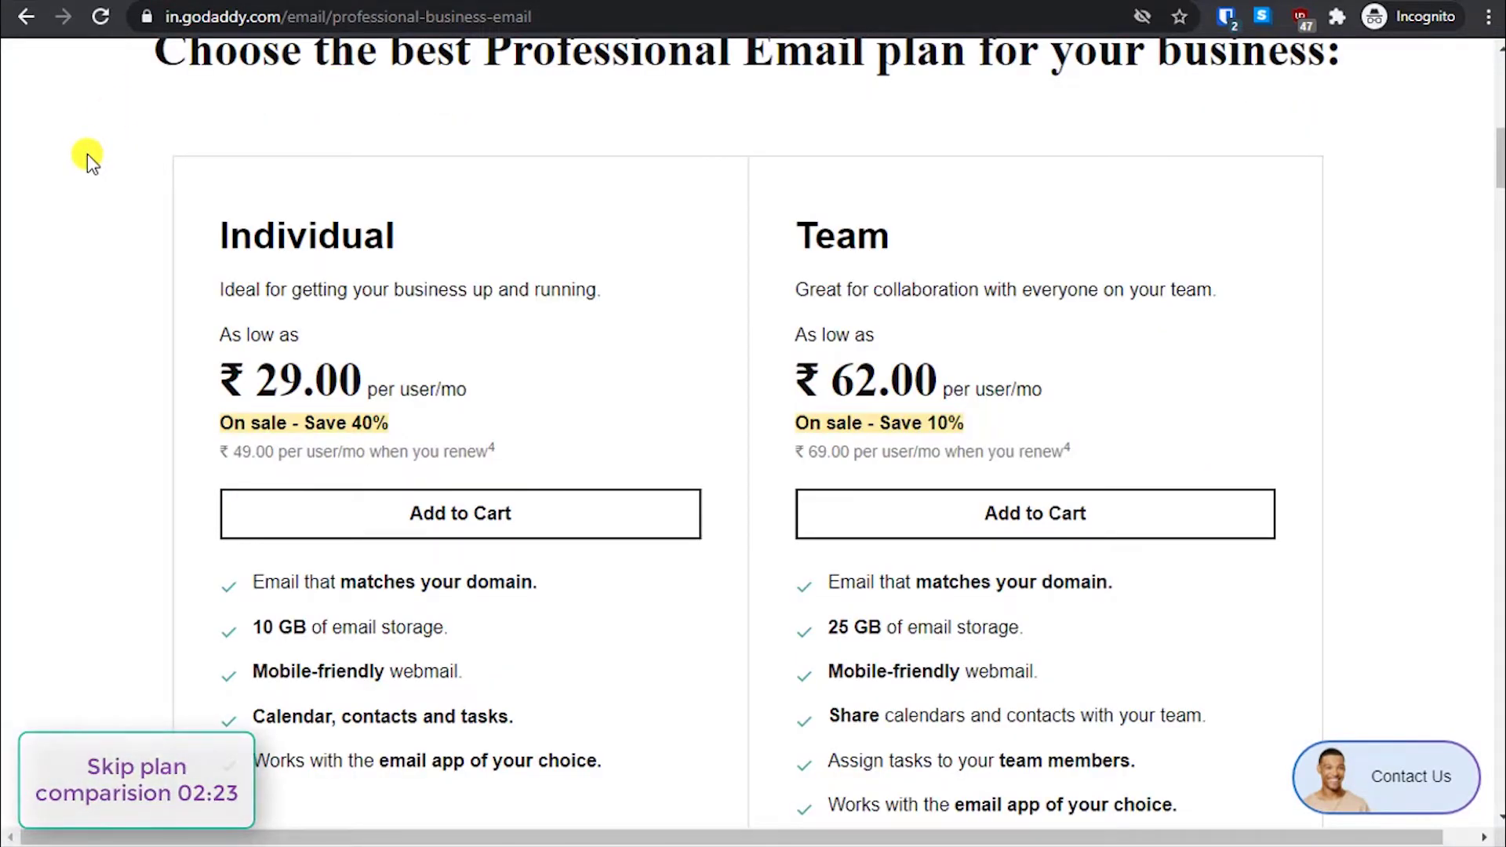
scroll(130, 355, "up", 1)
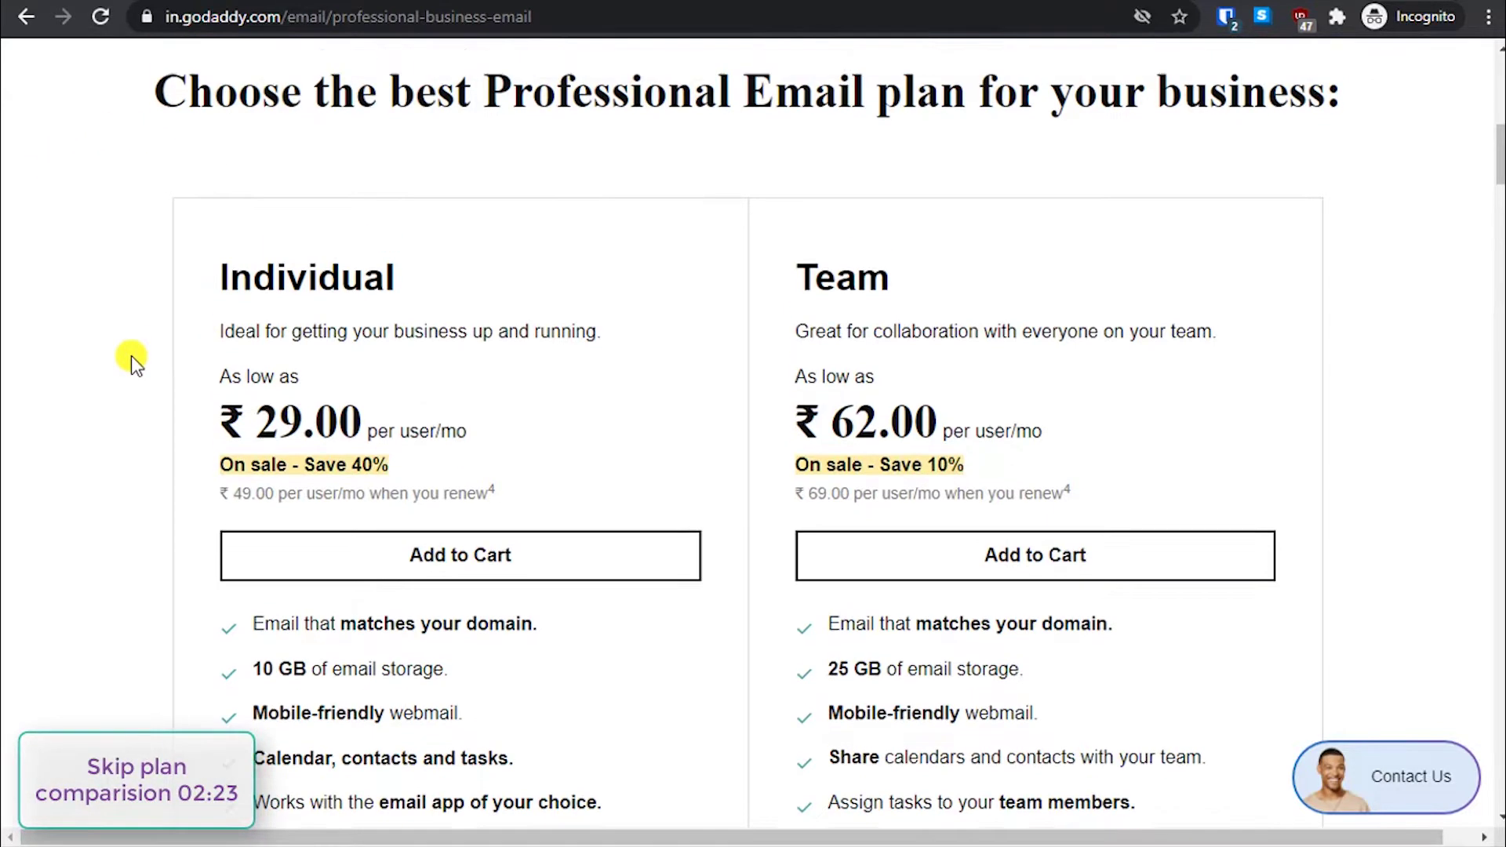
scroll(130, 356, "up", 4)
scroll(45, 343, "up", 7)
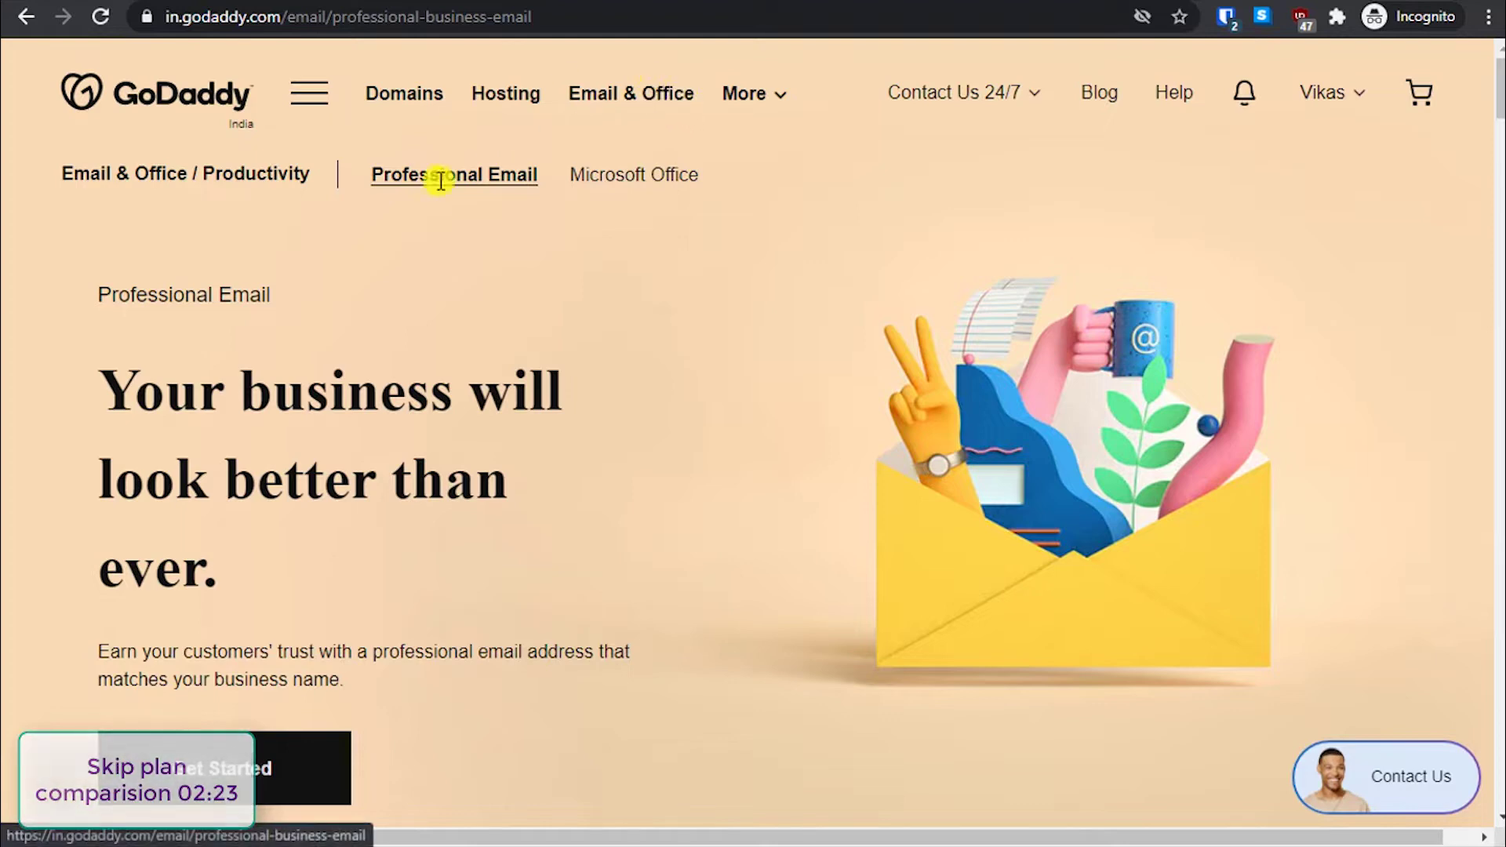
scroll(384, 531, "down", 4)
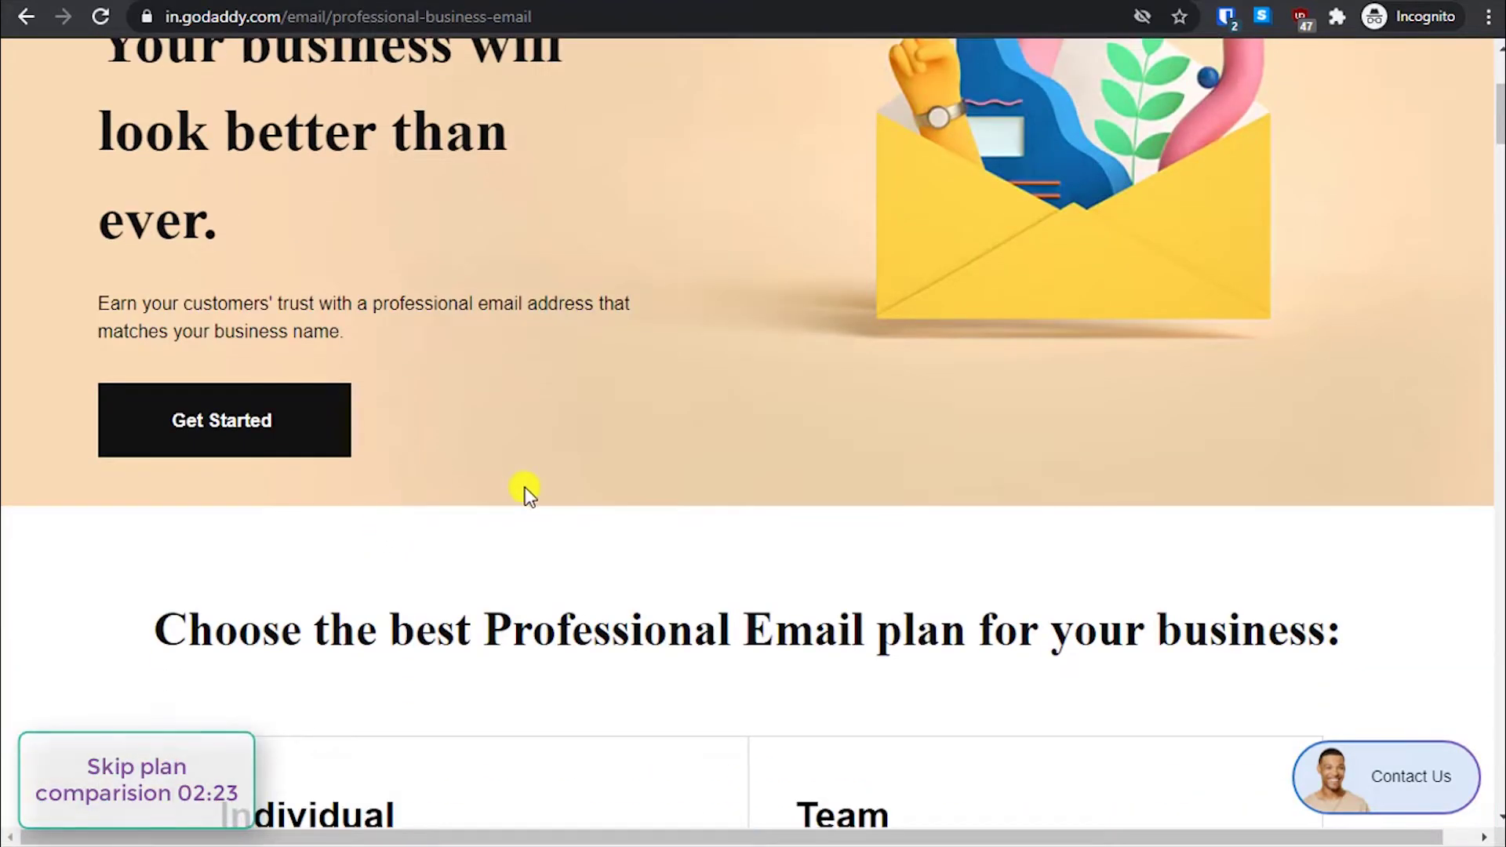
scroll(527, 496, "down", 2)
scroll(524, 494, "down", 7)
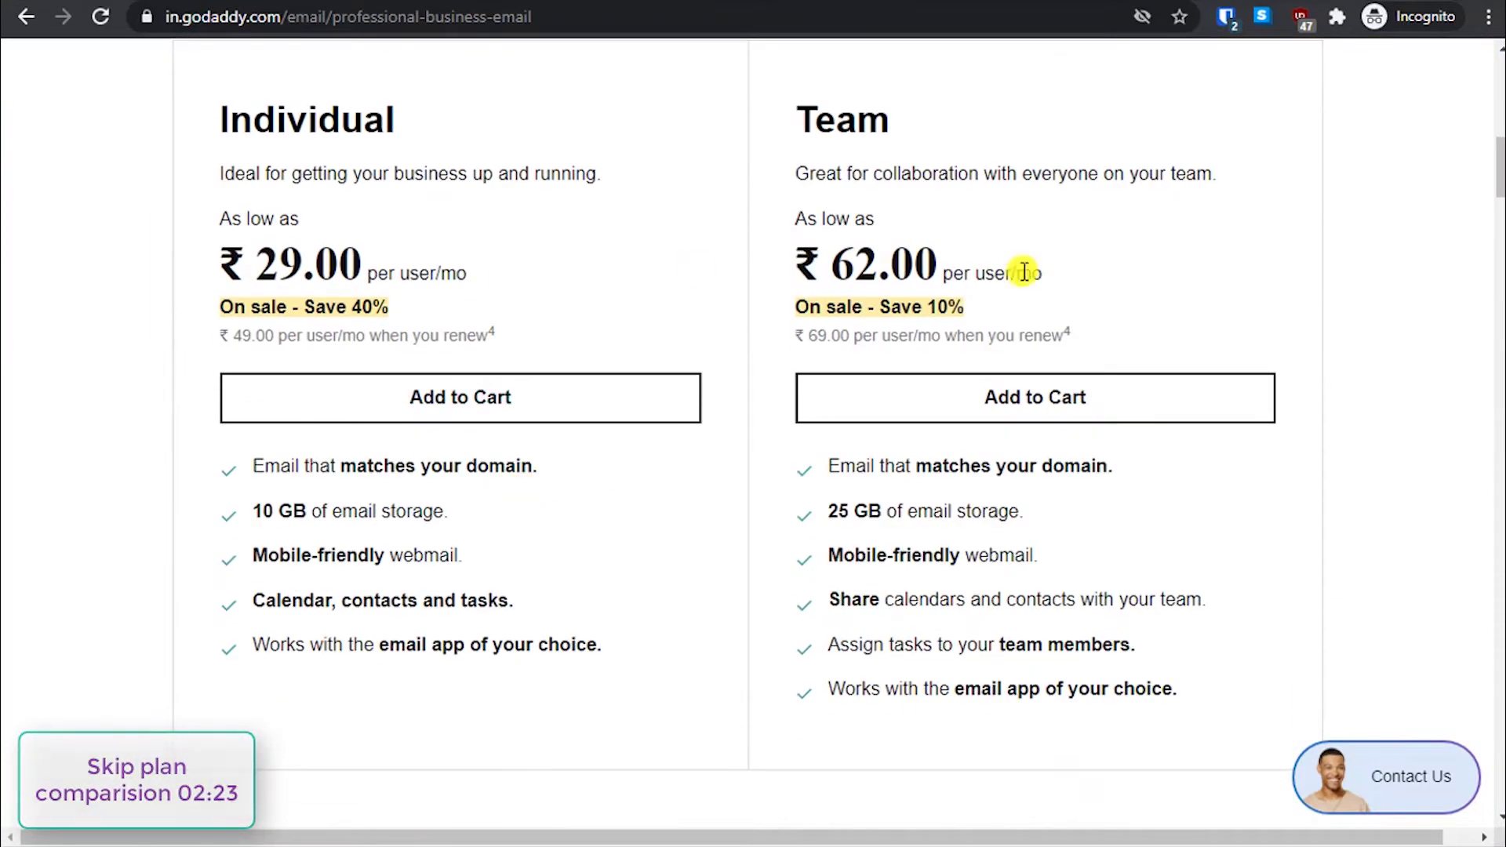
scroll(772, 367, "up", 1)
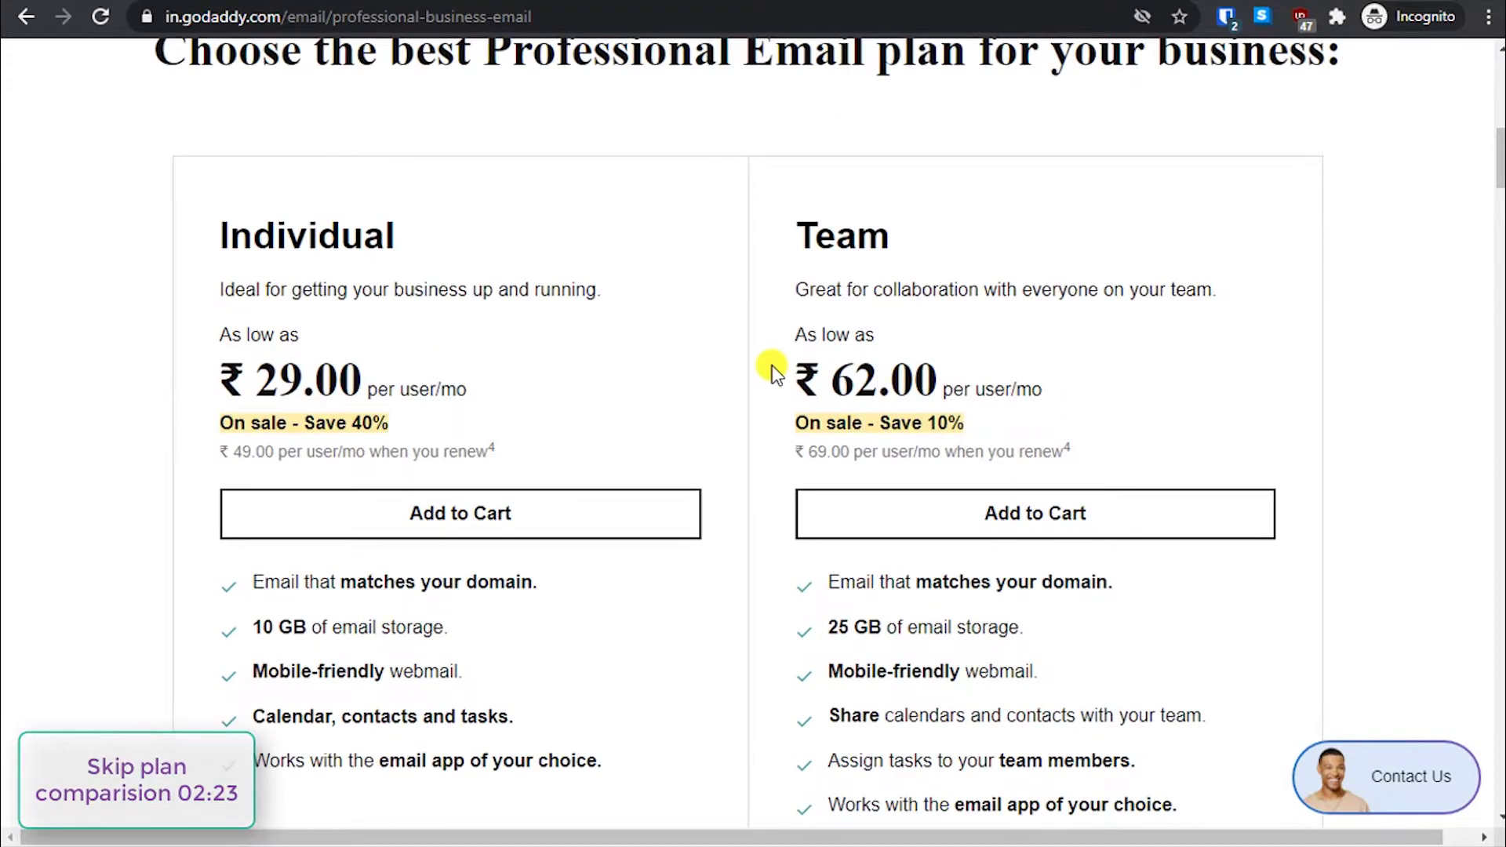
scroll(665, 260, "up", 1)
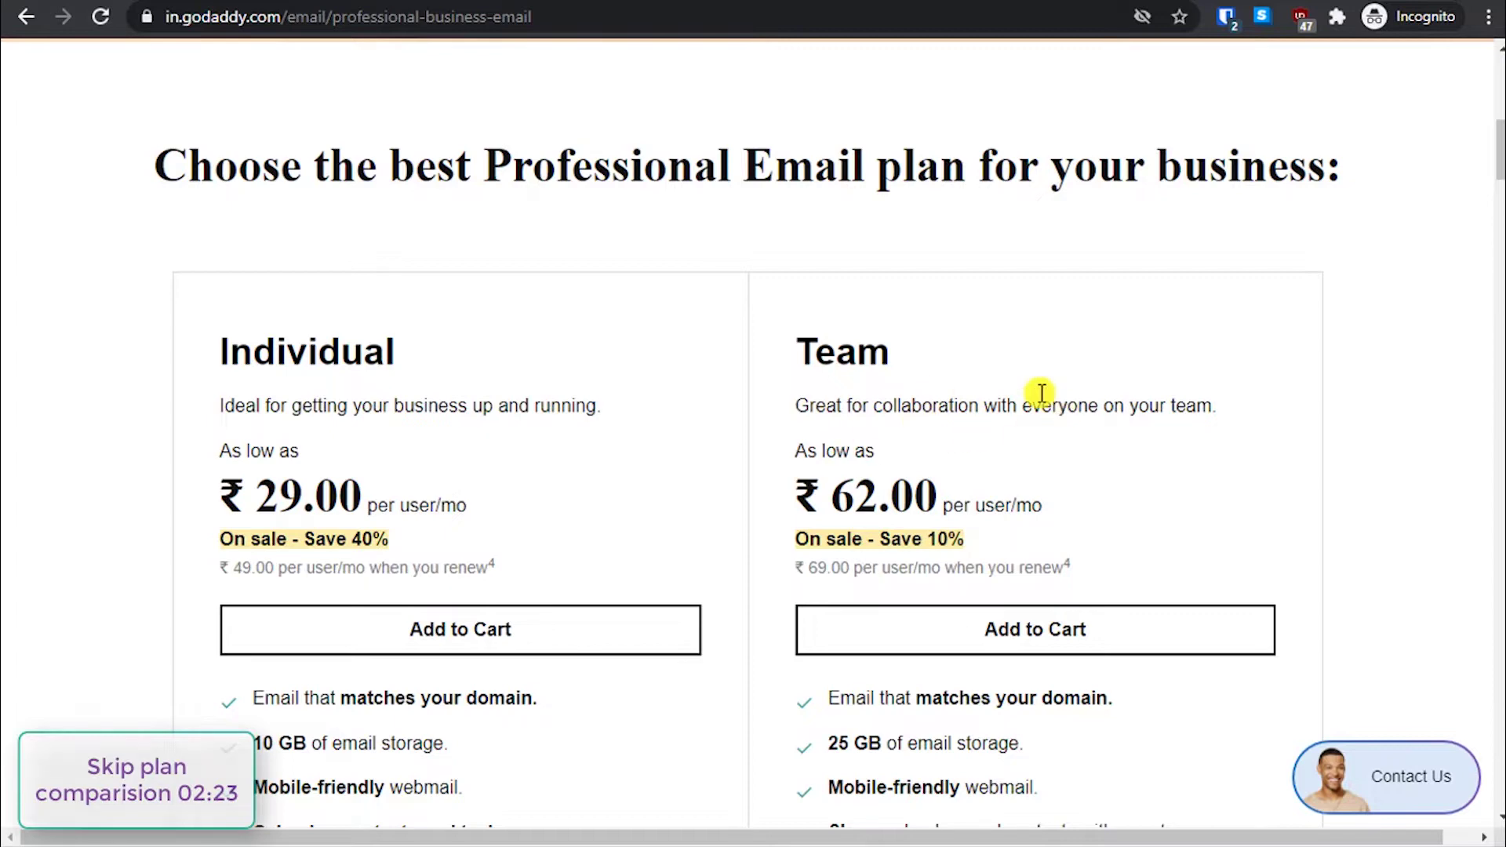
scroll(1001, 521, "down", 2)
scroll(630, 633, "down", 1)
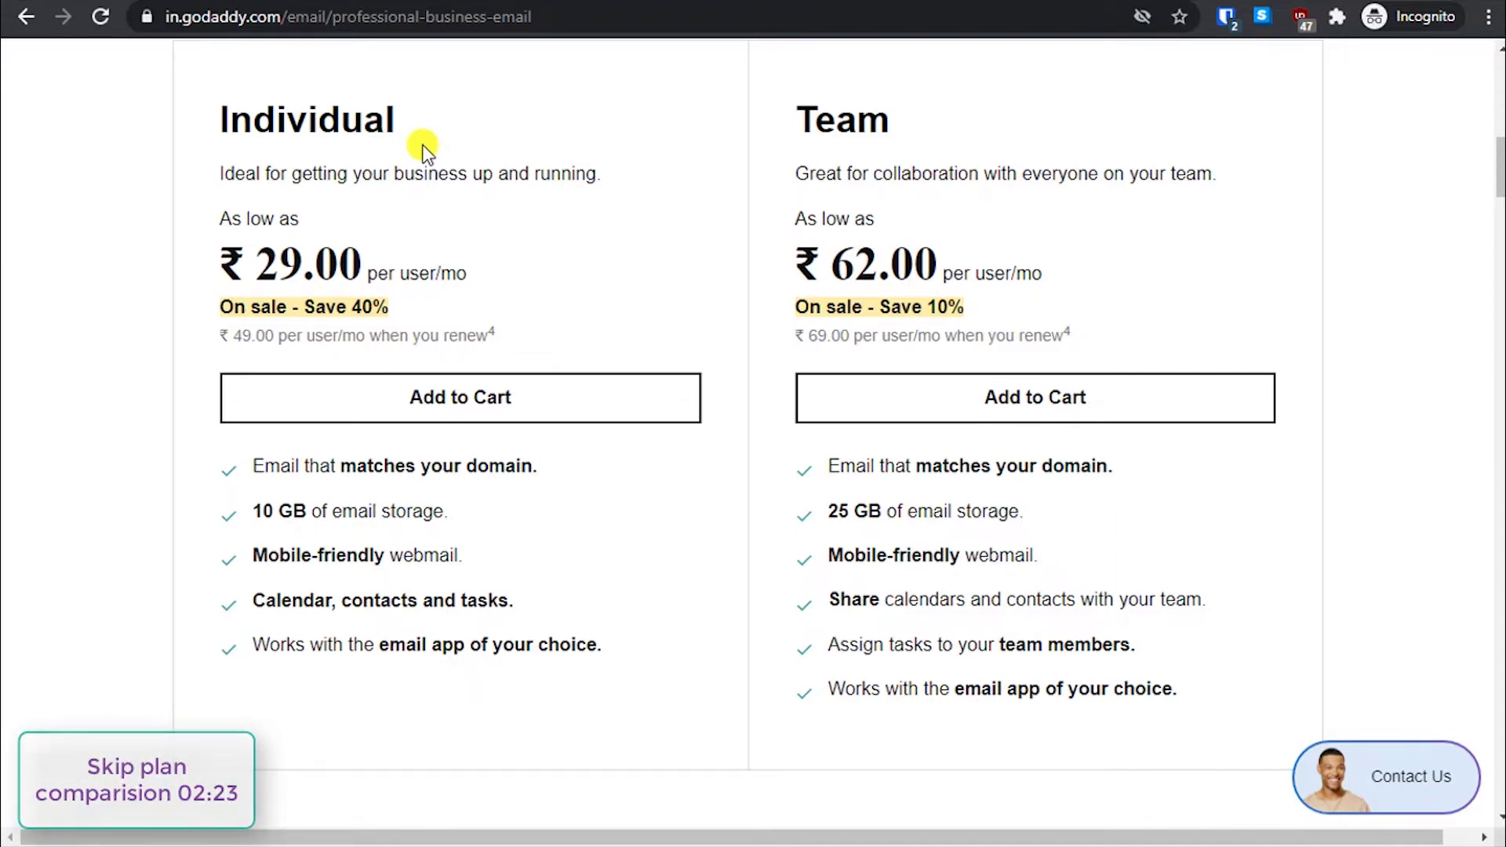
scroll(565, 595, "down", 9)
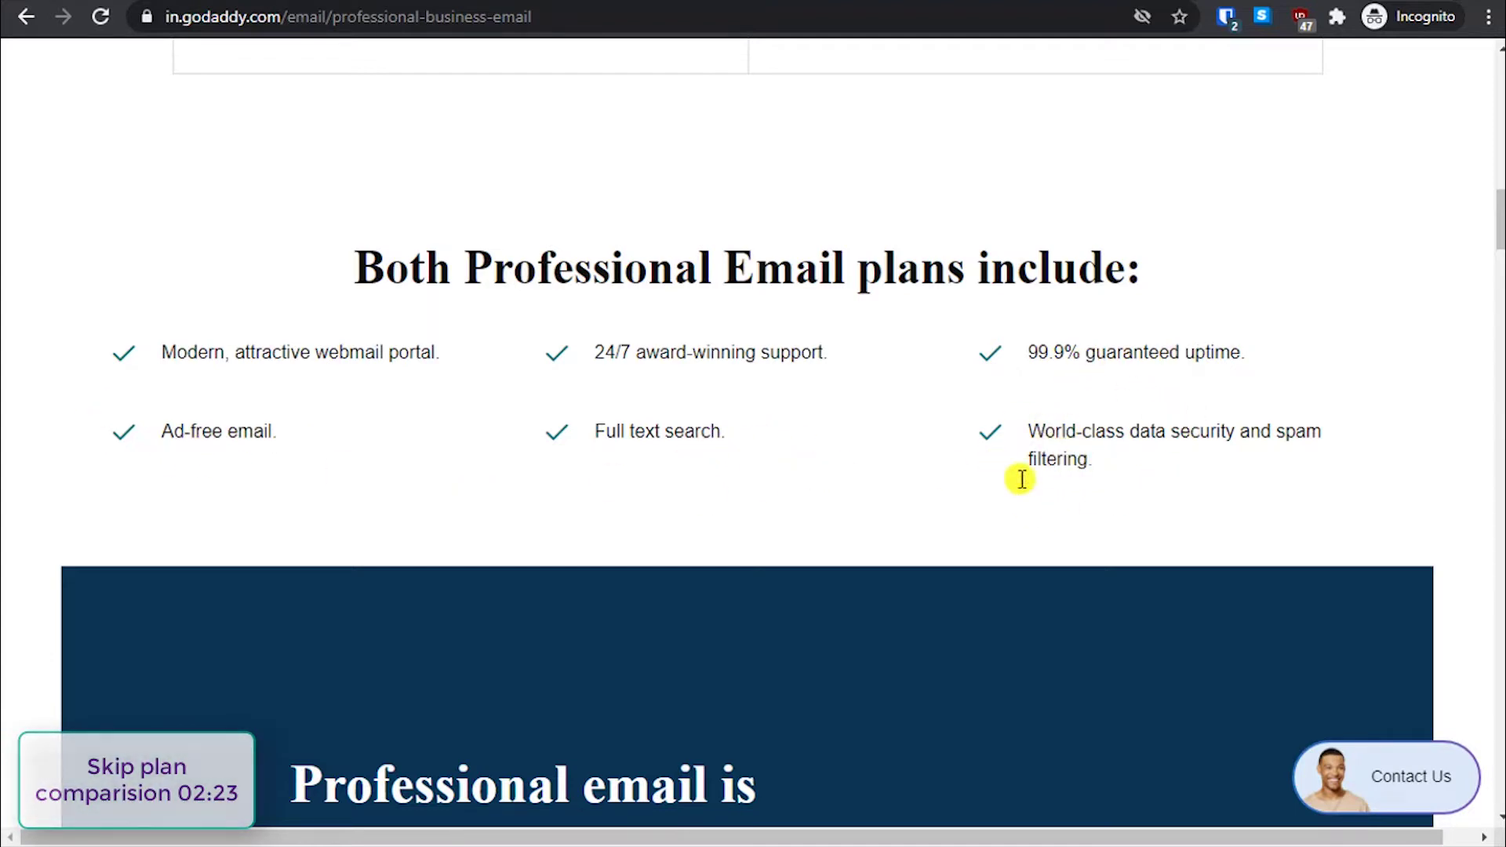
scroll(986, 507, "down", 13)
scroll(987, 507, "down", 15)
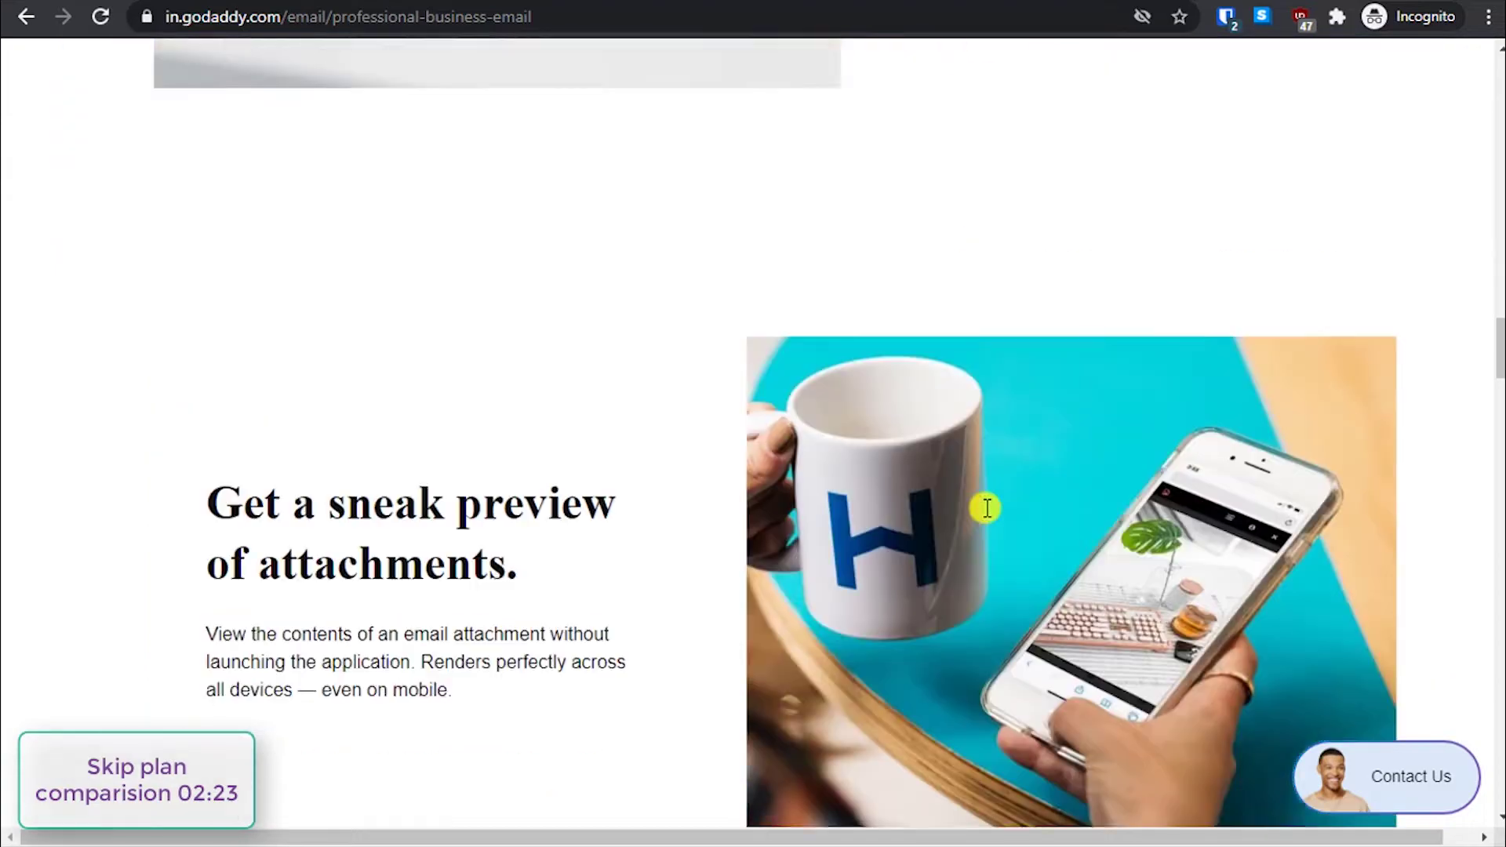
scroll(985, 507, "down", 14)
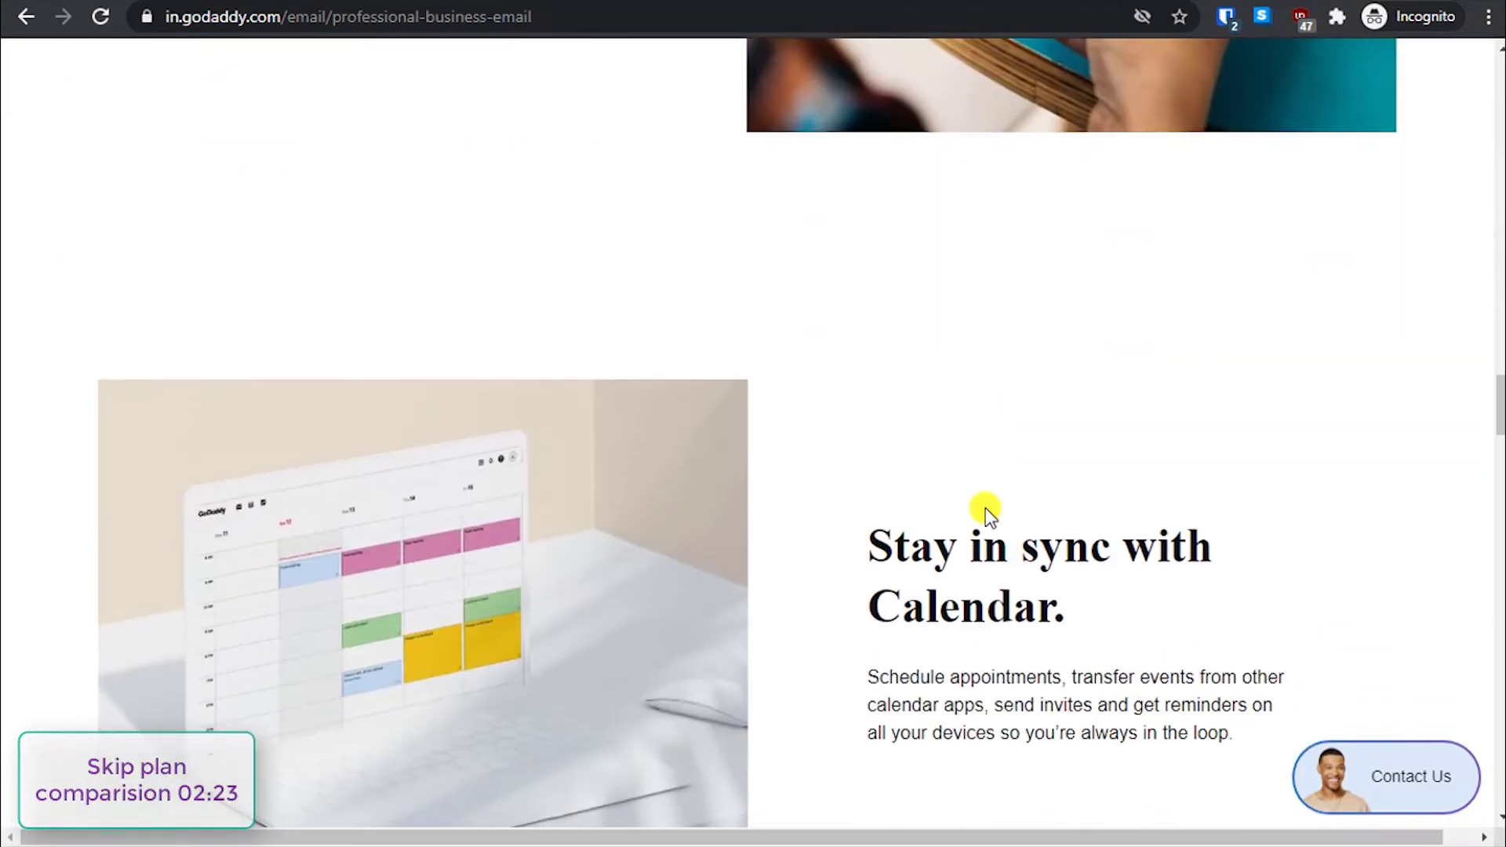
scroll(982, 510, "down", 9)
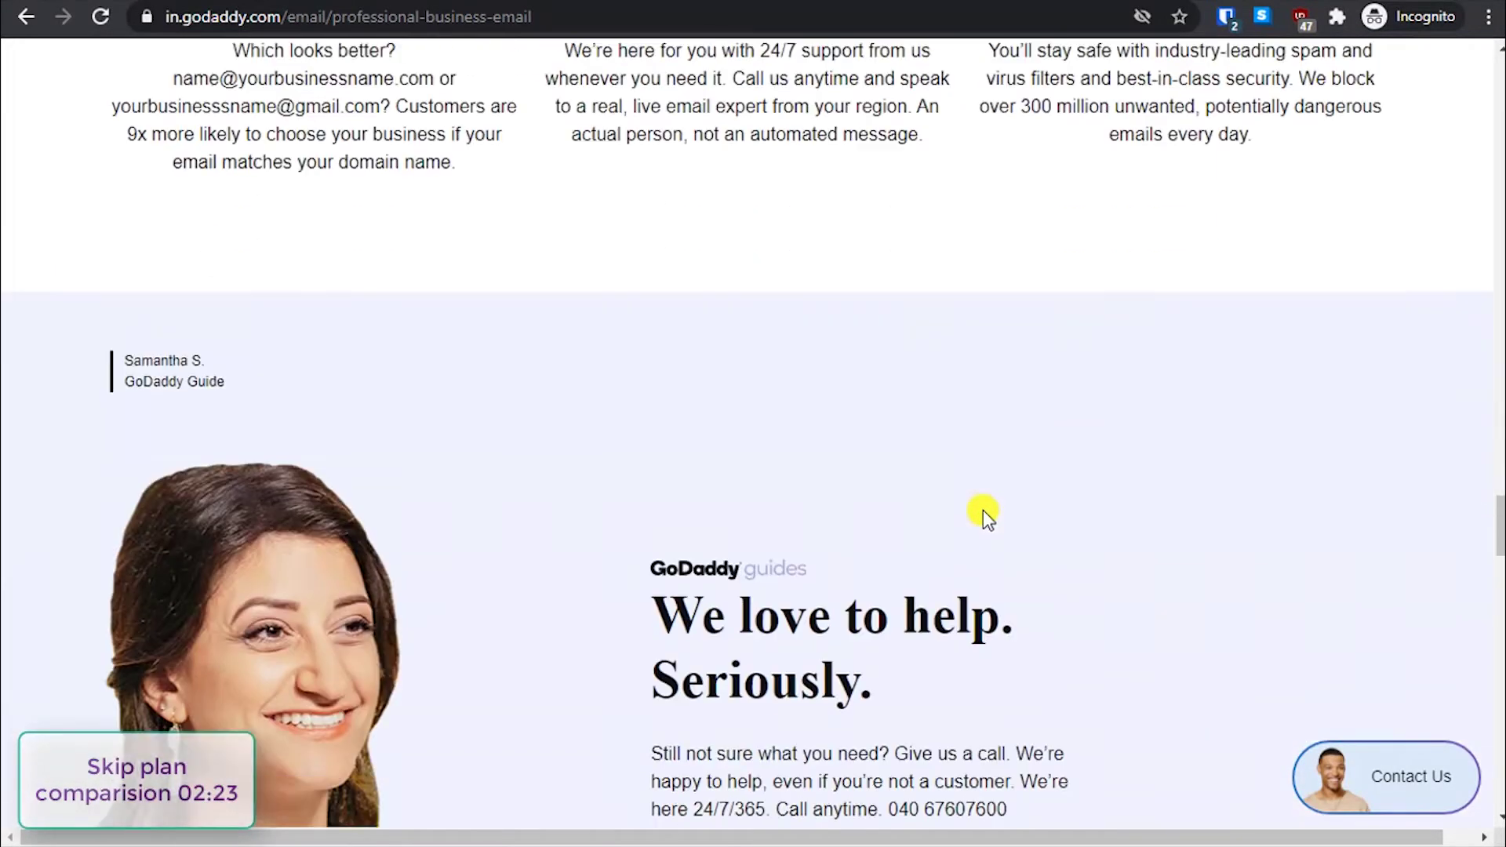
scroll(983, 510, "up", 4)
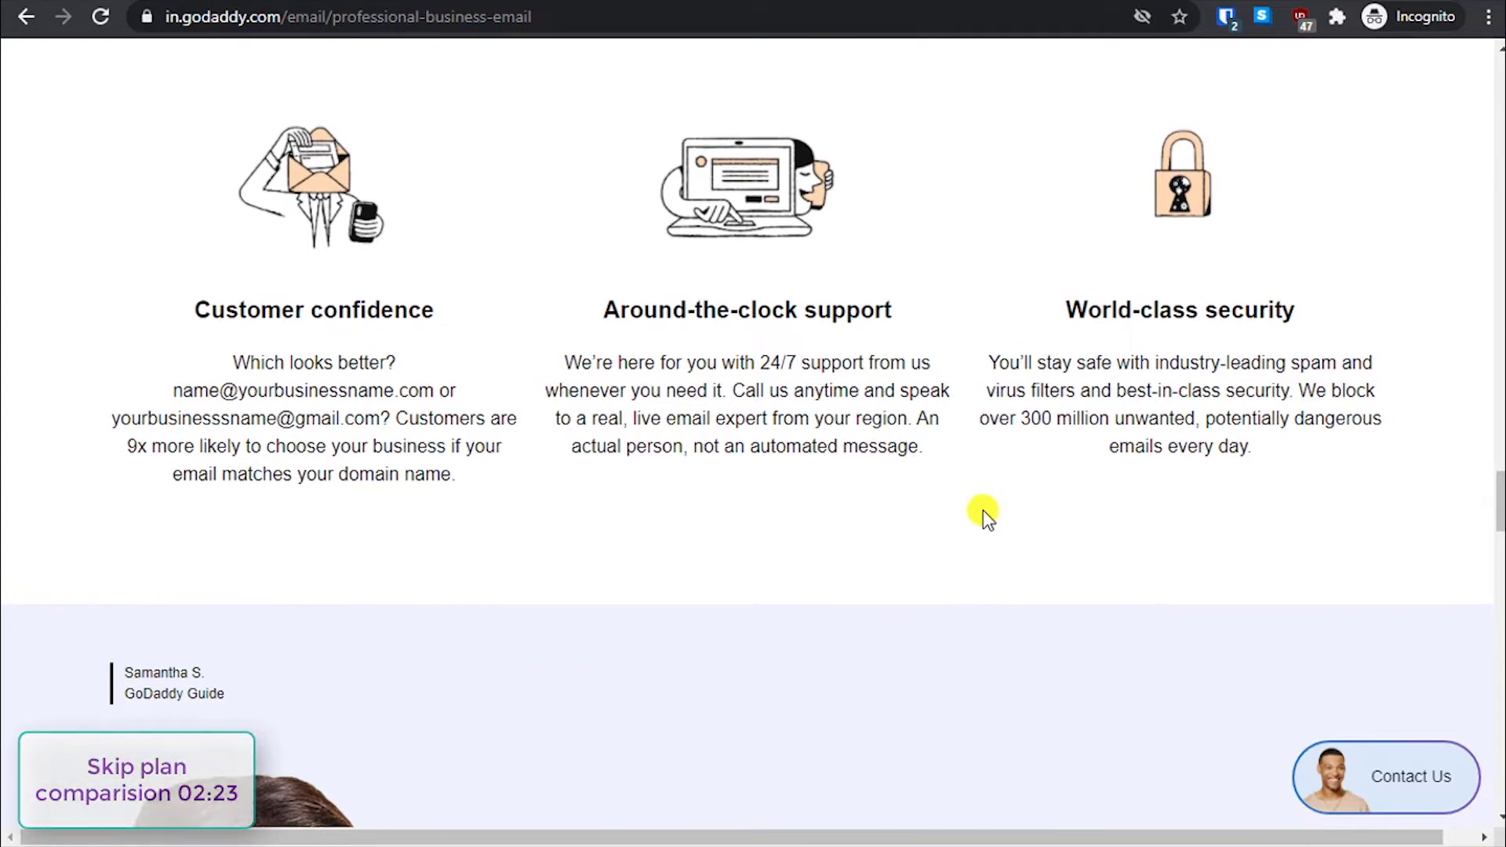
scroll(149, 437, "down", 15)
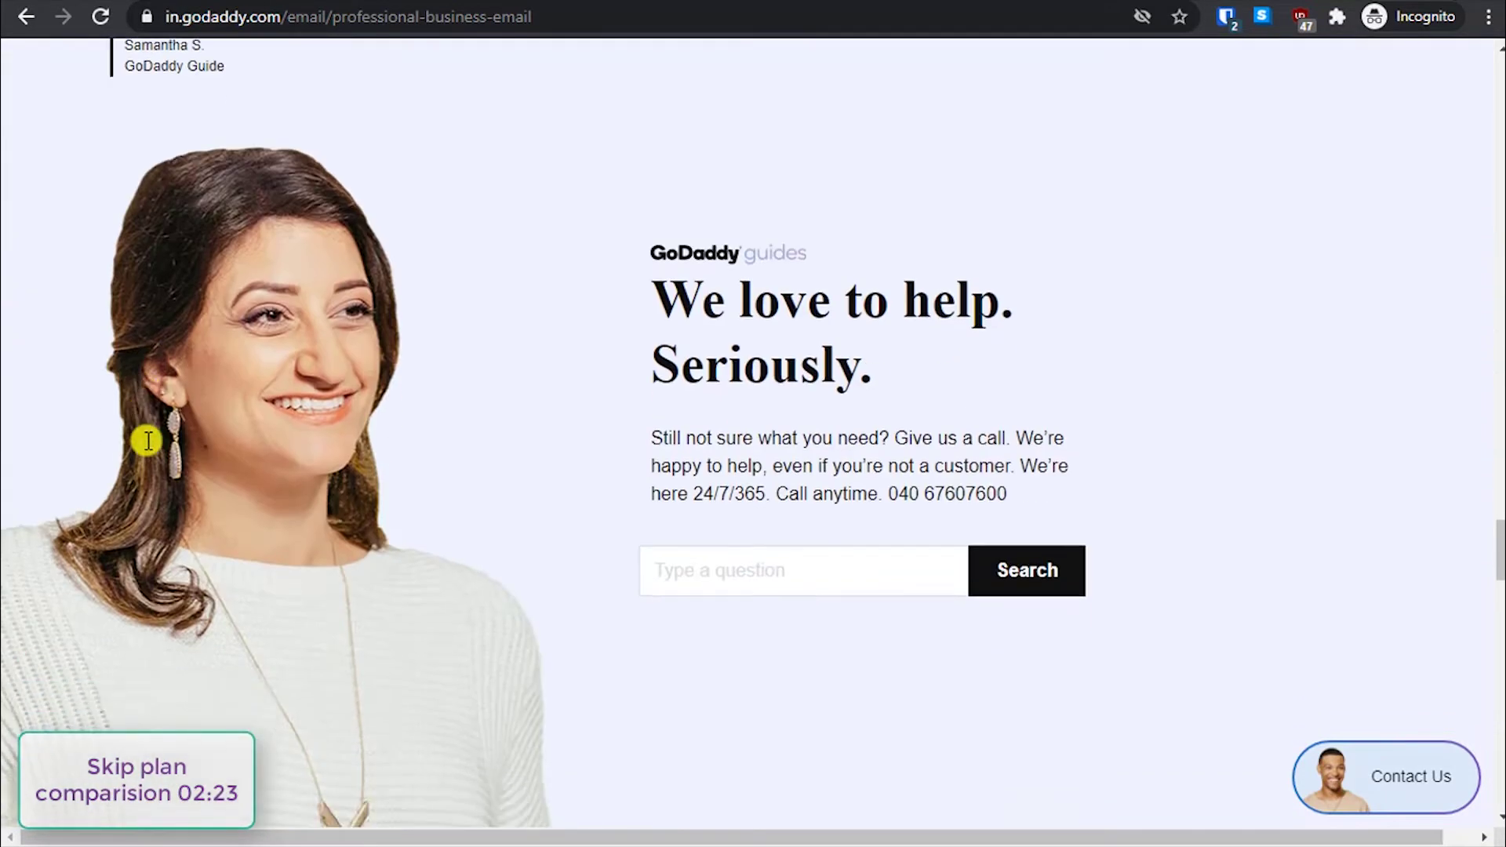
scroll(149, 436, "down", 6)
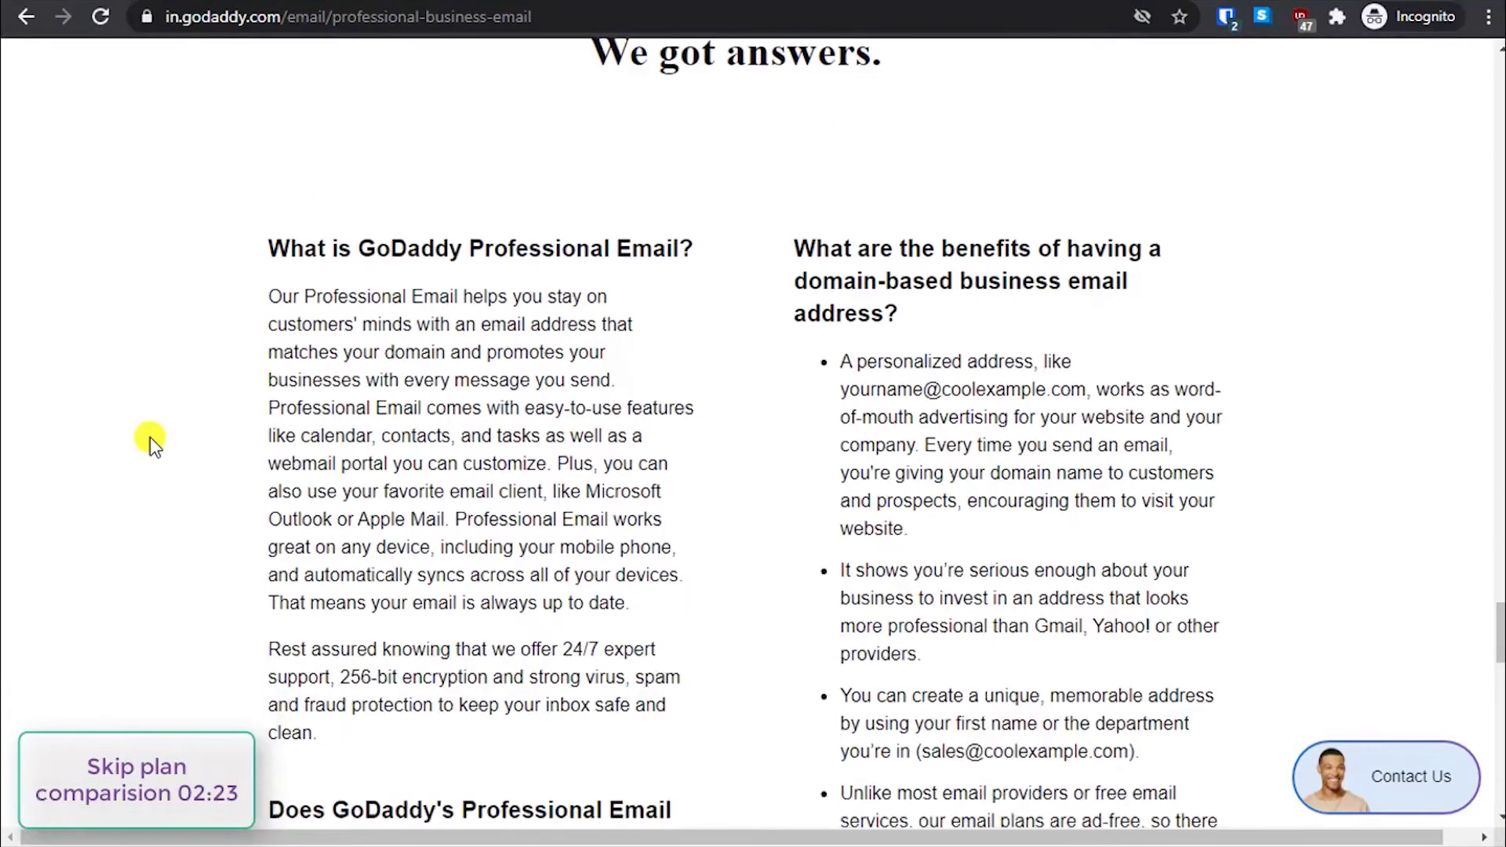
scroll(150, 437, "up", 19)
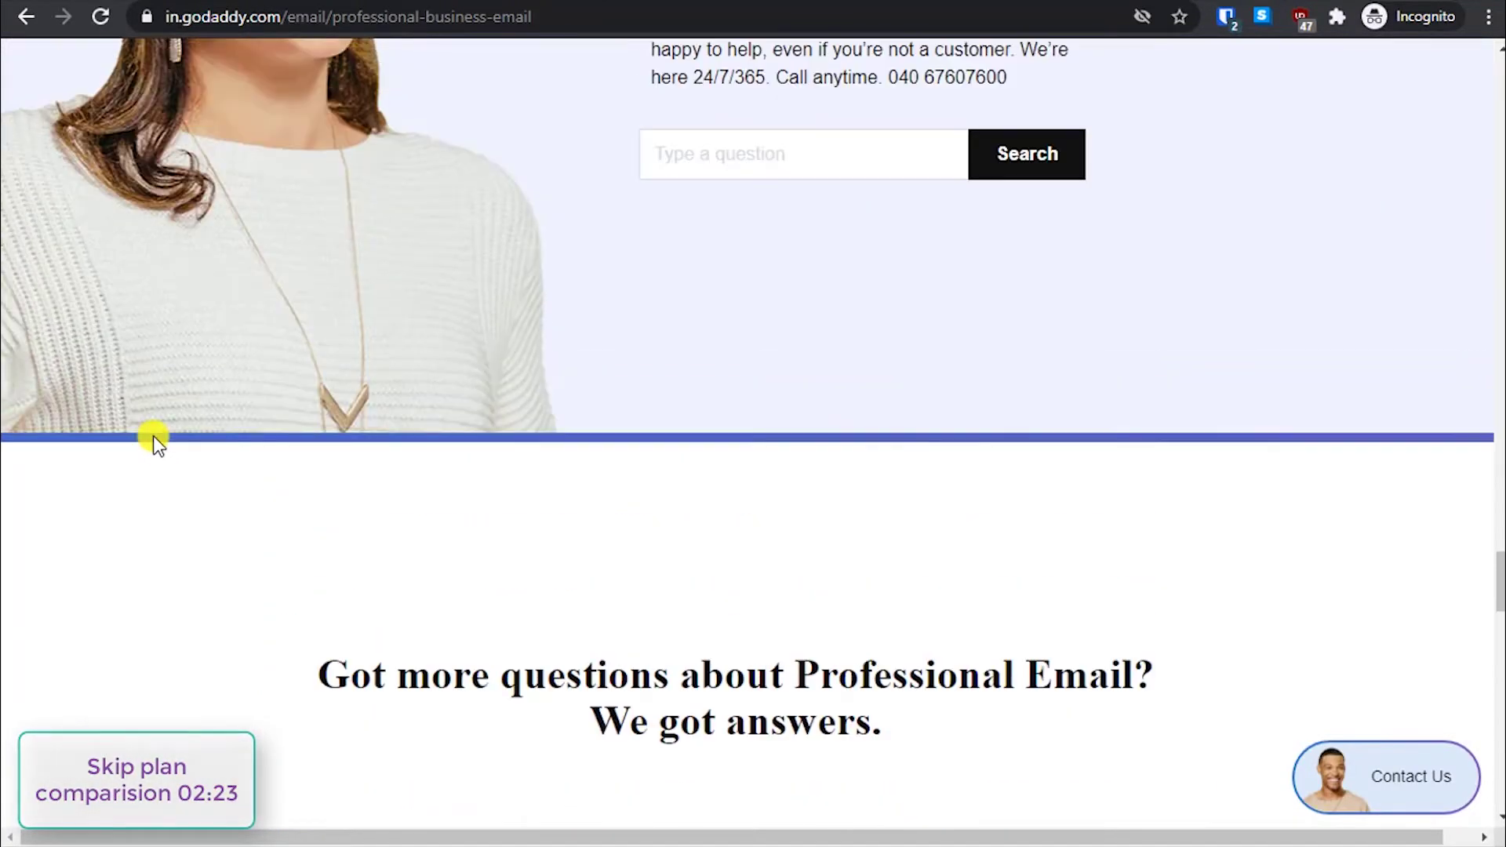
scroll(164, 416, "up", 10)
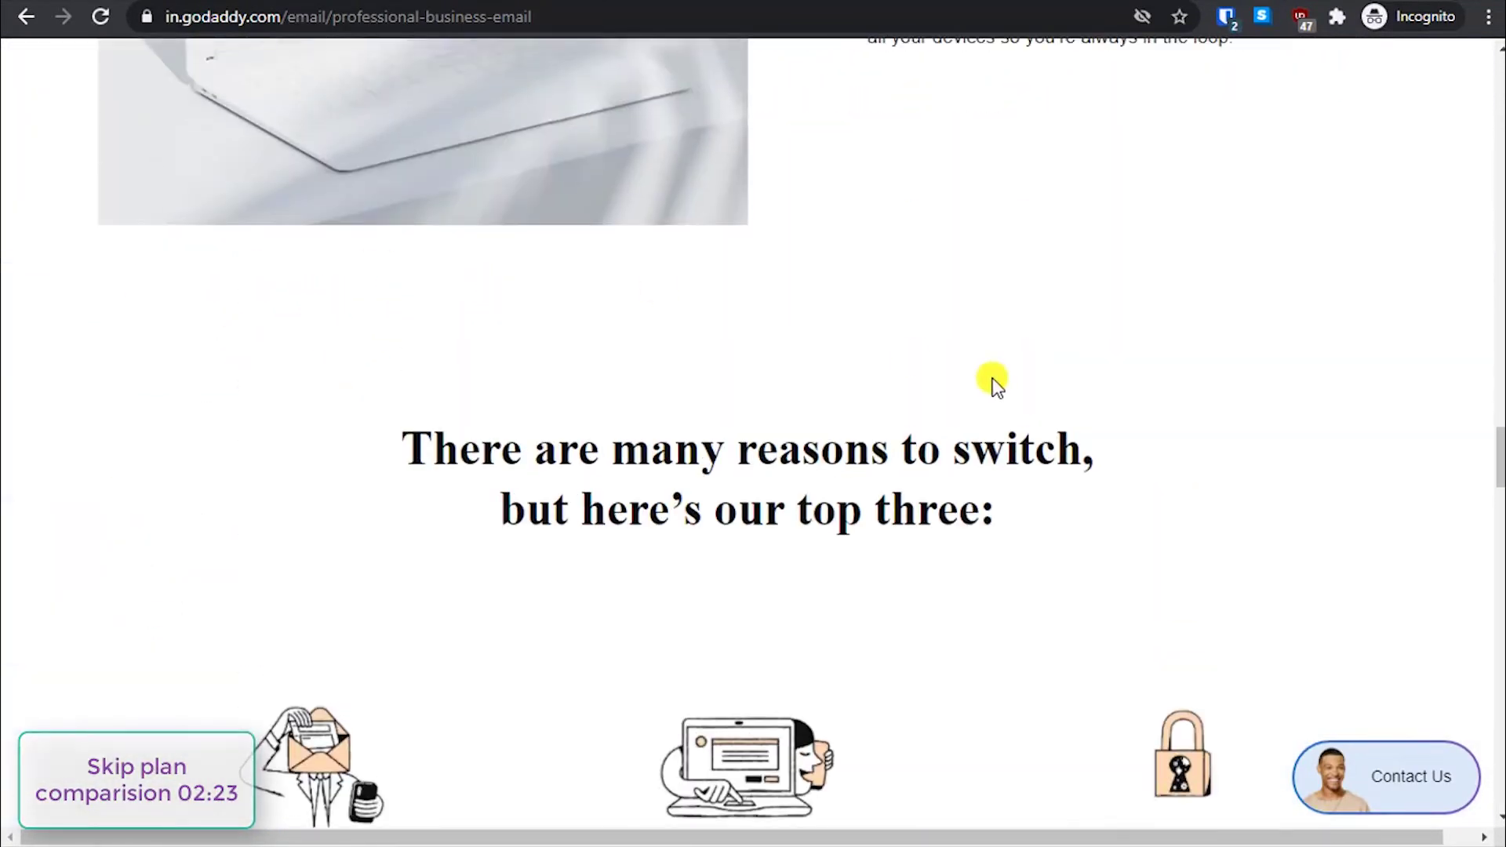
scroll(481, 830, "up", 9)
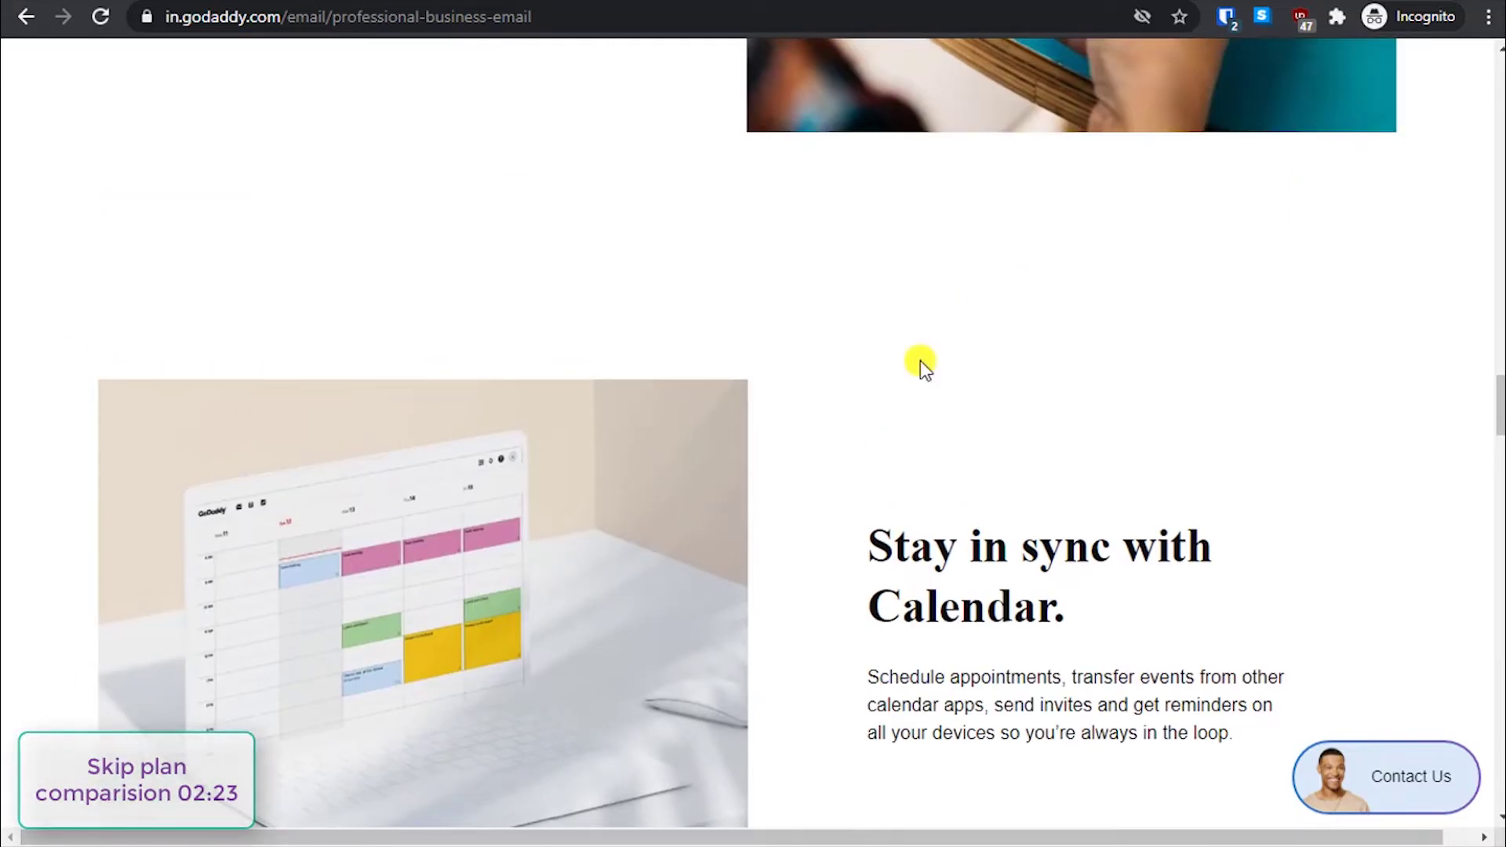
scroll(920, 360, "up", 17)
scroll(932, 373, "up", 20)
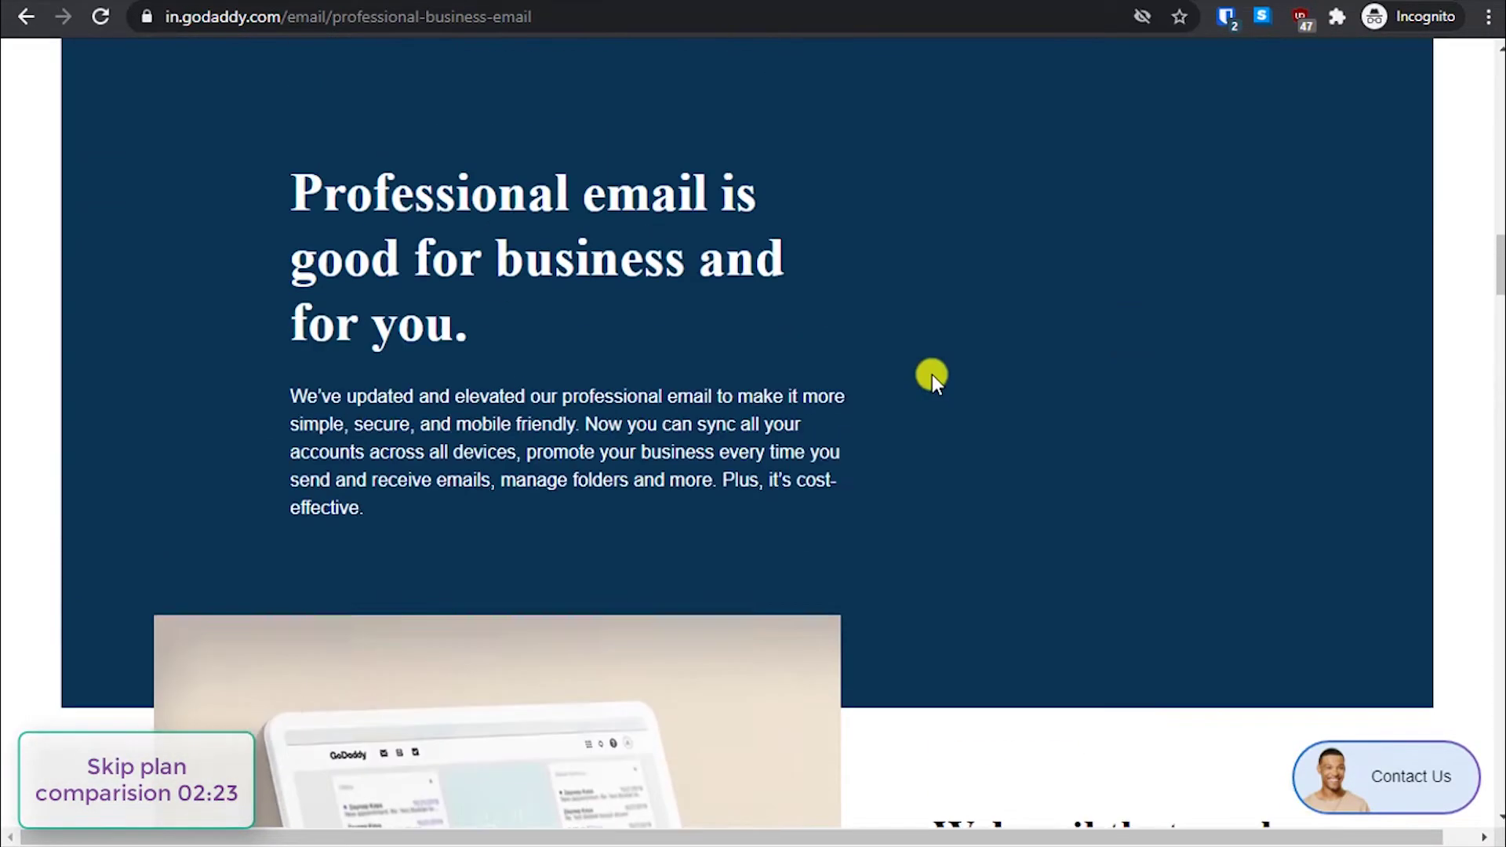
scroll(932, 376, "down", 4)
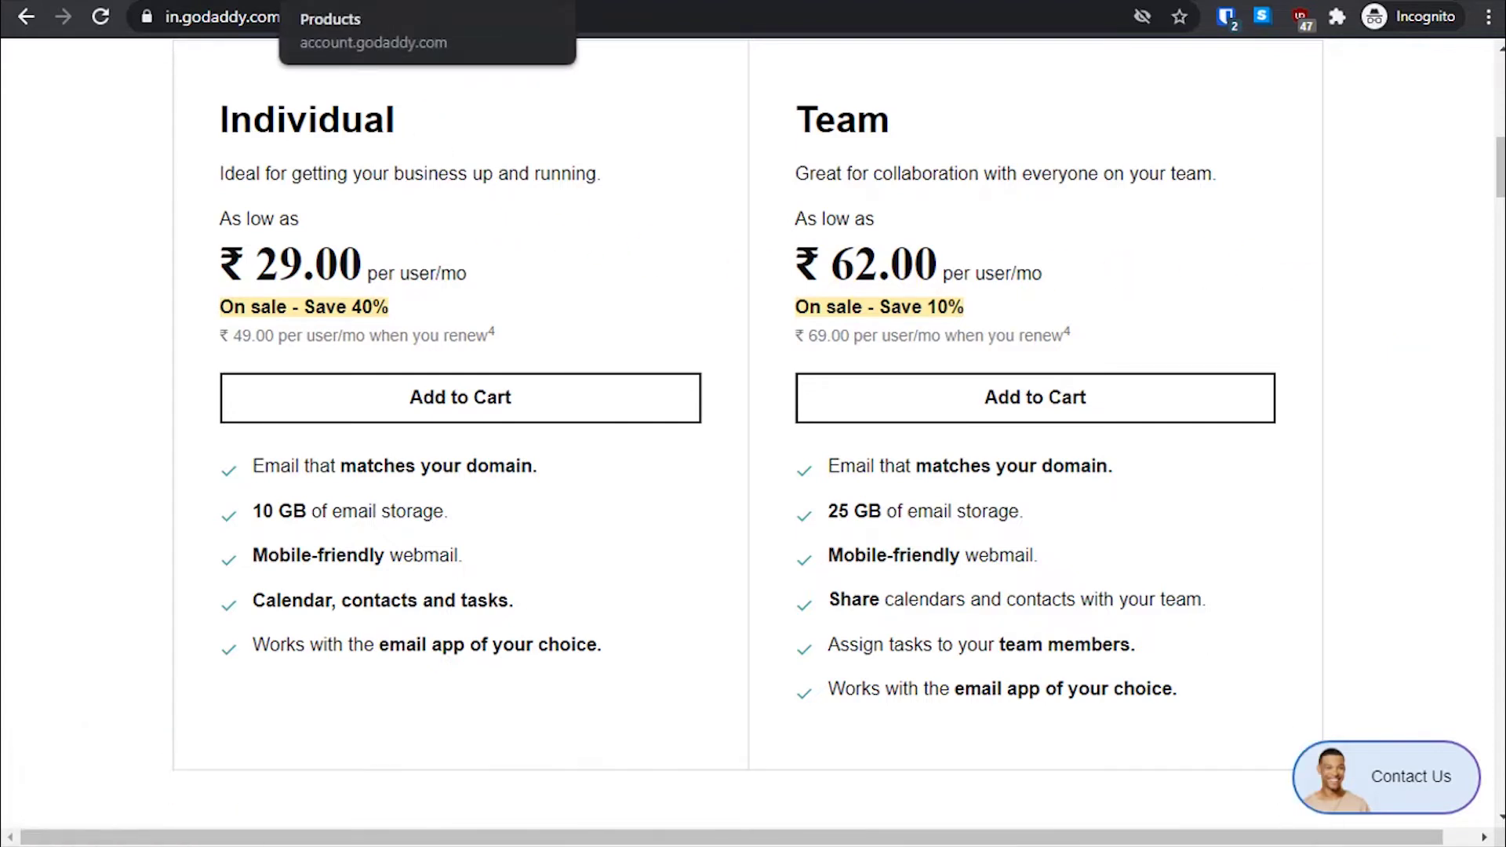
key("ctrl+Tab")
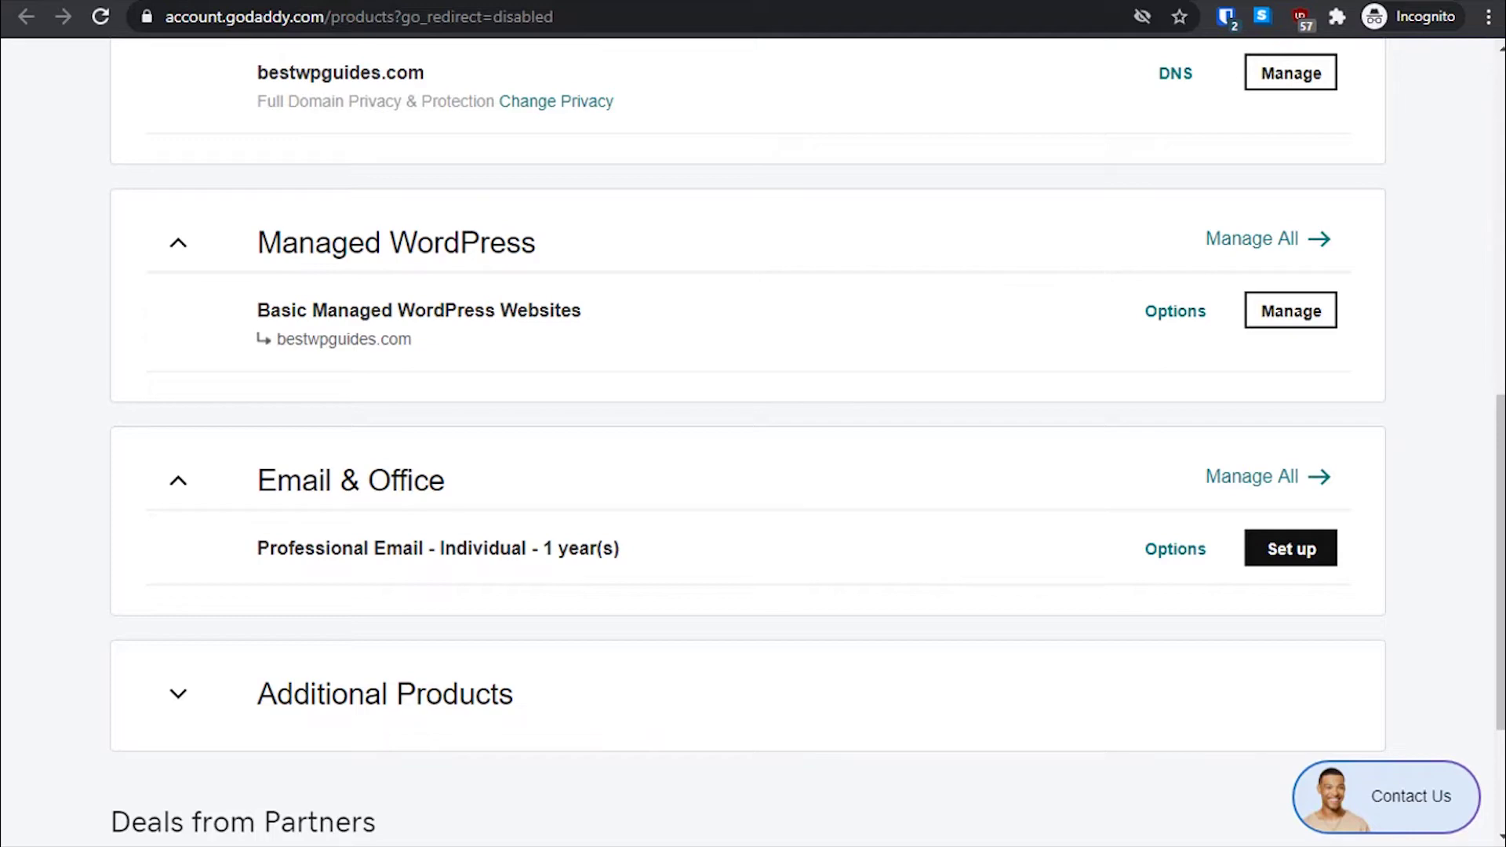
scroll(44, 215, "up", 9)
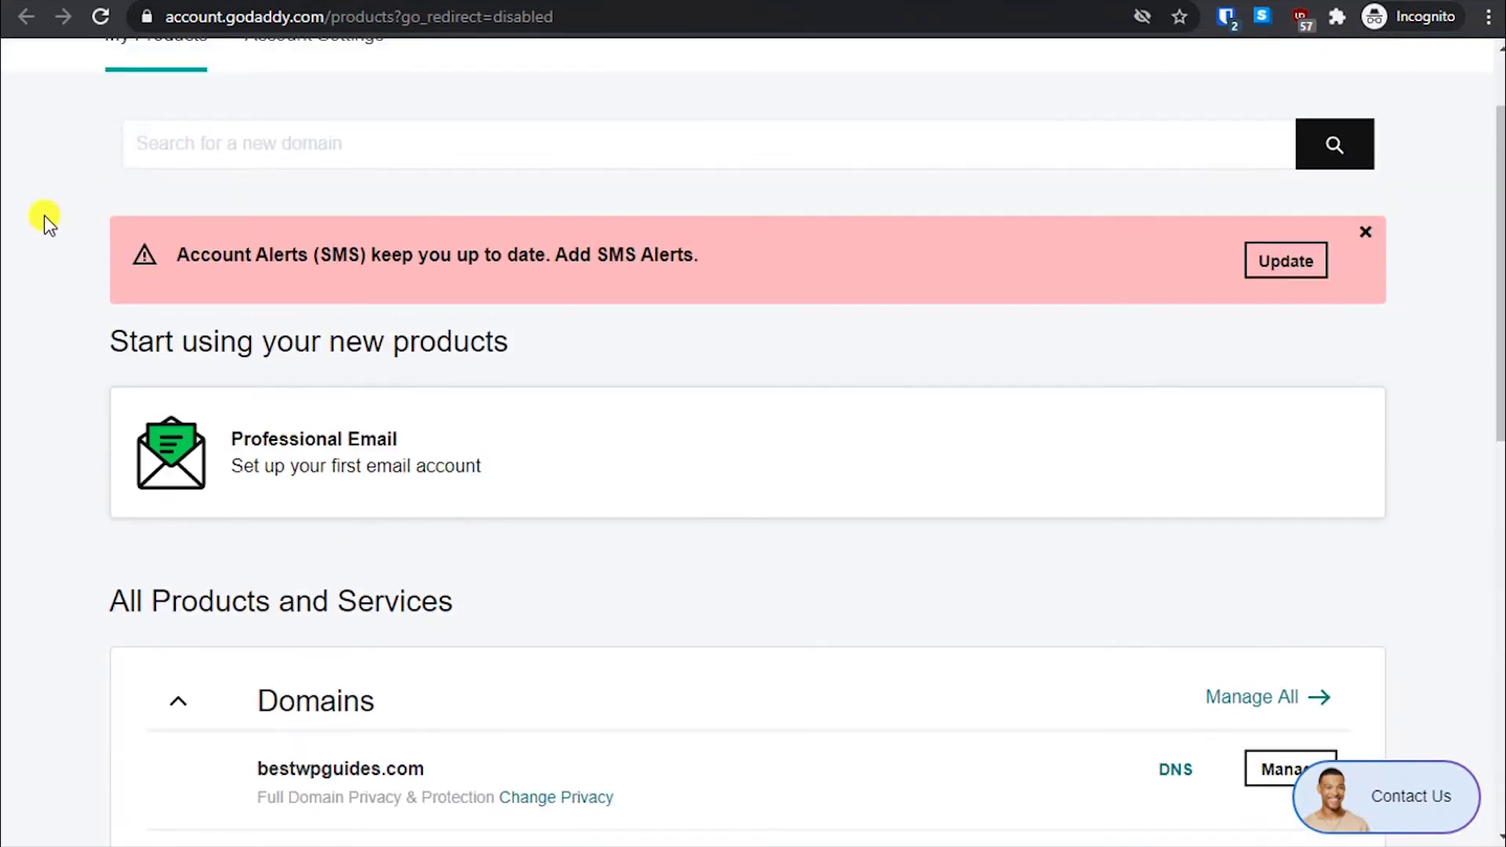
scroll(215, 176, "up", 2)
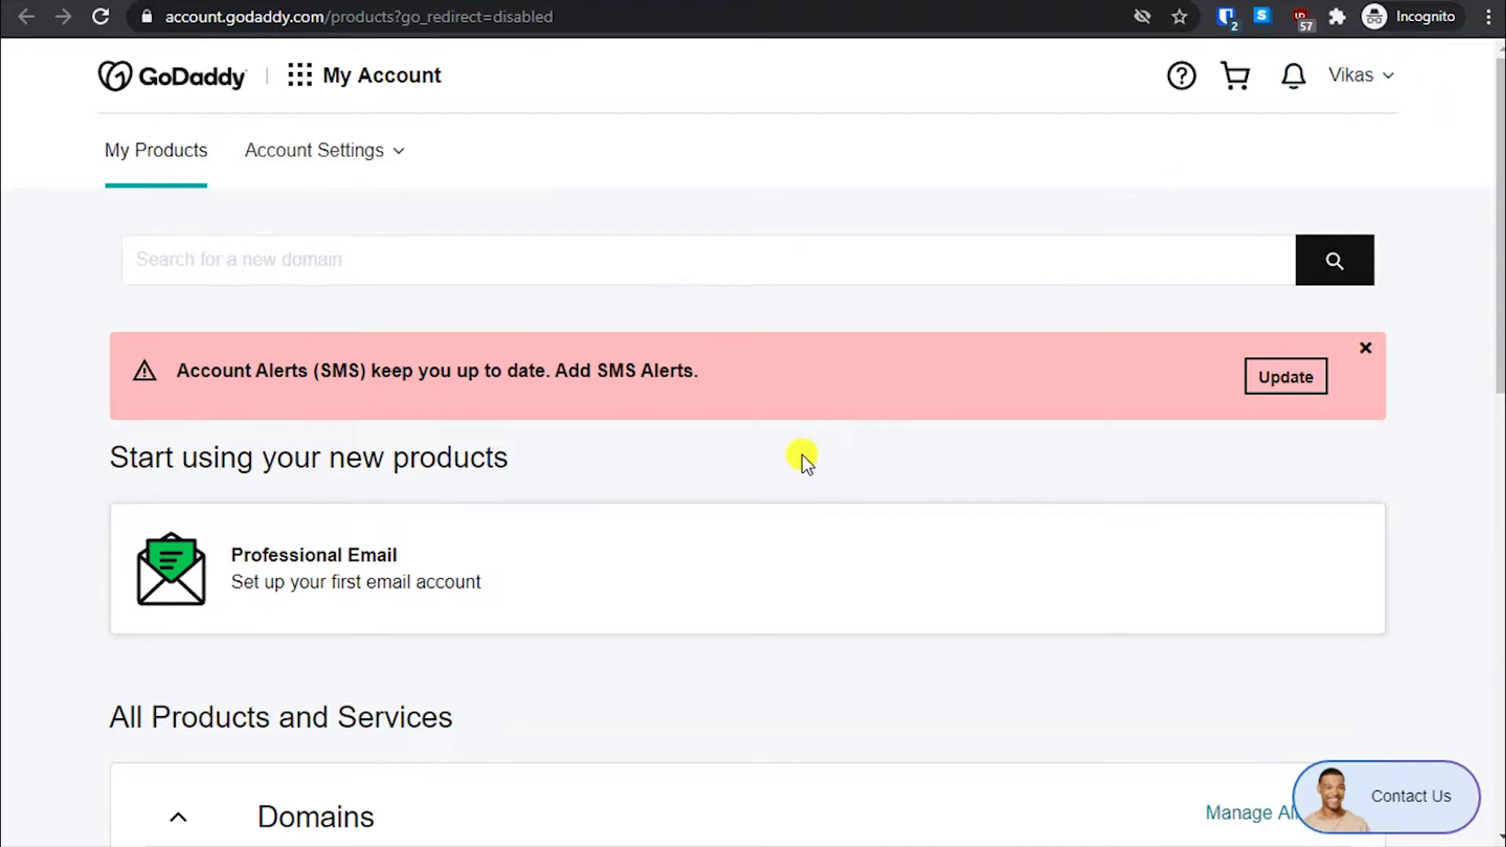
scroll(781, 468, "down", 4)
scroll(781, 468, "down", 4)
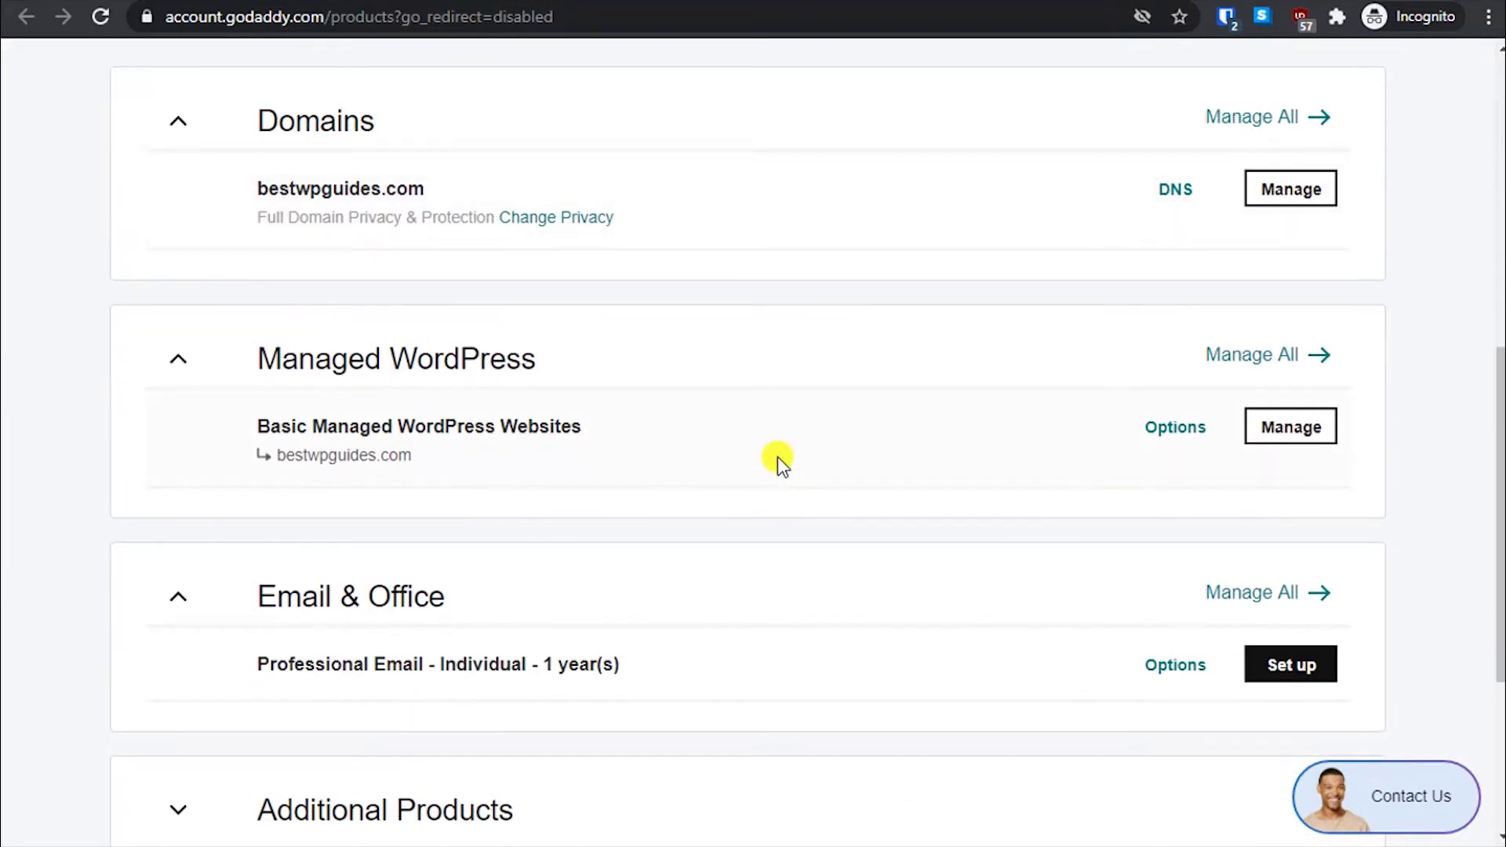
scroll(633, 397, "down", 3)
scroll(924, 318, "up", 2)
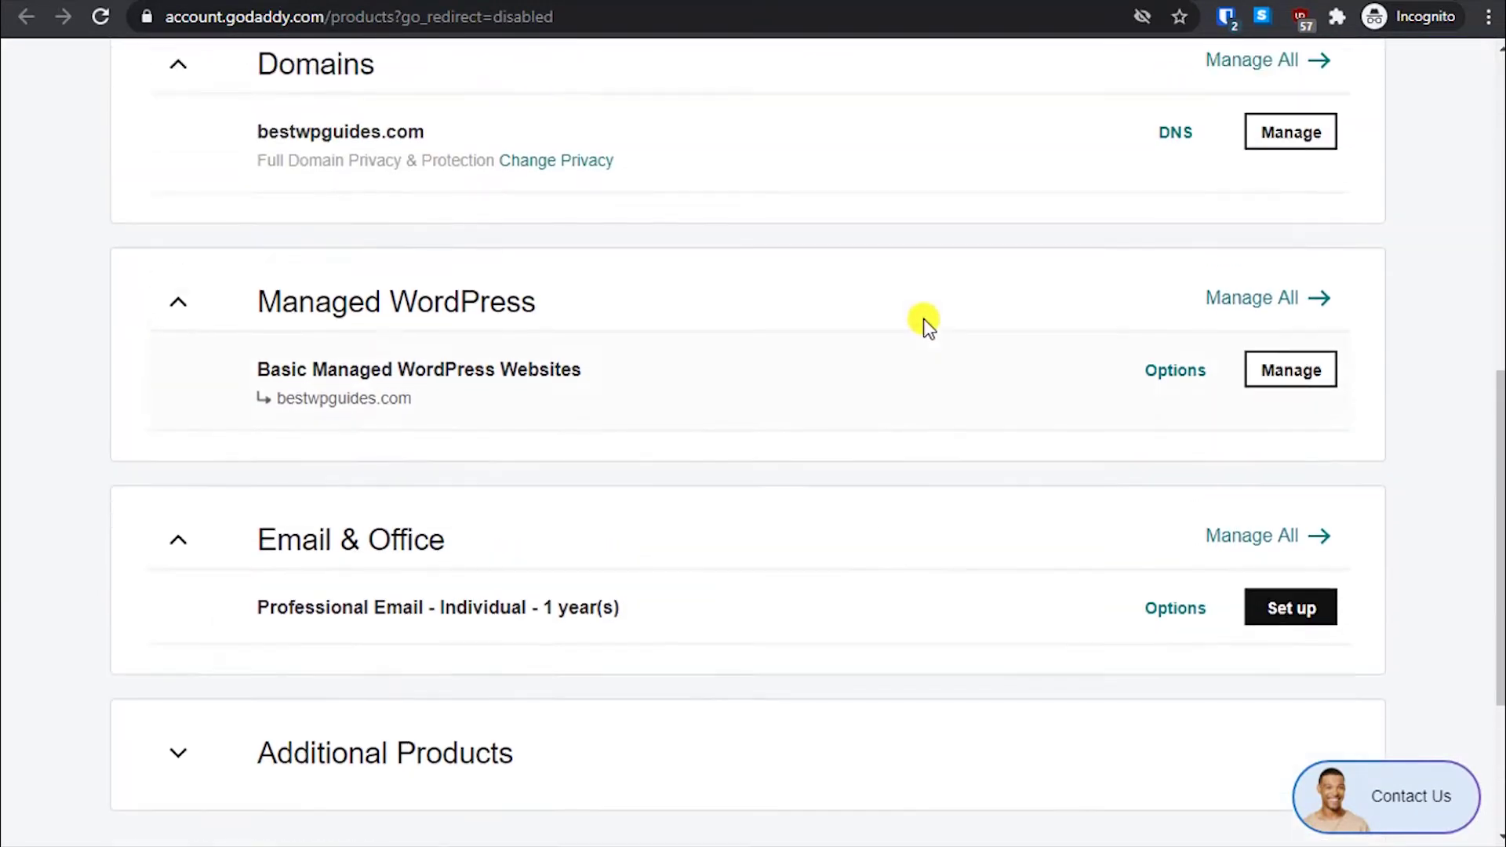
scroll(924, 319, "up", 10)
left_click(1380, 69)
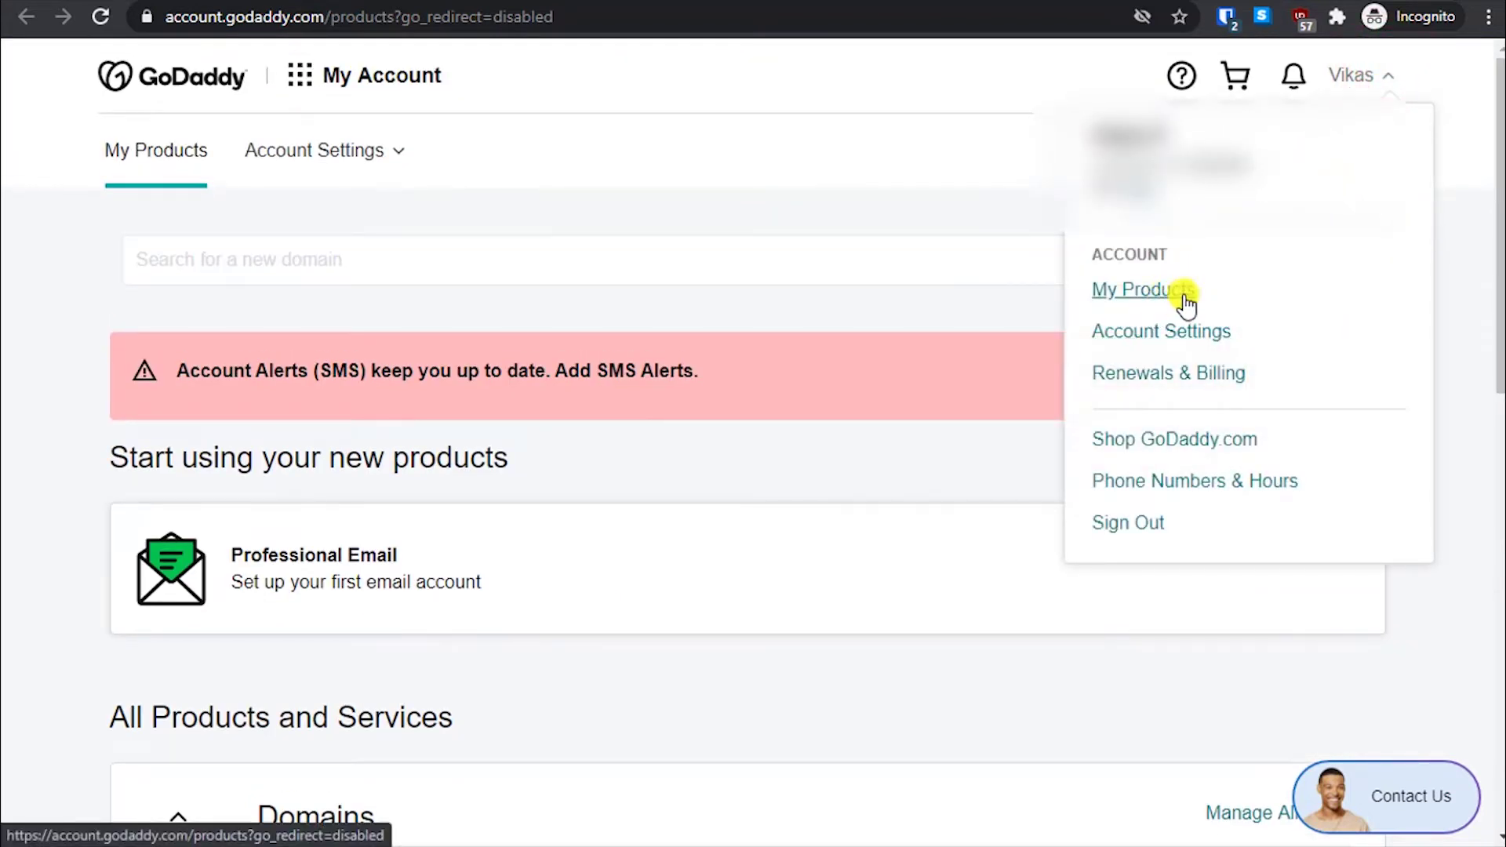
left_click(28, 368)
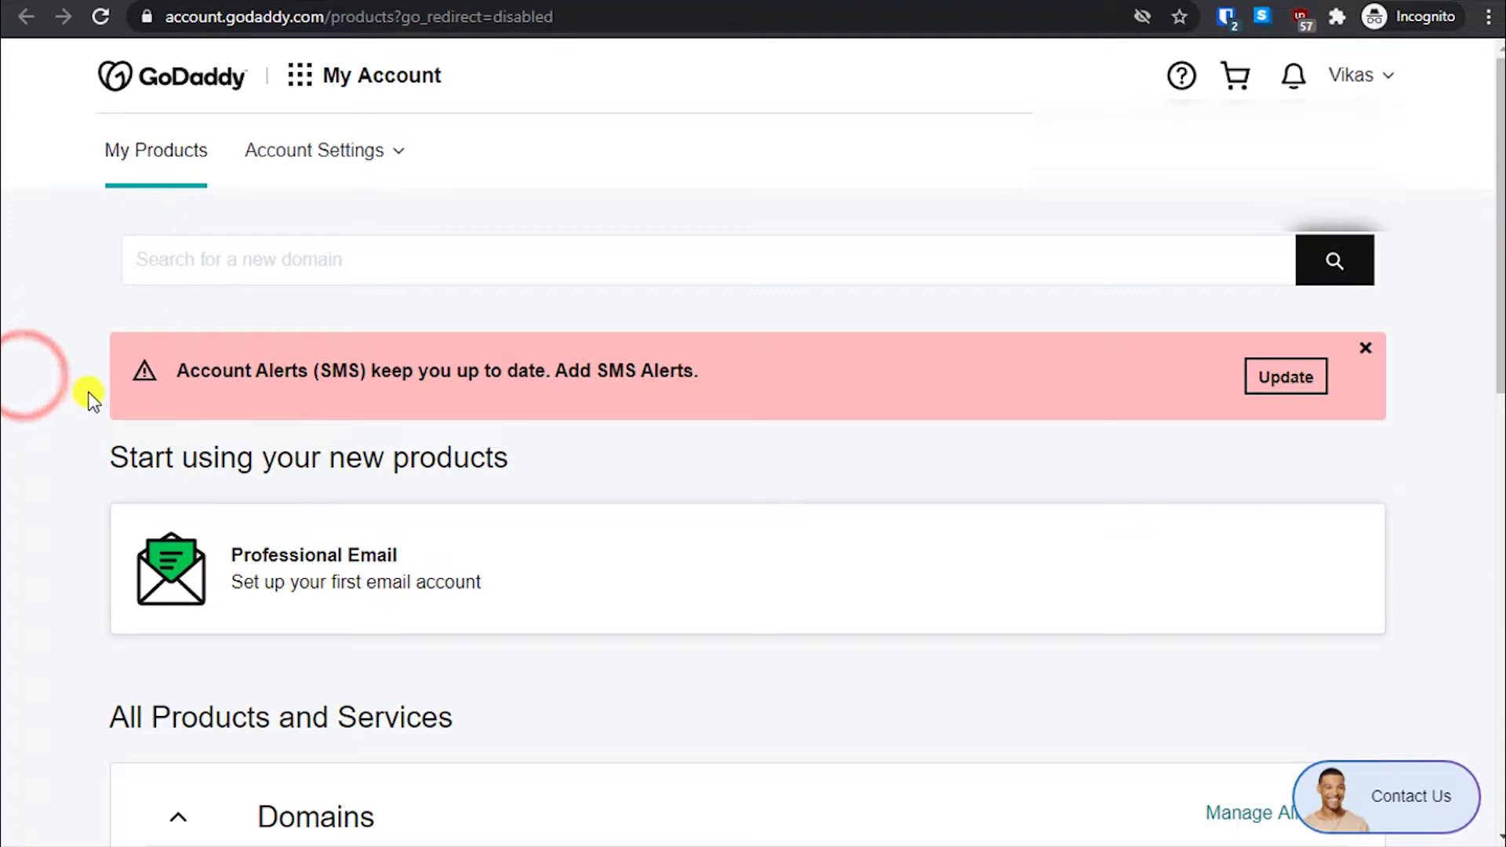
scroll(91, 398, "down", 9)
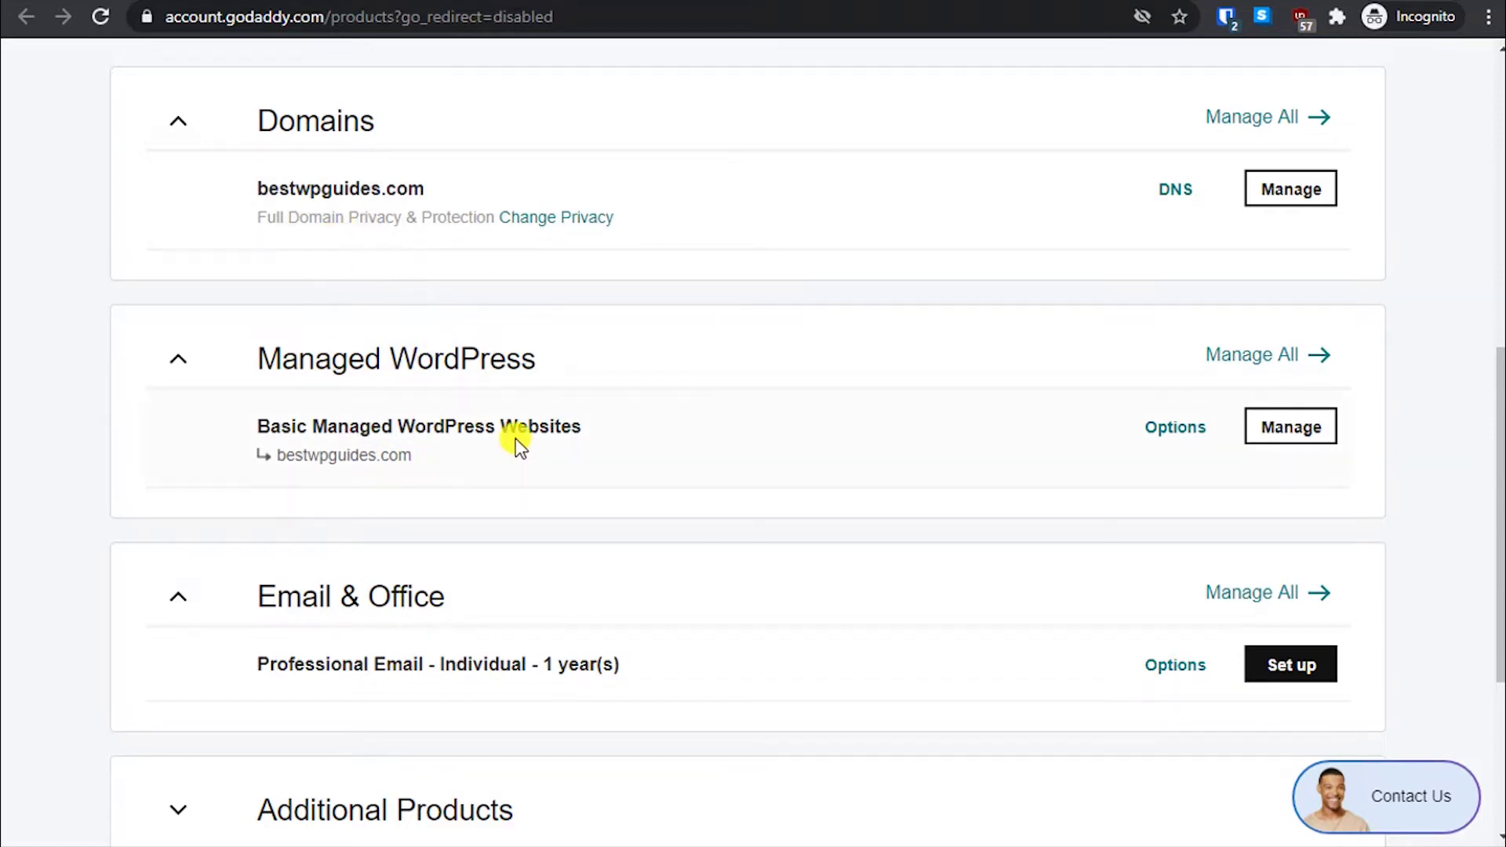
scroll(518, 445, "down", 3)
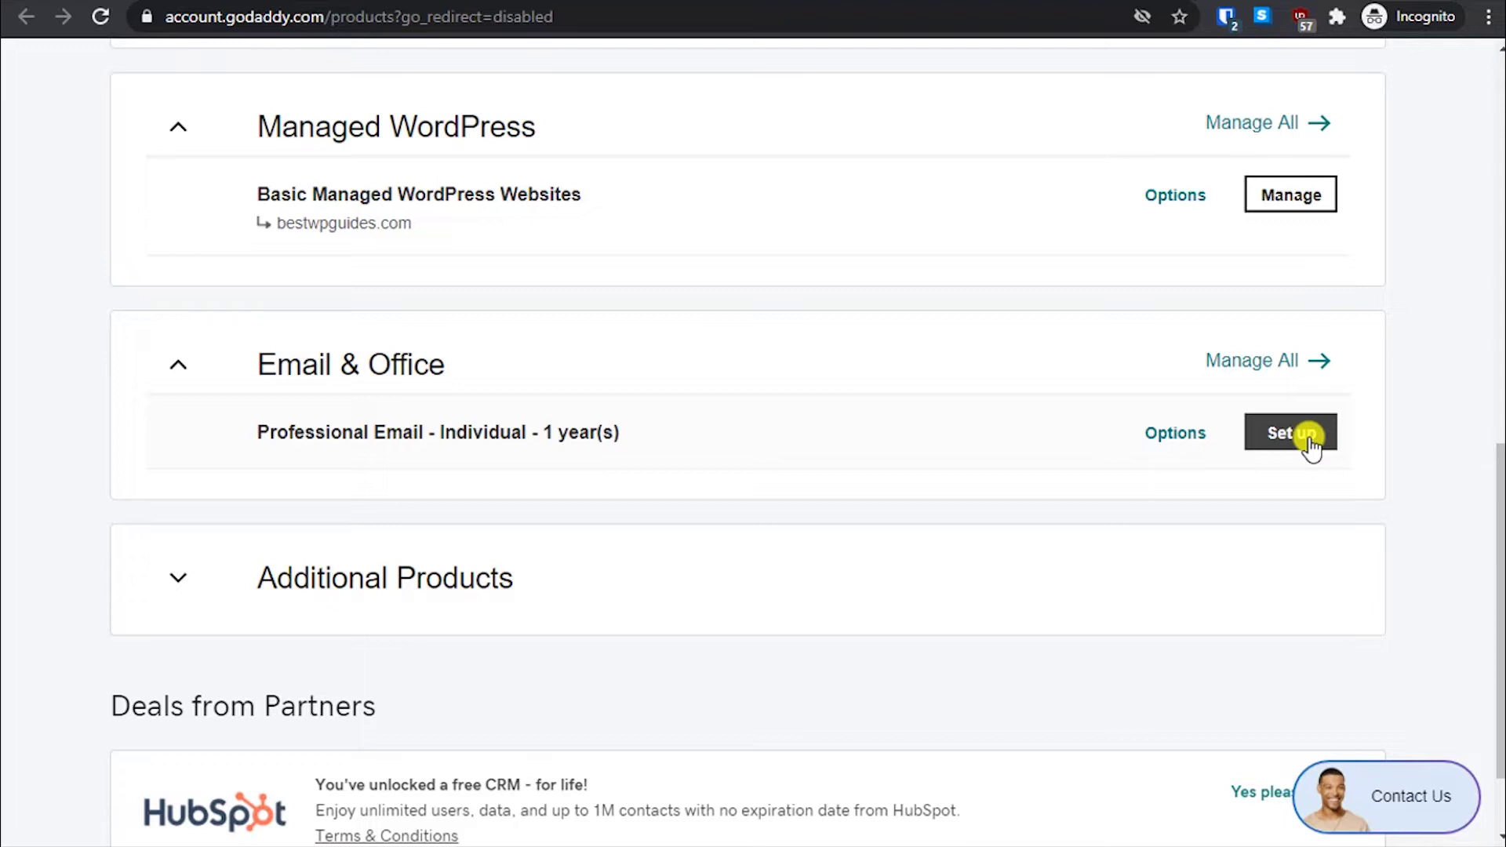
- Start Professional Email setup, choose 'A domain not in my GoDaddy account', and enter smarthelpguides.com
left_click(1308, 438)
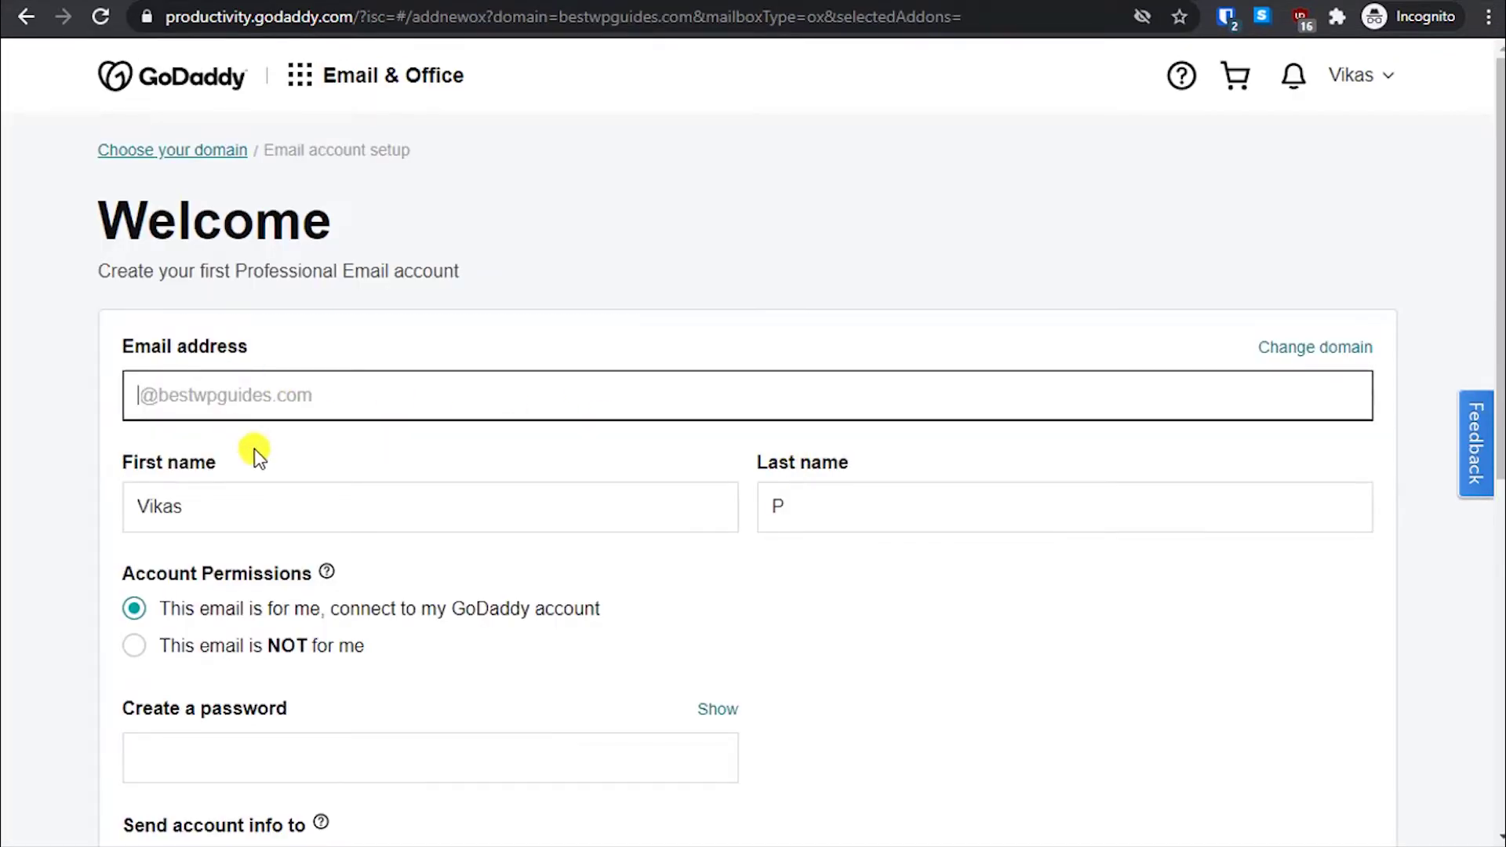
left_click(244, 395)
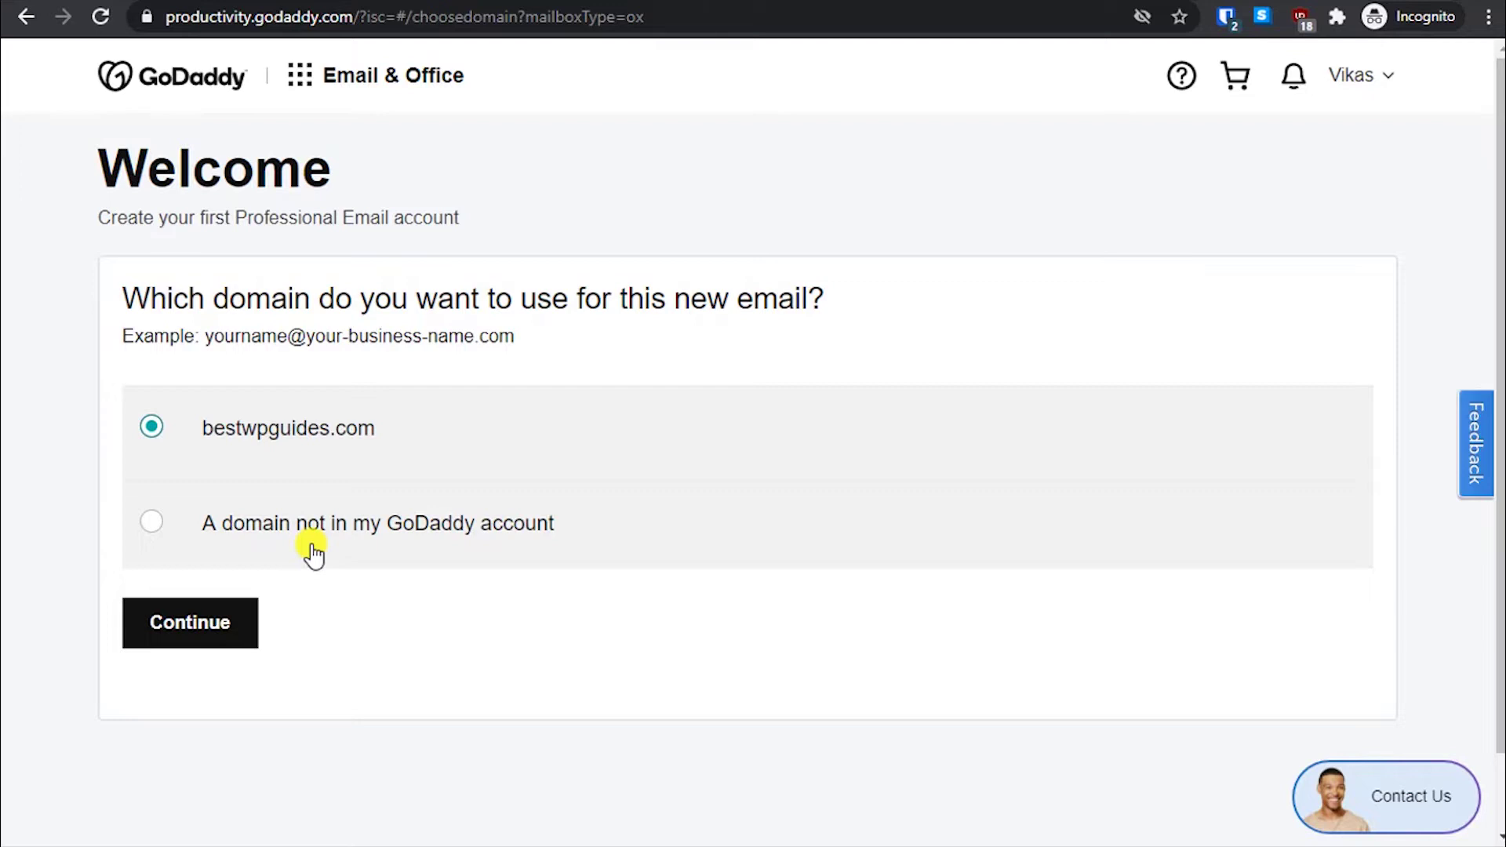
left_click(228, 537)
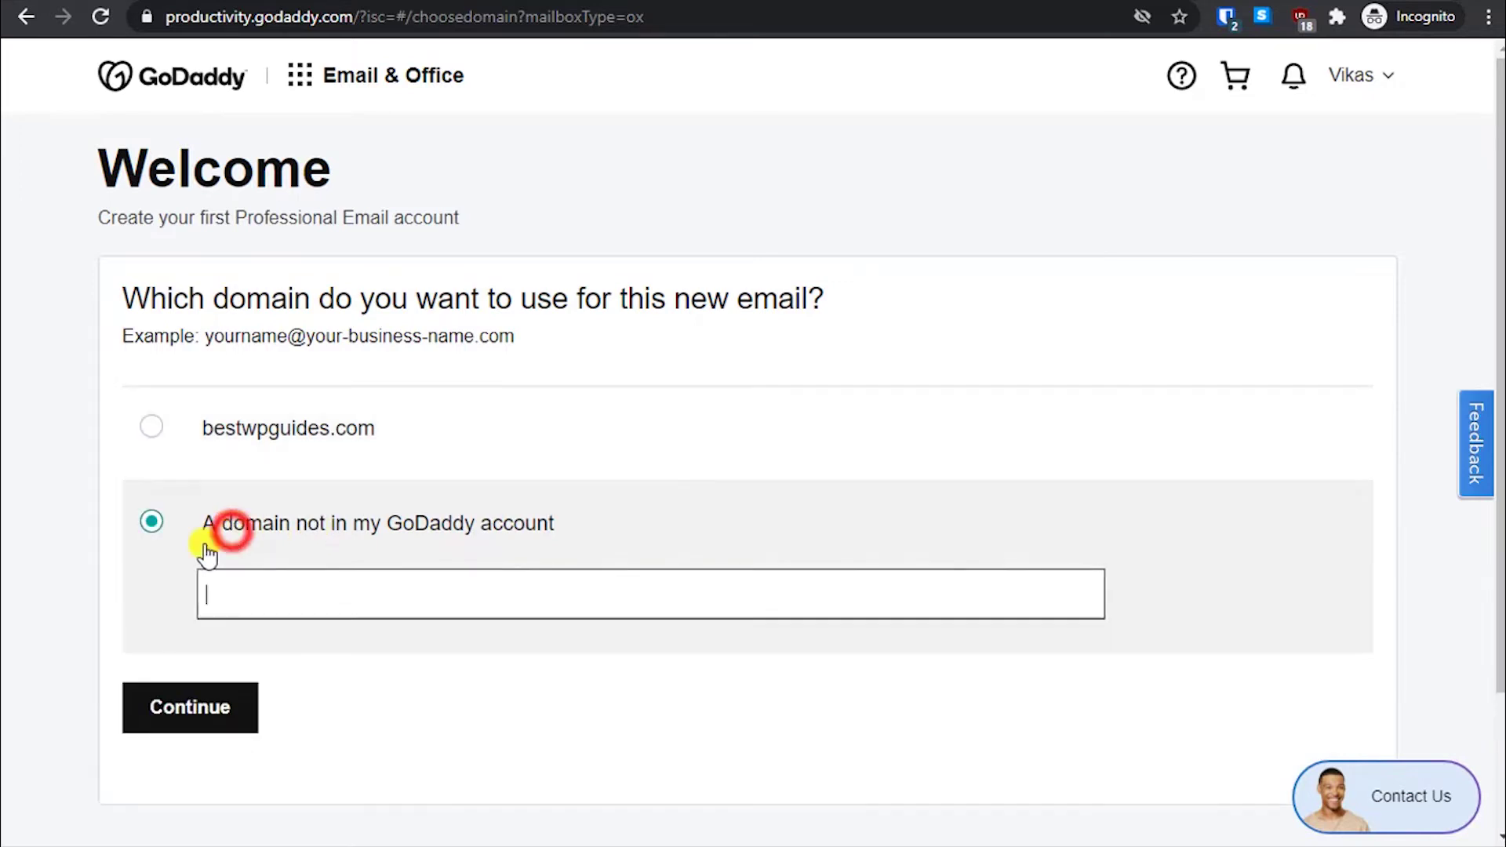
left_click(259, 594)
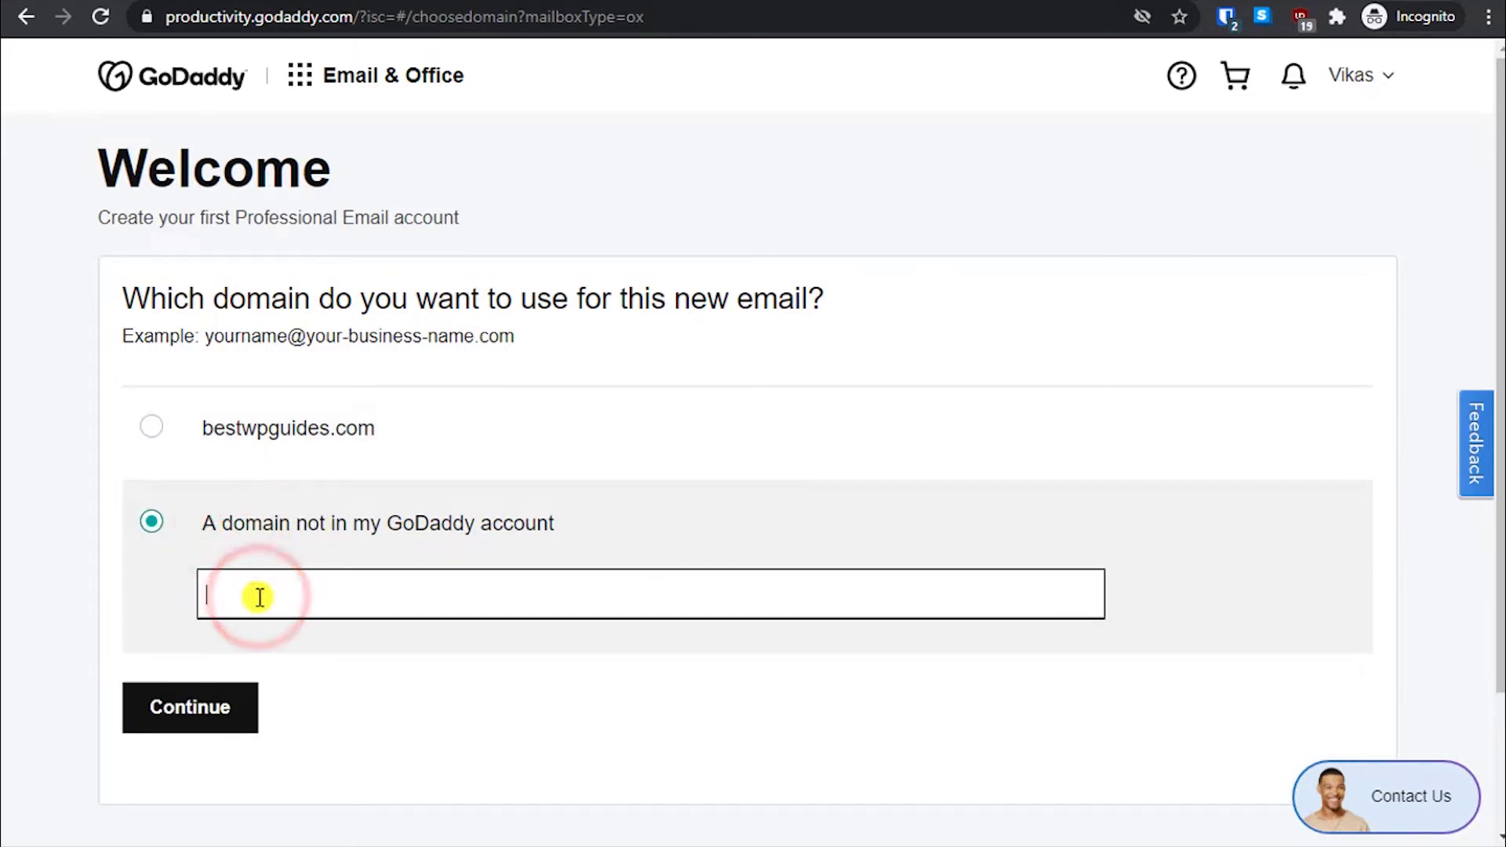
type("bo")
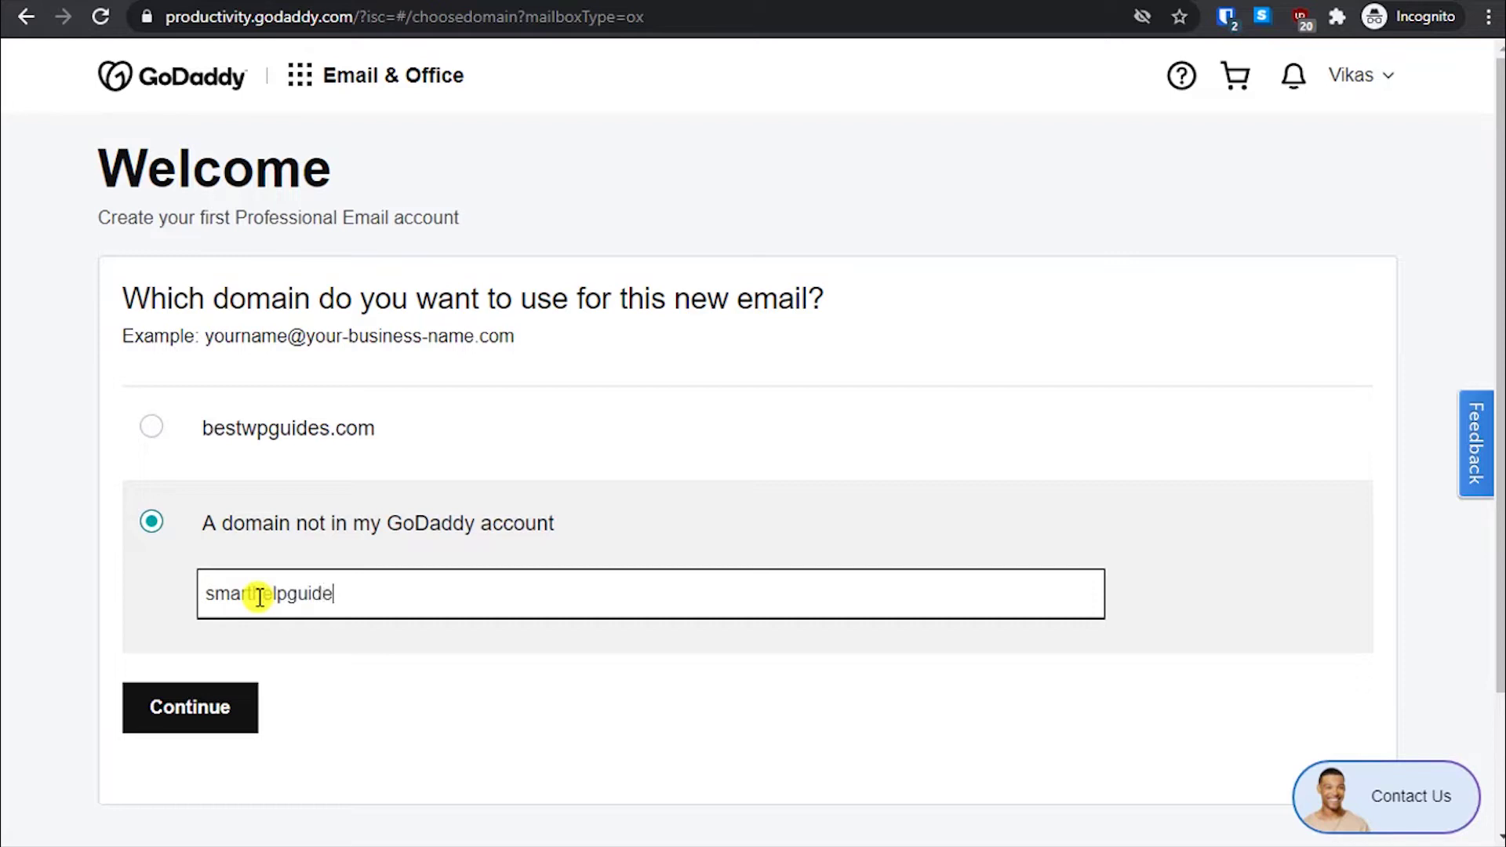
- Back out of smarthelpguides.com at the warning page, then pick bestwpguides.com and continue
left_click(249, 702)
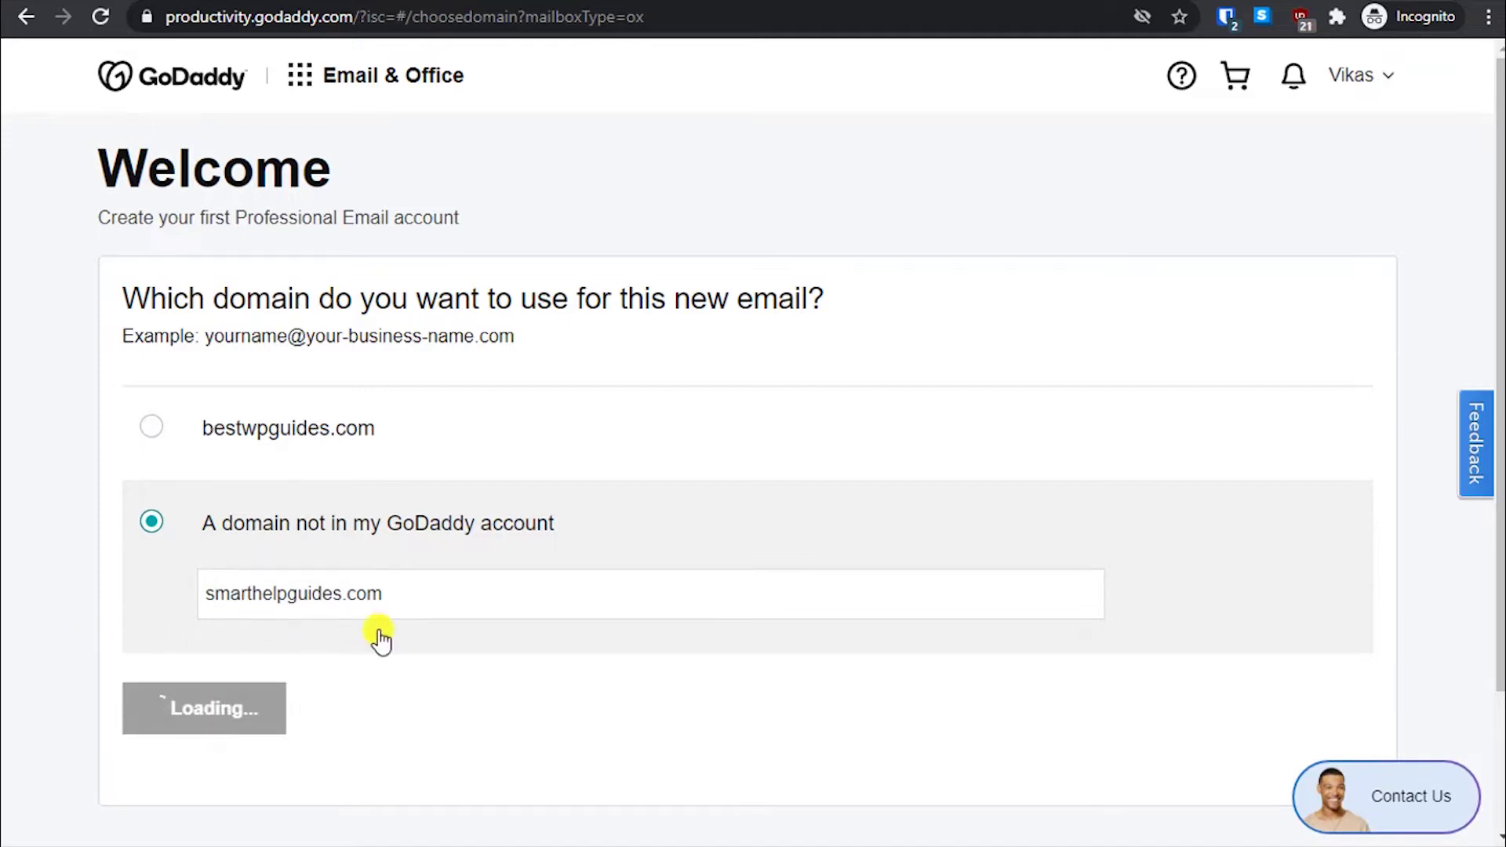
scroll(290, 554, "down", 5)
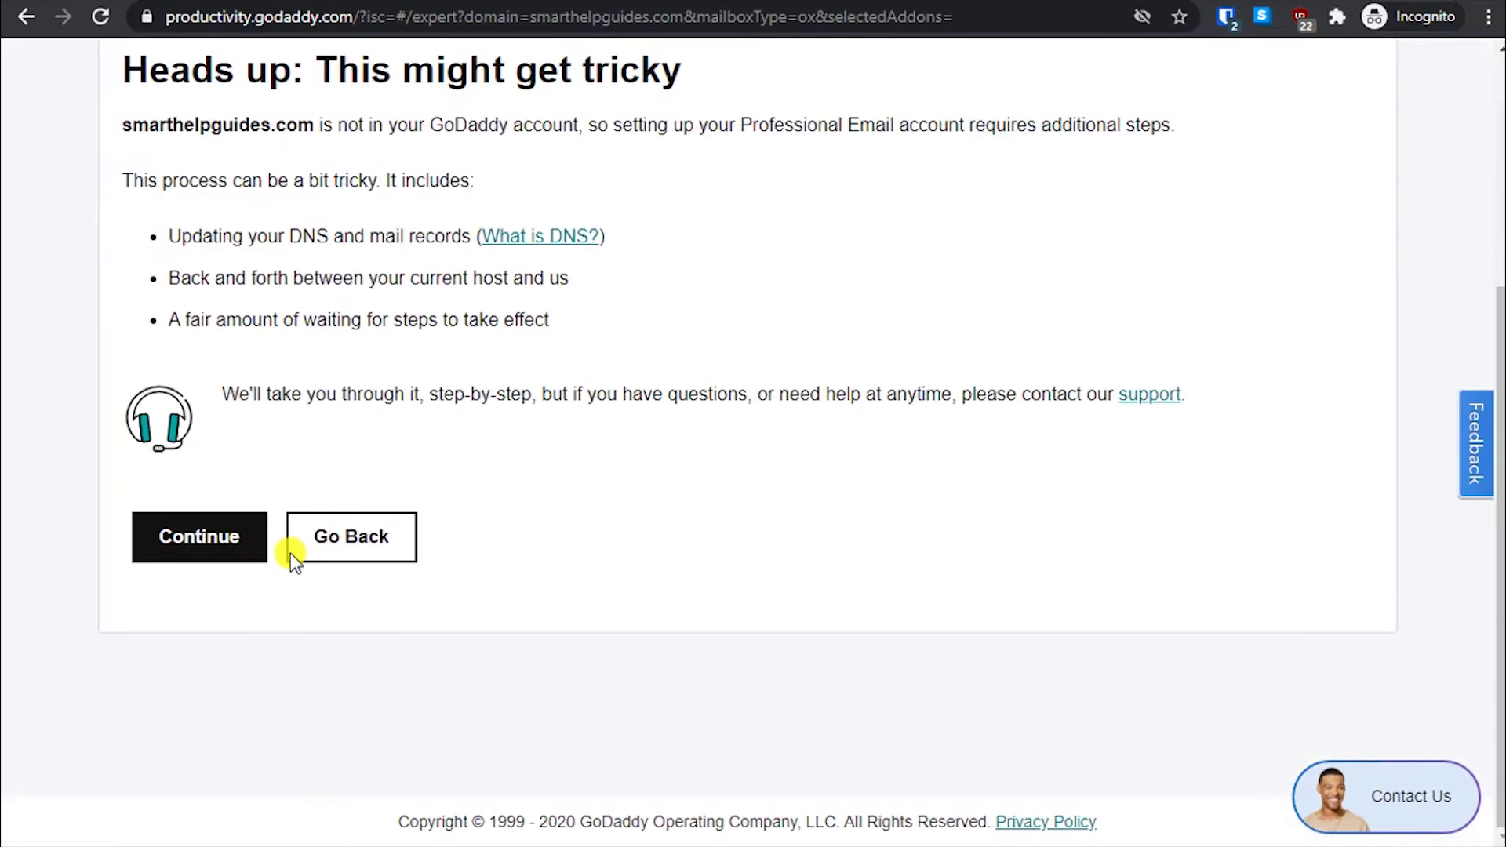
scroll(361, 443, "up", 2)
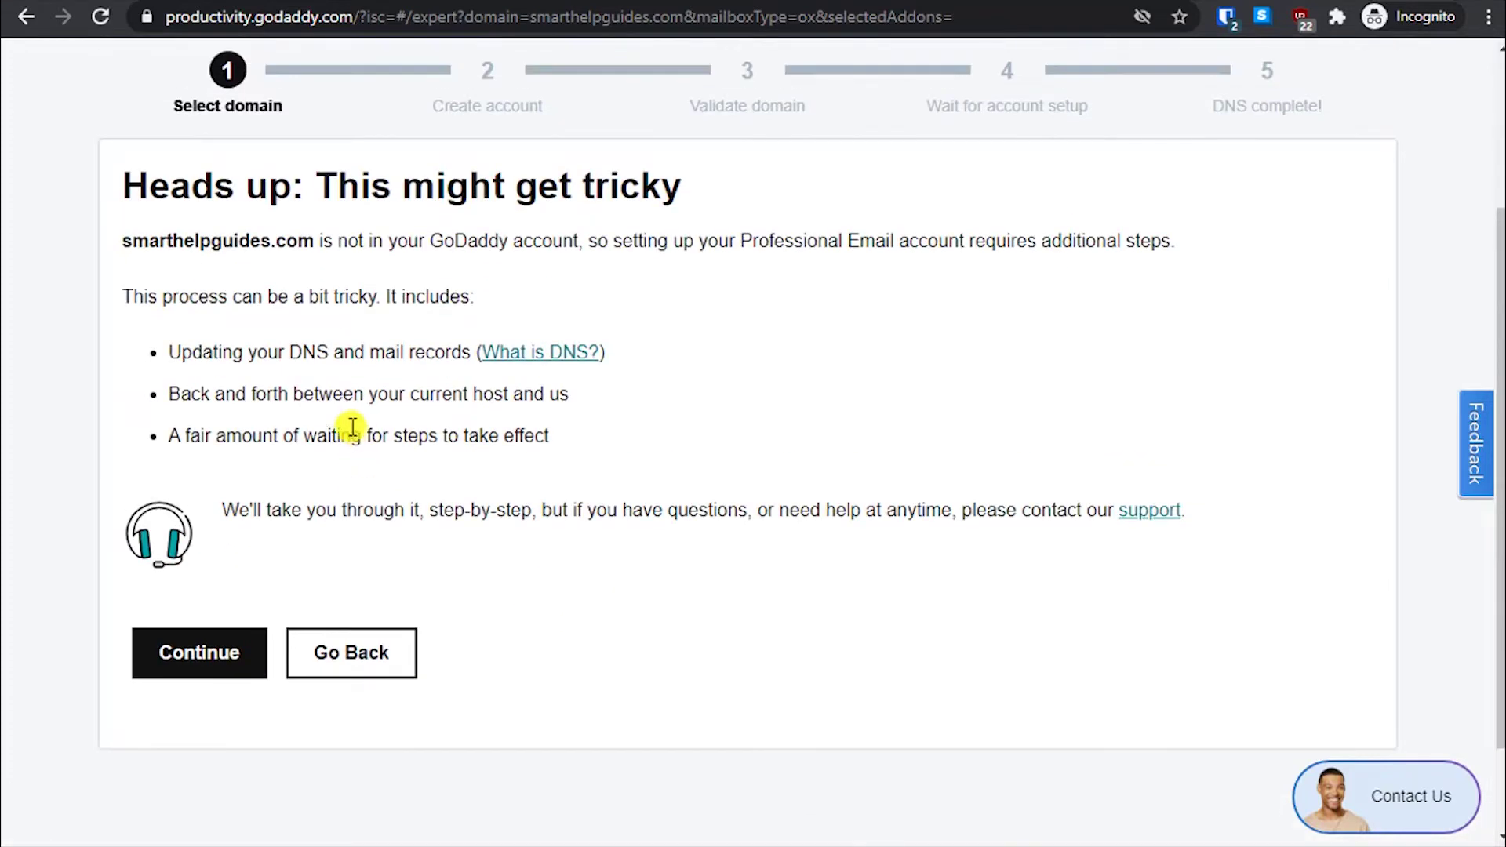
left_click(393, 667)
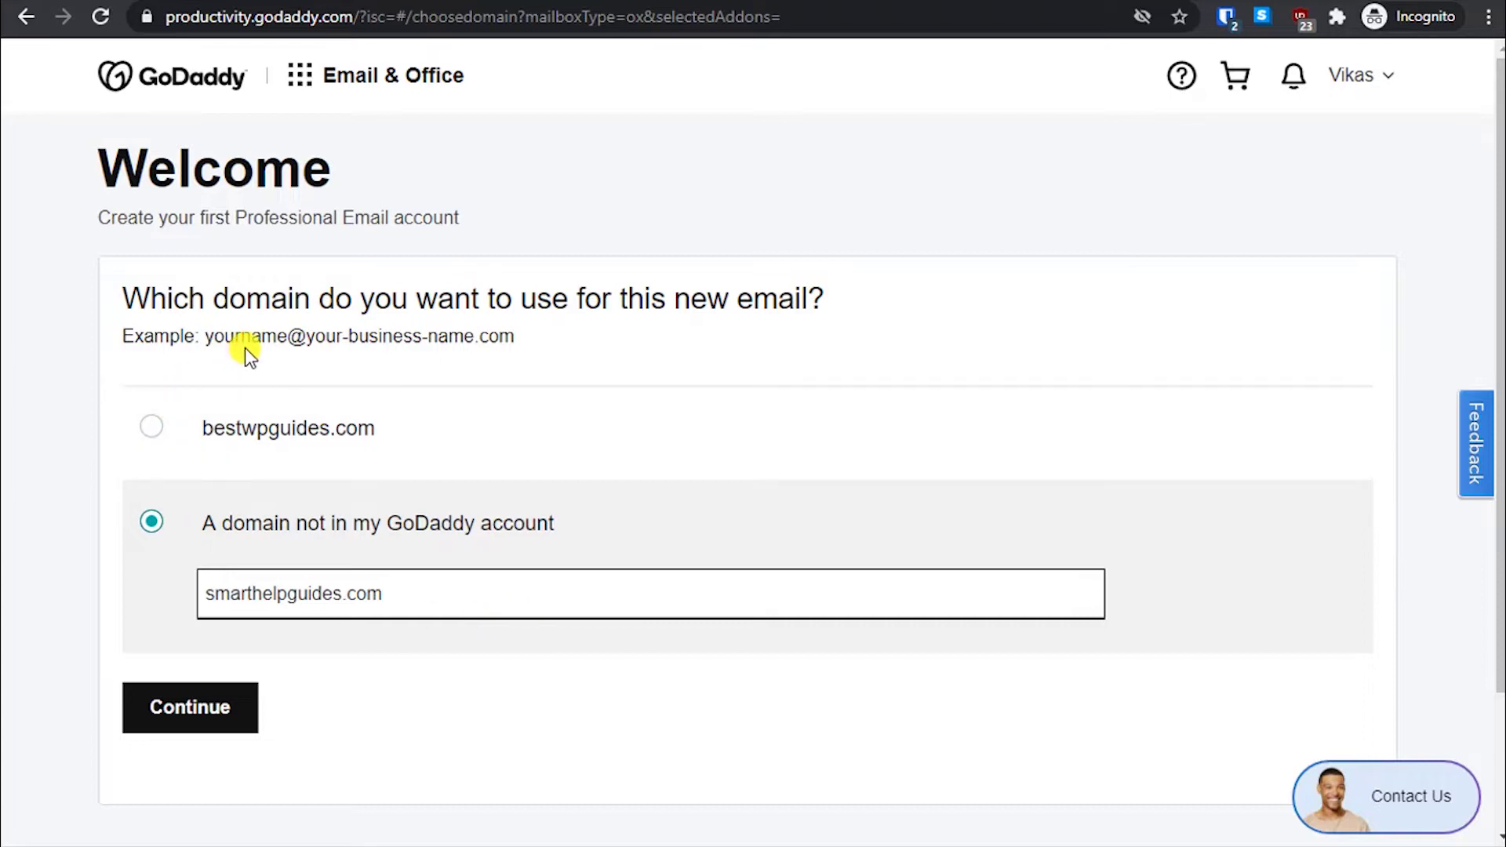
left_click(151, 430)
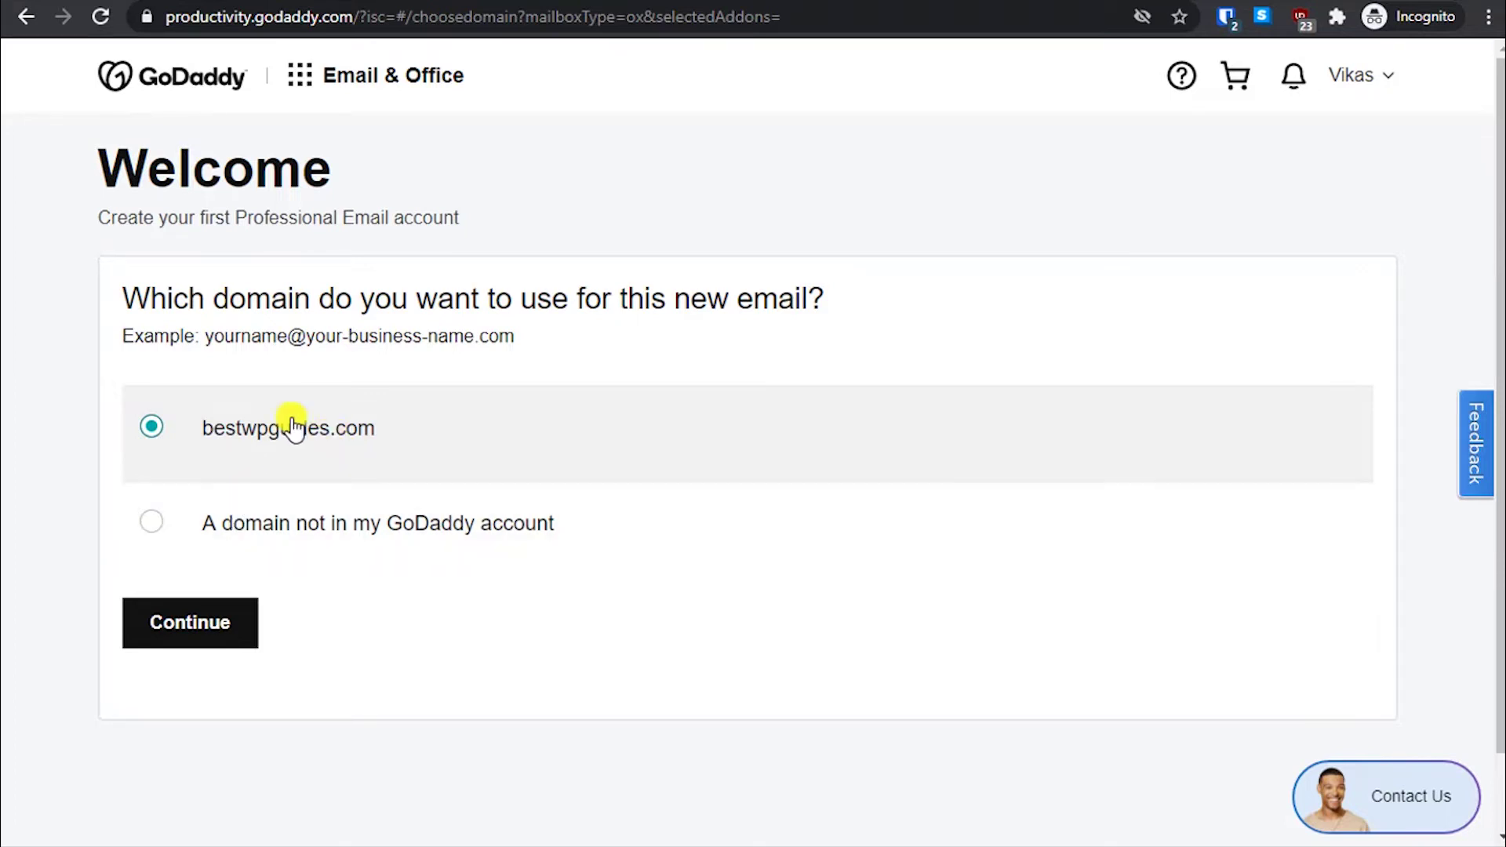
left_click(235, 620)
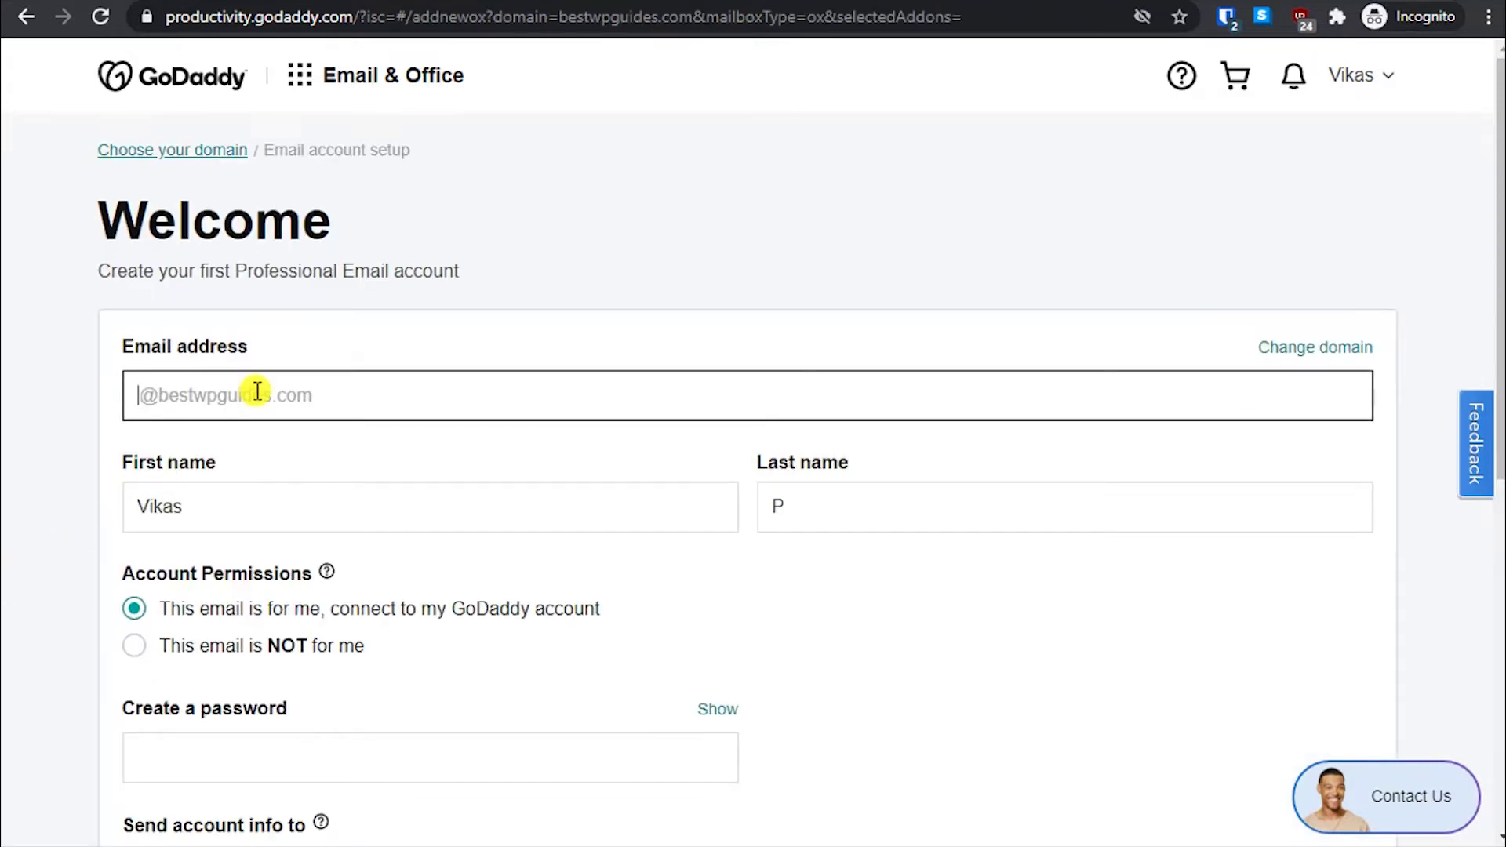
left_click(257, 393)
left_click(263, 391)
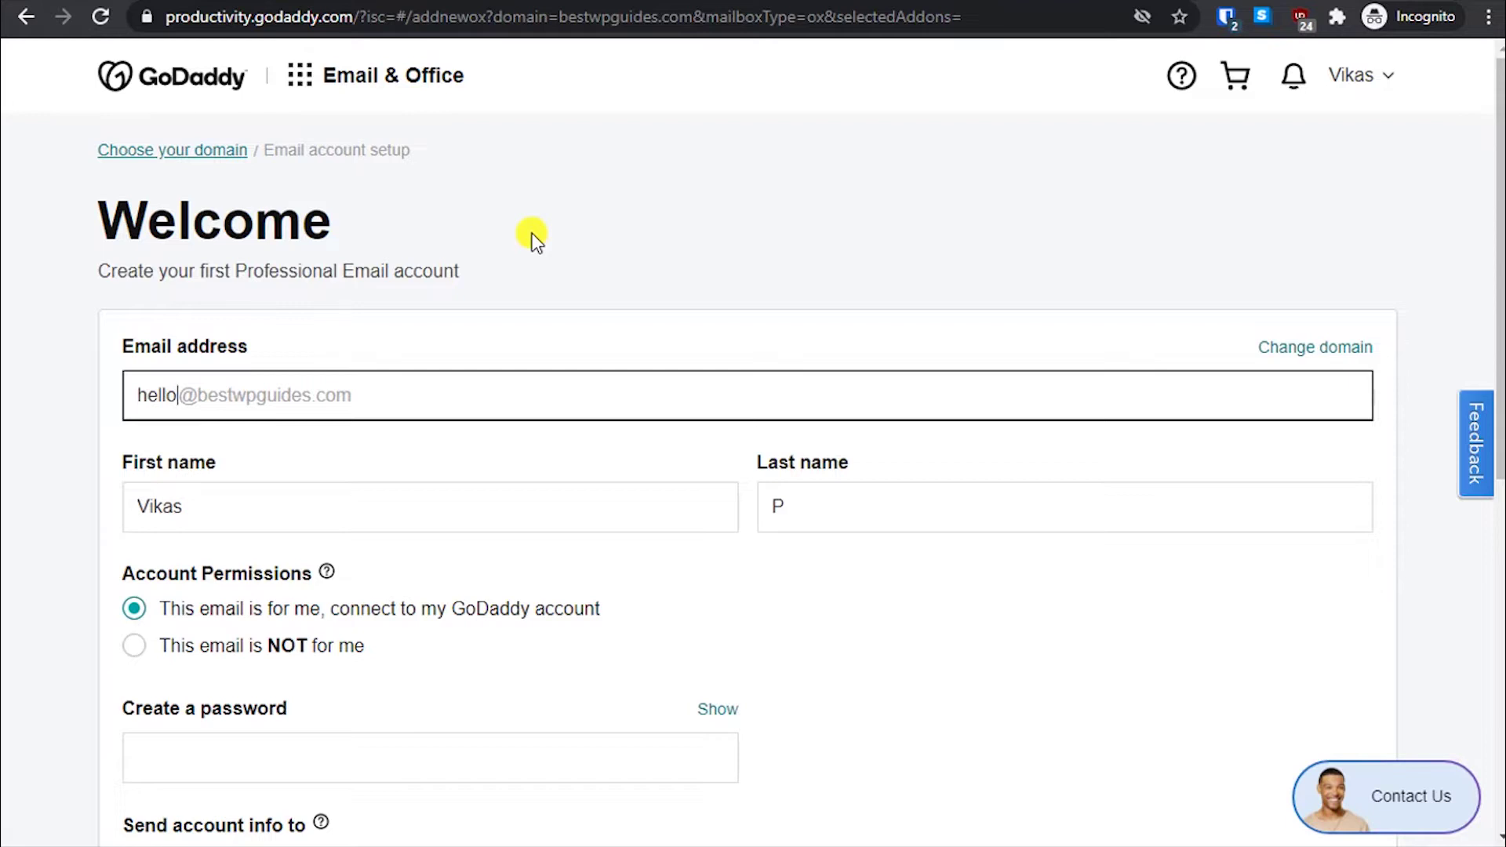
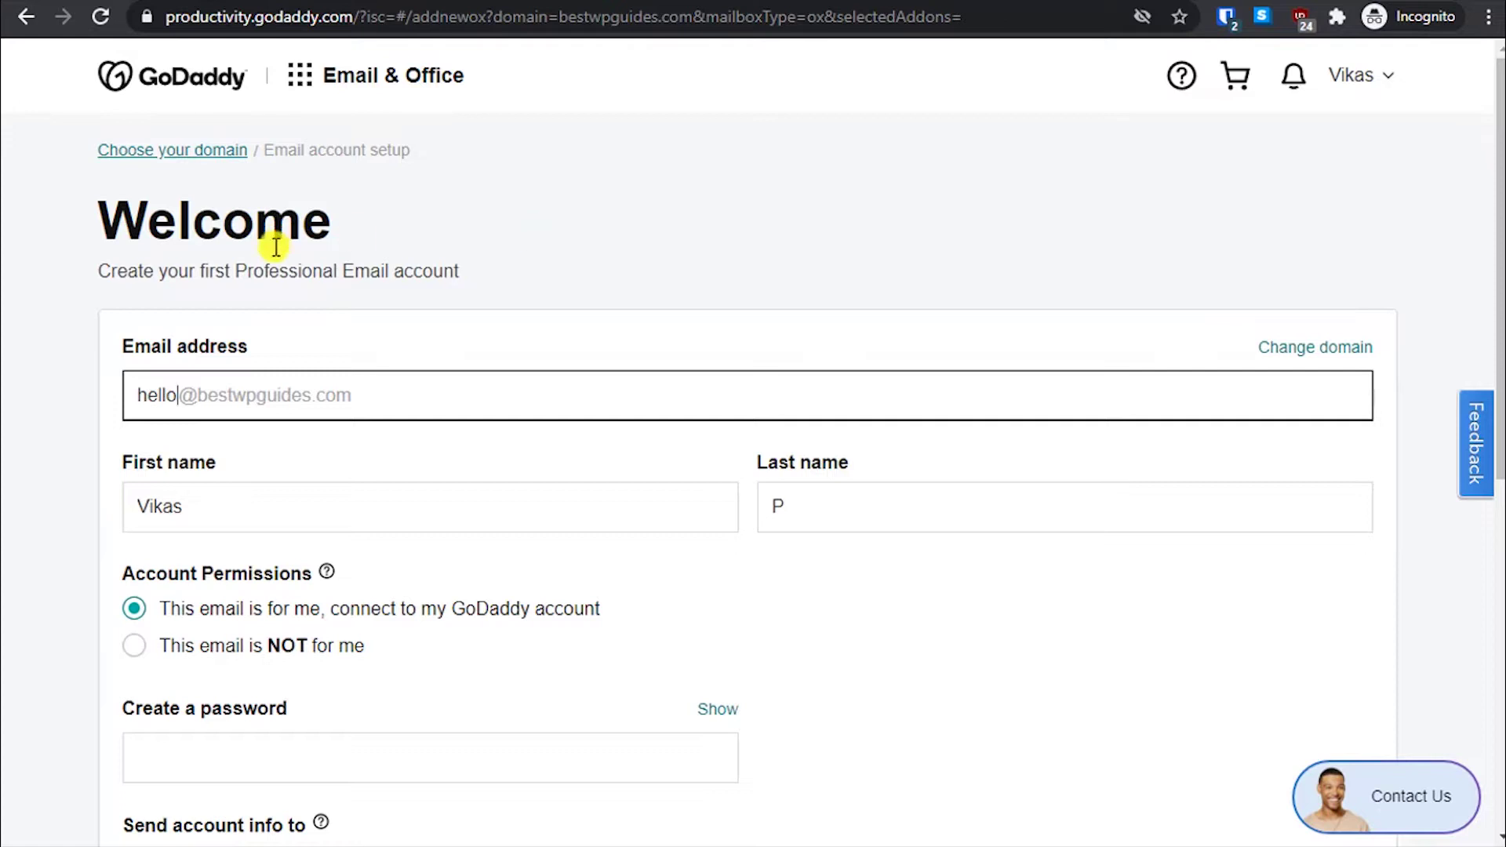
left_click(52, 383)
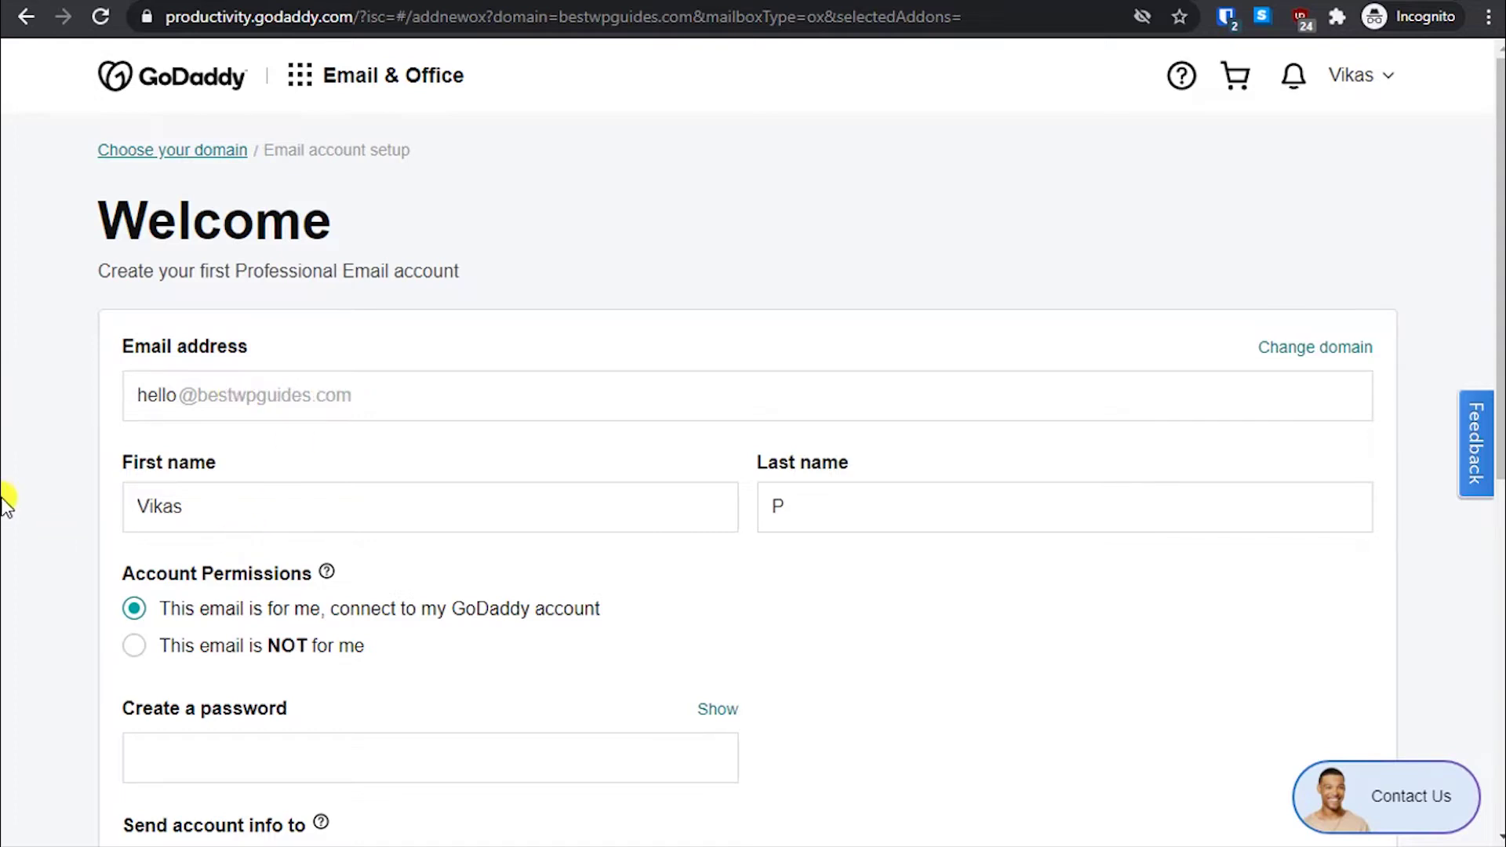
- Replace the existing first name with BWPG
scroll(6, 502, "down", 1)
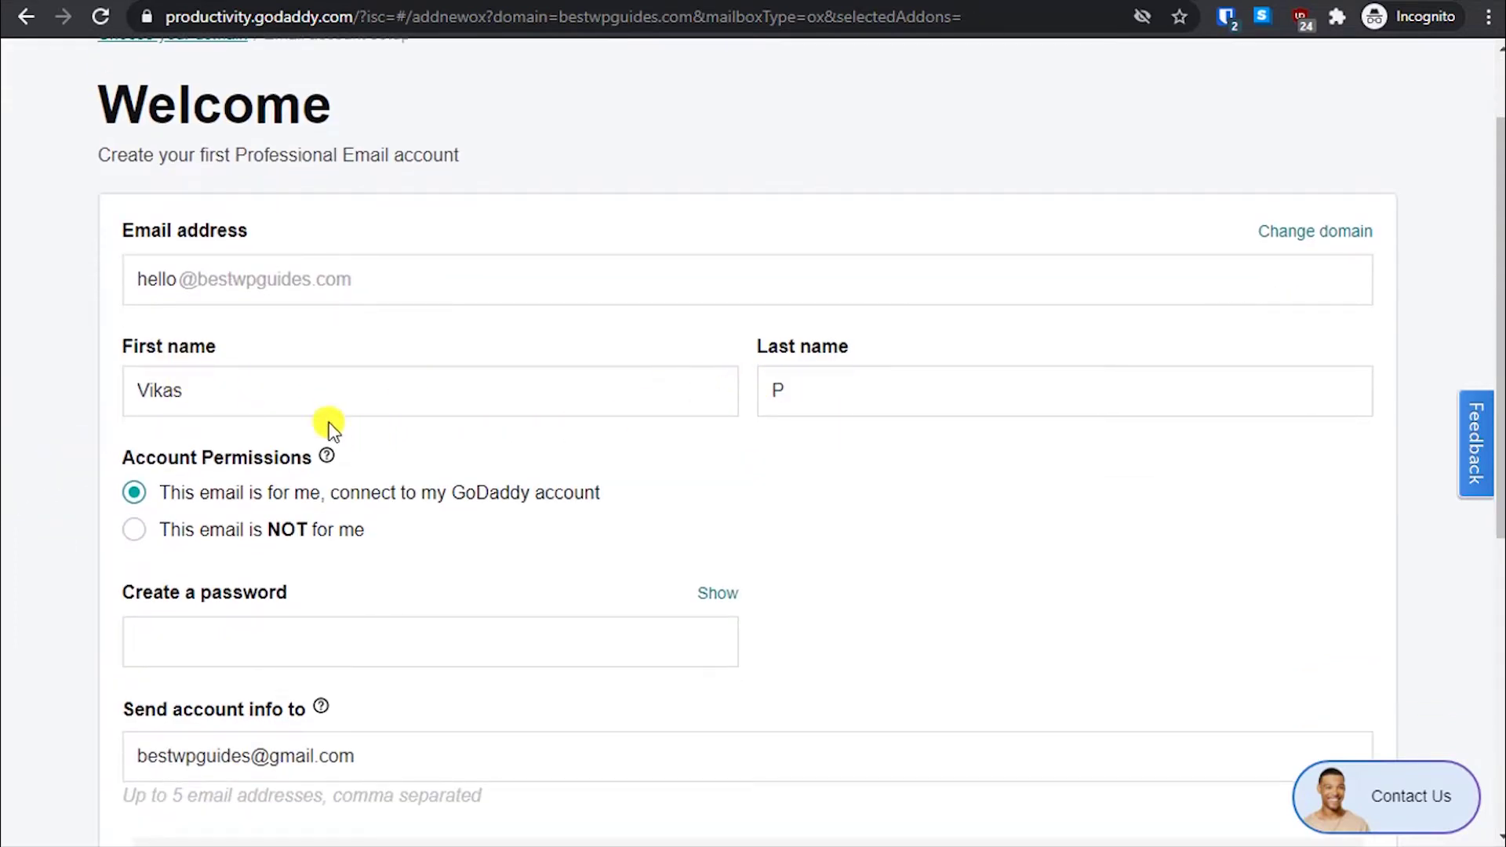
left_click(256, 376)
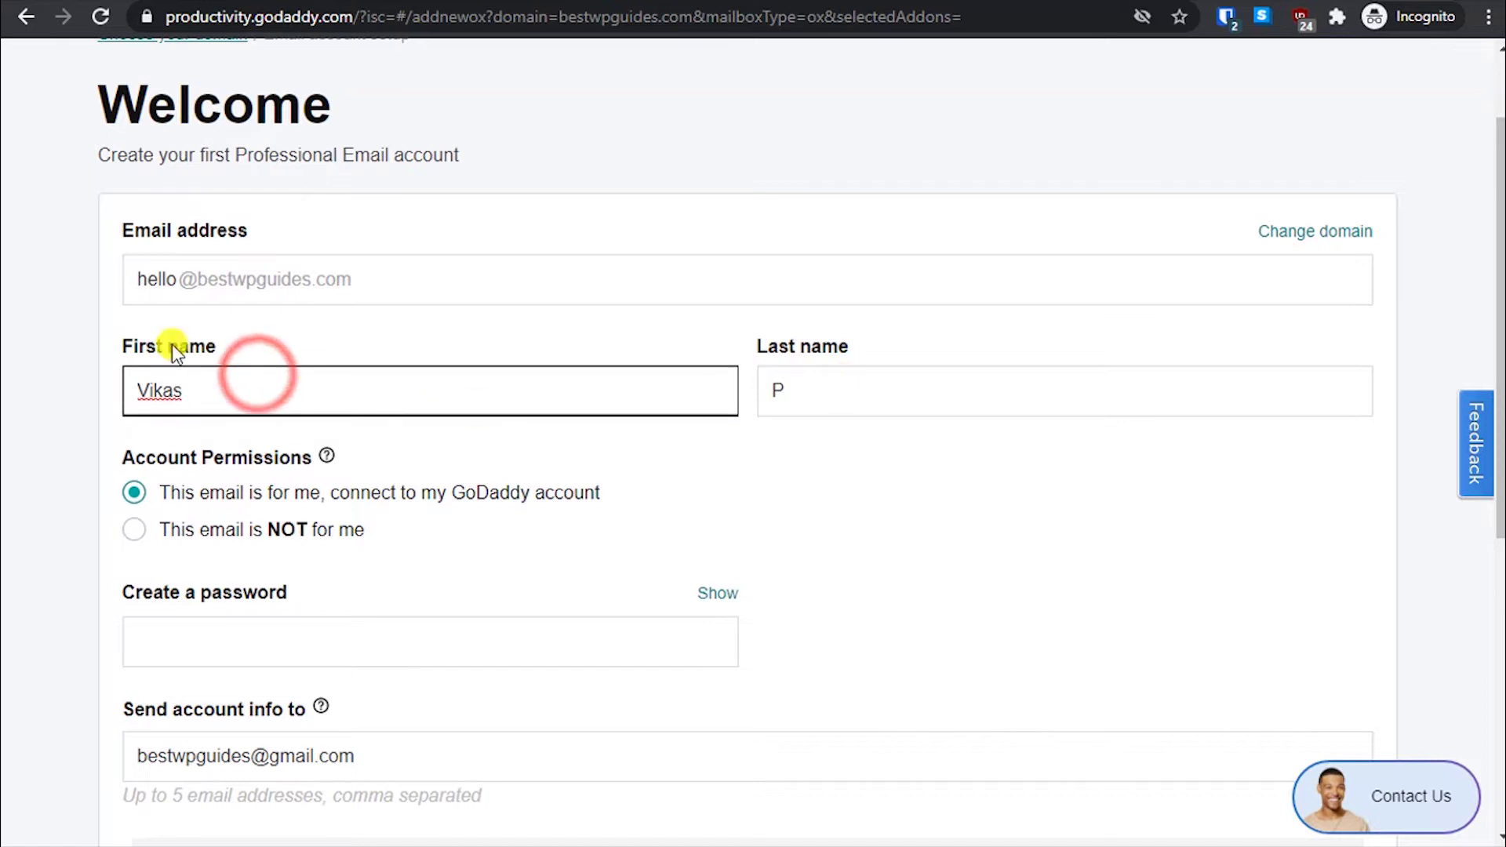
left_click_drag(201, 393, 2, 404)
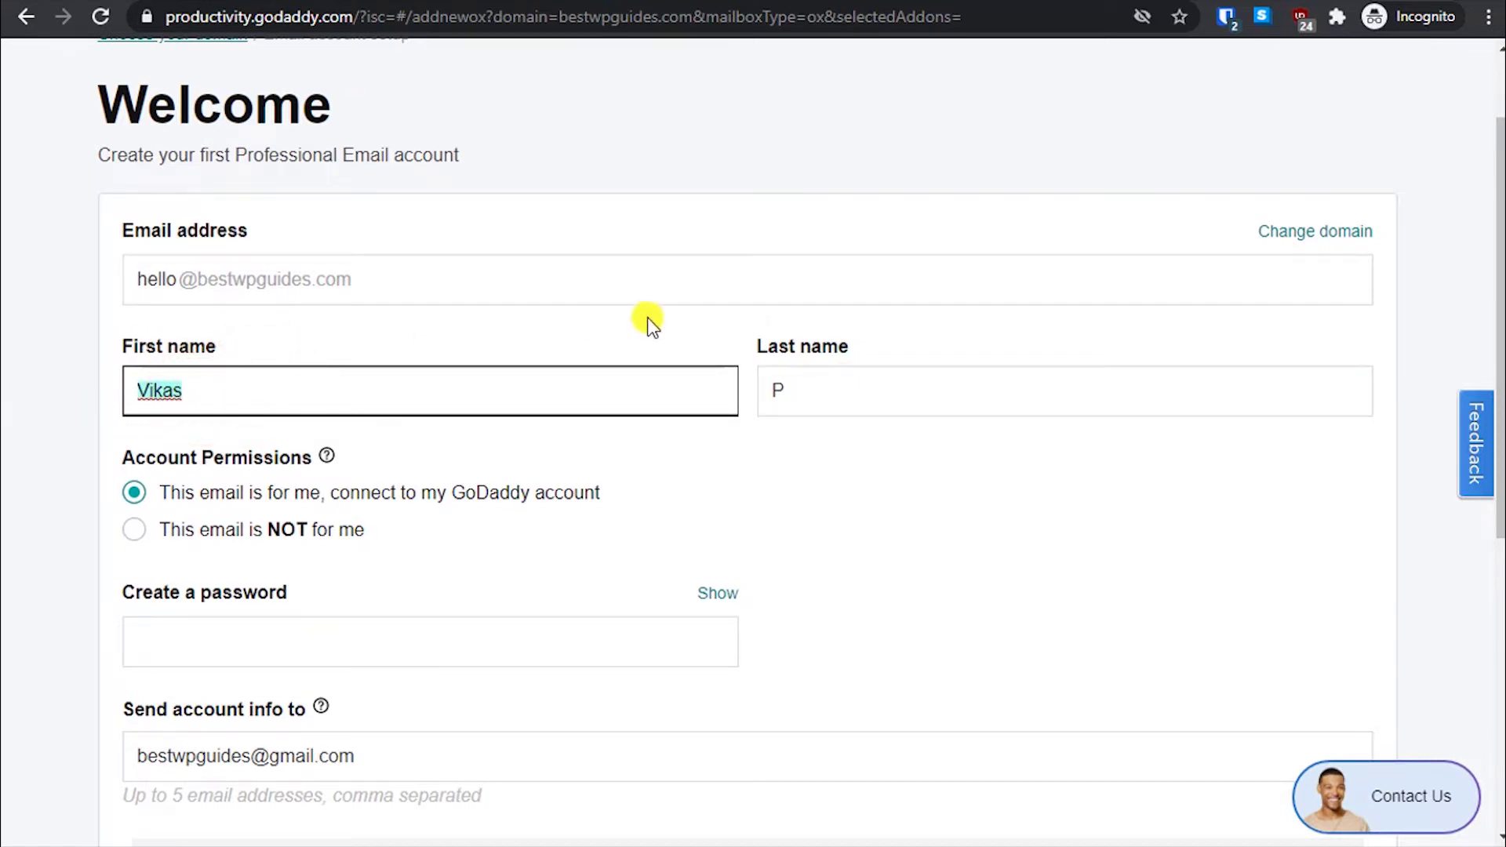
type("B")
- Clear the old last name and enter BWPG
left_click(854, 388)
key("BackSpace")
left_click(838, 521)
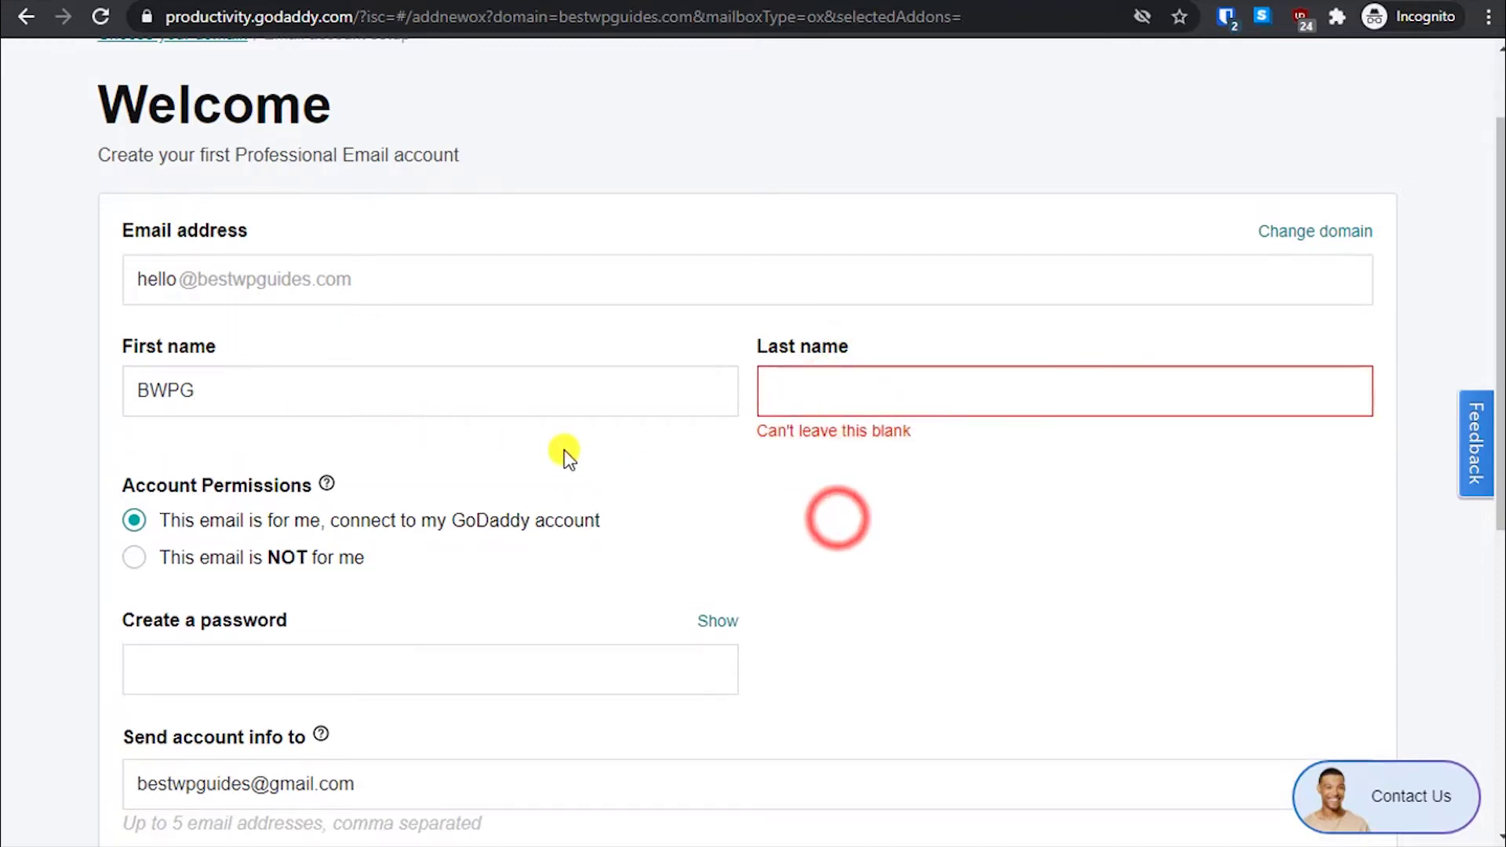
left_click(970, 409)
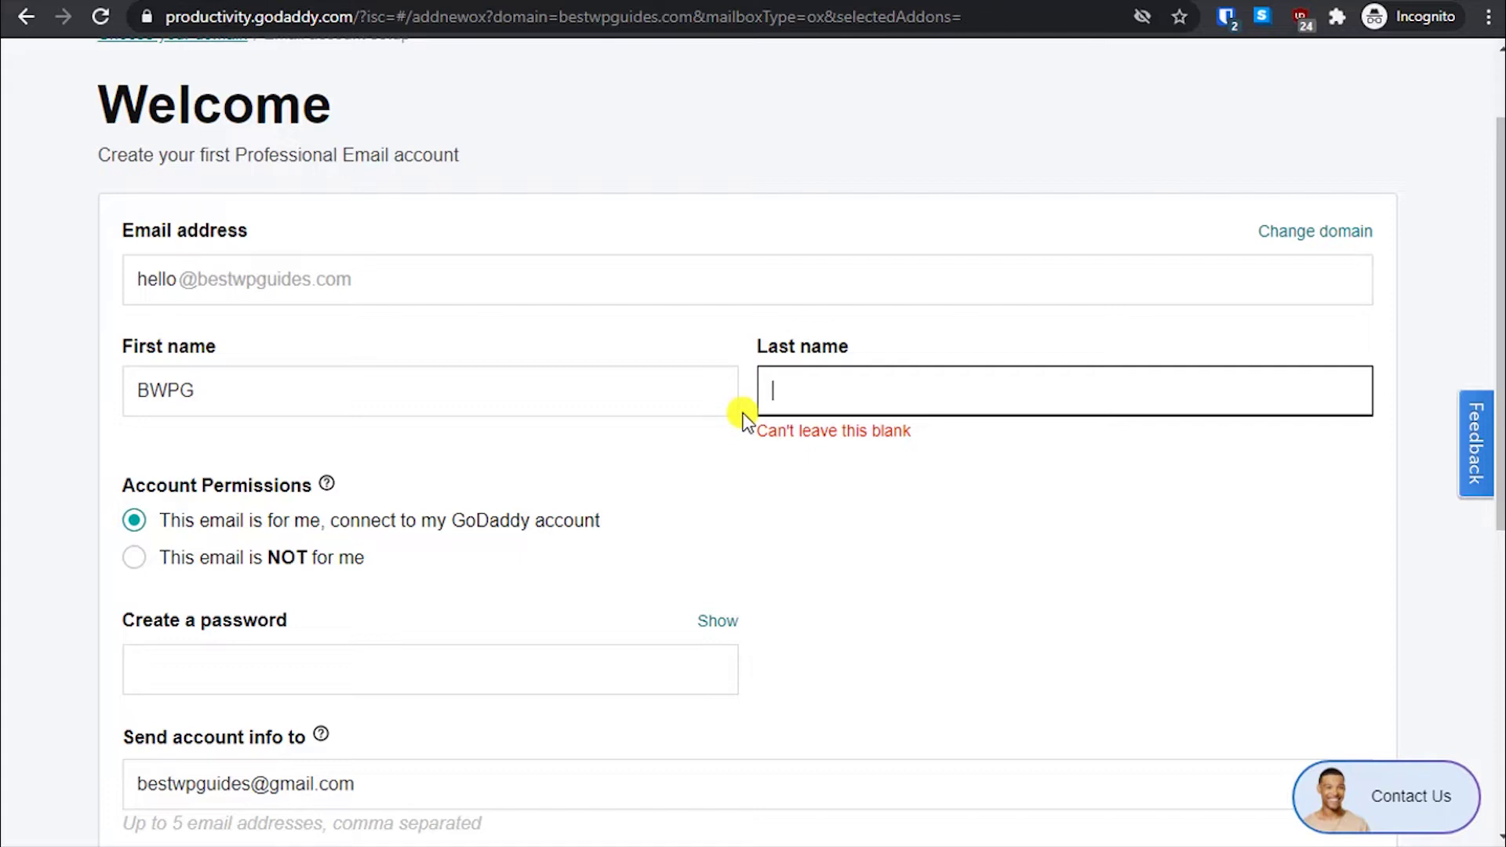
left_click_drag(807, 384, 756, 383)
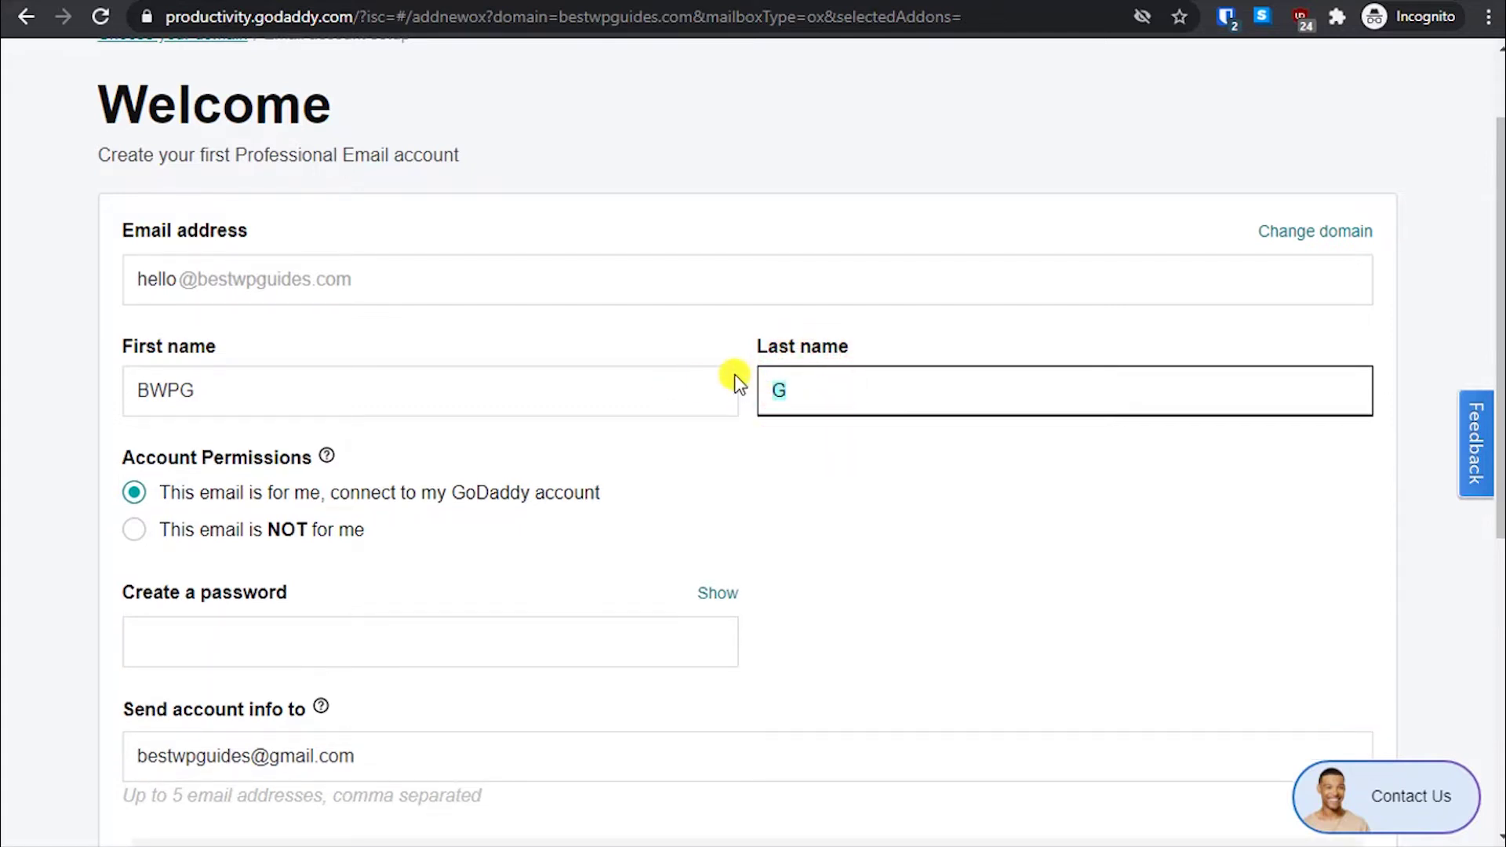
type("G")
left_click(910, 485)
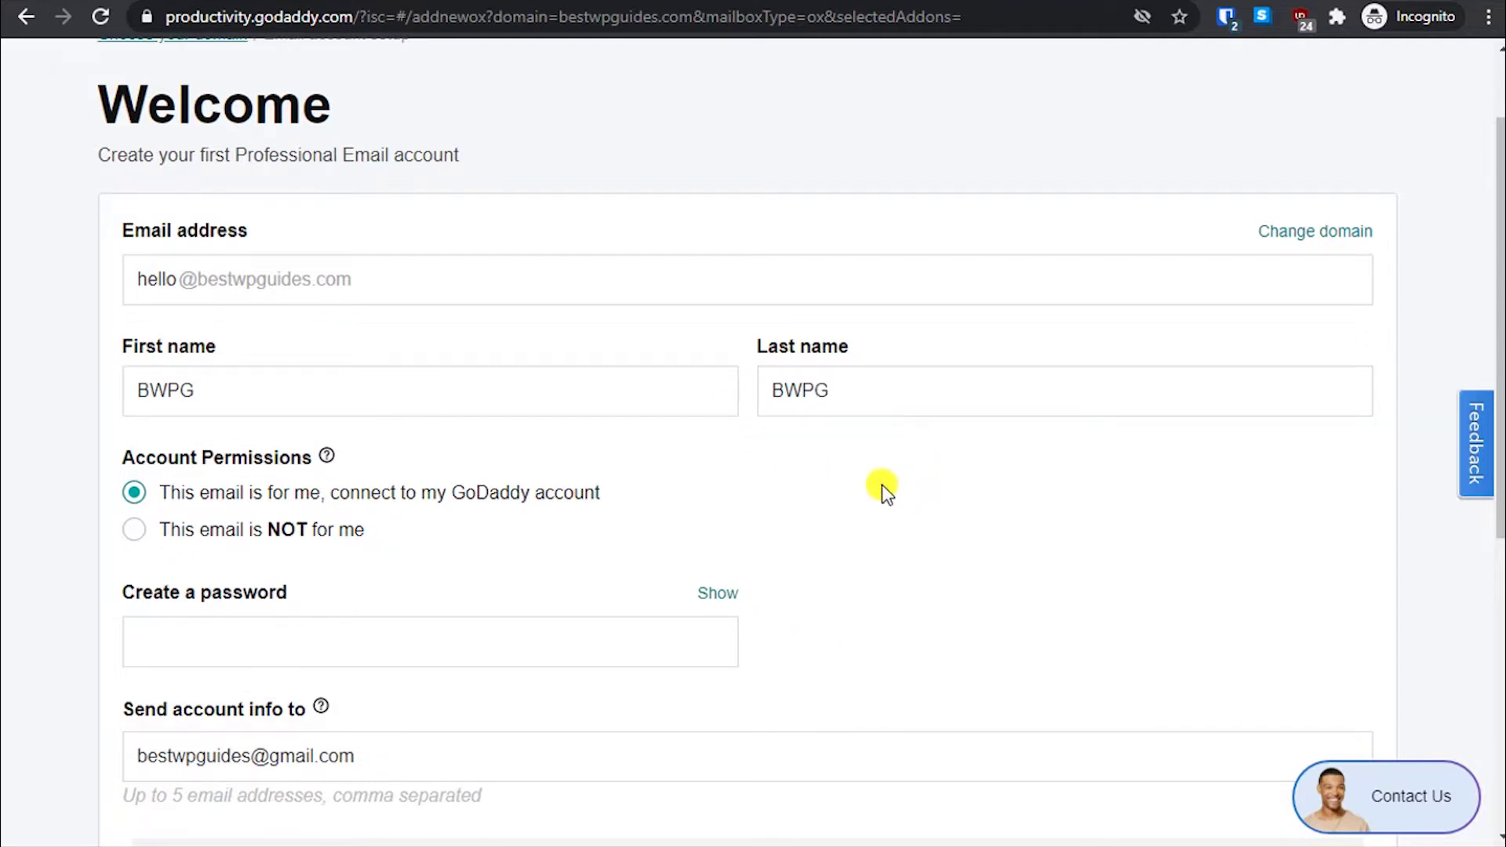
left_click(21, 438)
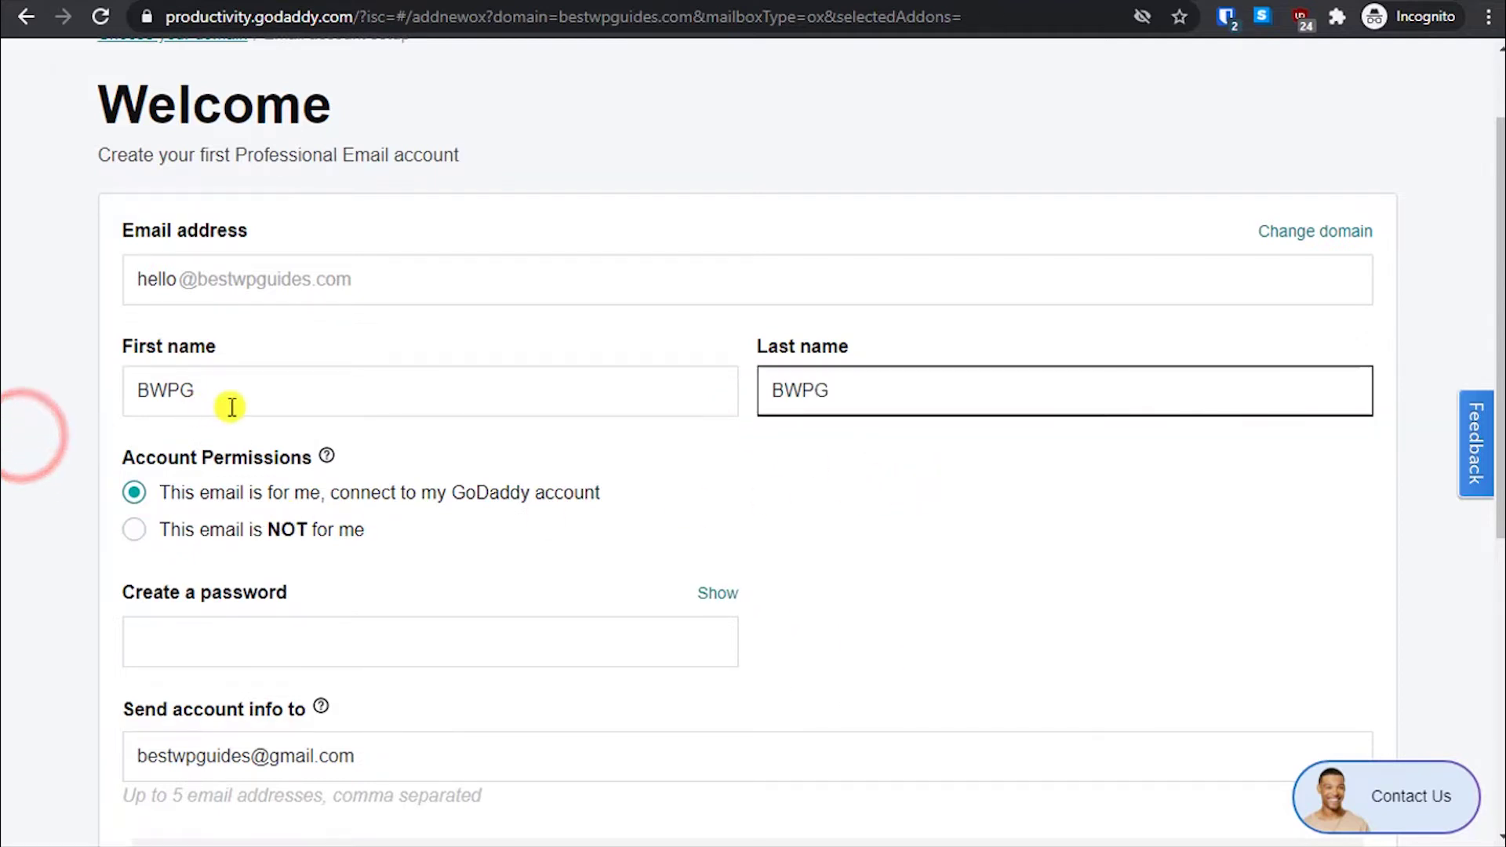
left_click(230, 406)
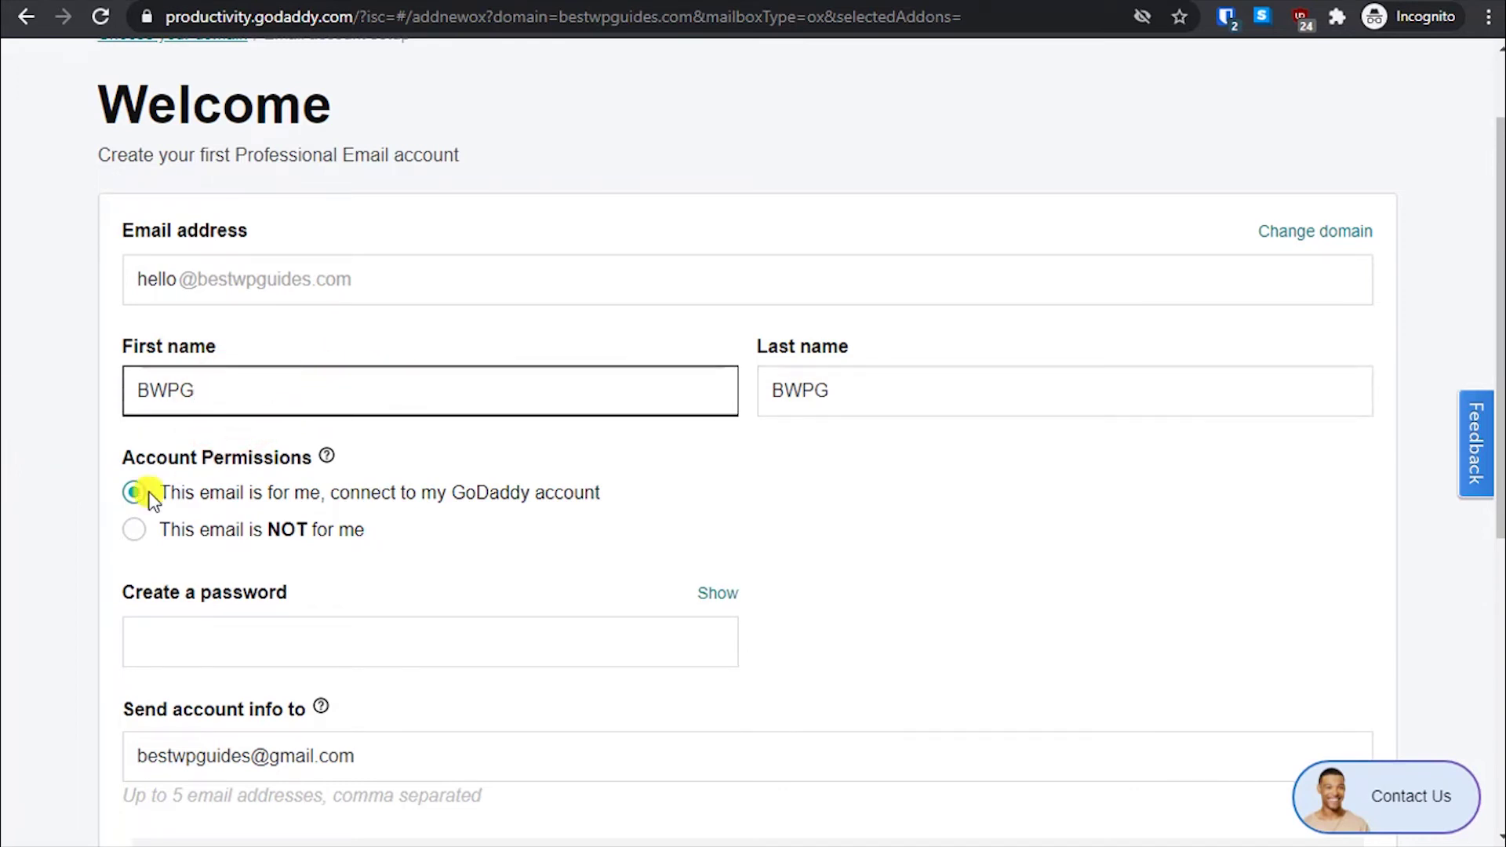
- Choose 'This email is for me' so the mailbox stays linked to the GoDaddy account
scroll(261, 553, "down", 1)
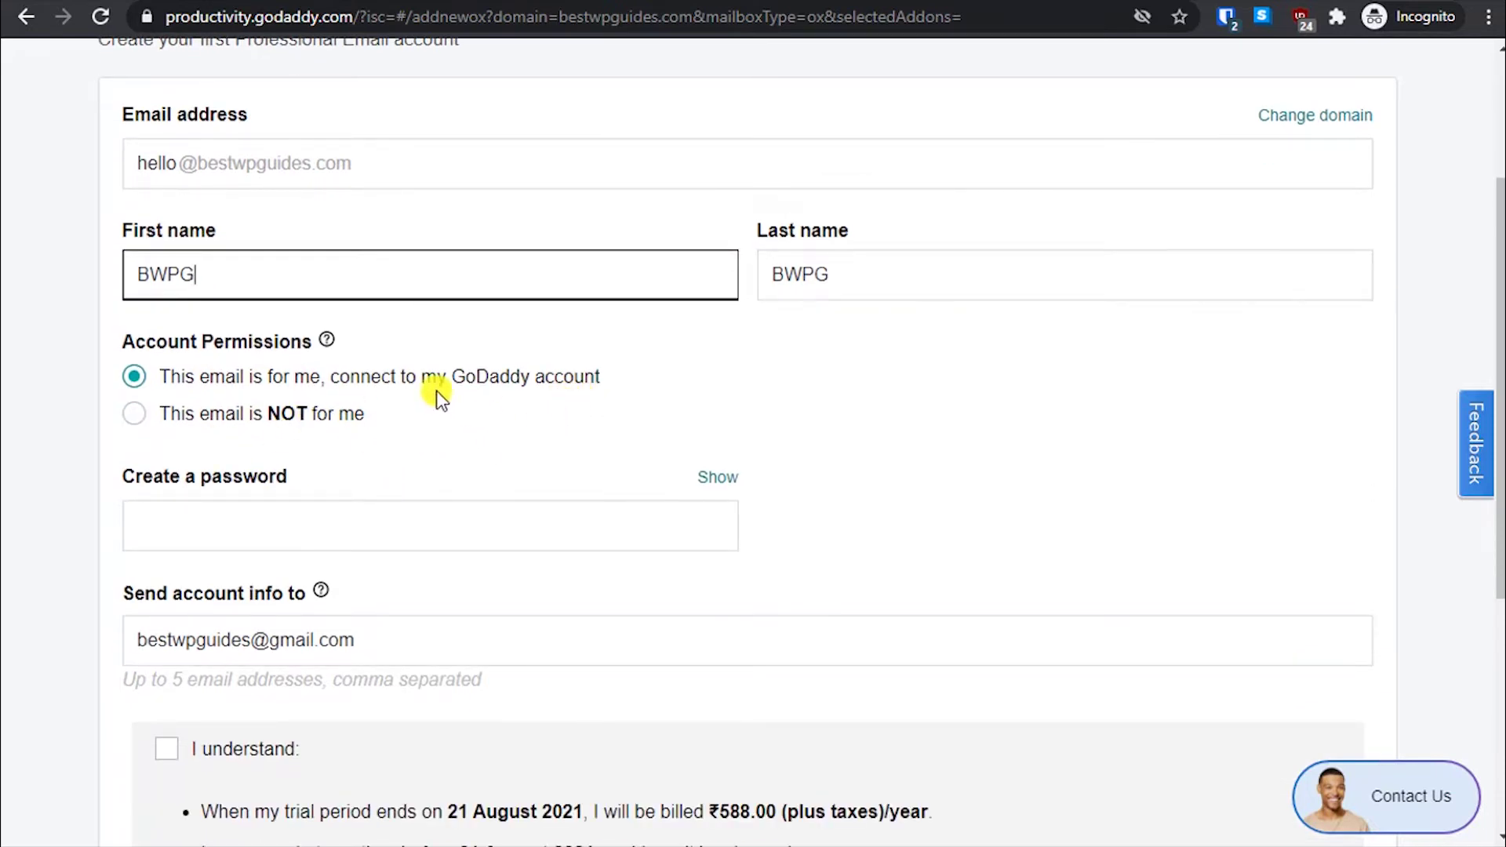
left_click(483, 378)
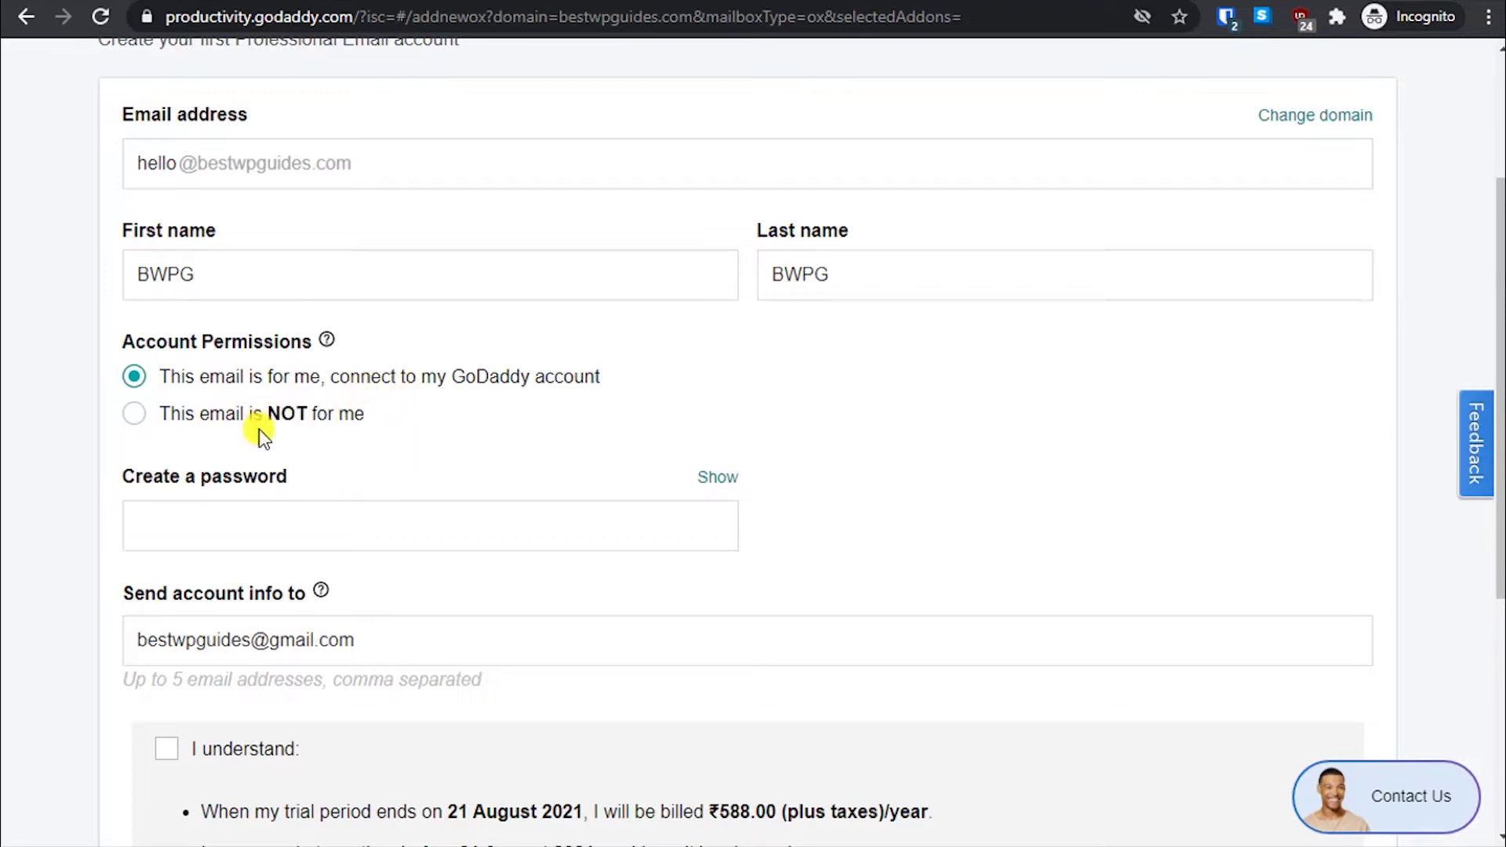
left_click(210, 425)
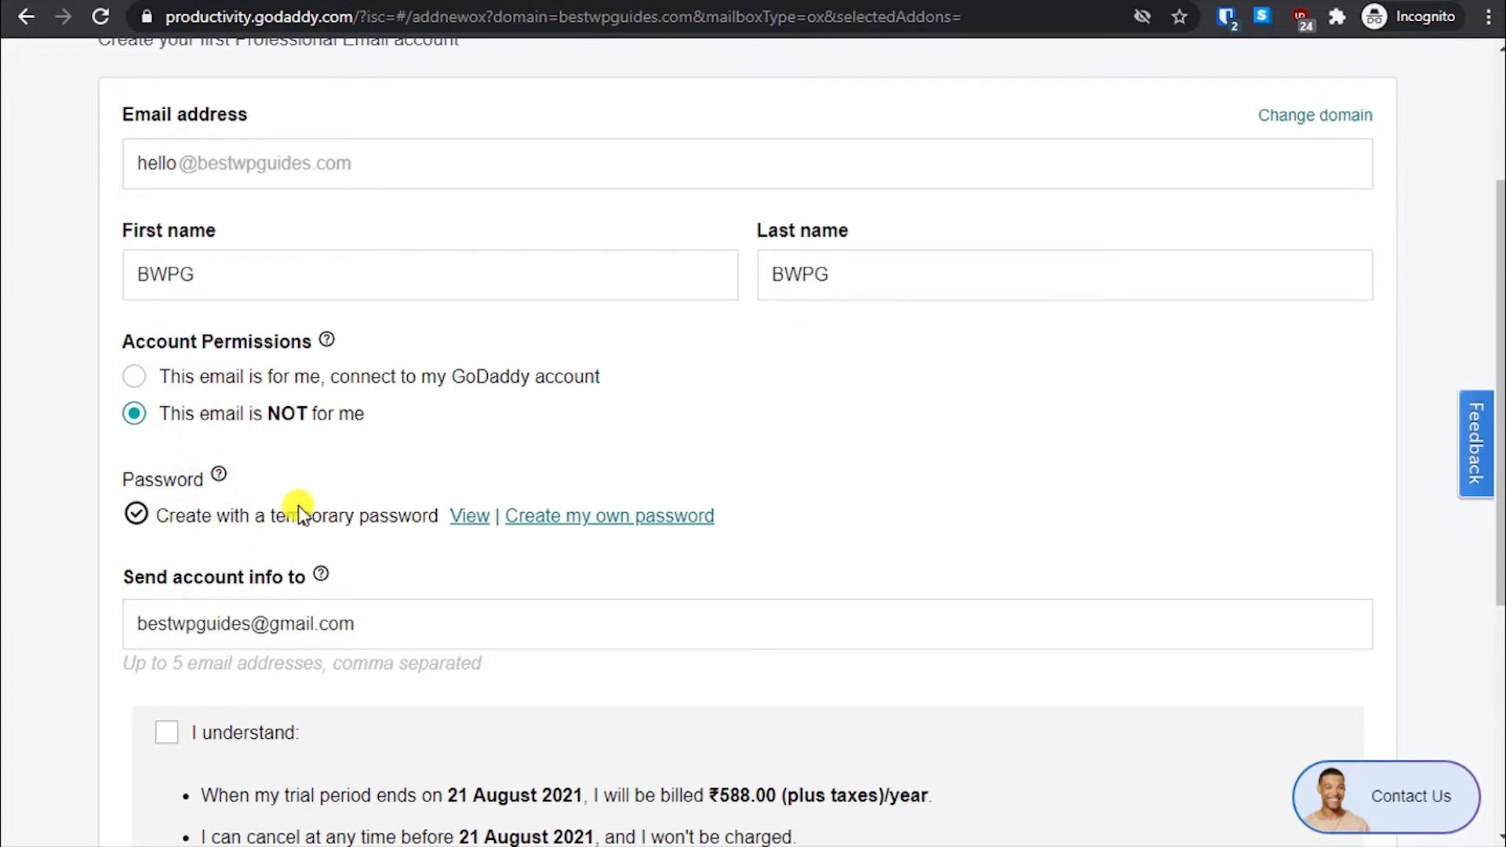
left_click(327, 375)
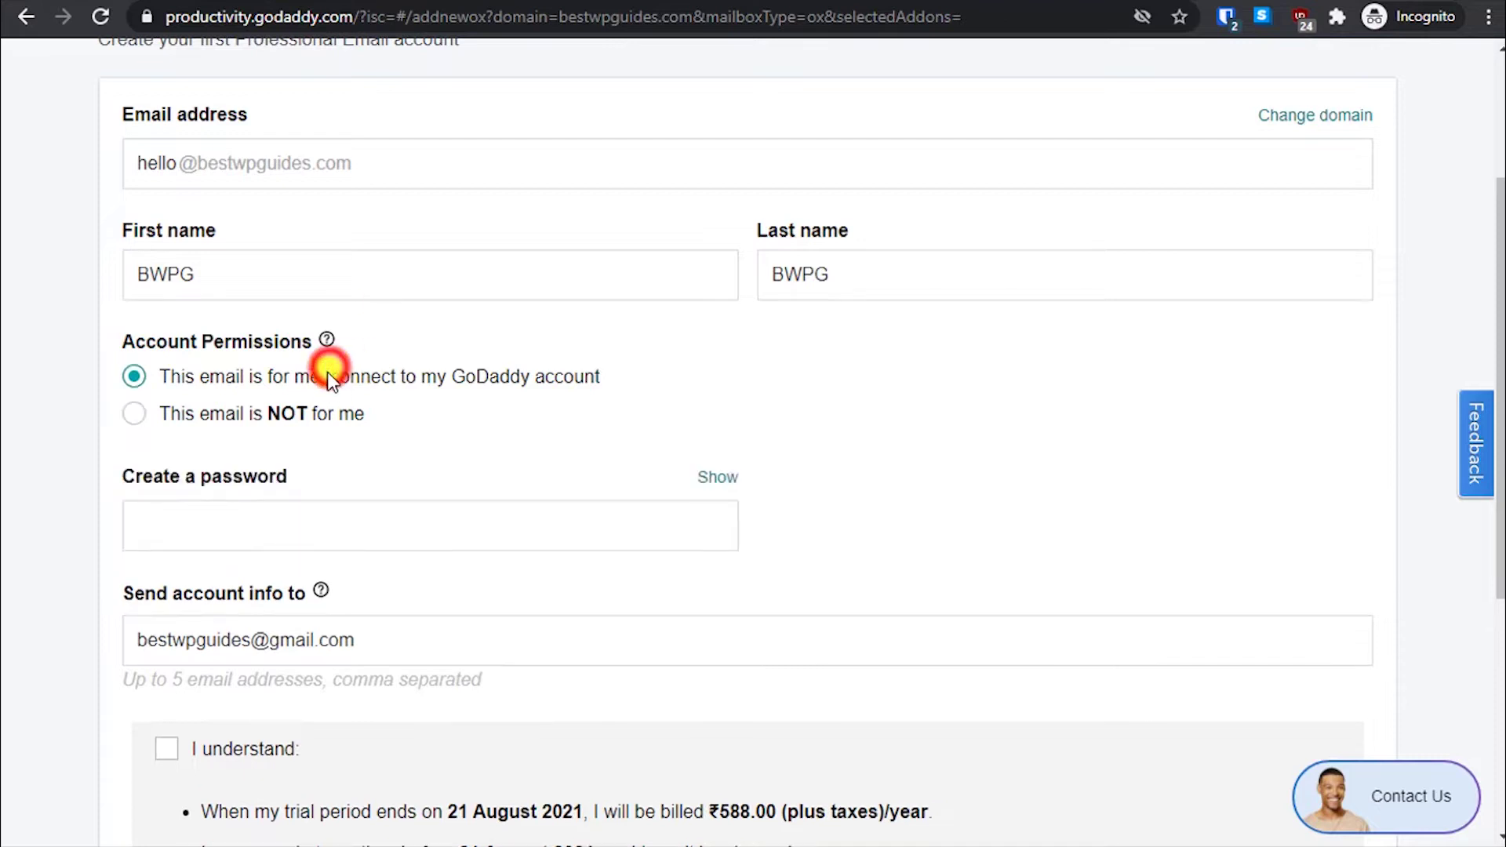
left_click(272, 417)
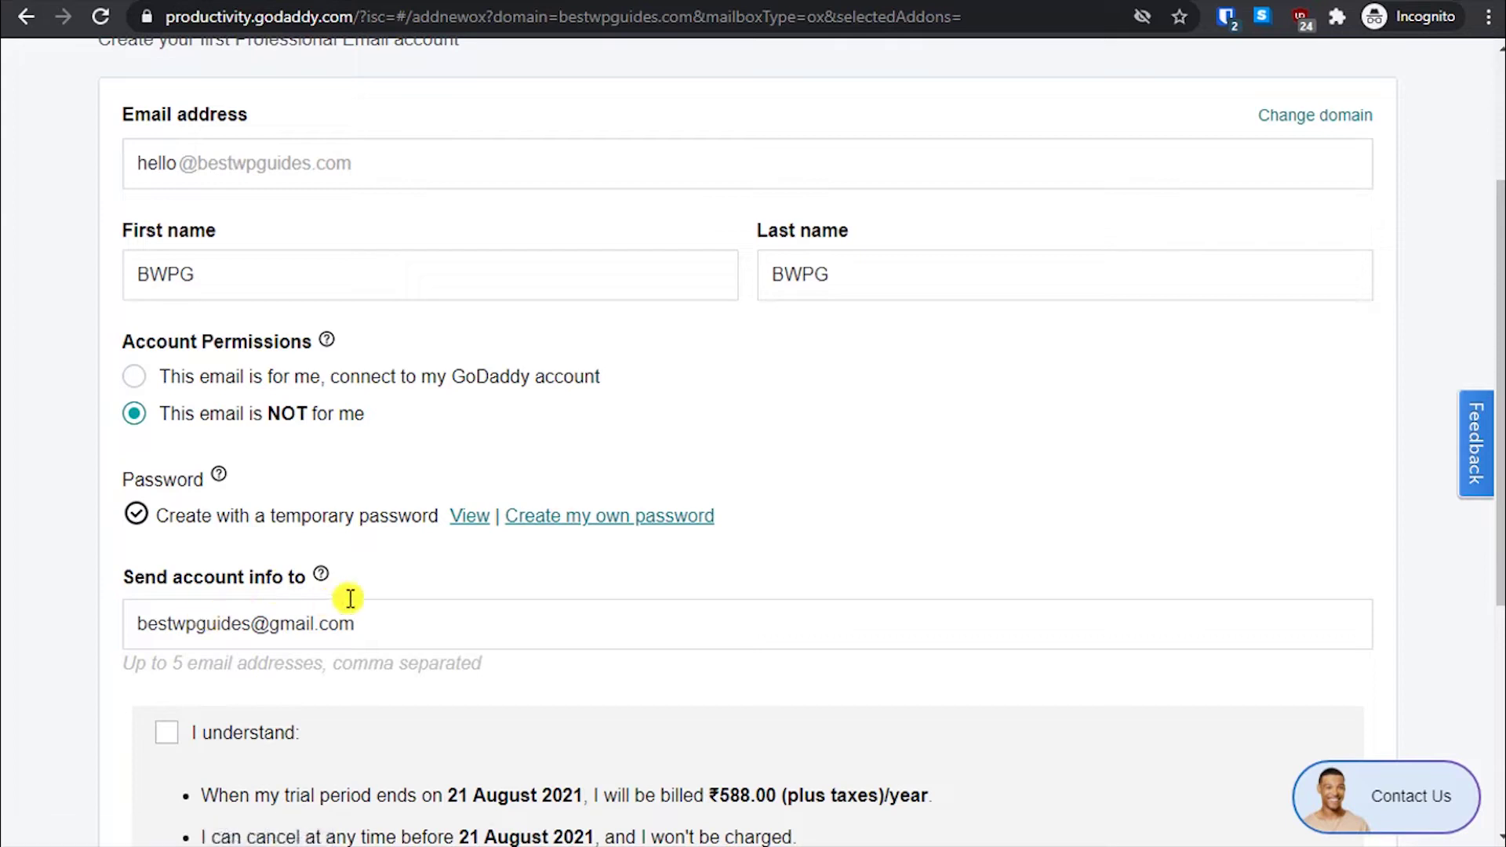
scroll(202, 498, "down", 2)
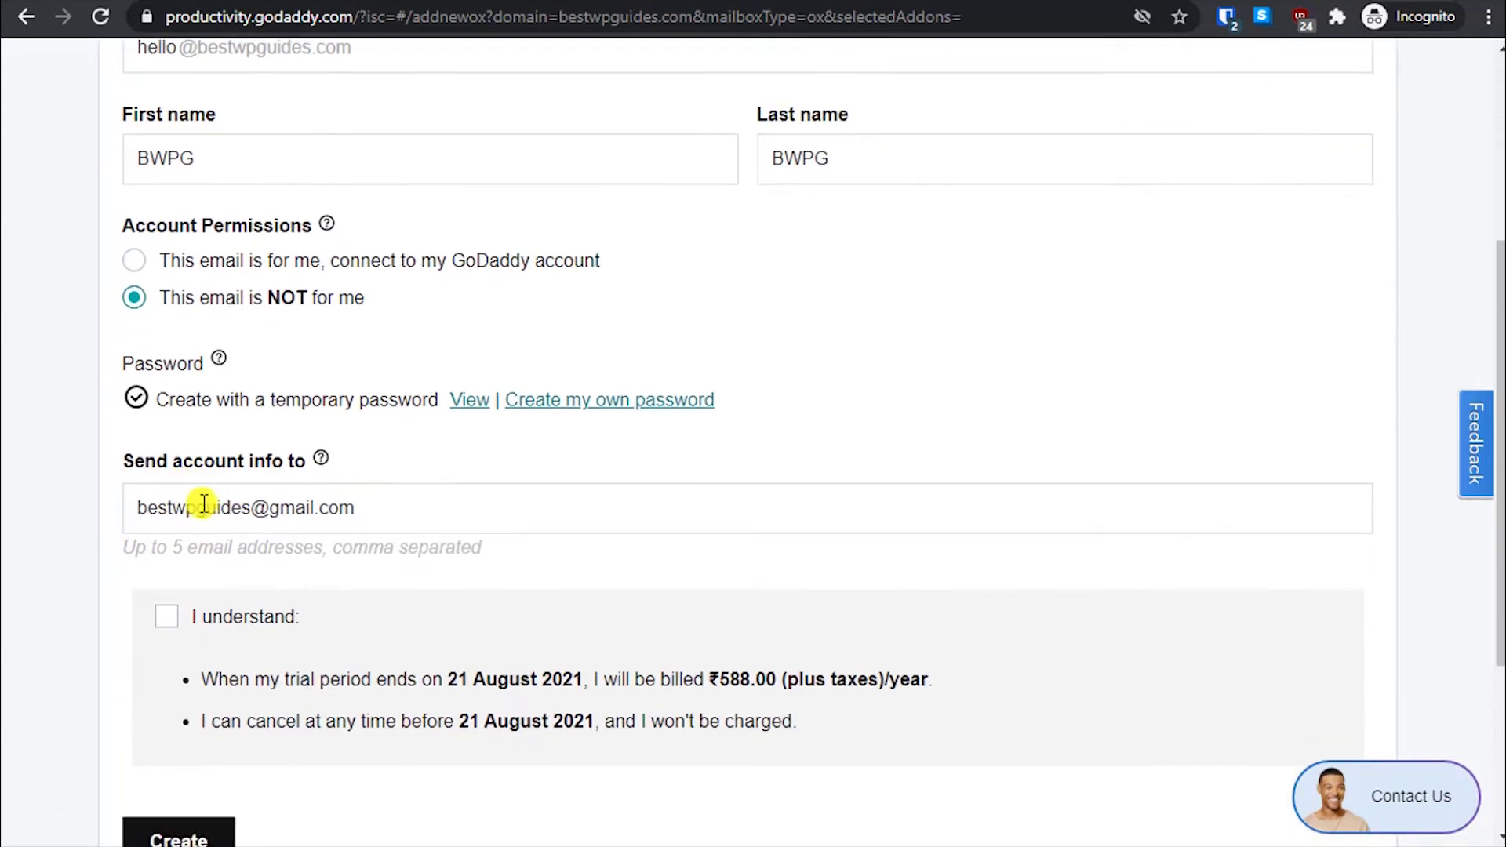
left_click(202, 506)
left_click_drag(370, 507, 115, 508)
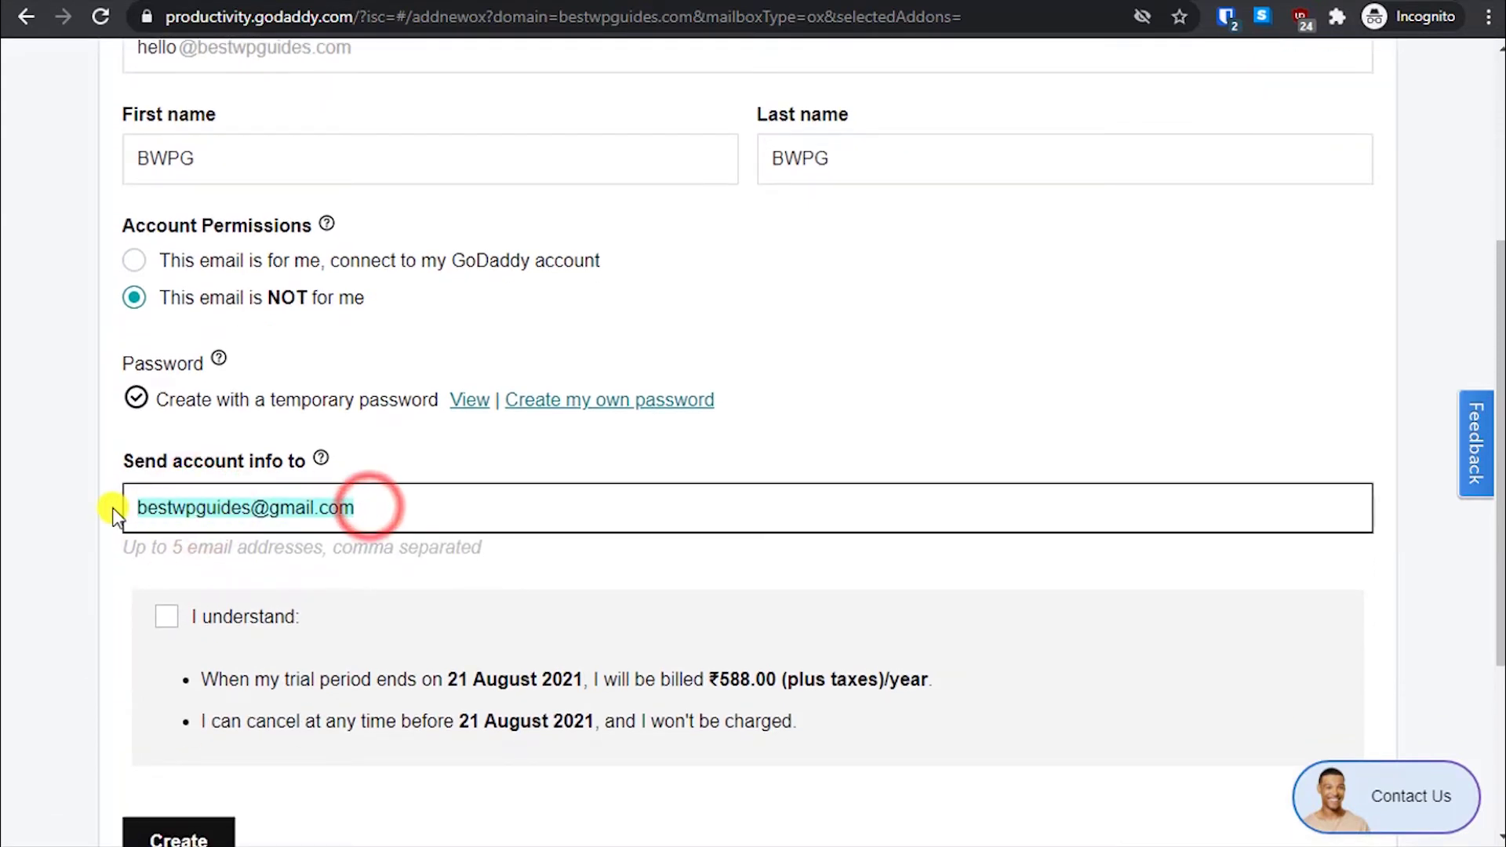
left_click(232, 510)
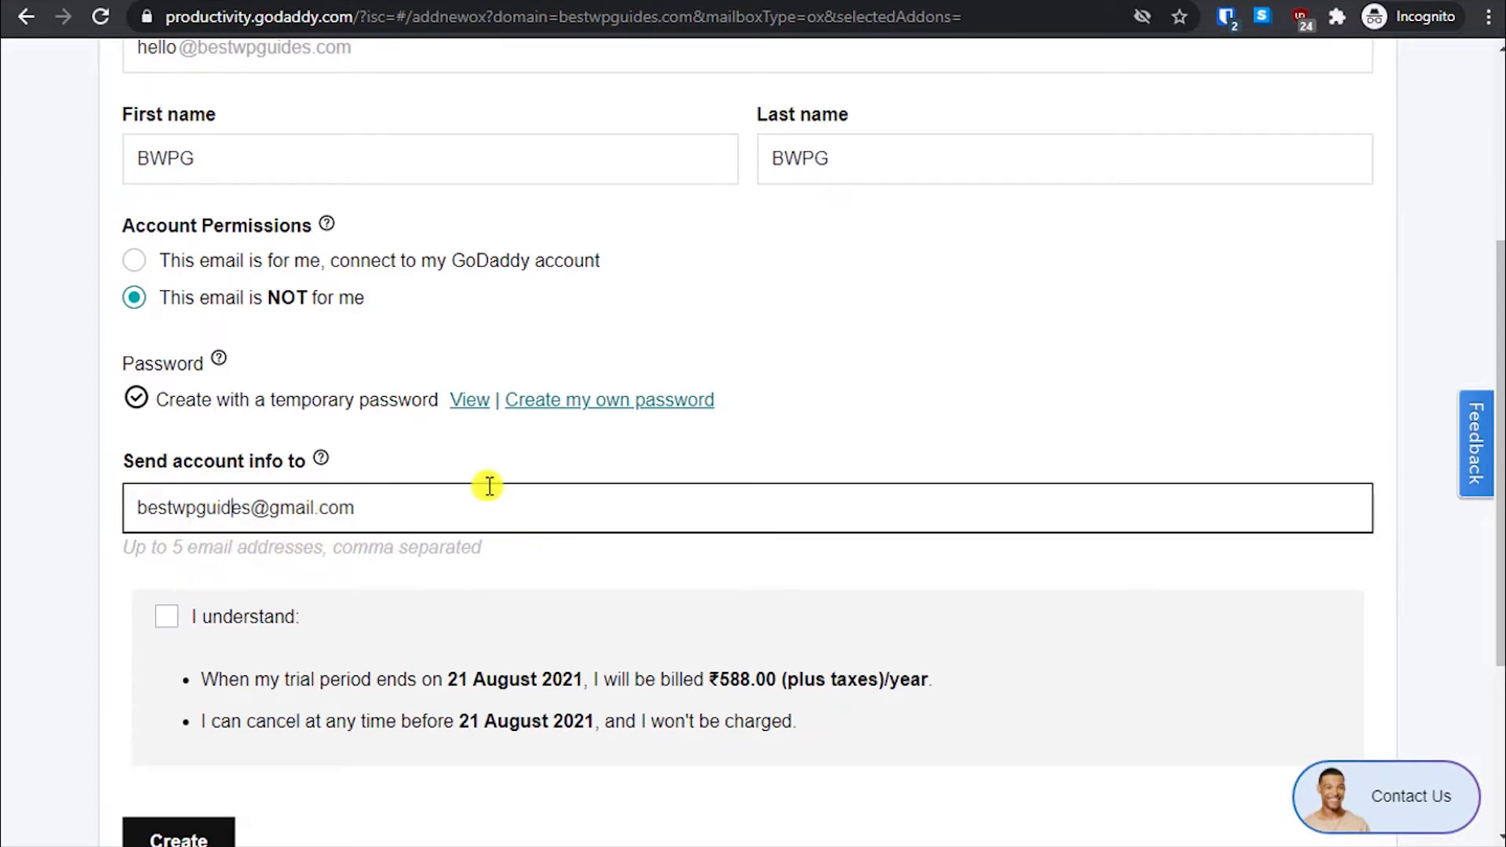
scroll(471, 548, "up", 4)
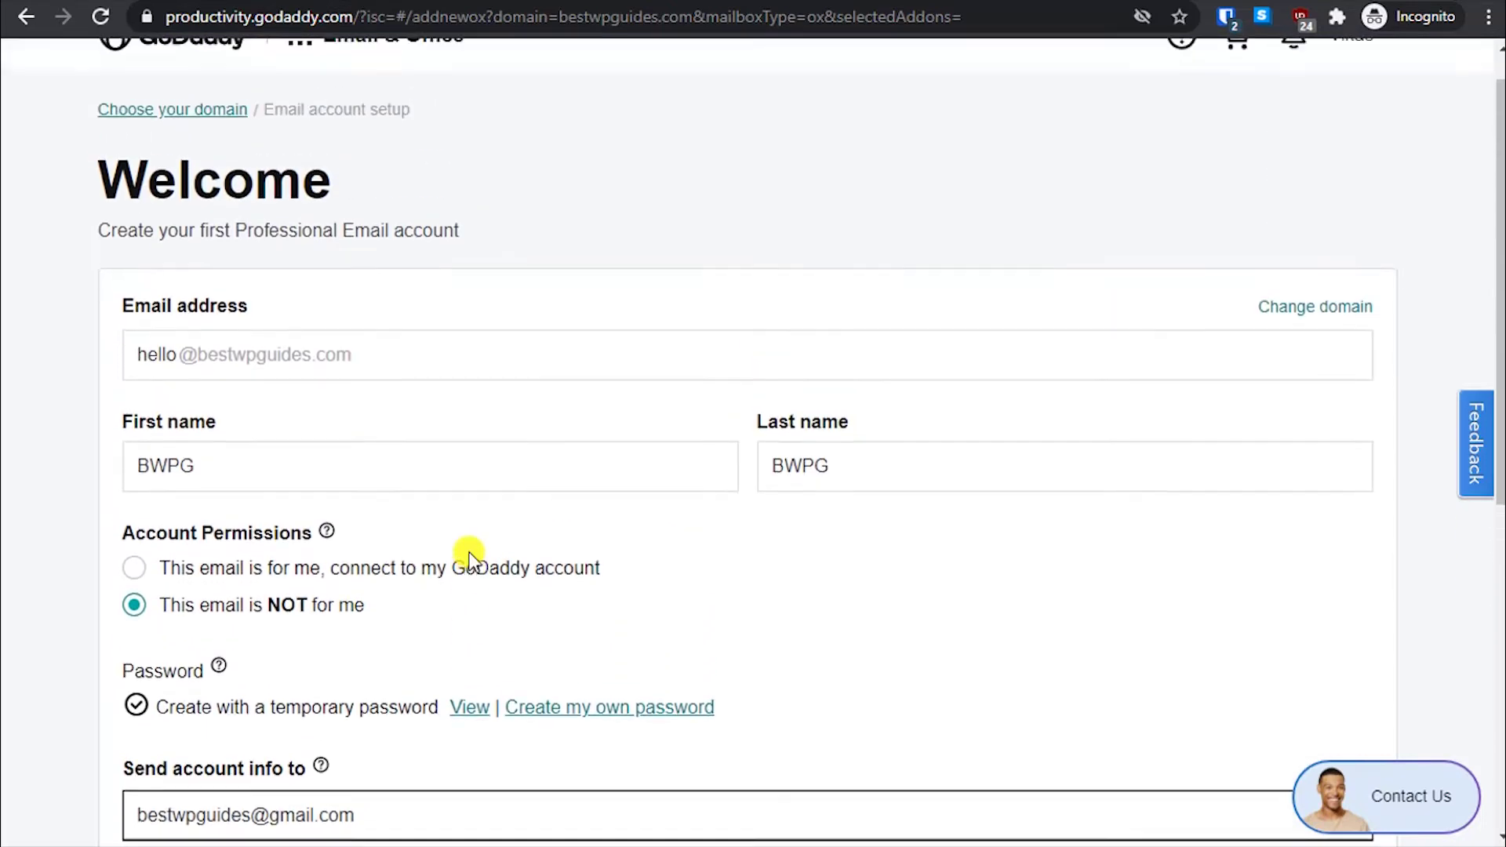
scroll(440, 572, "down", 1)
scroll(419, 581, "down", 3)
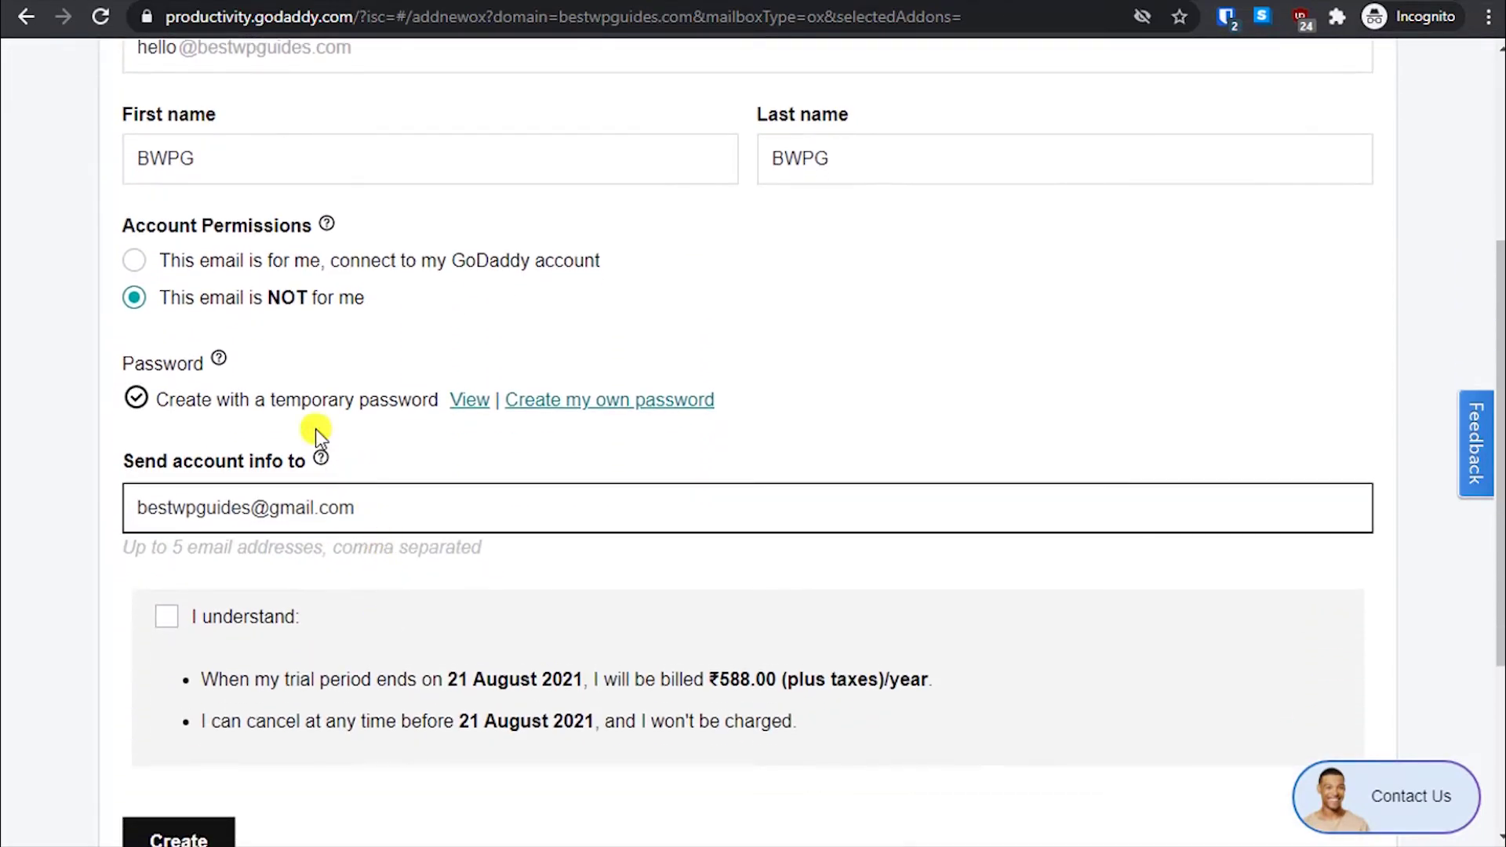
left_click(135, 261)
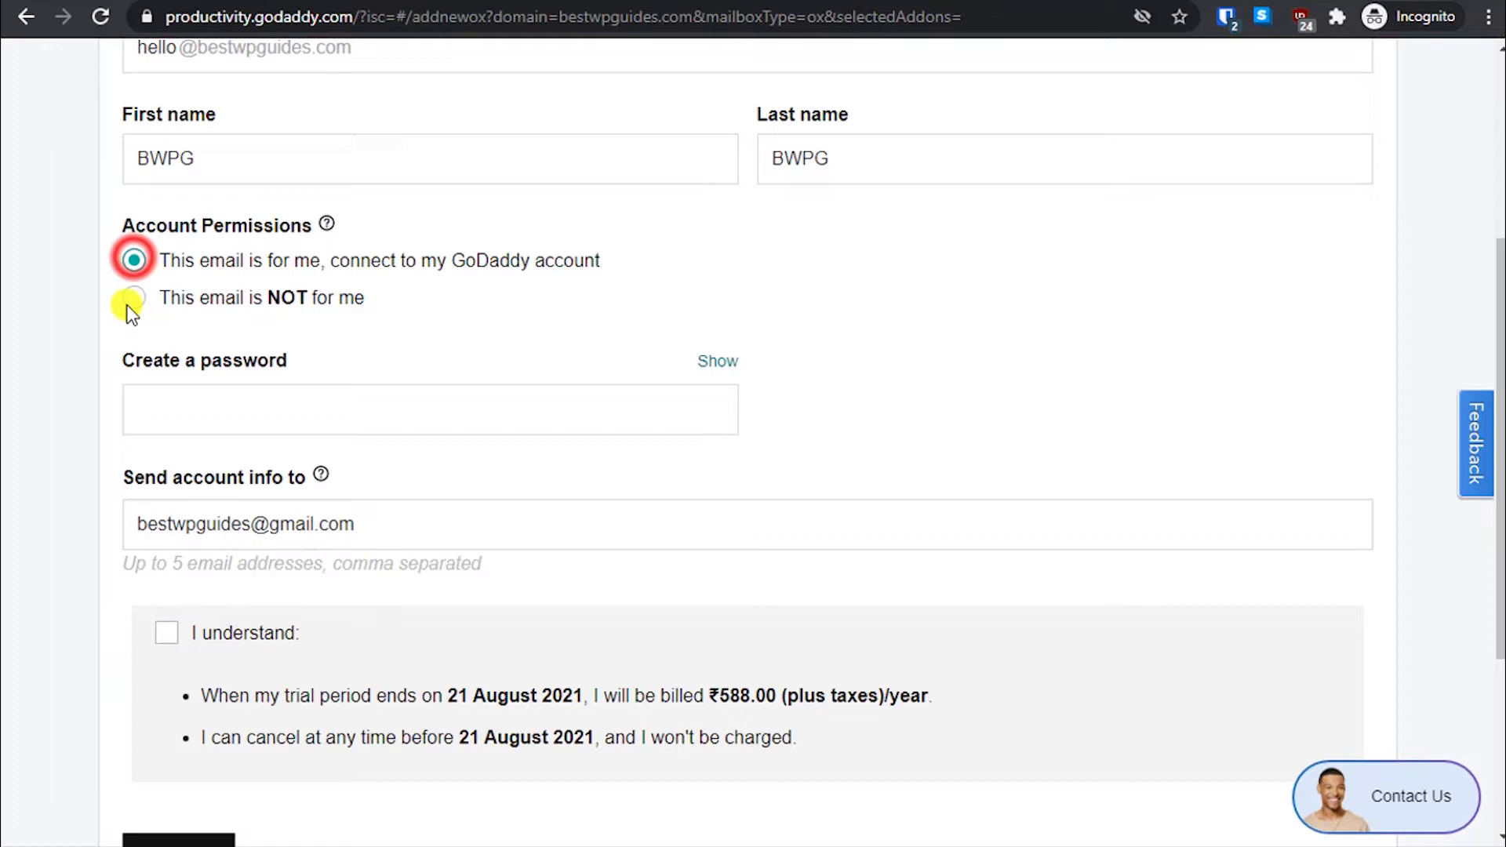
- Paste a Bitwarden-generated password into the Create a password field
left_click(353, 401)
left_click(1227, 17)
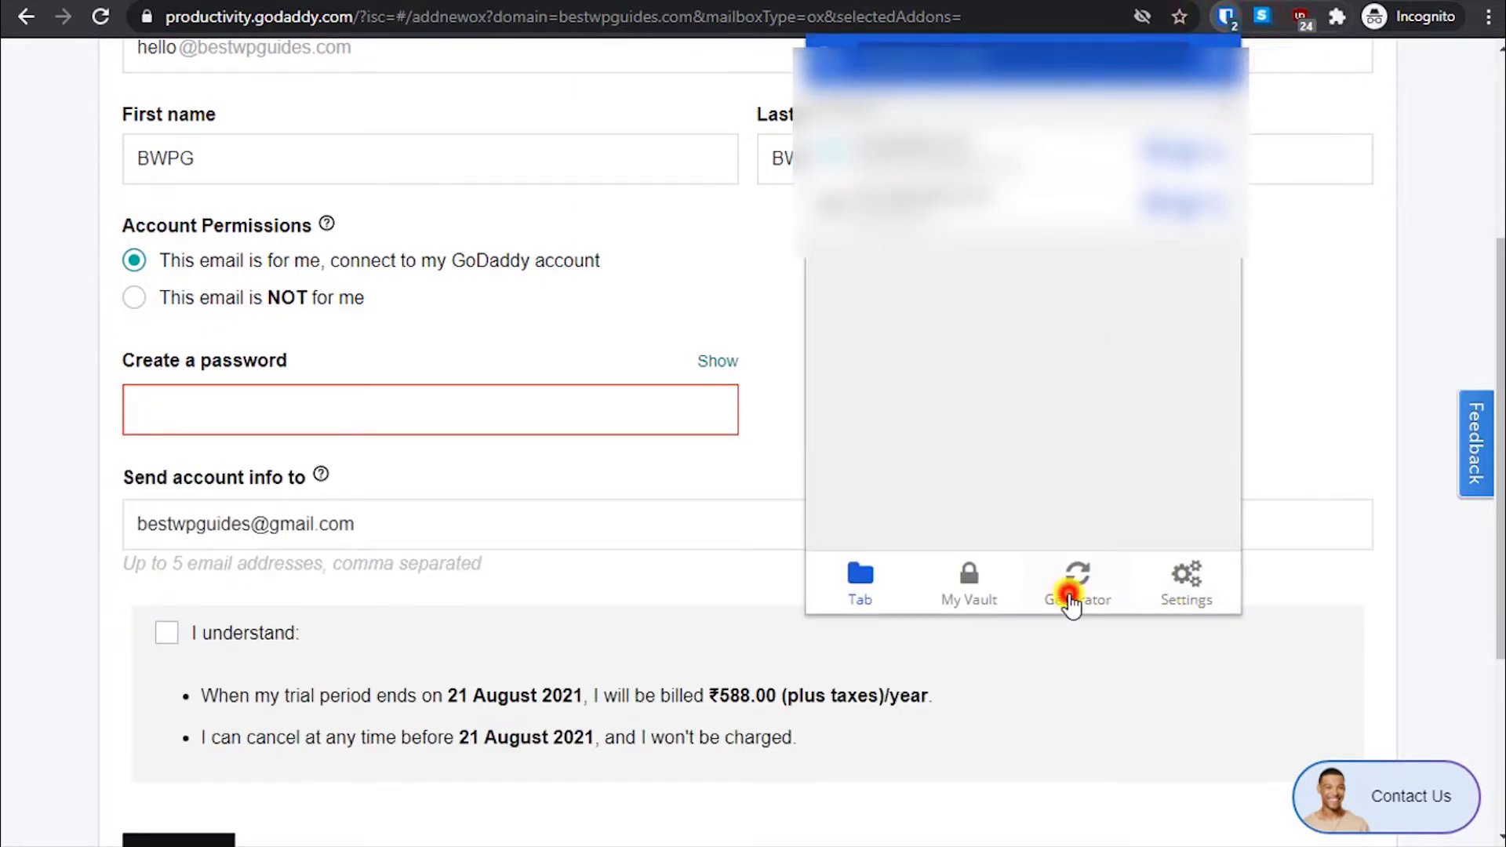
left_click(1073, 589)
left_click(901, 222)
left_click(350, 387)
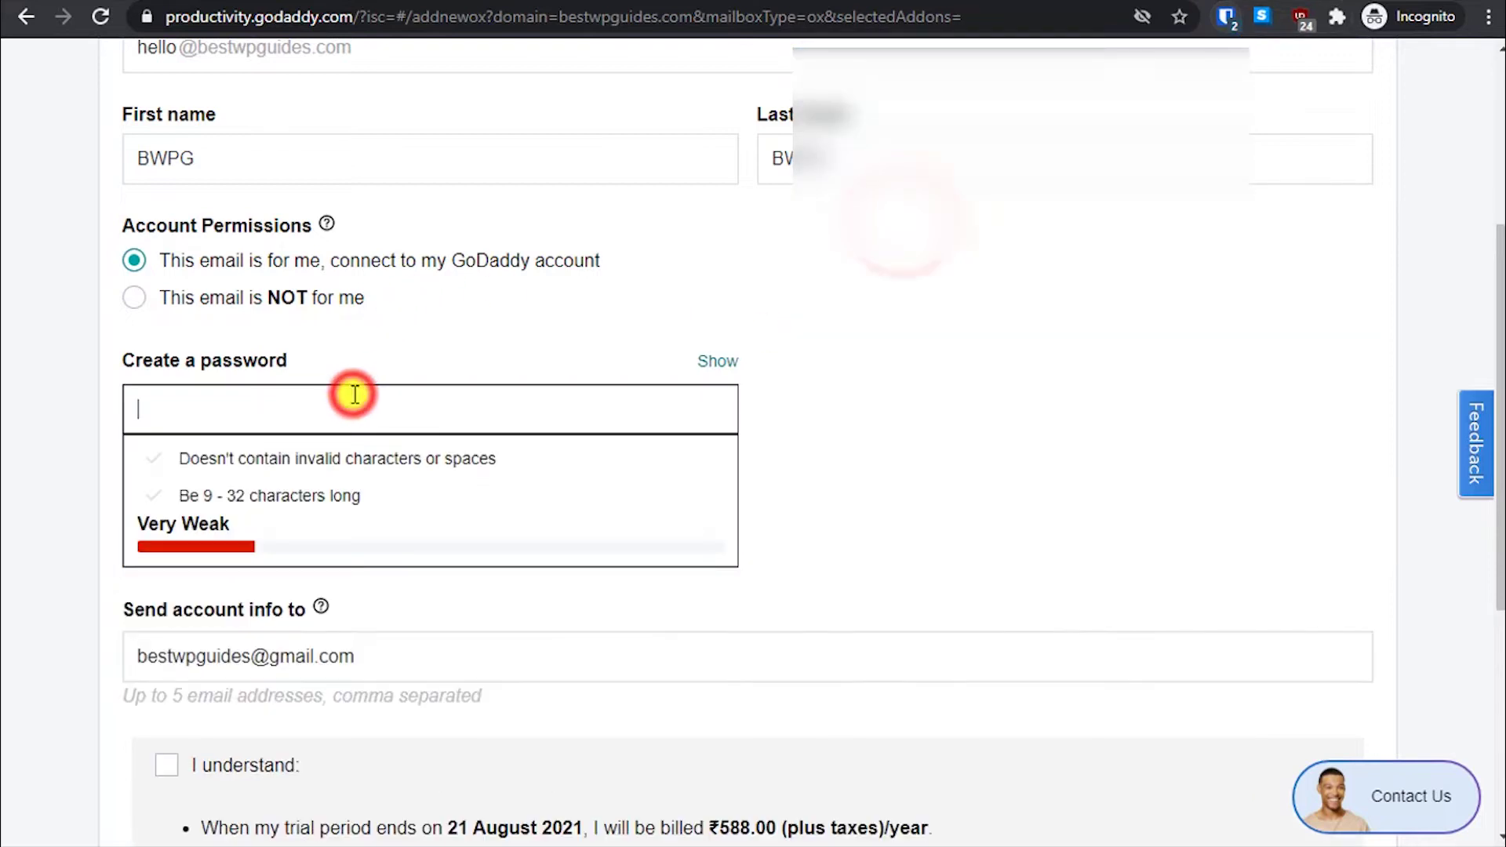
key("ctrl+v")
left_click(999, 427)
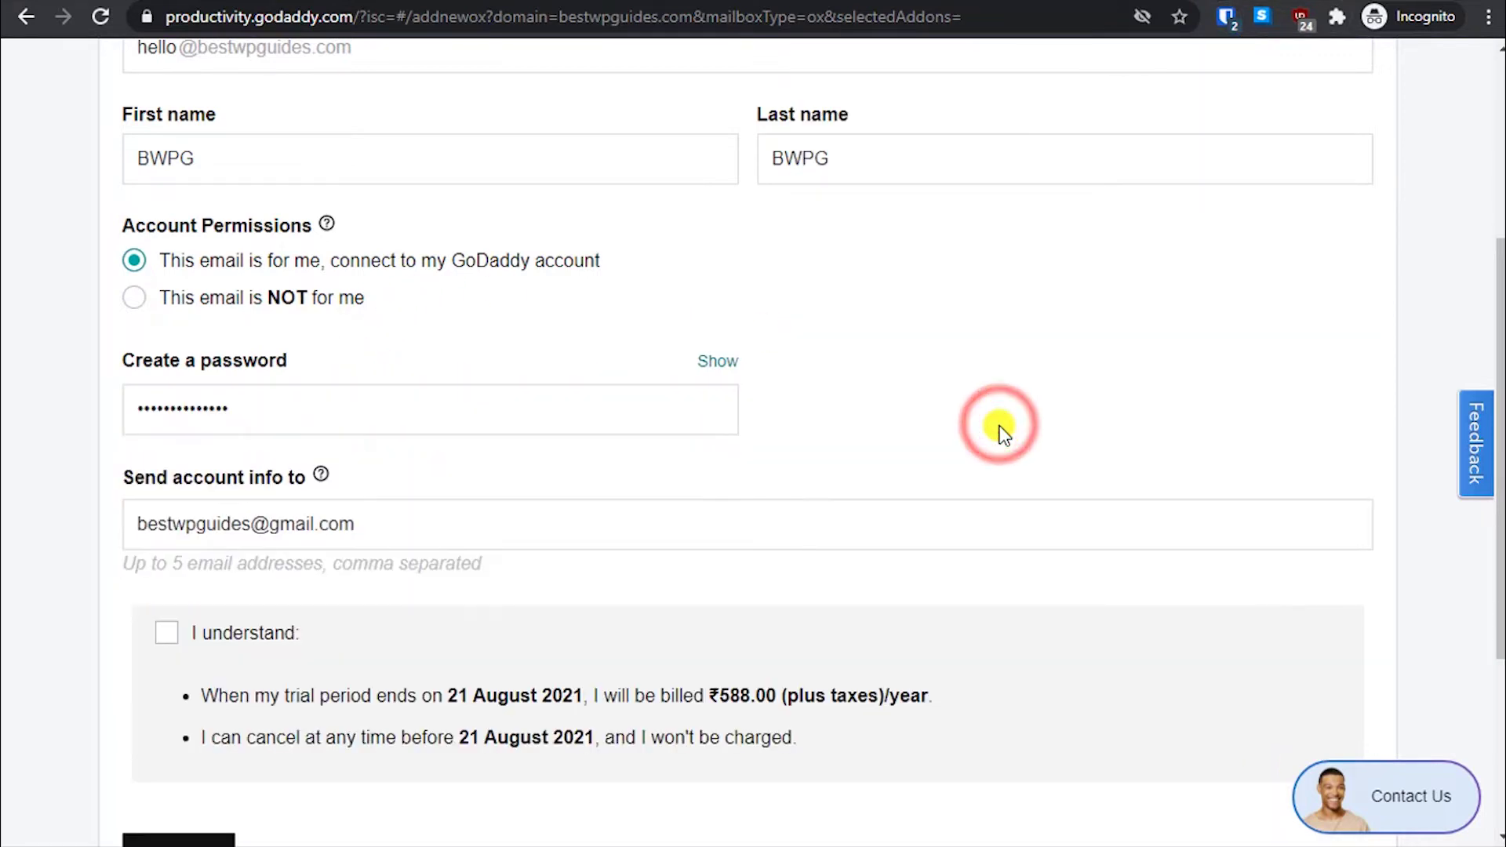
scroll(393, 632, "down", 2)
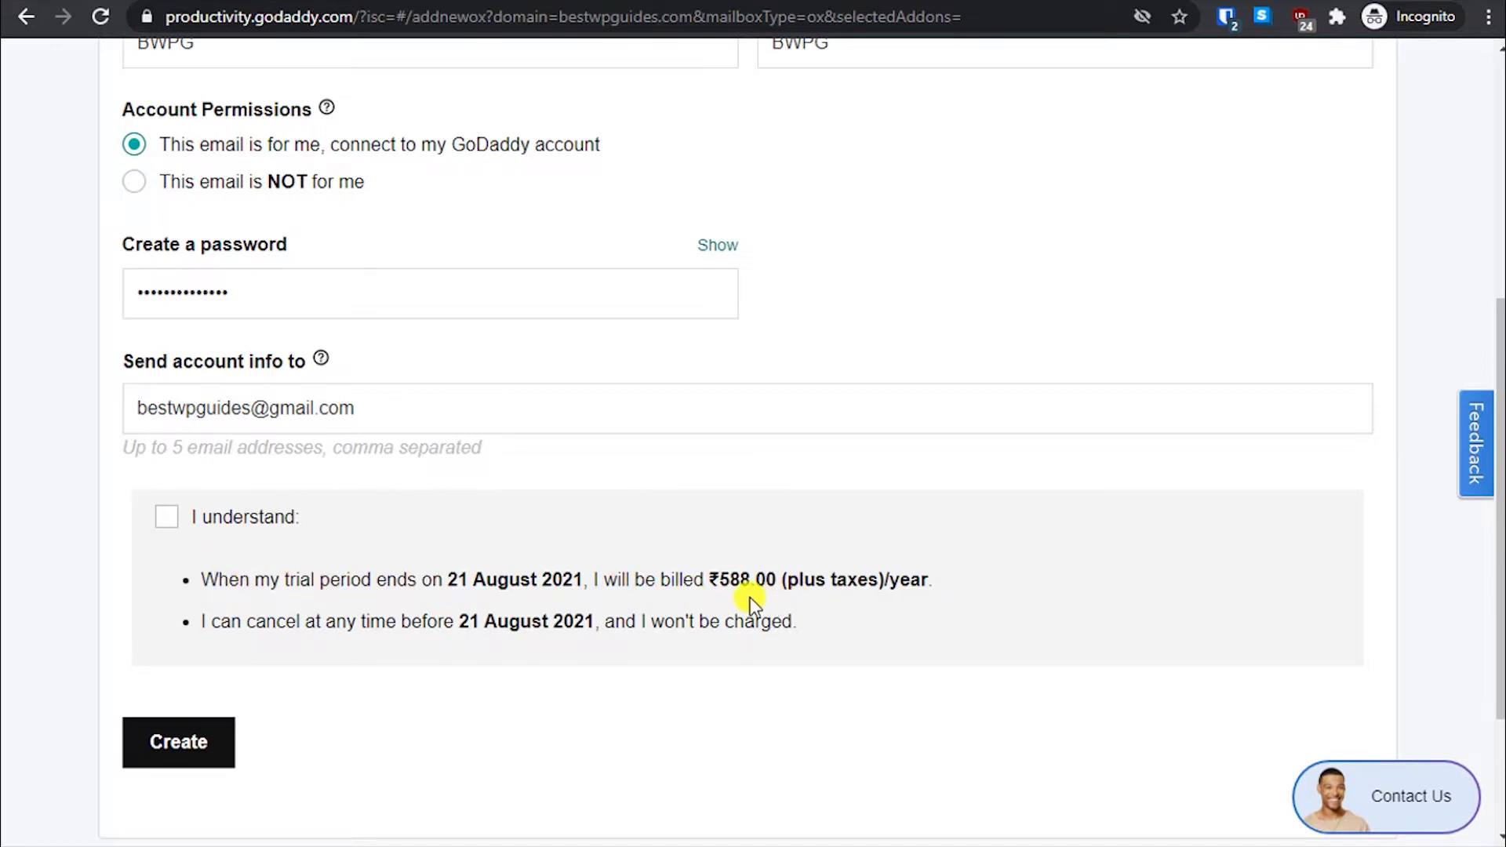
- Complete the remaining fields, tick 'I understand' for the trial terms, and click Create
left_click(728, 579)
left_click(847, 593)
left_click(171, 520)
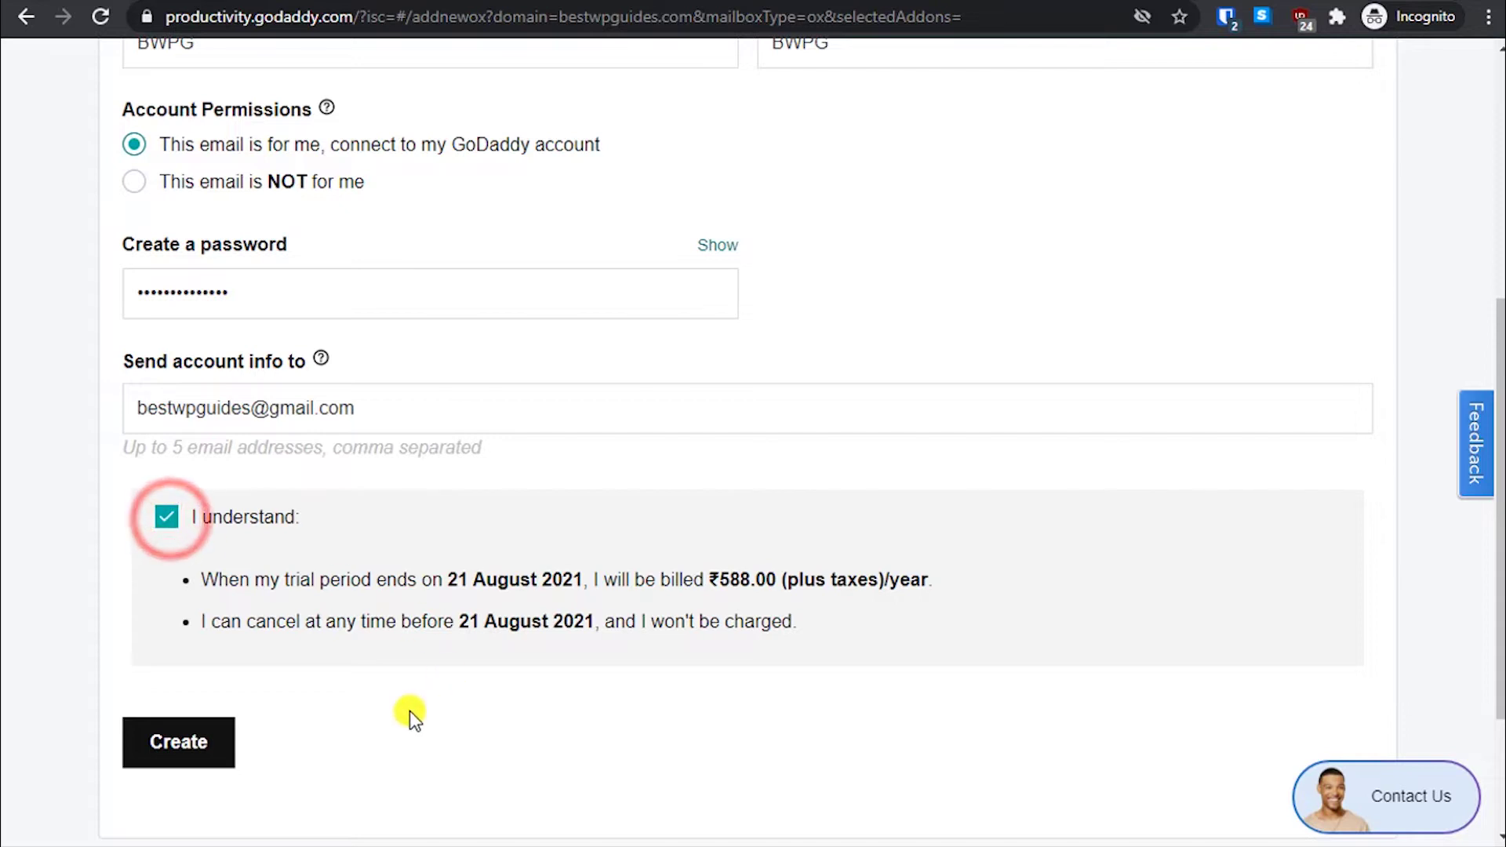
scroll(342, 688, "down", 3)
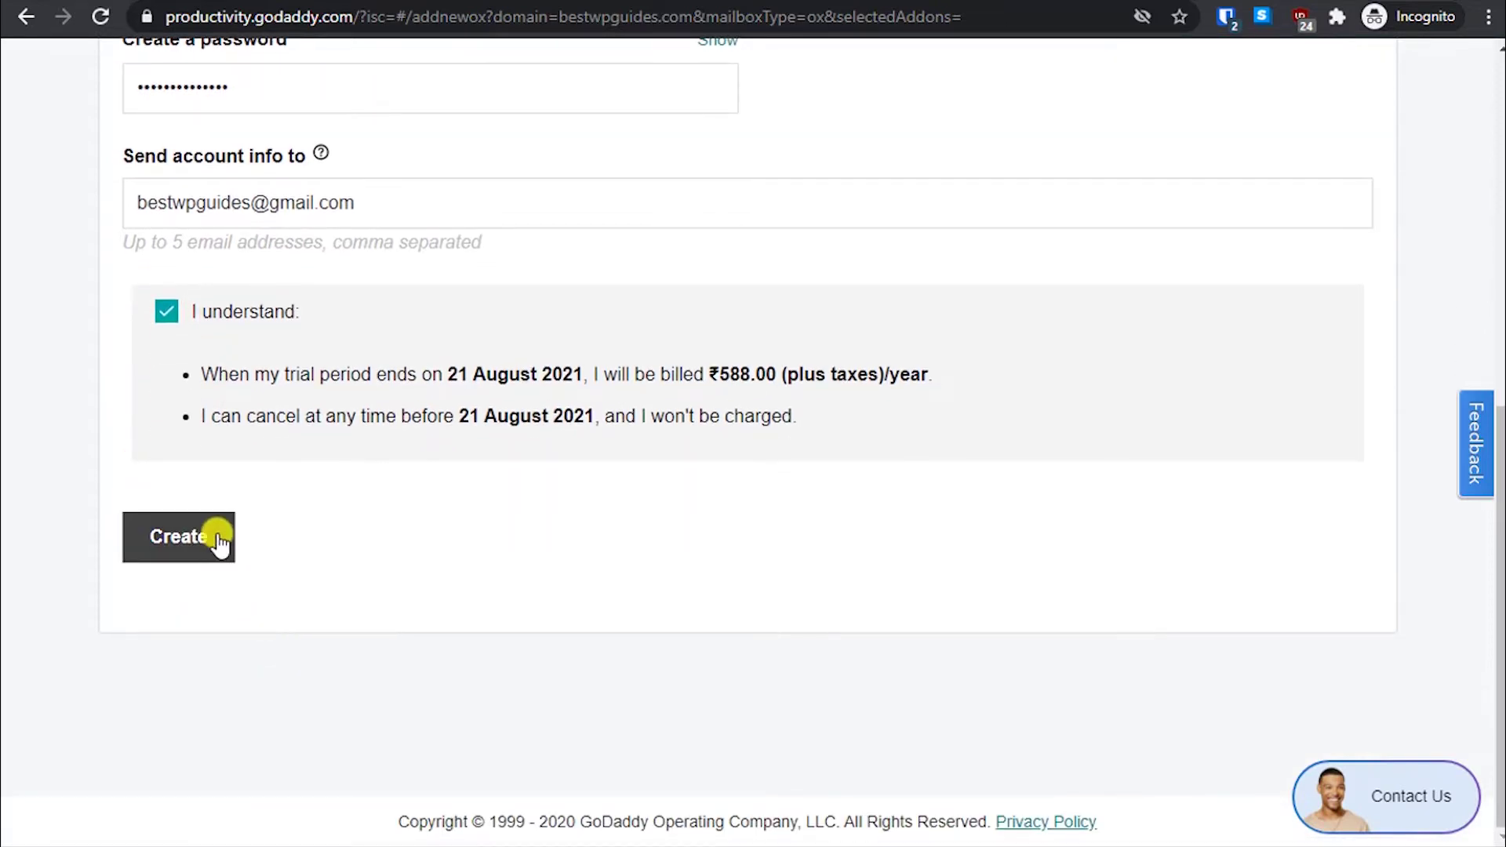
left_click(220, 541)
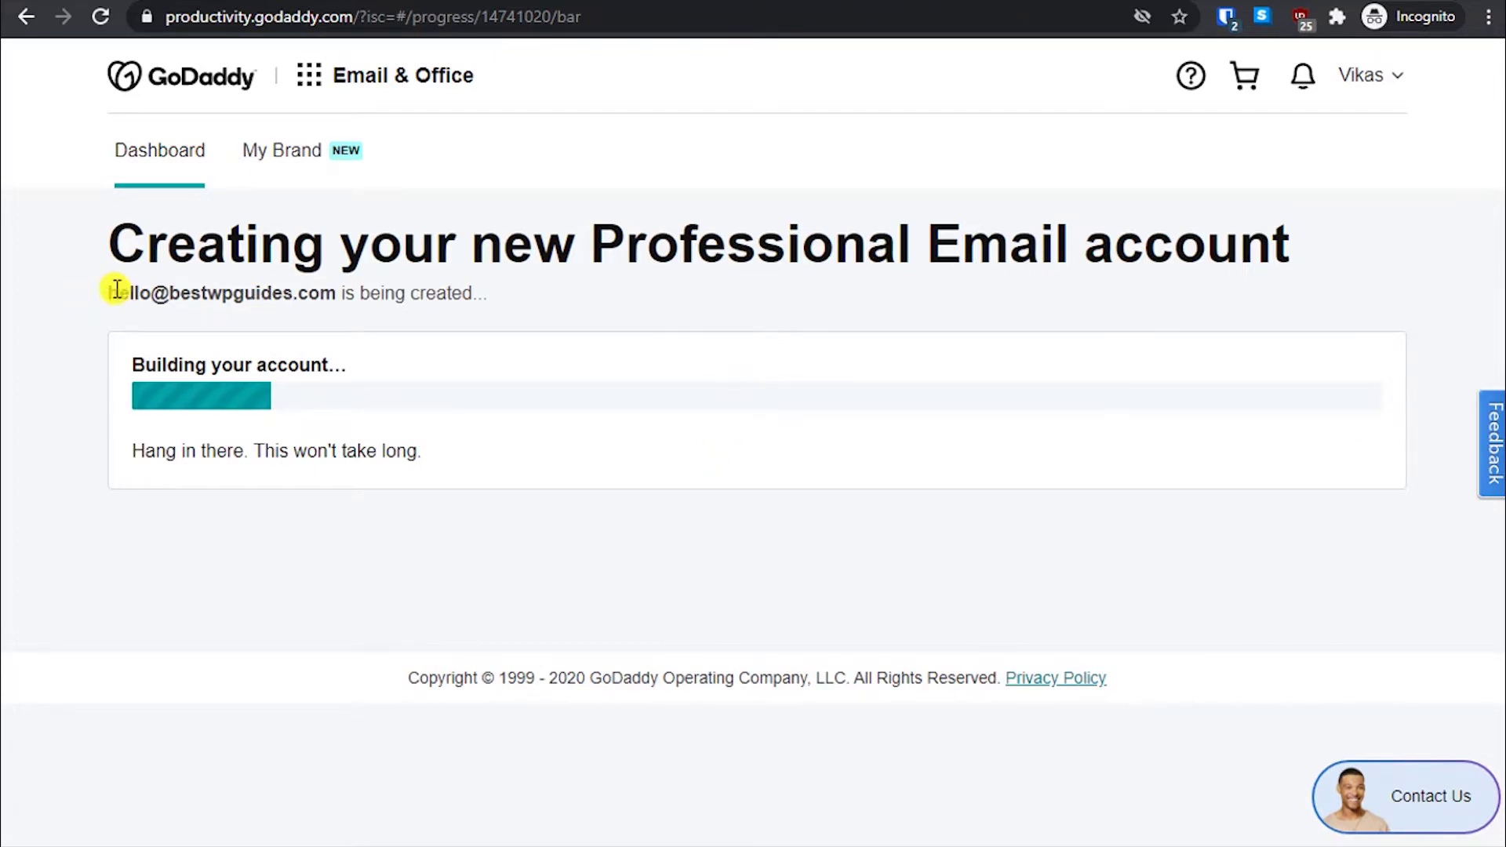
- Wait for the account creation progress to finish, then choose Sign In on the Congratulations page
left_click_drag(140, 283, 168, 293)
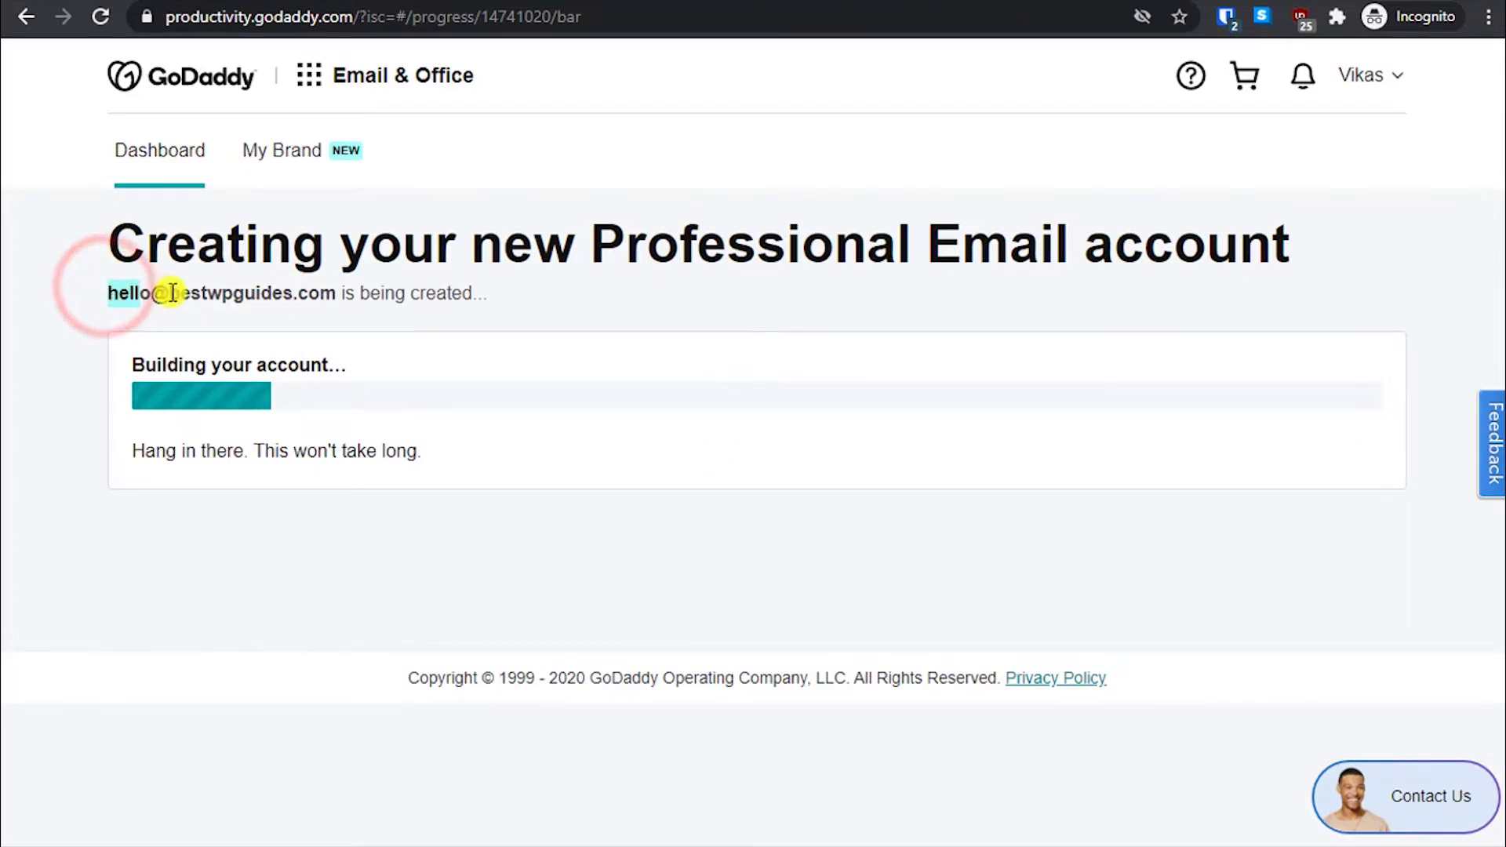
left_click(168, 291)
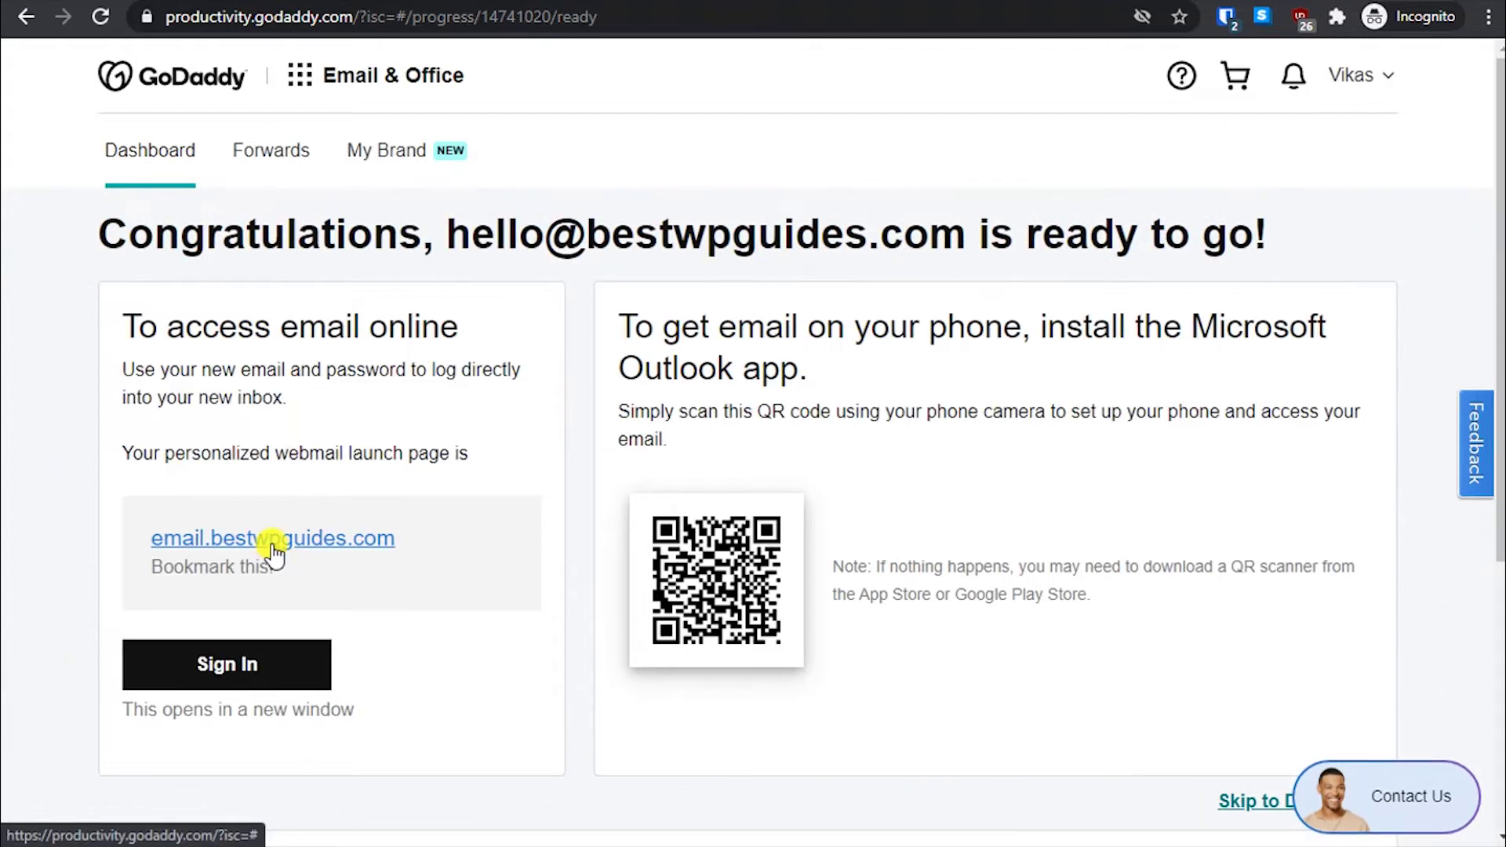
left_click(212, 663)
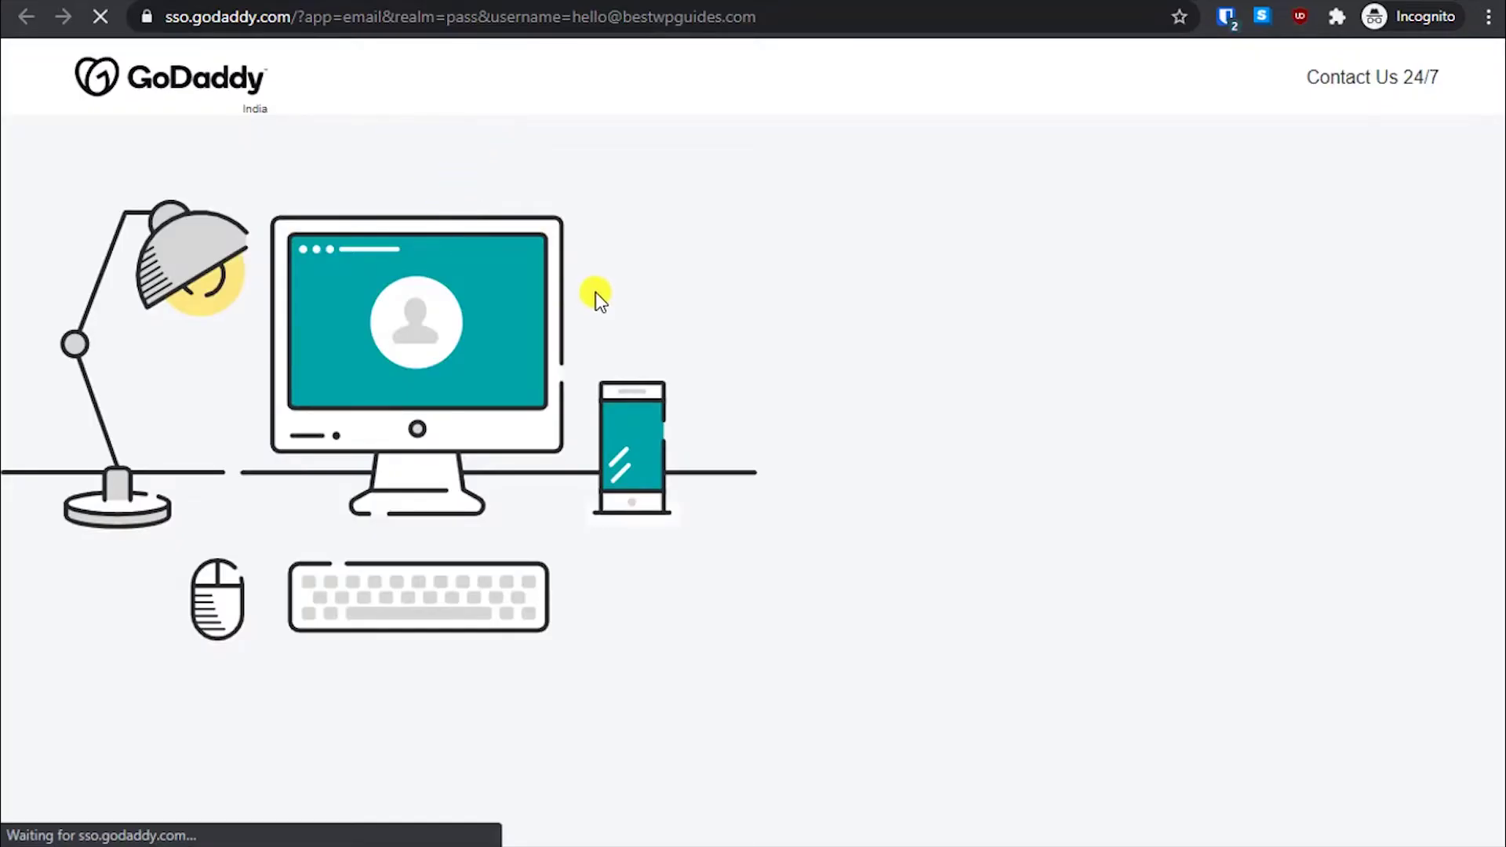
- Sign in to webmail with 'Keep me signed in' ticked, then bookmark the page in Chrome
scroll(596, 292, "down", 1)
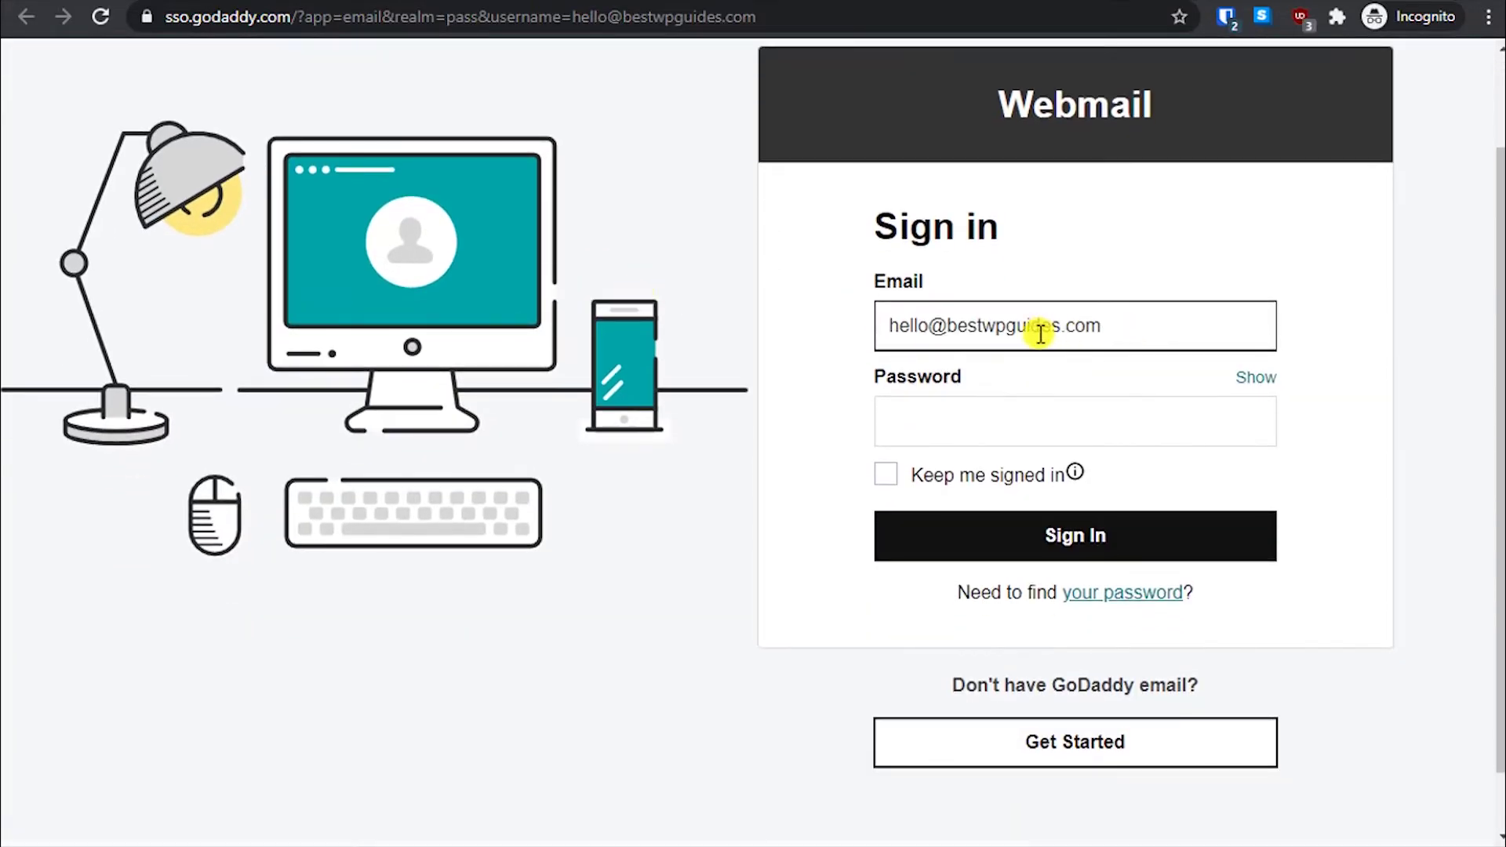
left_click(1018, 433)
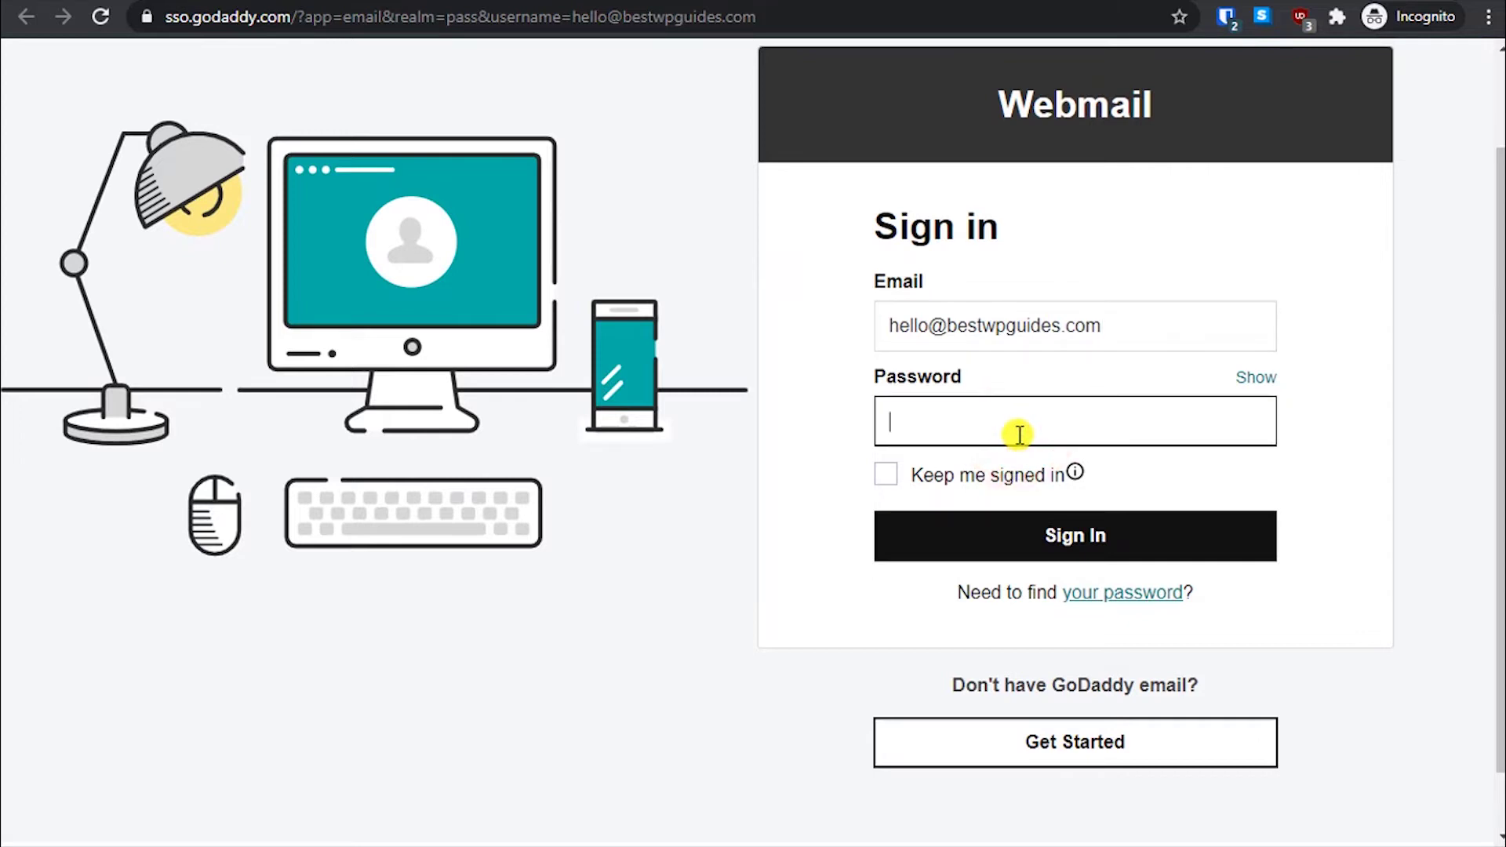
left_click(973, 476)
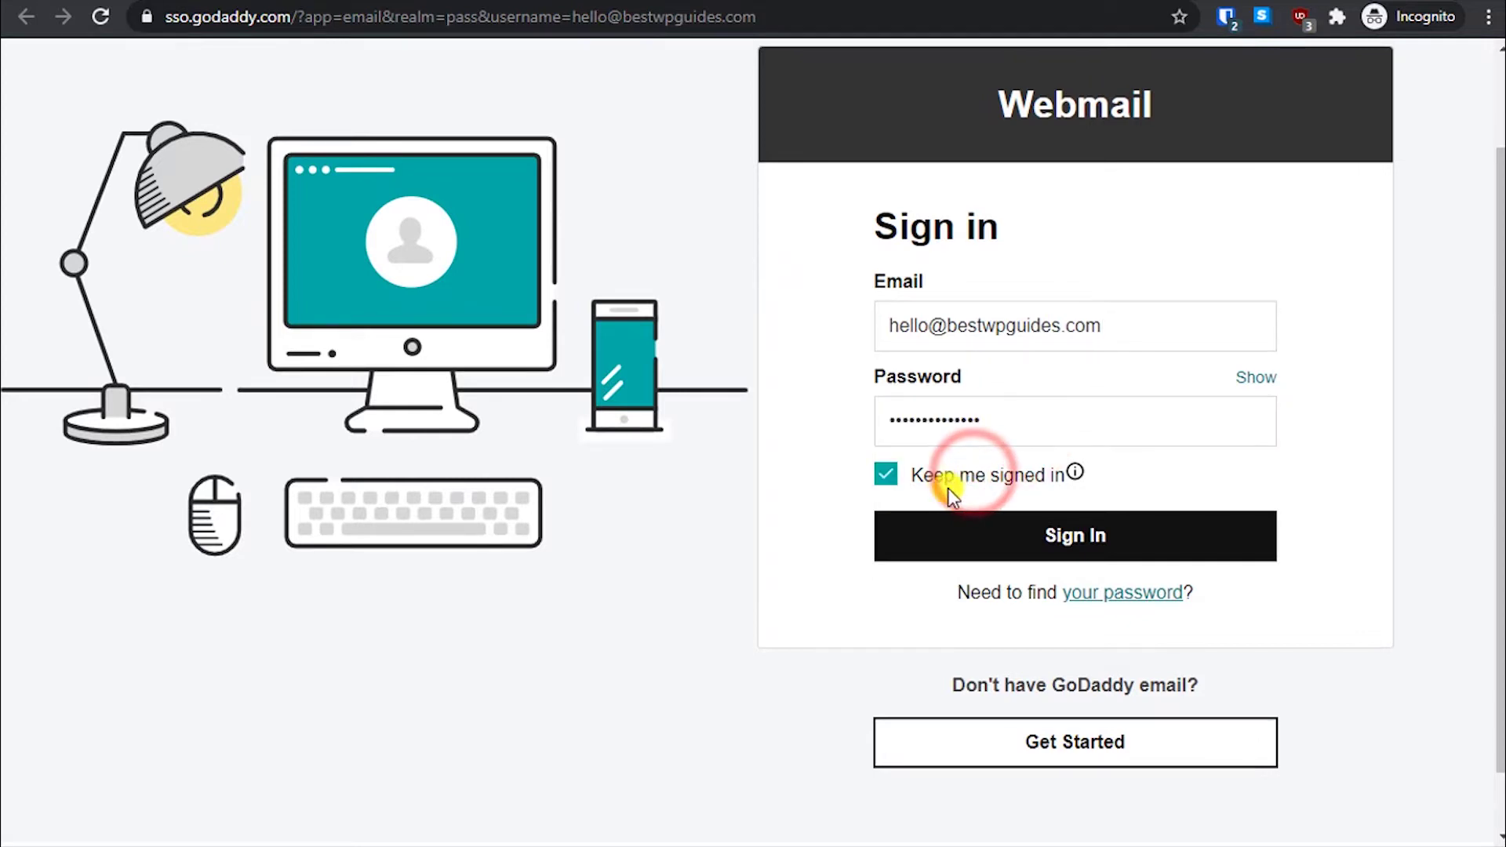
left_click(999, 538)
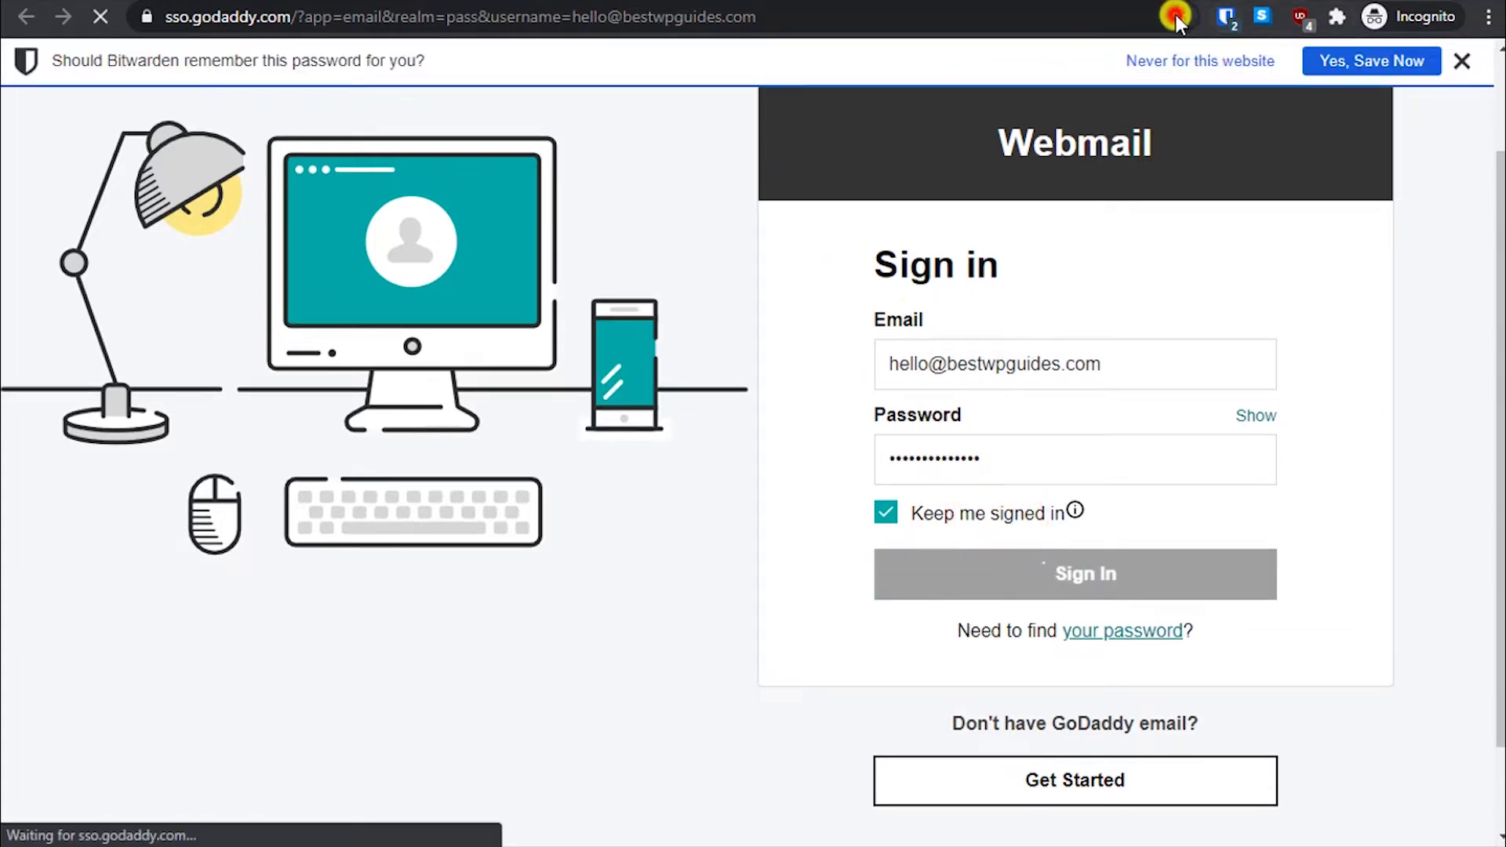
left_click(1176, 16)
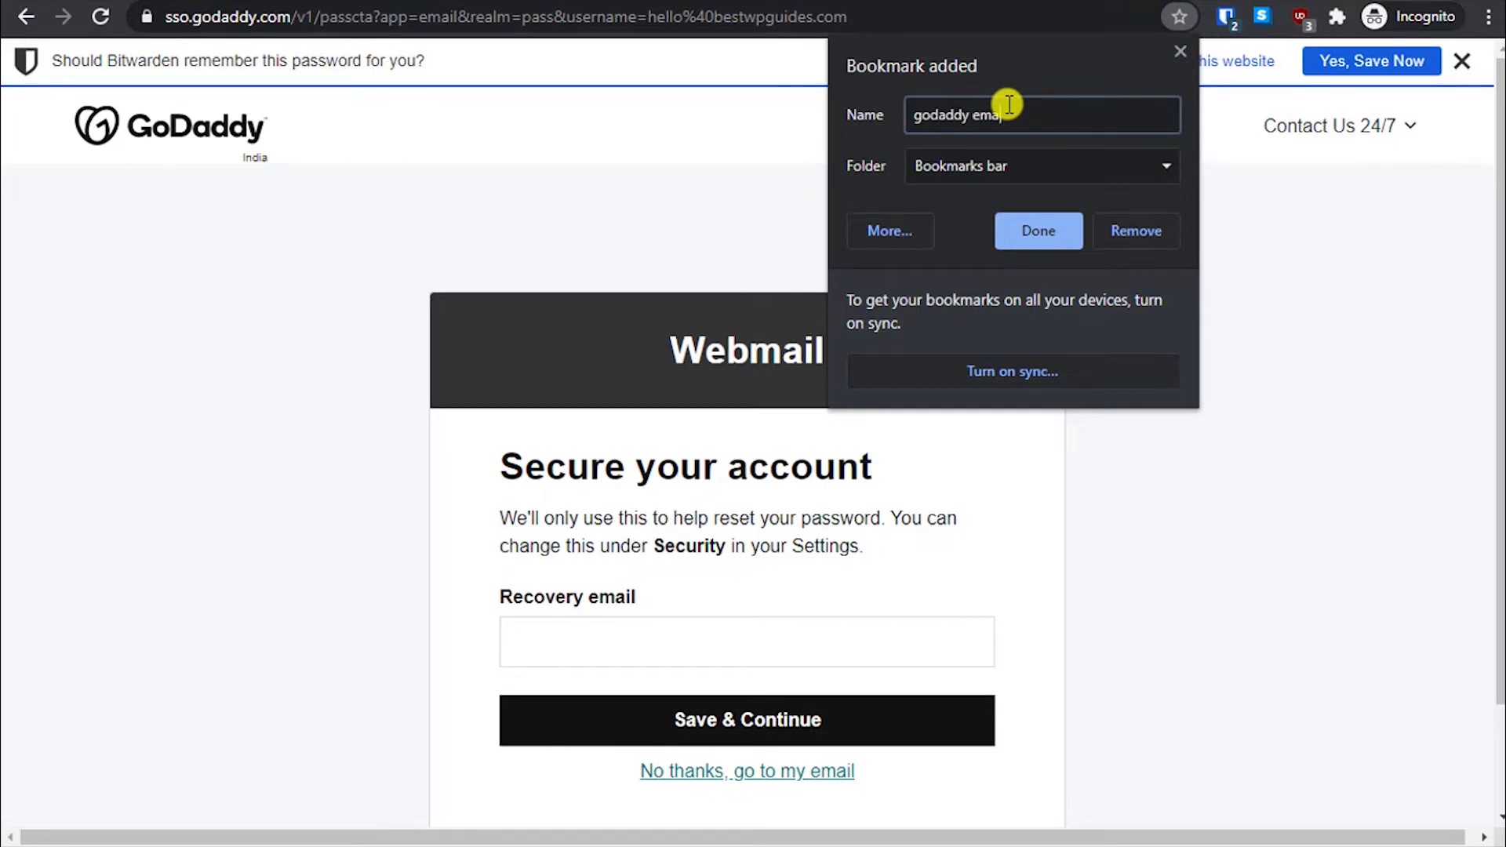
- Keep the 'godaddy email' bookmark, dismiss Bitwarden, and save the Gmail recovery email address
key("Return")
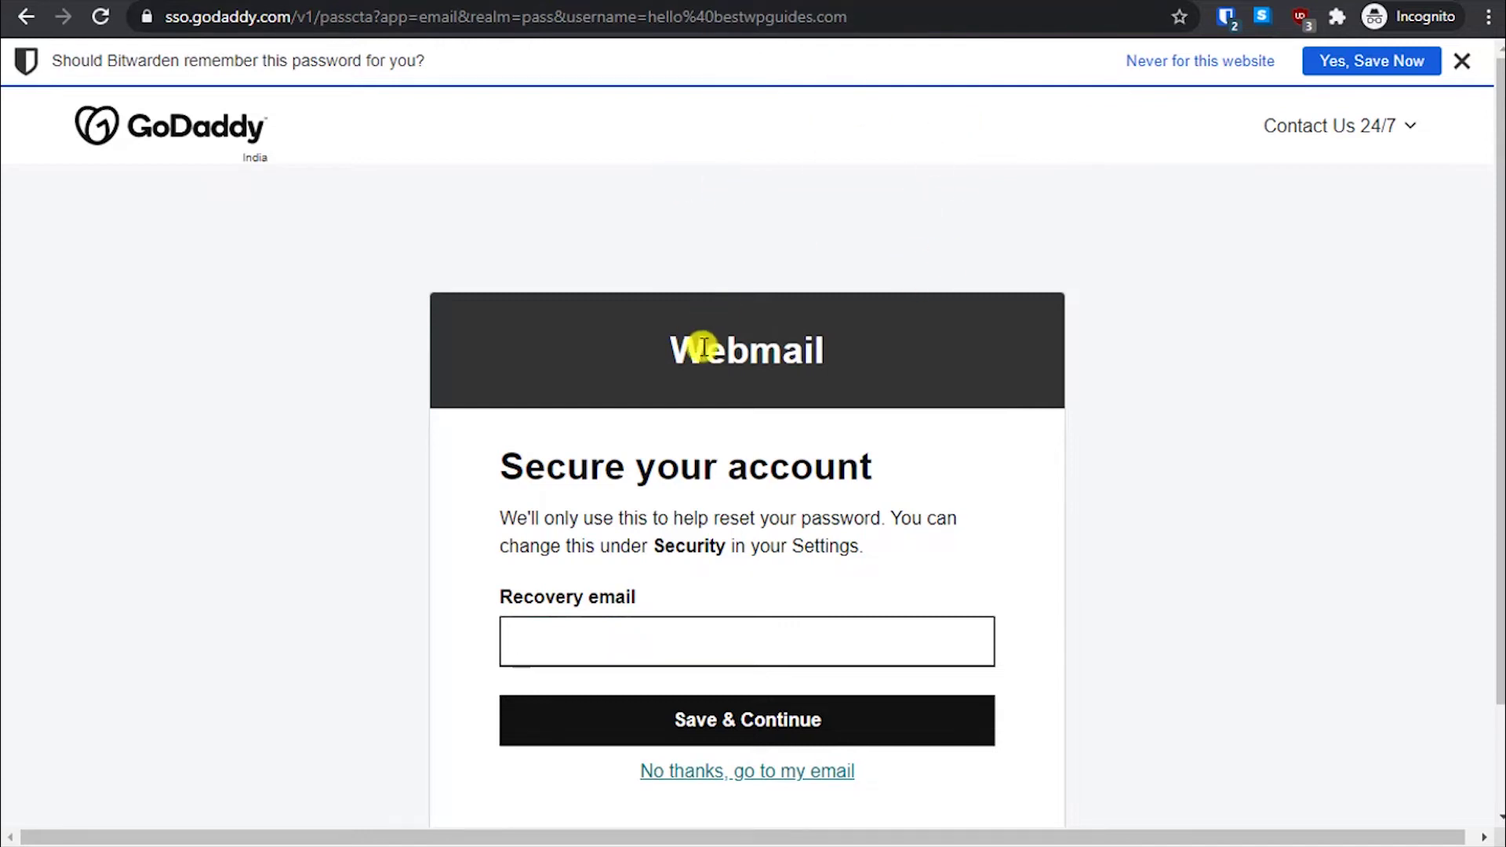
left_click(681, 634)
scroll(684, 600, "down", 3)
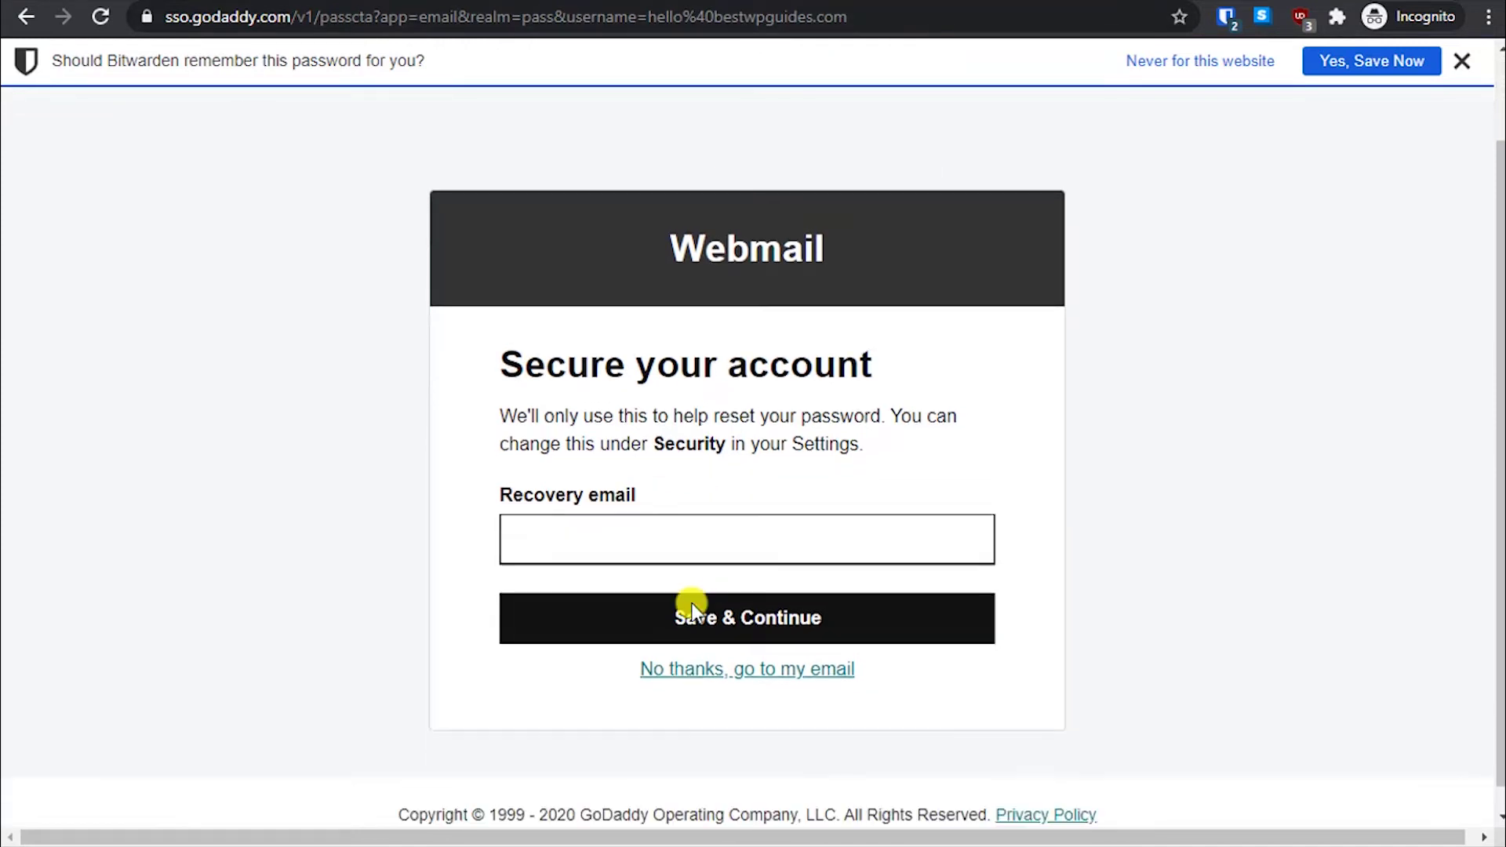
left_click(1362, 66)
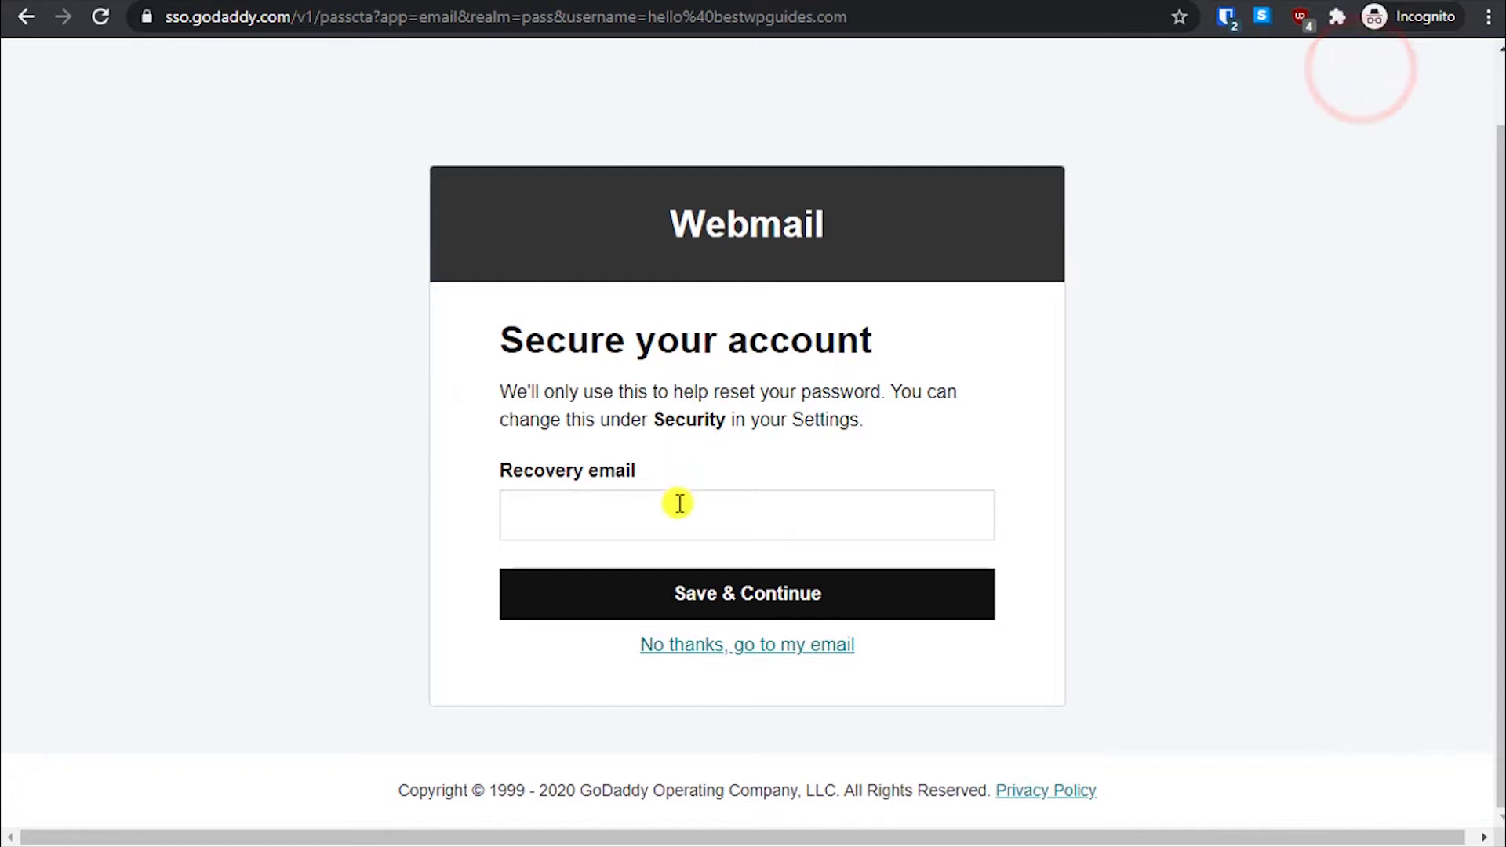
left_click(662, 529)
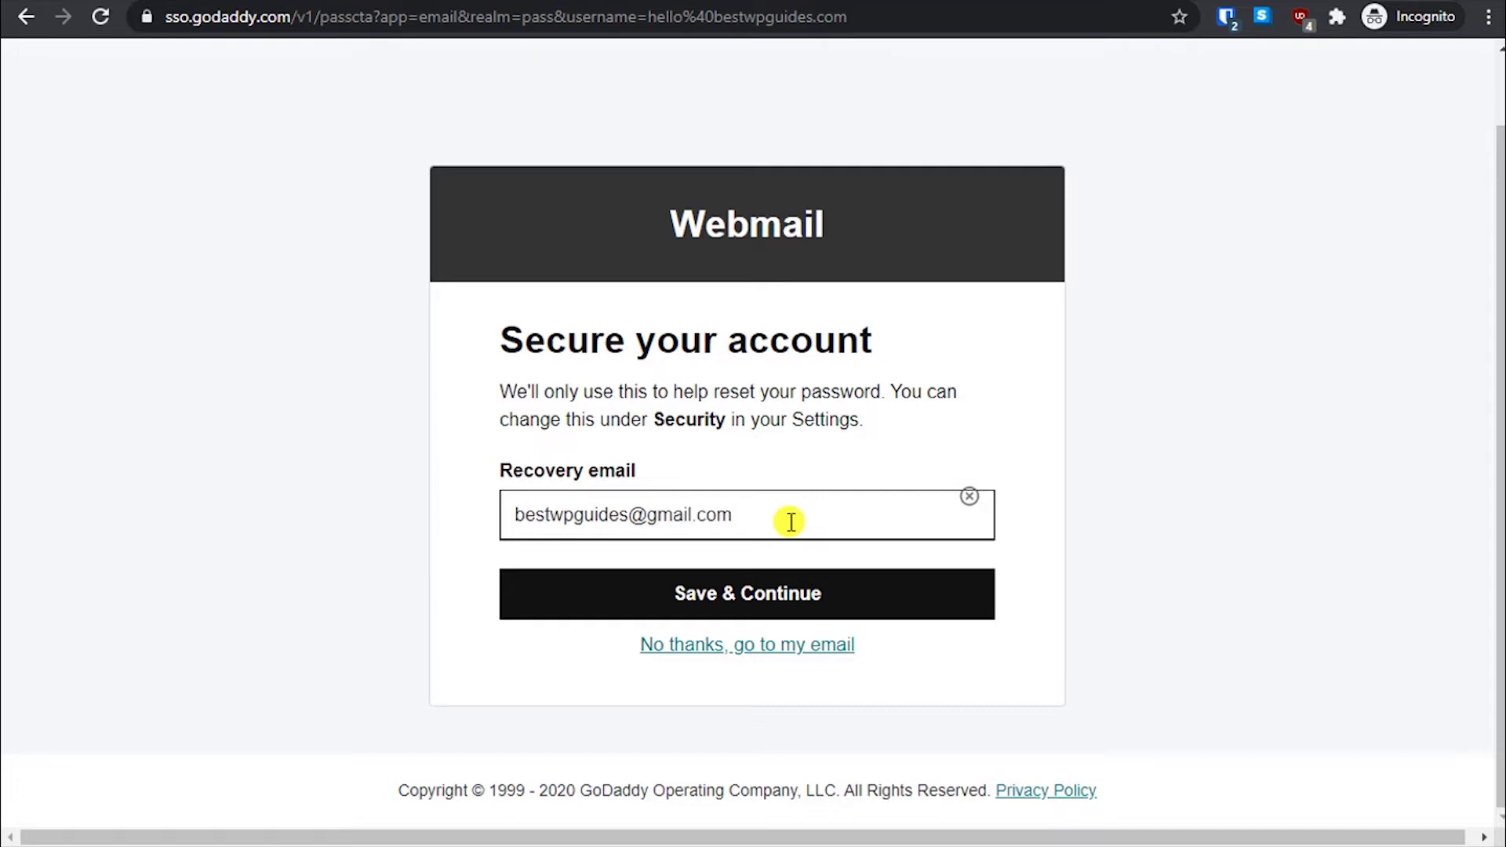
left_click(766, 591)
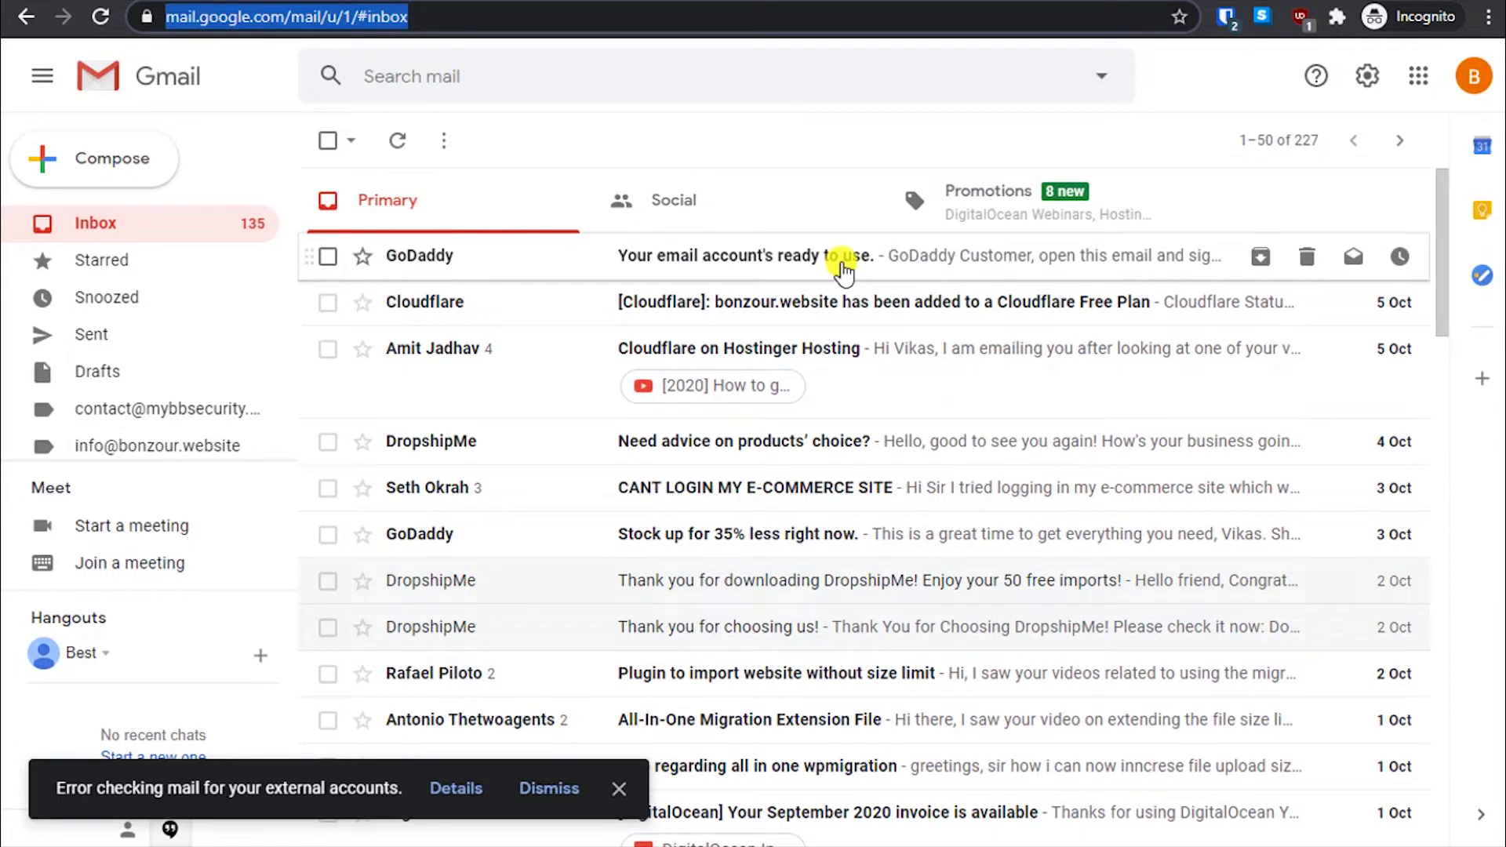
- Open GoDaddy's 'Your email account's ready to use.' email and review its Account Information
left_click(843, 267)
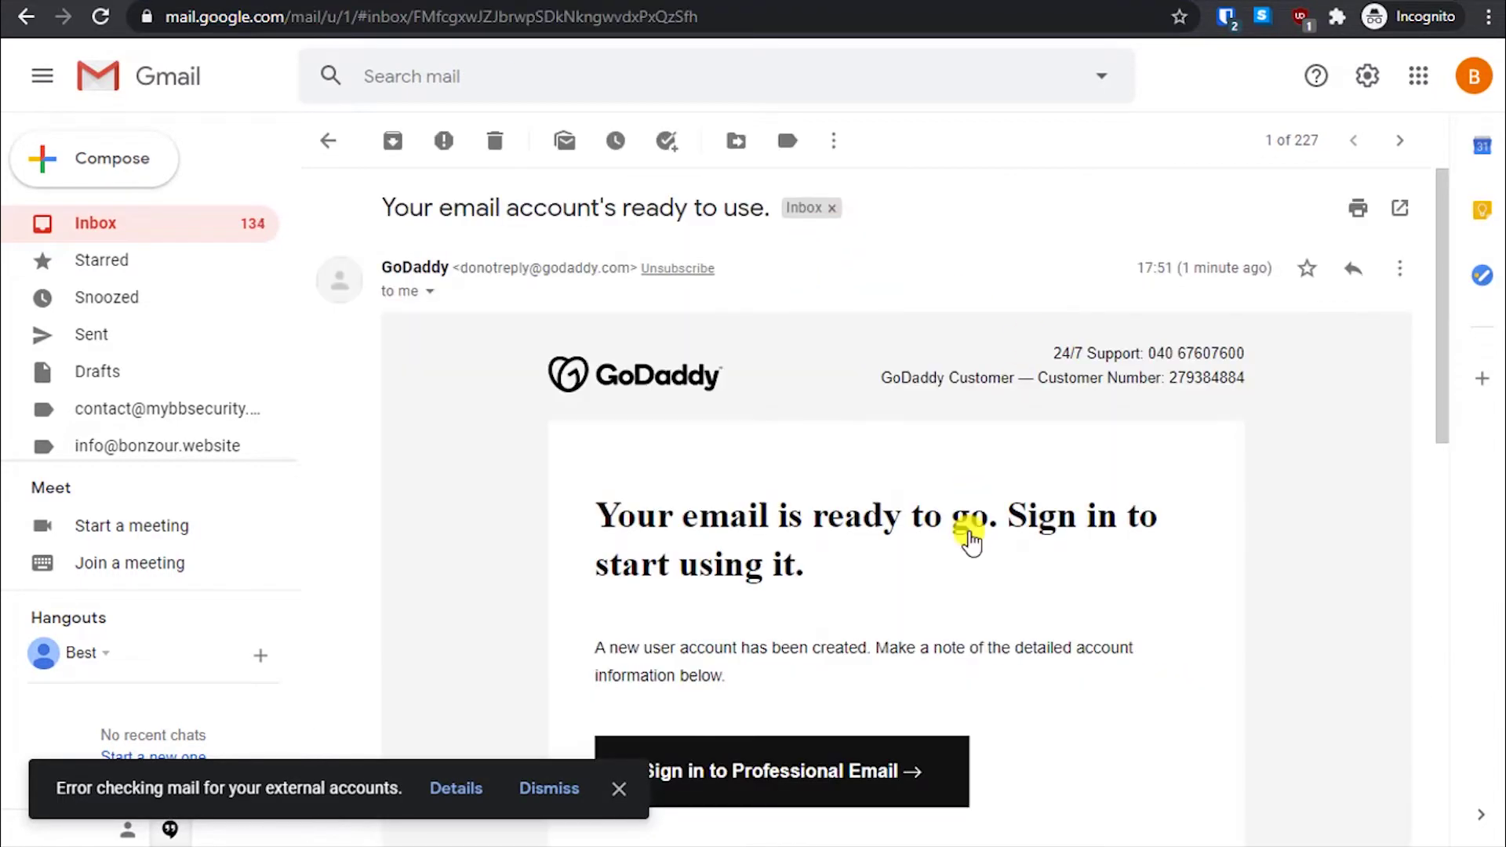
scroll(973, 541, "down", 2)
scroll(967, 530, "down", 5)
scroll(916, 478, "up", 3)
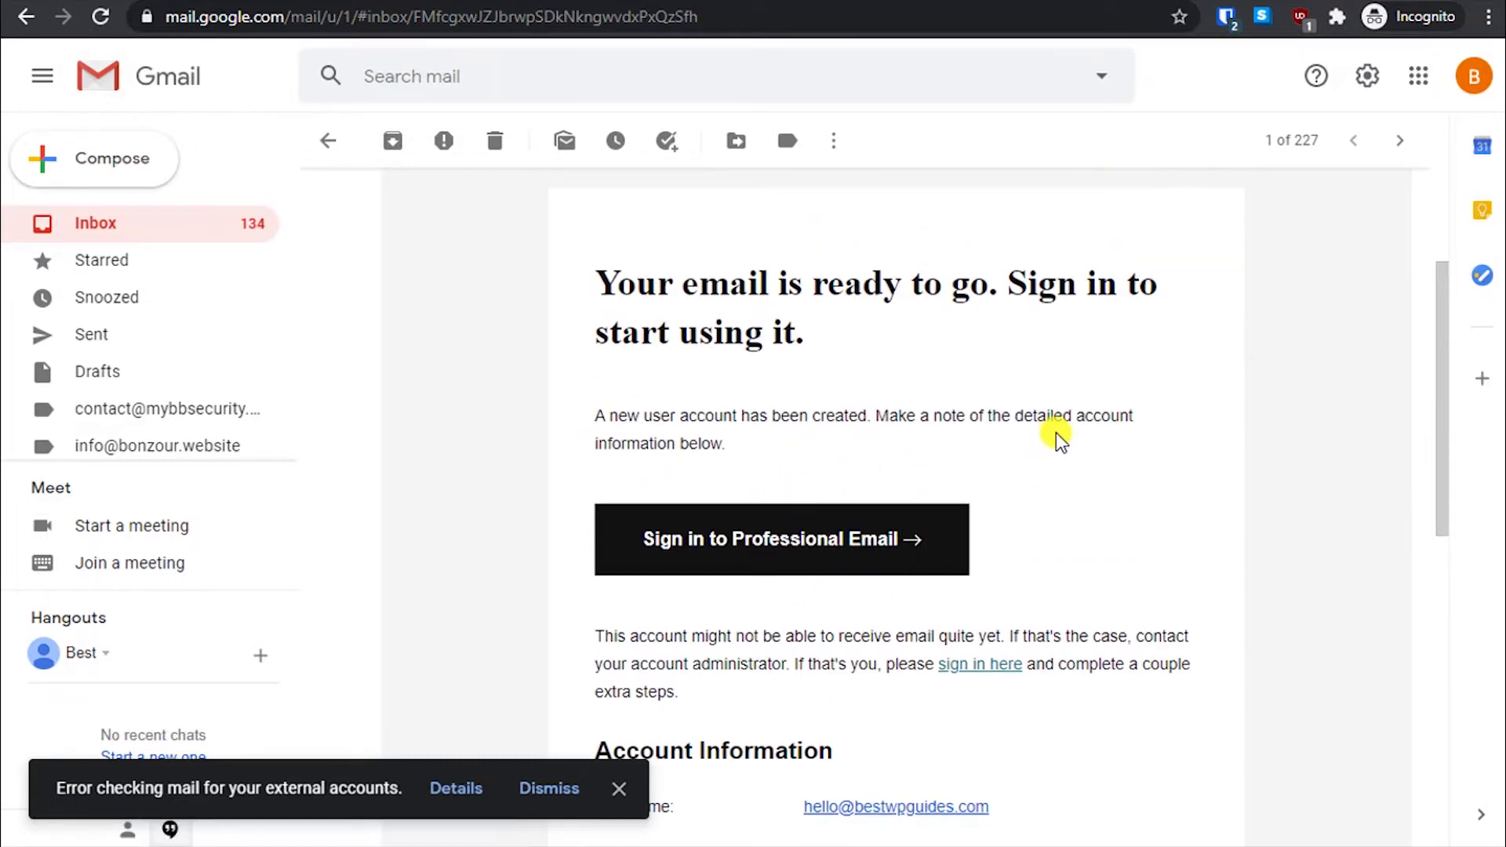
scroll(1059, 439, "down", 3)
scroll(1059, 440, "down", 3)
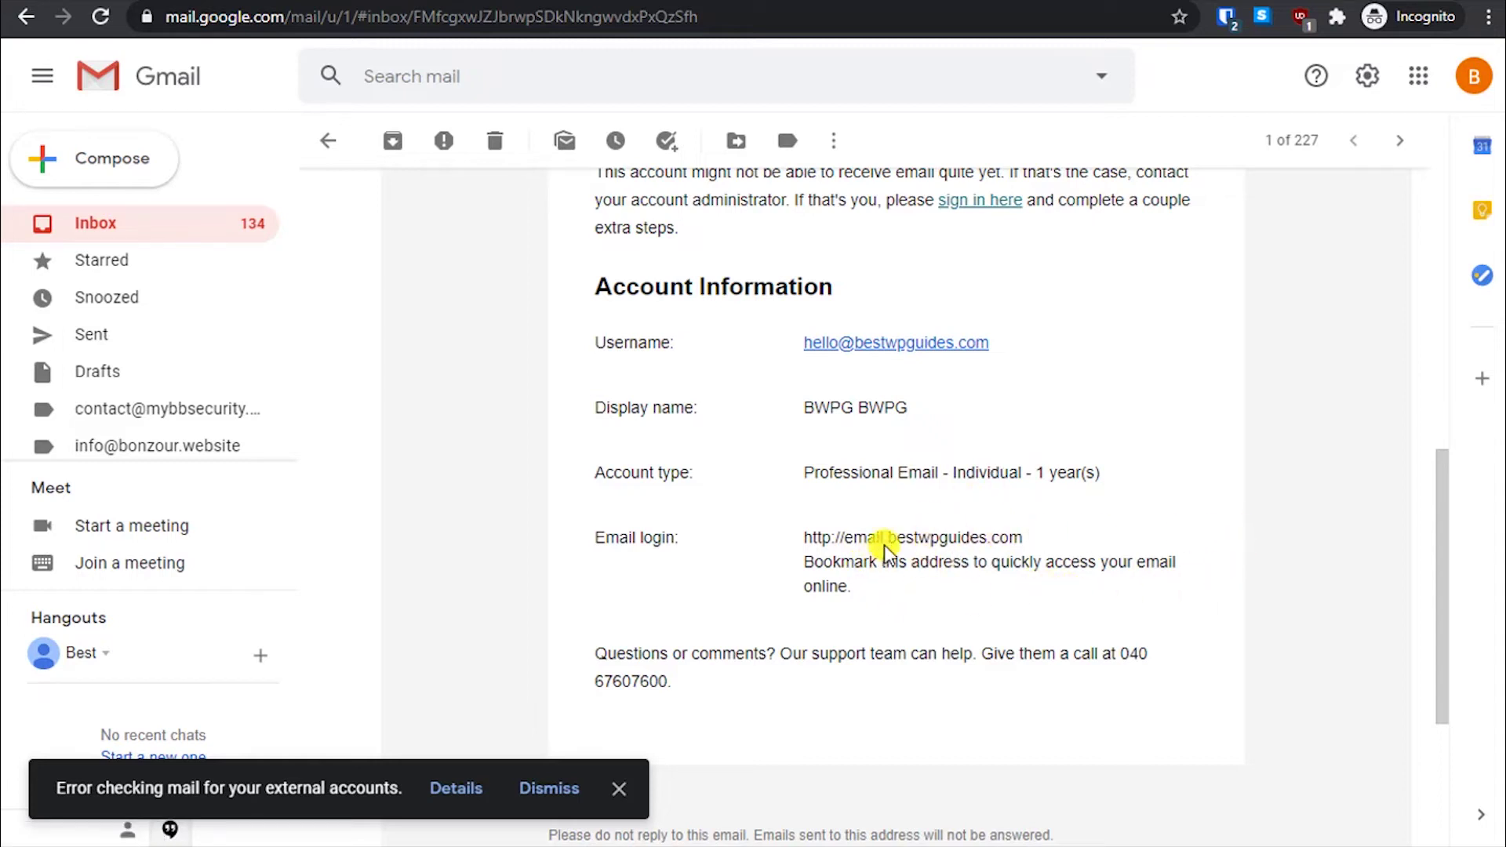
scroll(639, 269, "down", 4)
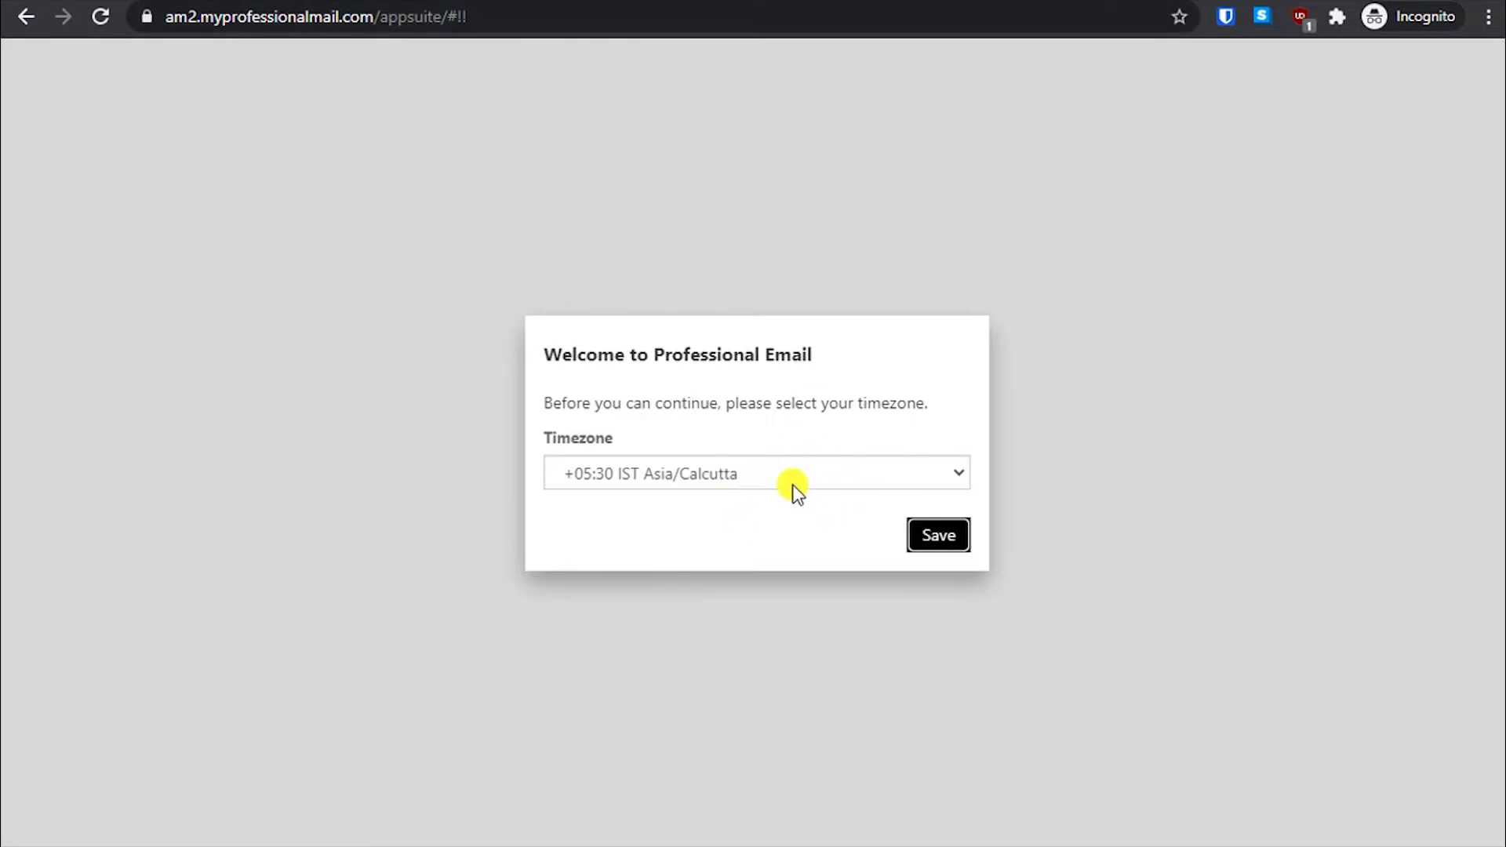
- Confirm the +05:30 IST Asia/Calcutta timezone and save it to load the bestwpguides.com inbox
left_click(794, 490)
scroll(765, 267, "up", 10)
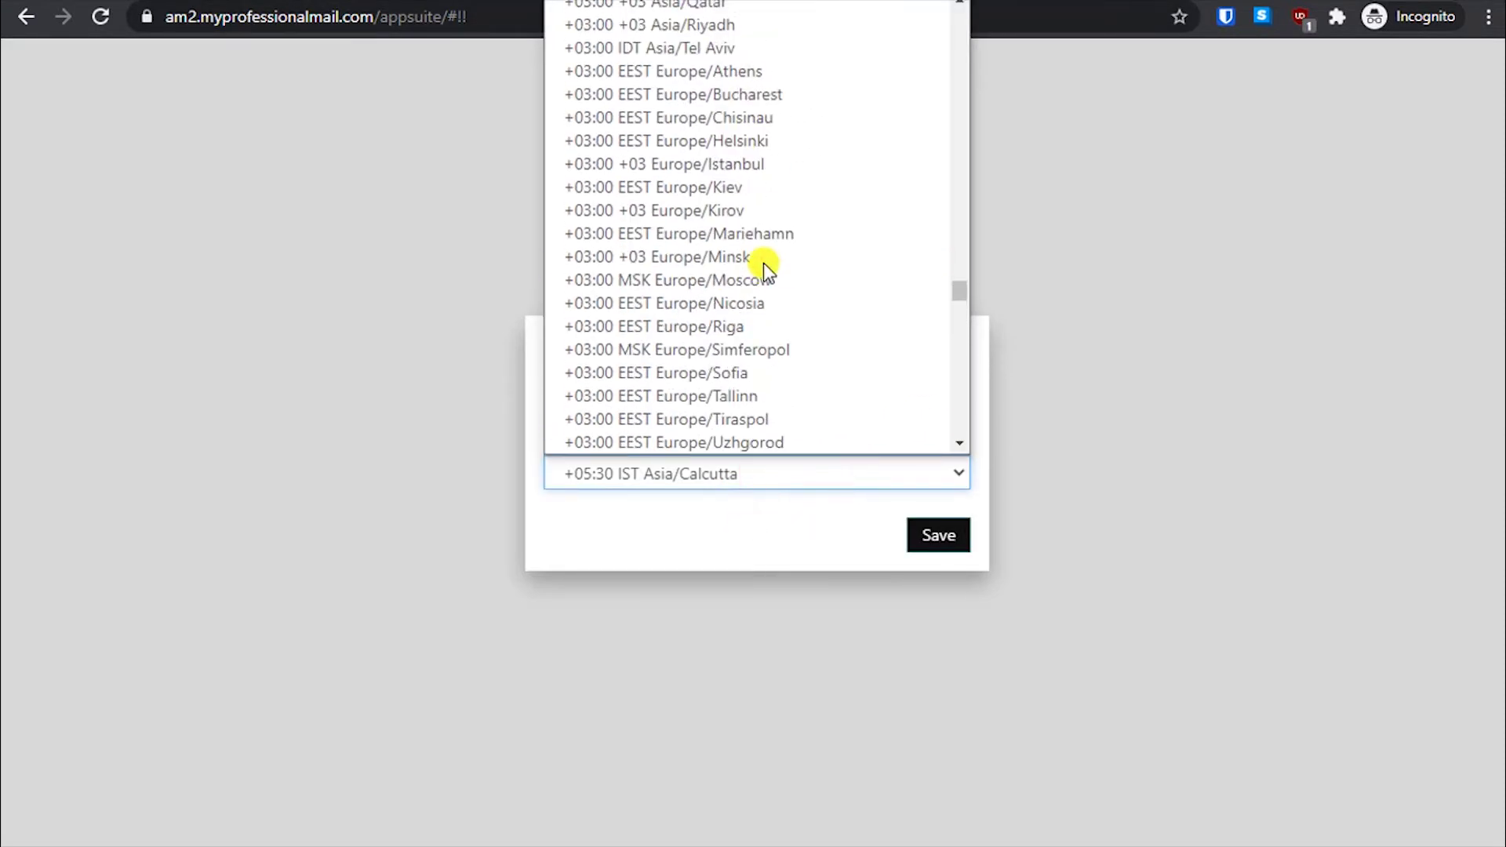
scroll(764, 262, "up", 3)
scroll(764, 262, "down", 12)
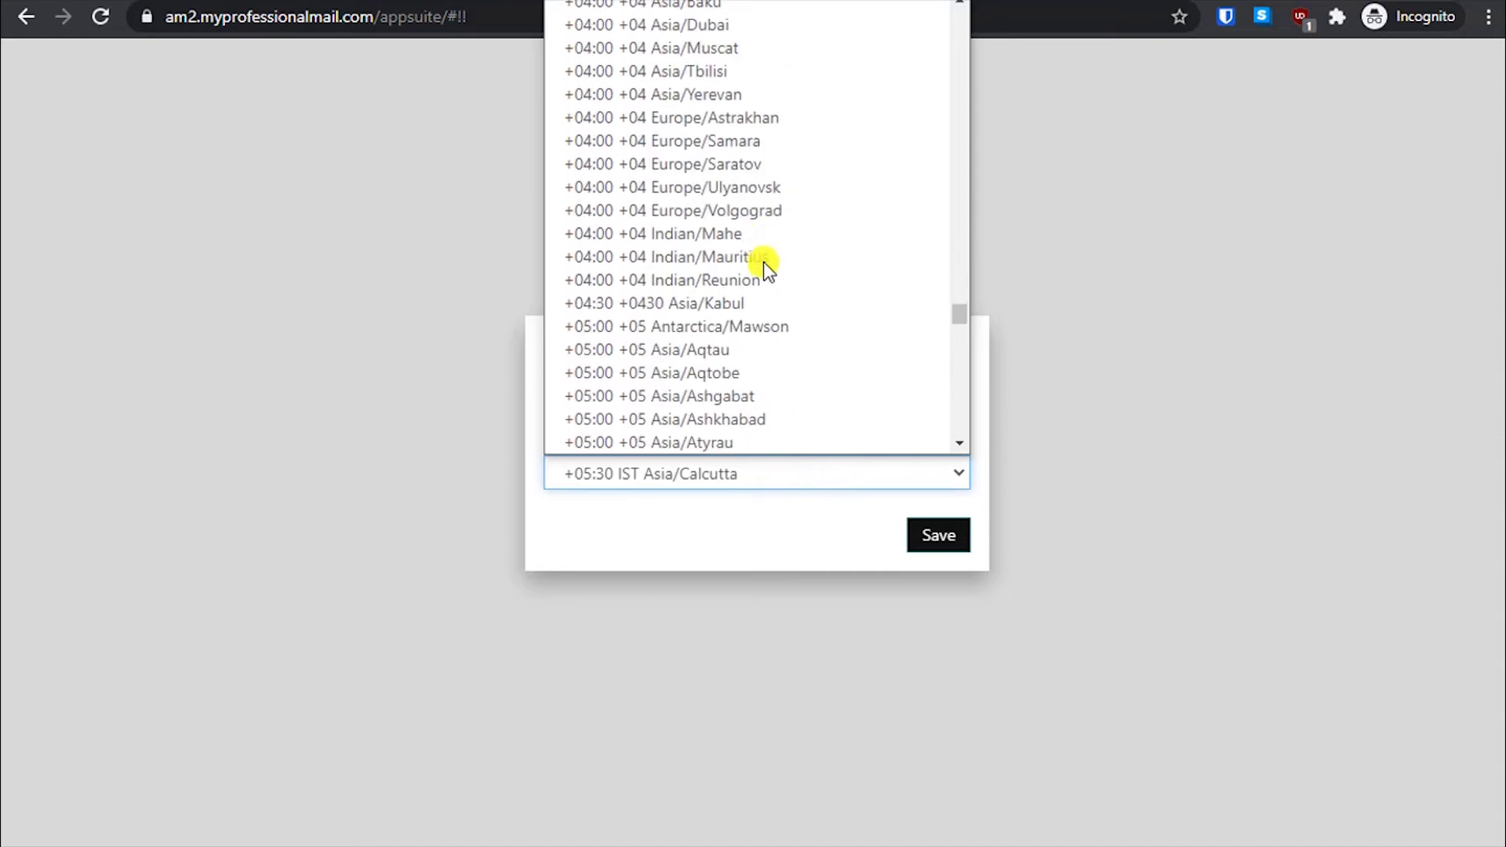
scroll(851, 133, "down", 3)
scroll(847, 153, "up", 11)
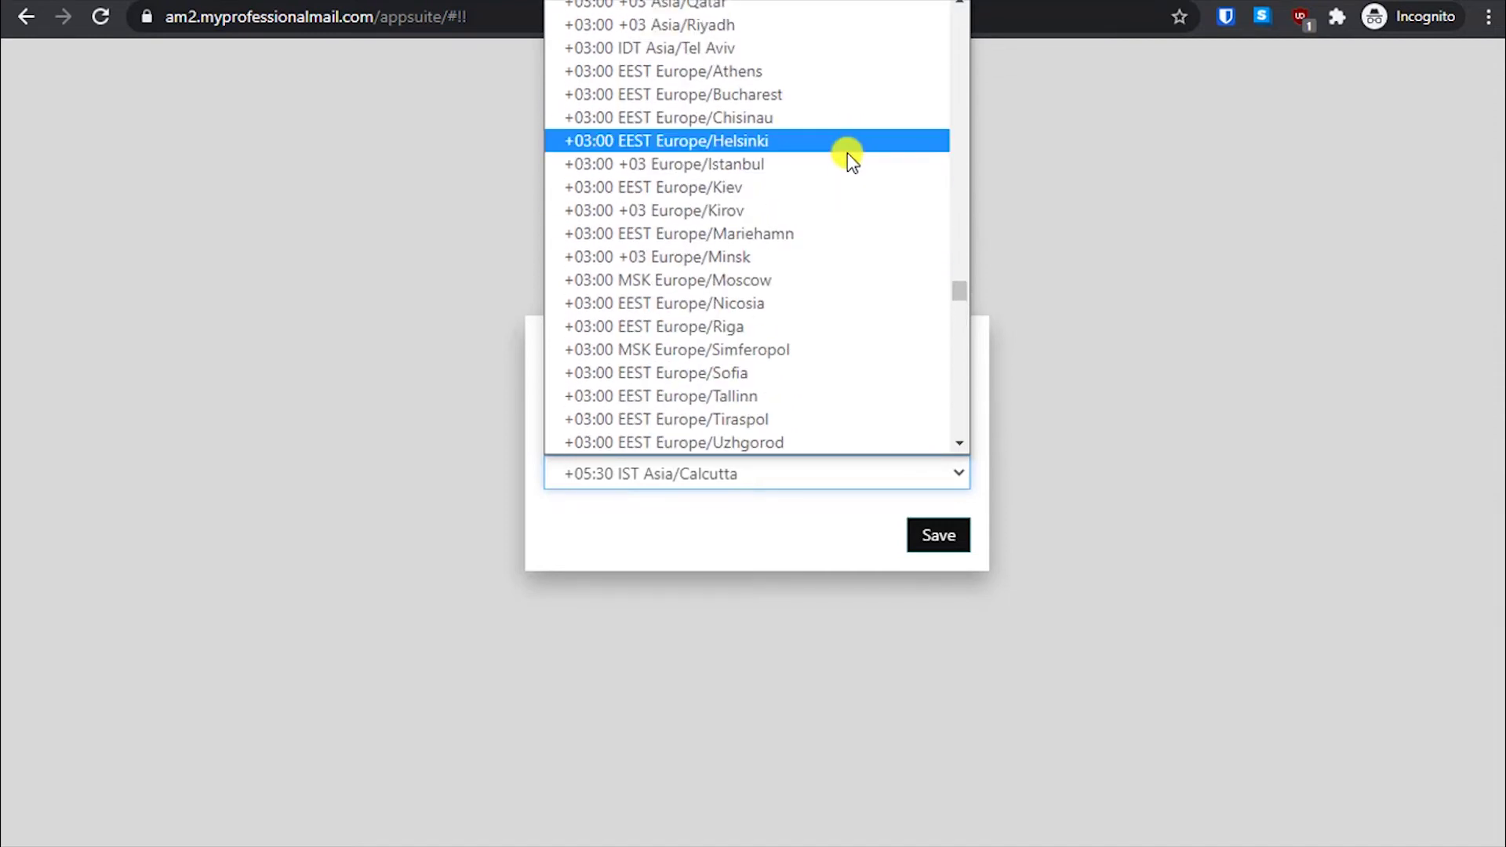
scroll(847, 153, "up", 20)
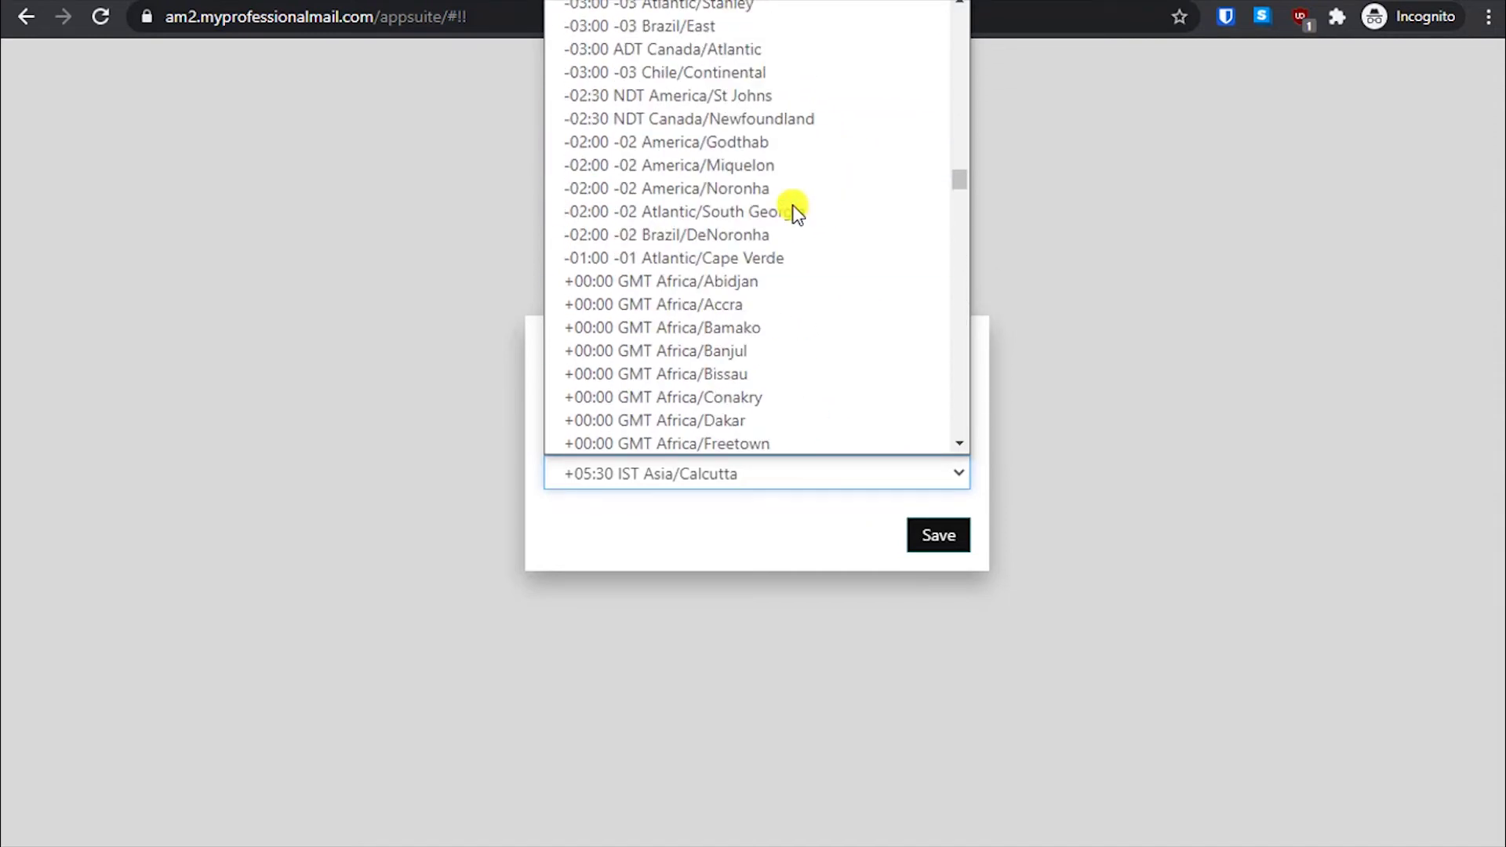
scroll(794, 210, "up", 8)
left_click(939, 533)
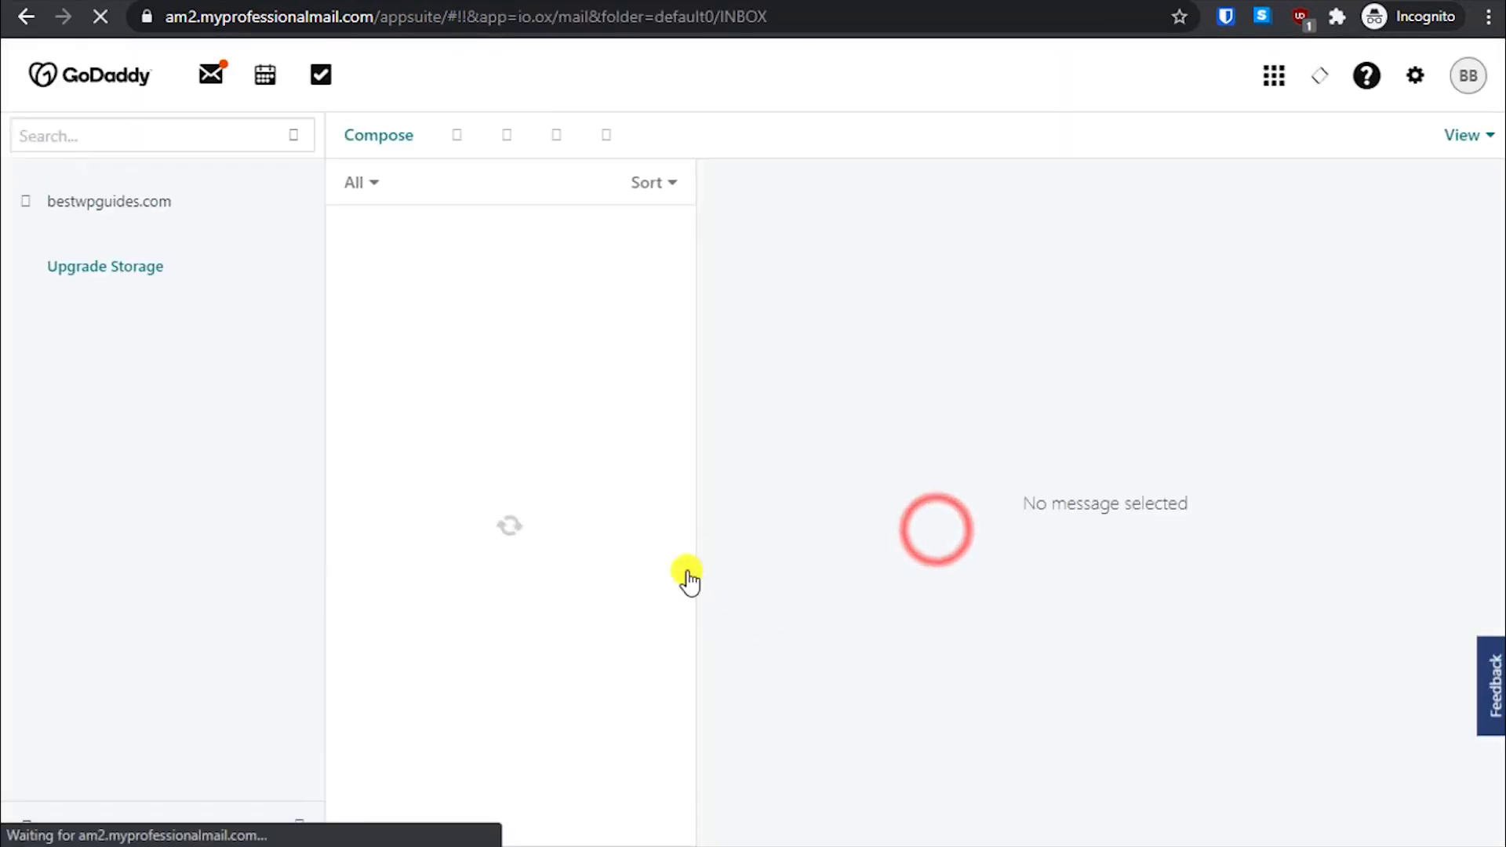
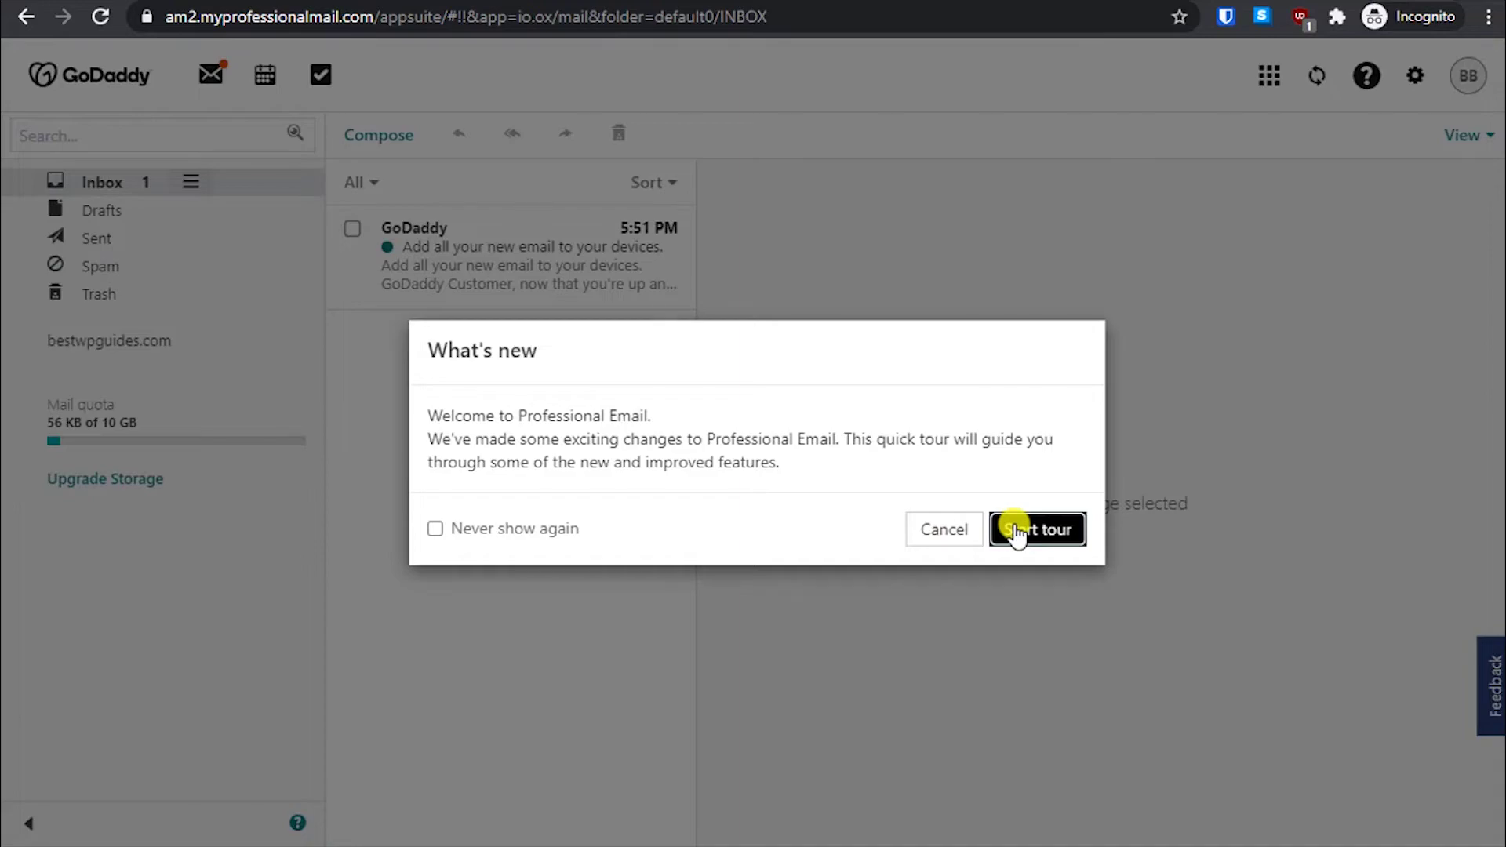
- Step through the welcome tour's app launcher, new windows and compose steps, then finish it
left_click(1017, 532)
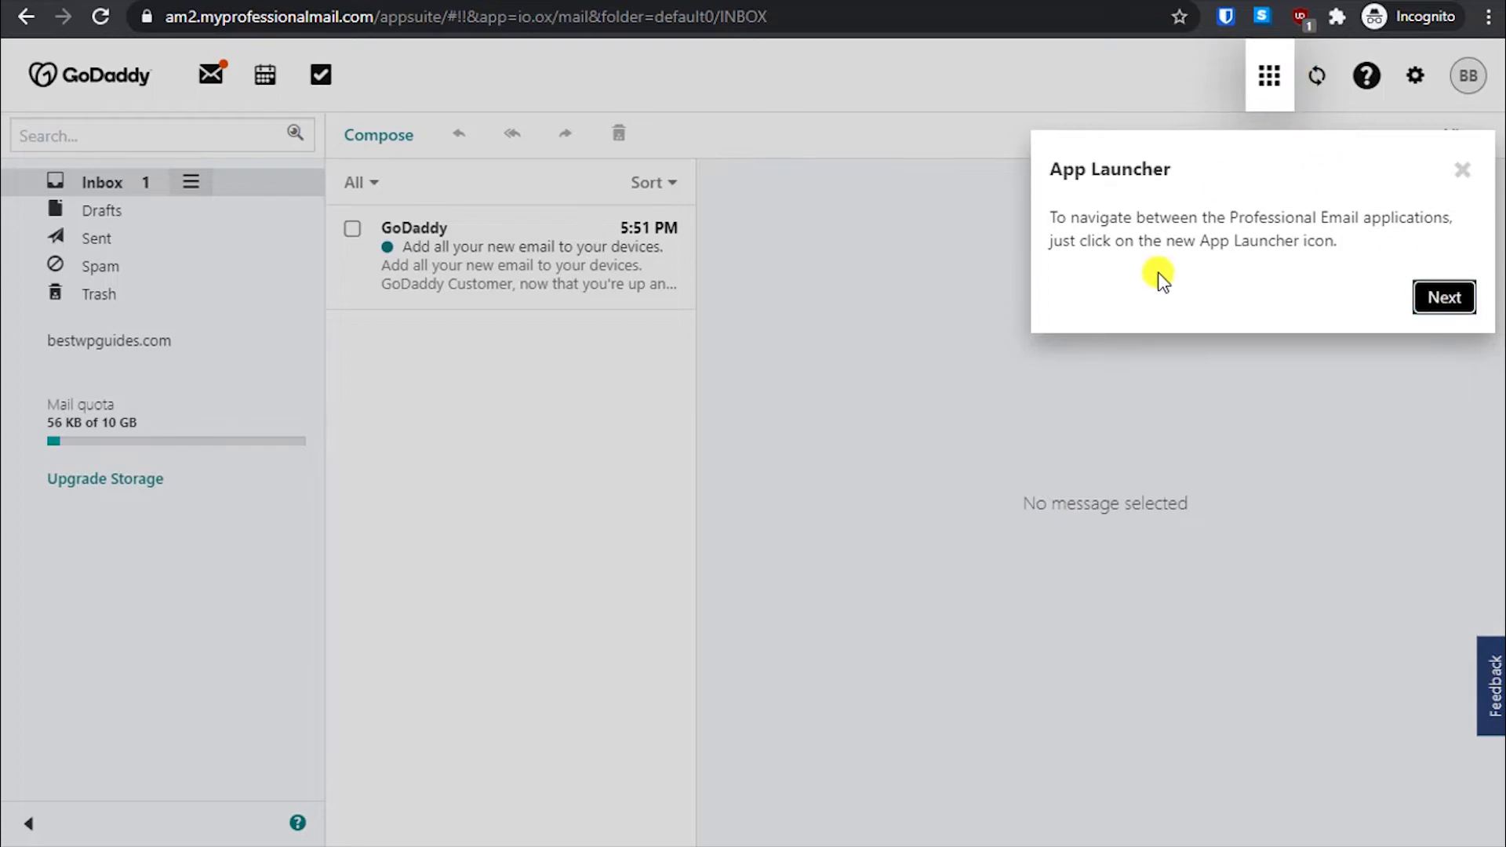
left_click(1442, 302)
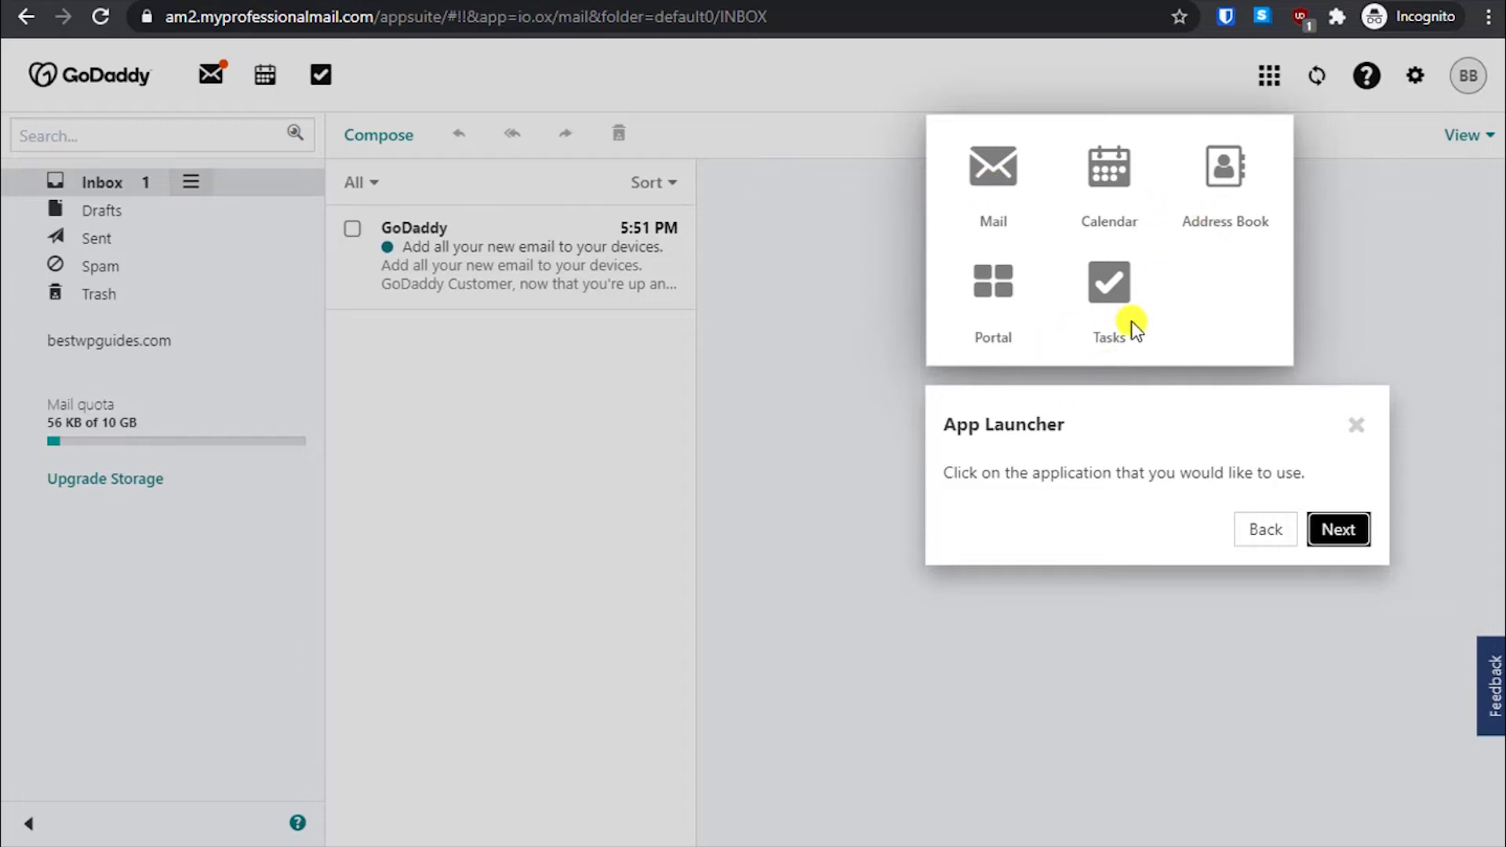
left_click(1339, 530)
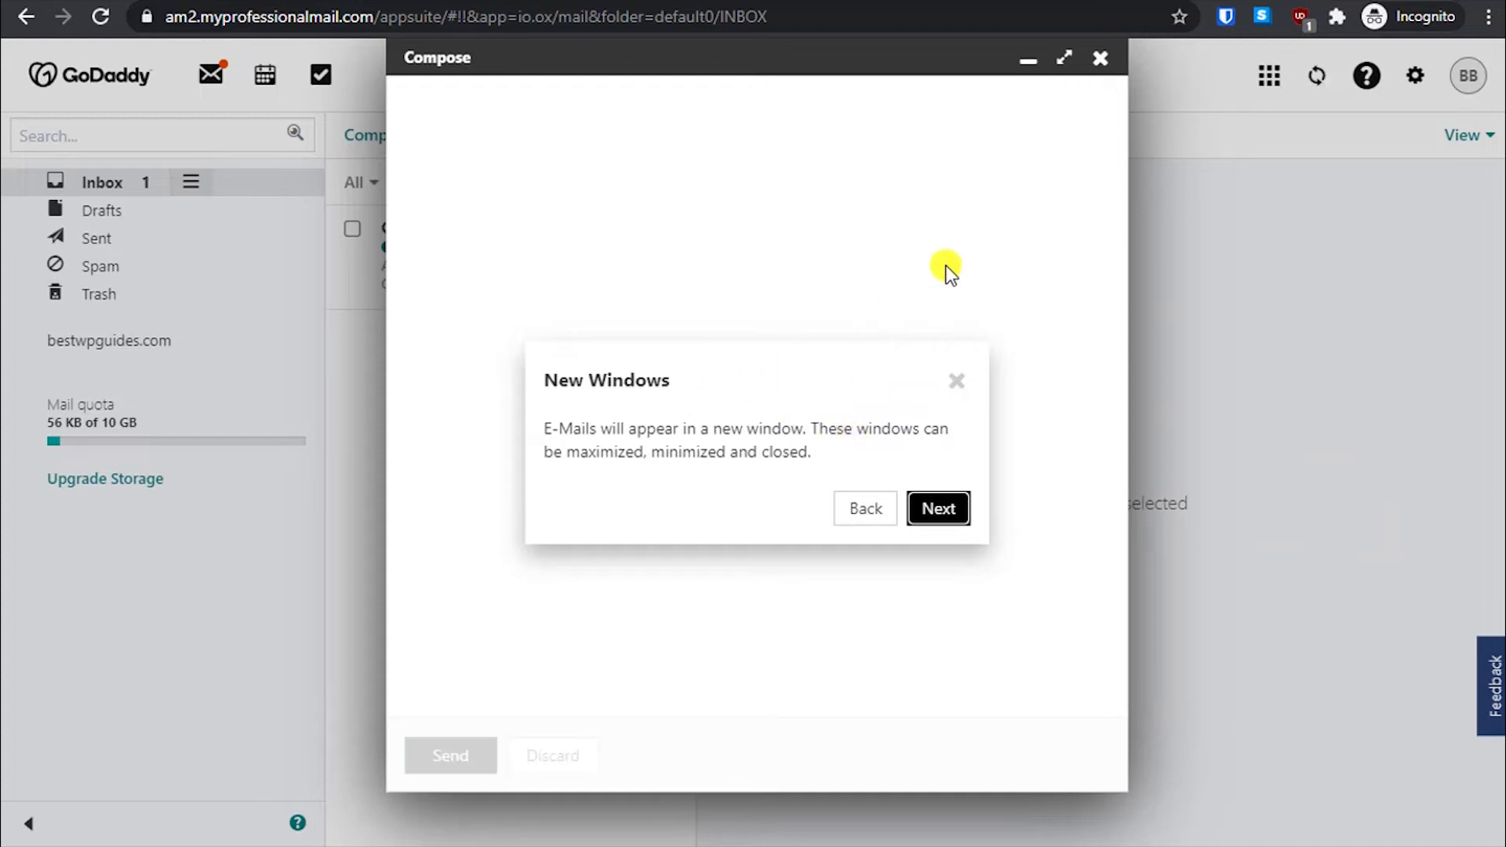
left_click(948, 510)
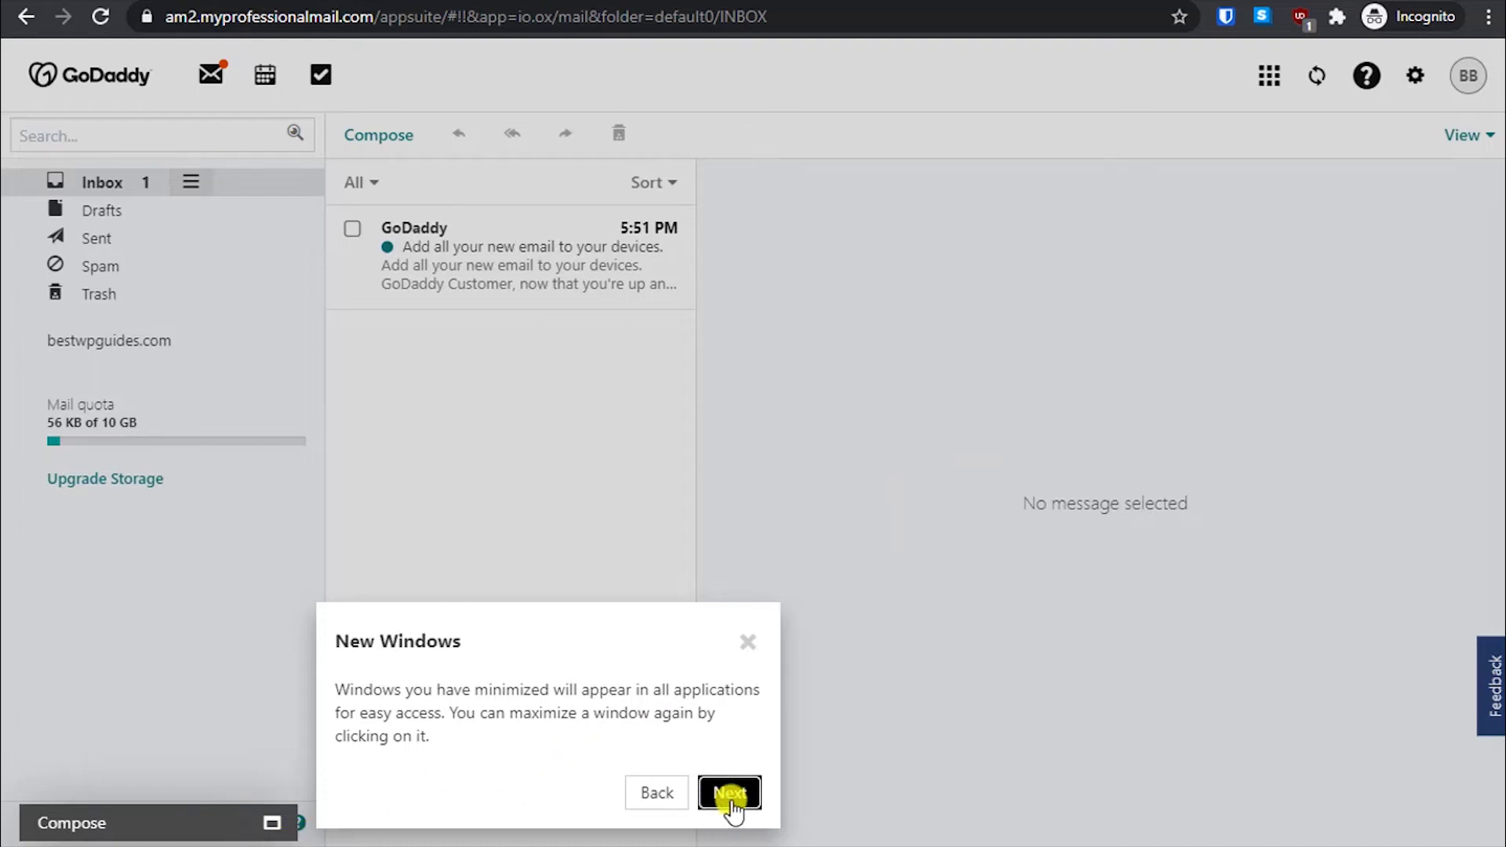
left_click(730, 797)
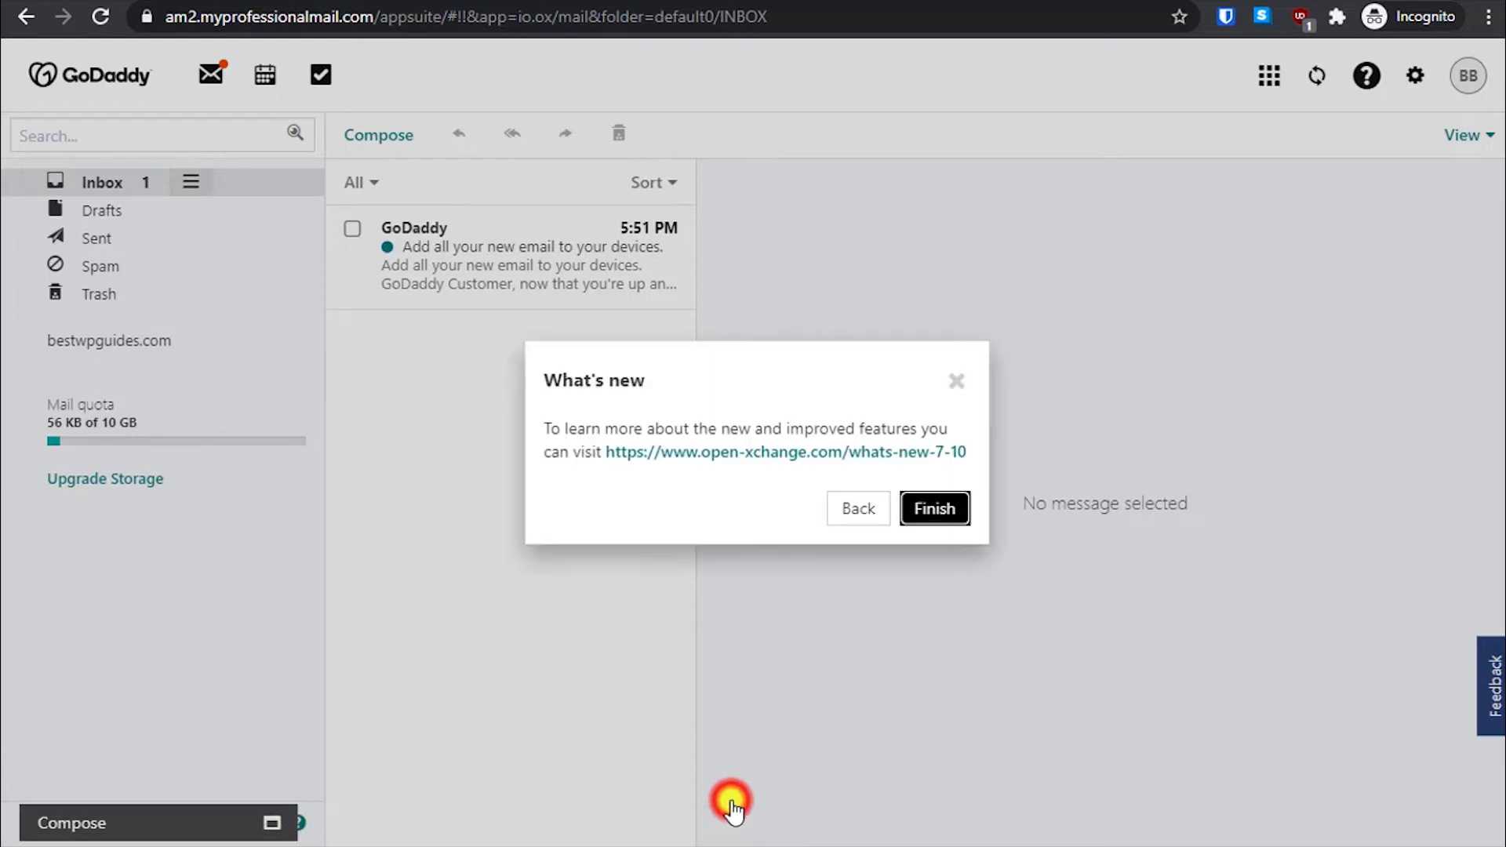
left_click(935, 508)
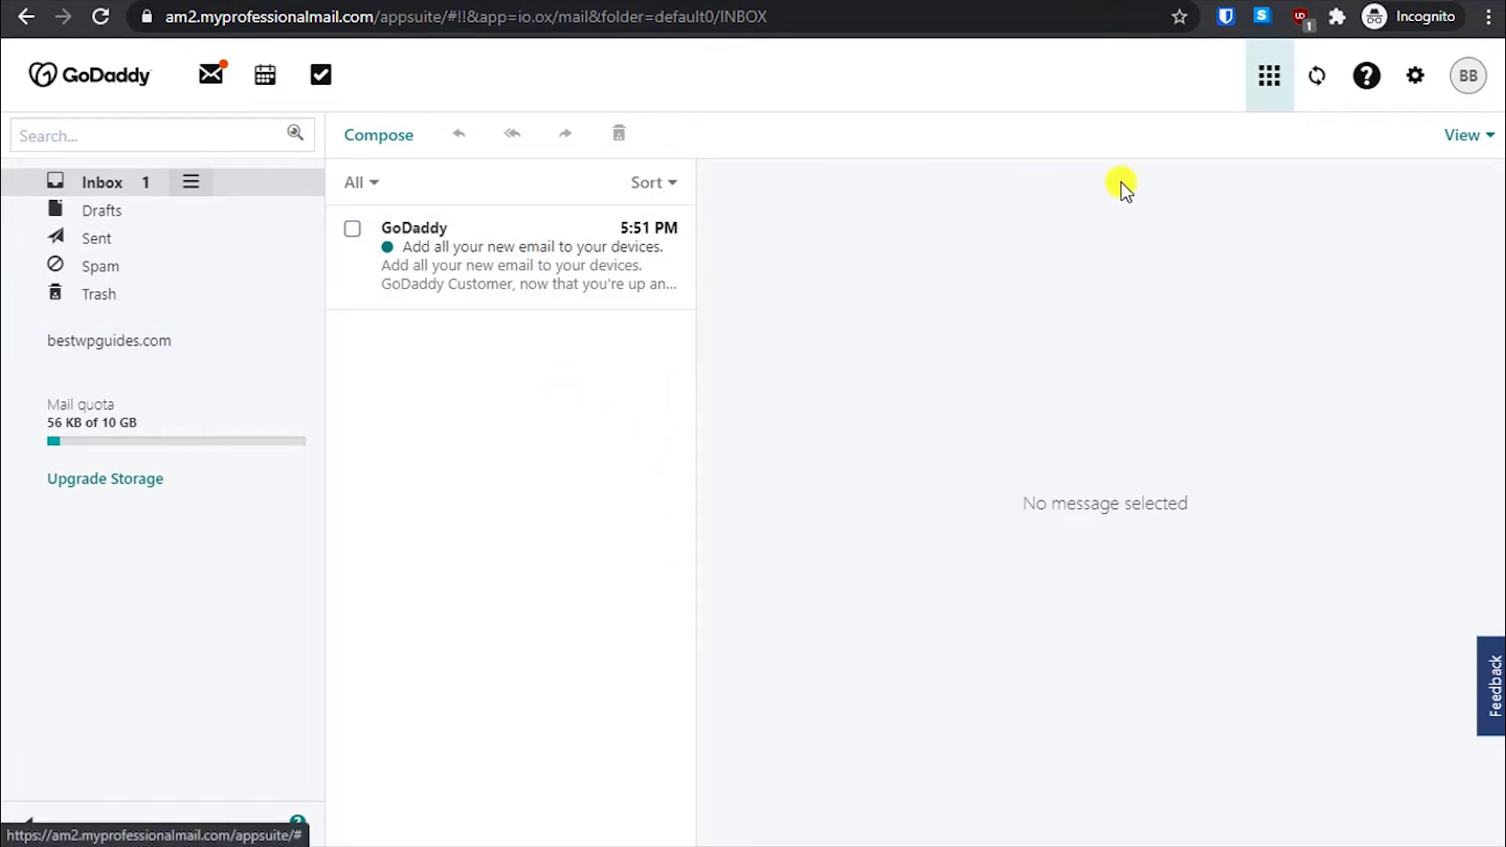
left_click(1271, 75)
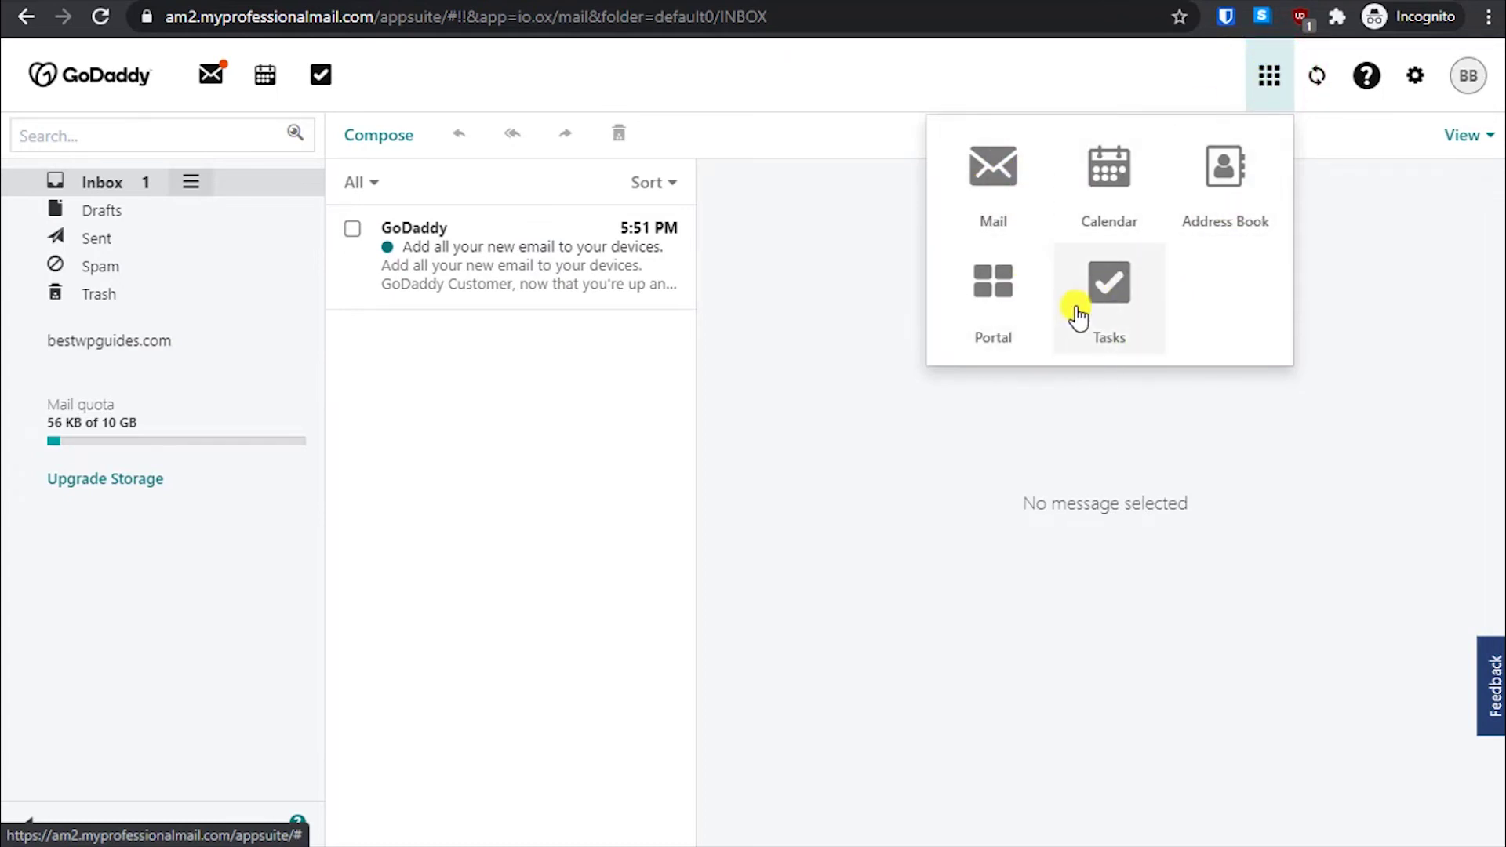
left_click(982, 278)
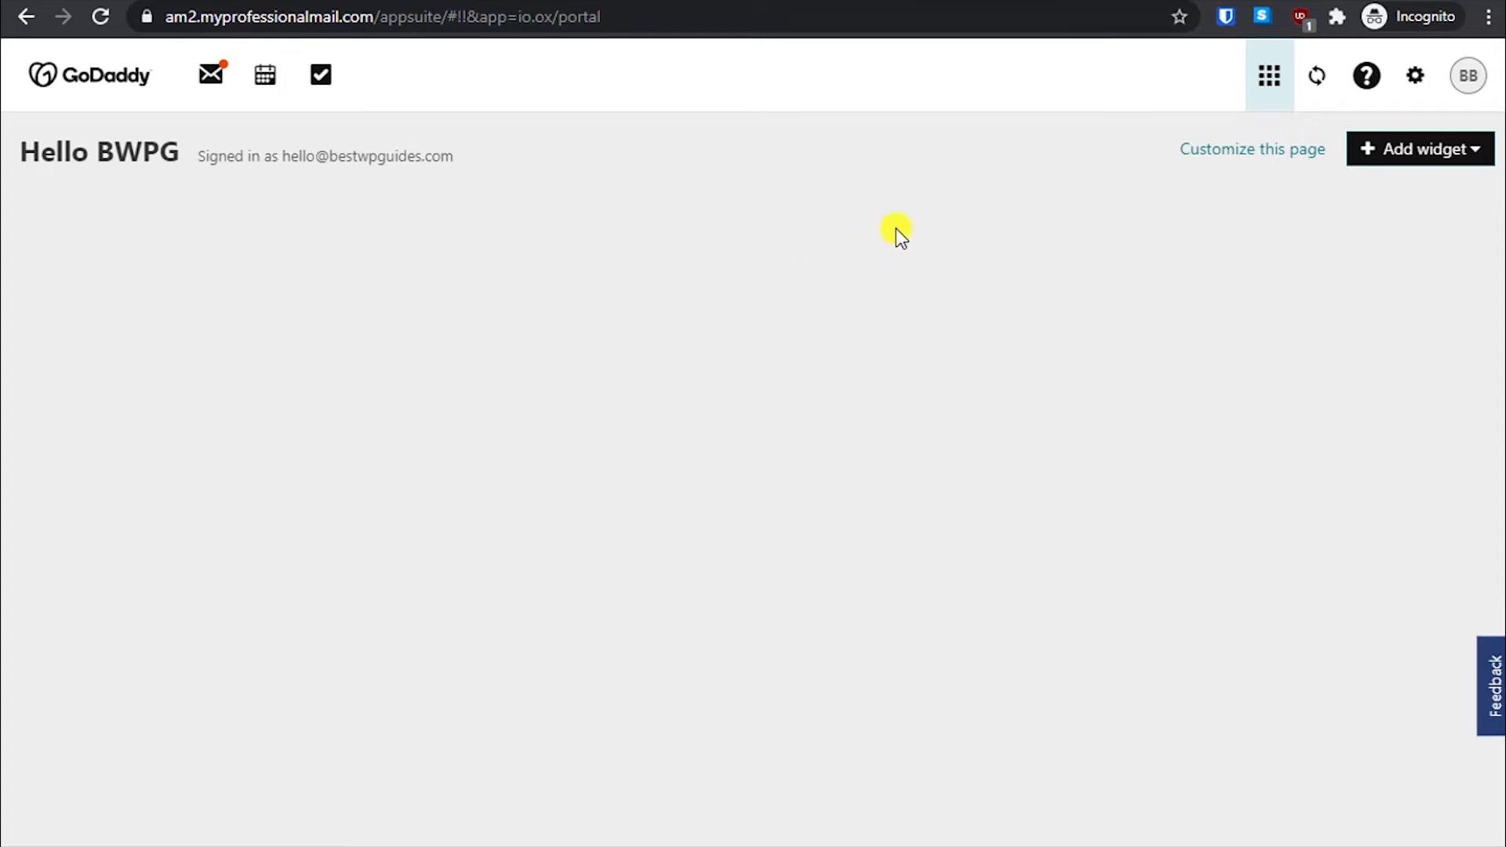
left_click(1449, 151)
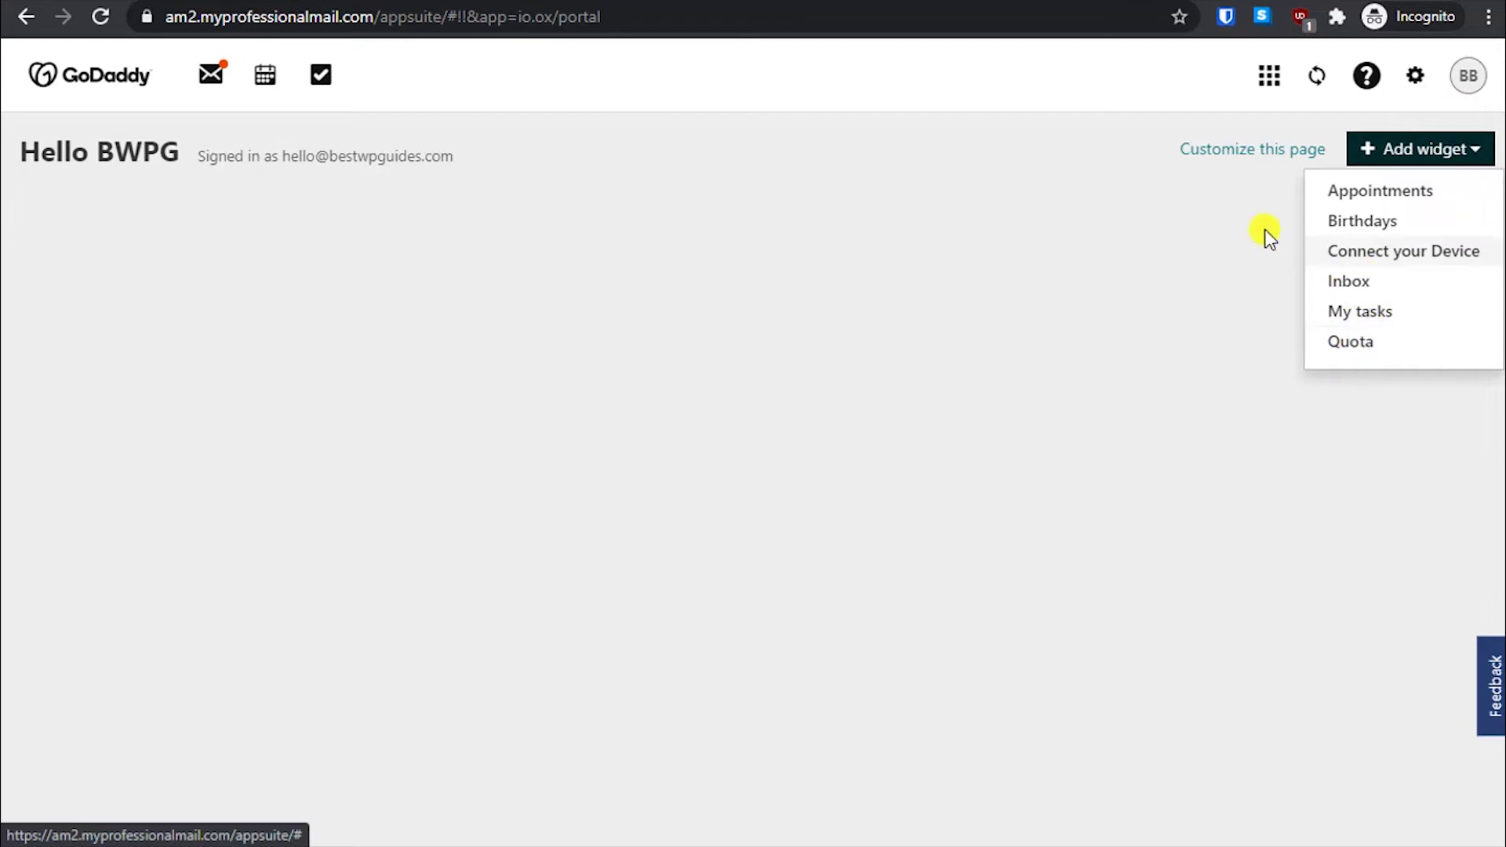
left_click(212, 75)
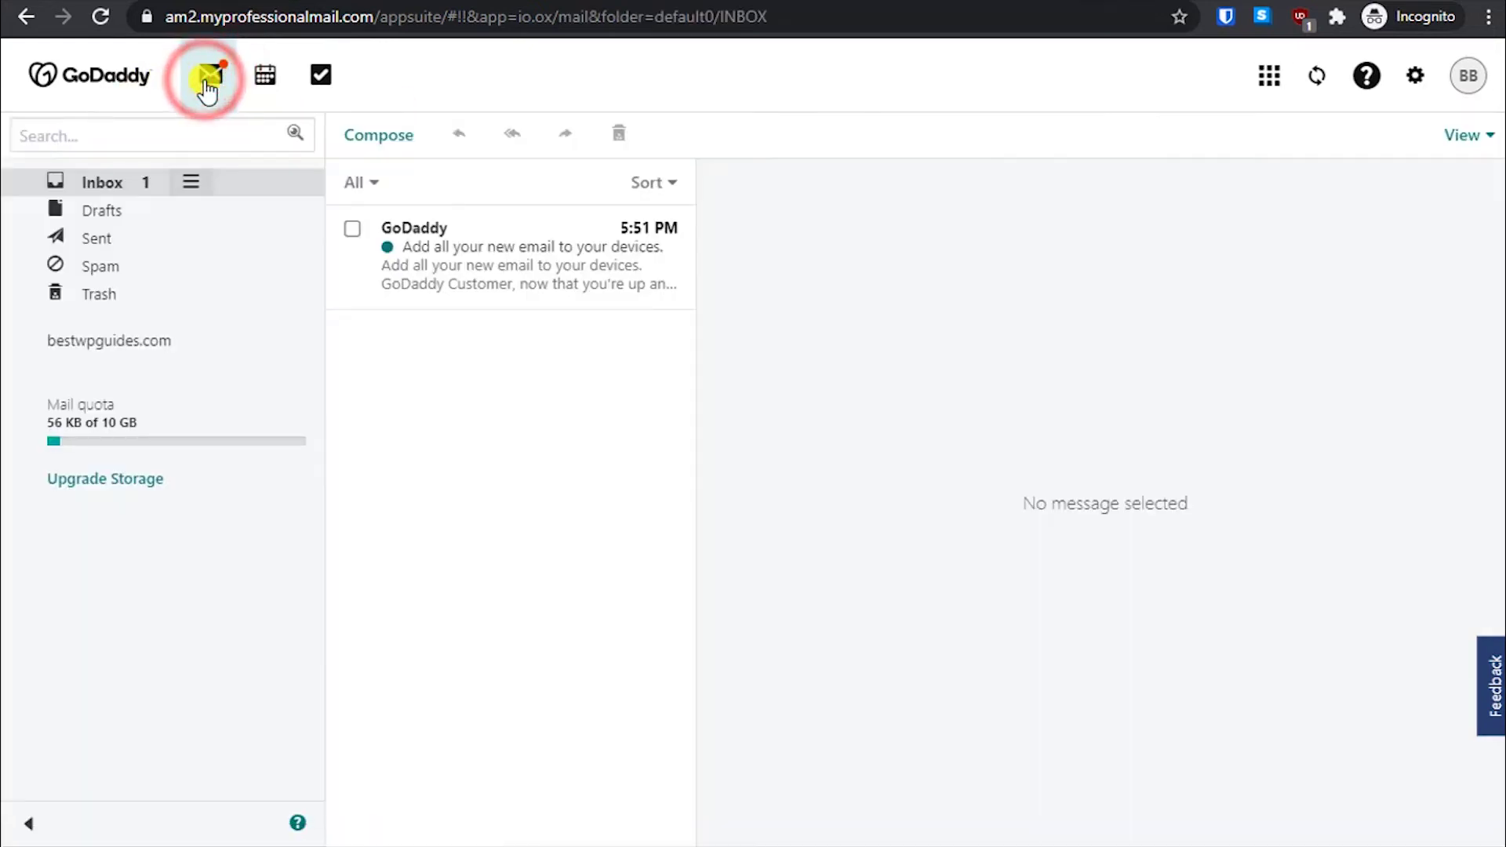
left_click(266, 77)
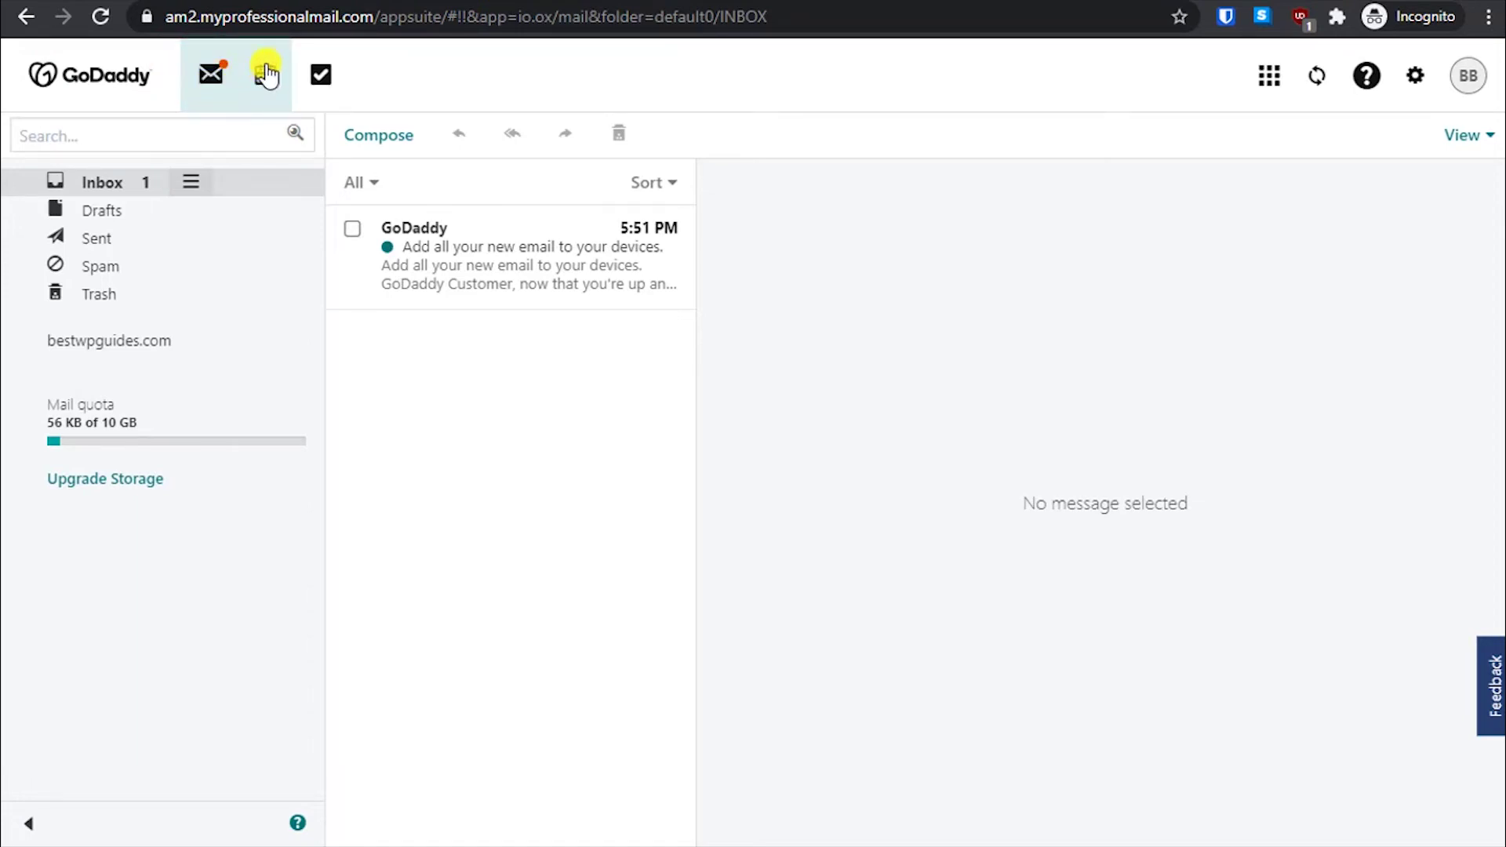
left_click(266, 72)
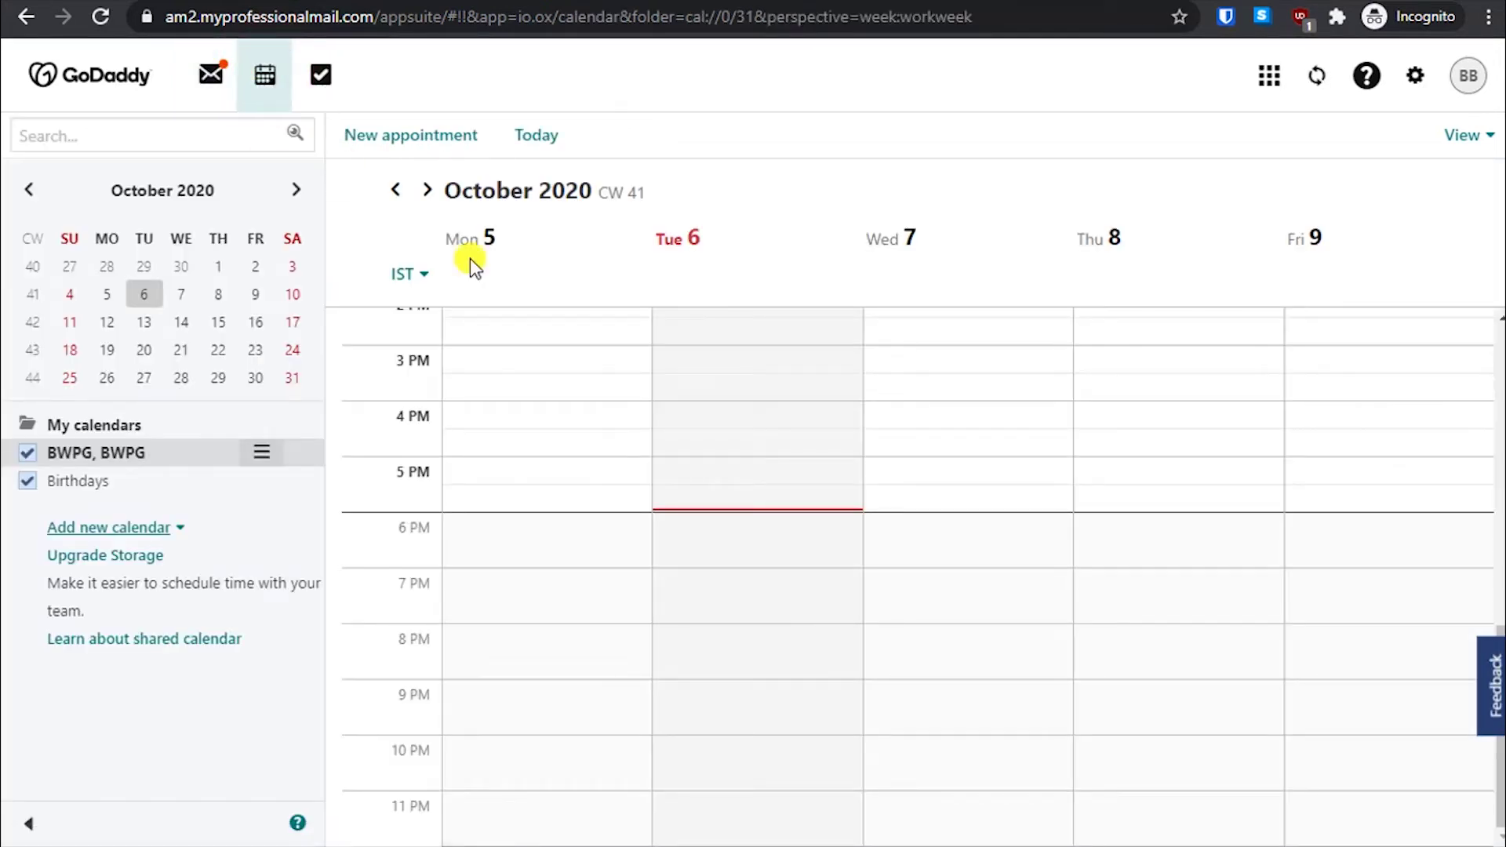
left_click(211, 74)
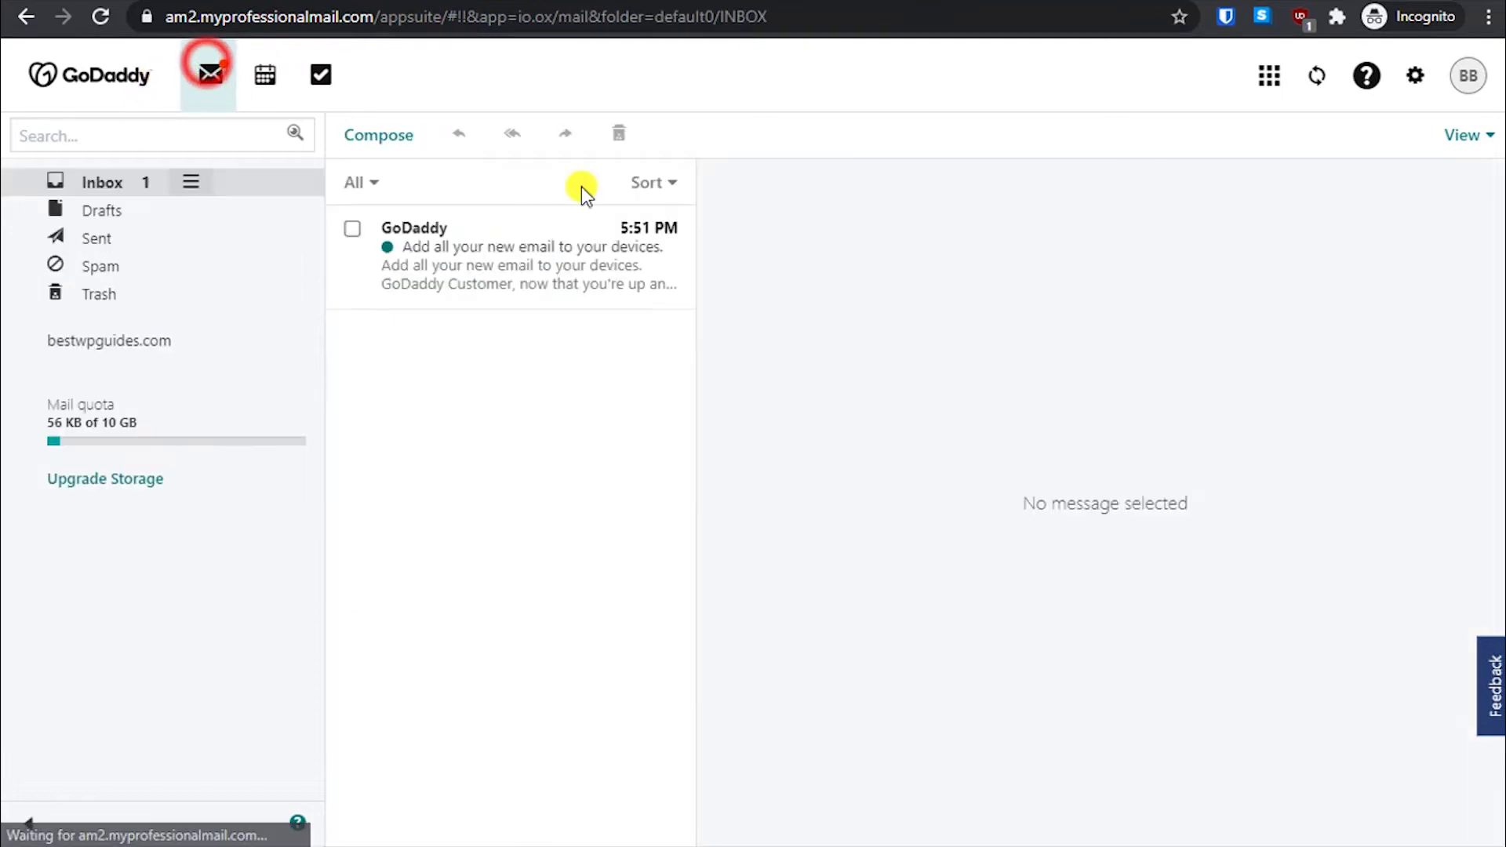
- Read through the GoDaddy welcome message, including its iPhone setup link
left_click(476, 255)
scroll(953, 547, "down", 3)
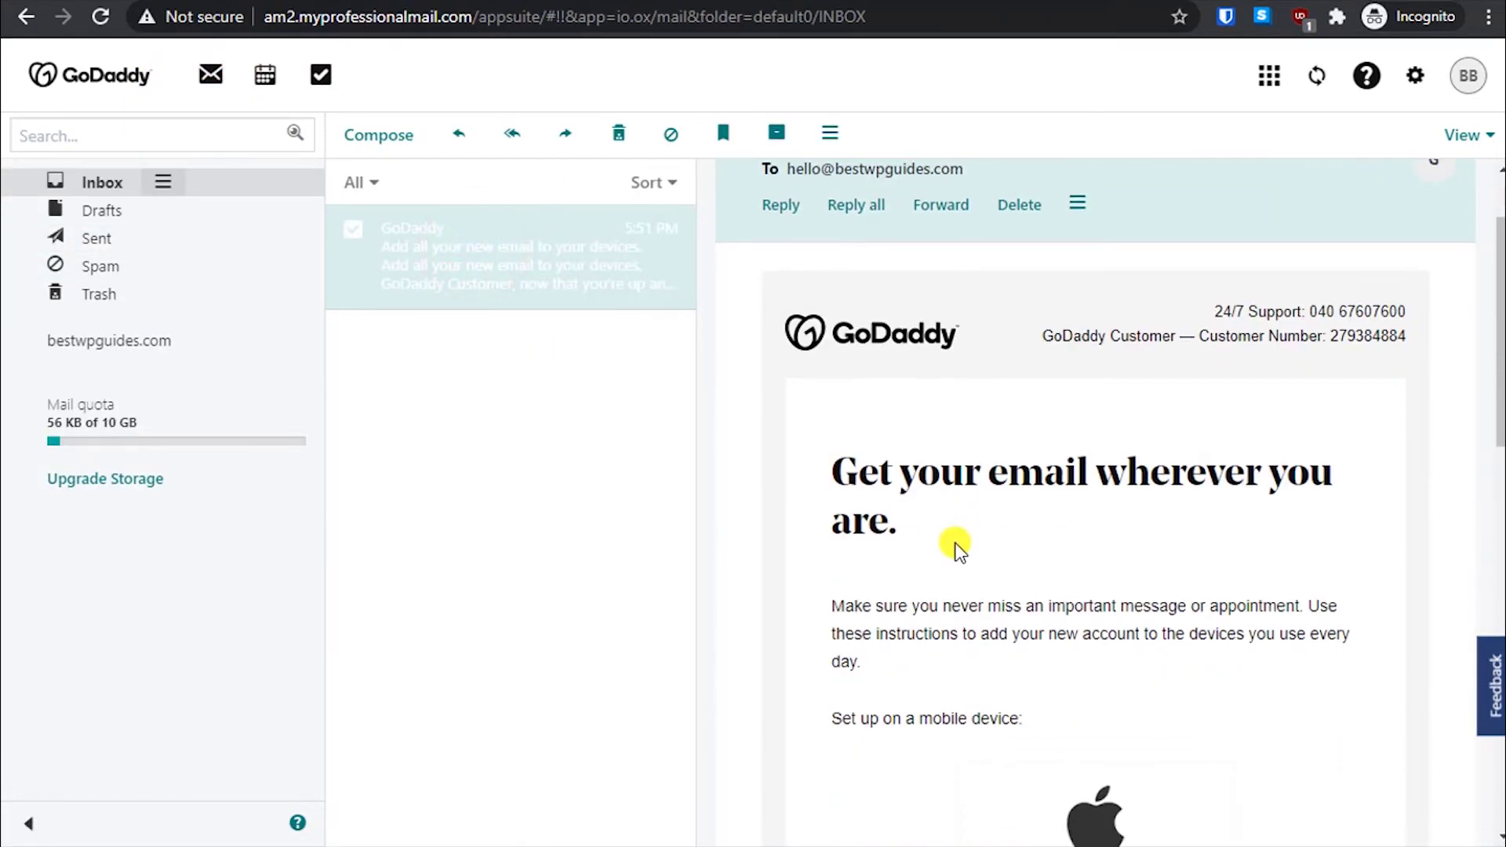
scroll(955, 547, "down", 9)
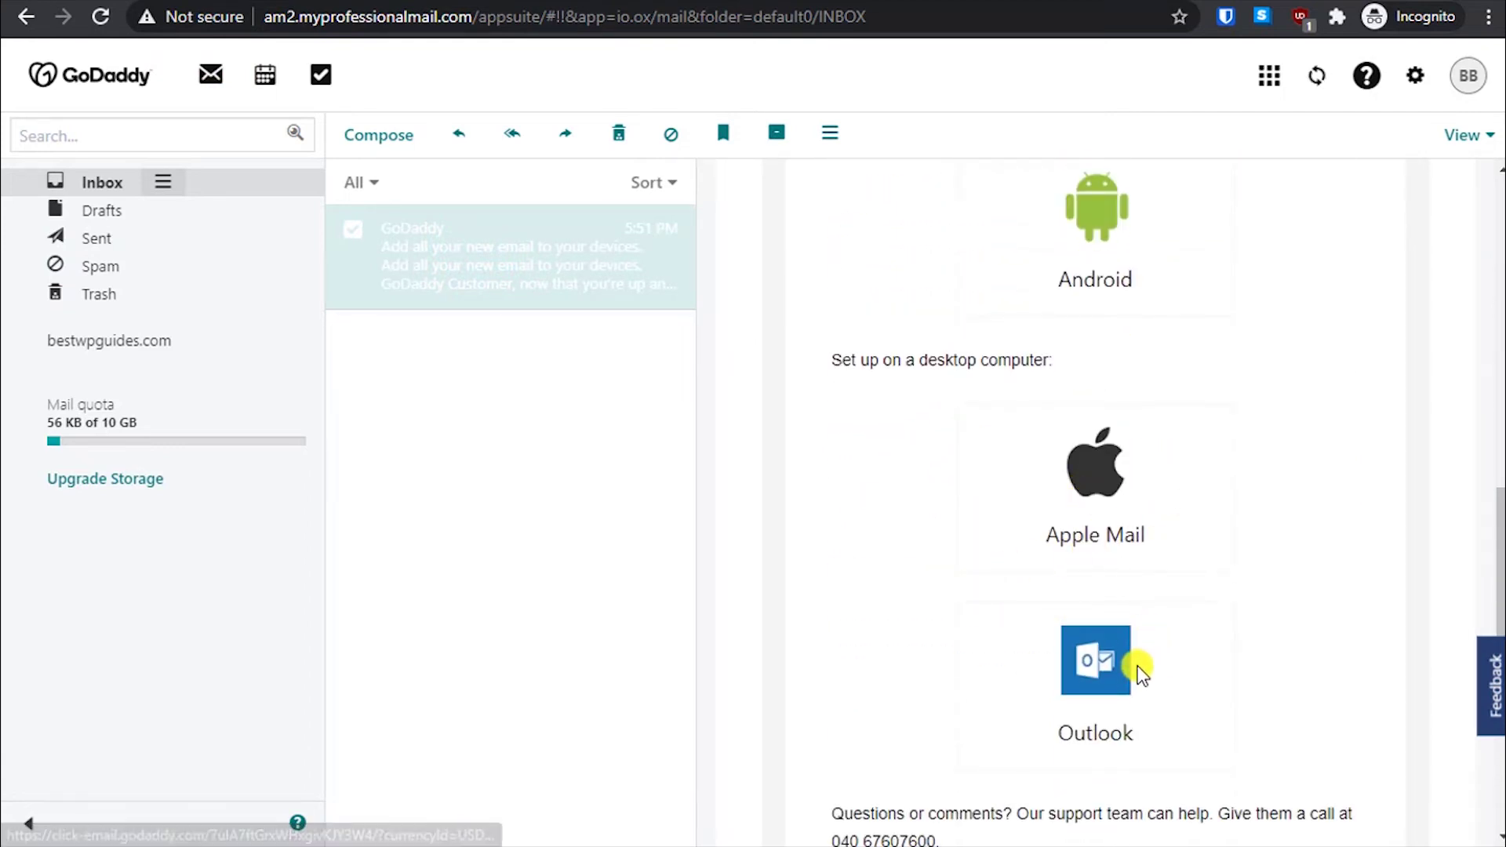
scroll(1135, 665, "down", 3)
scroll(1048, 573, "up", 10)
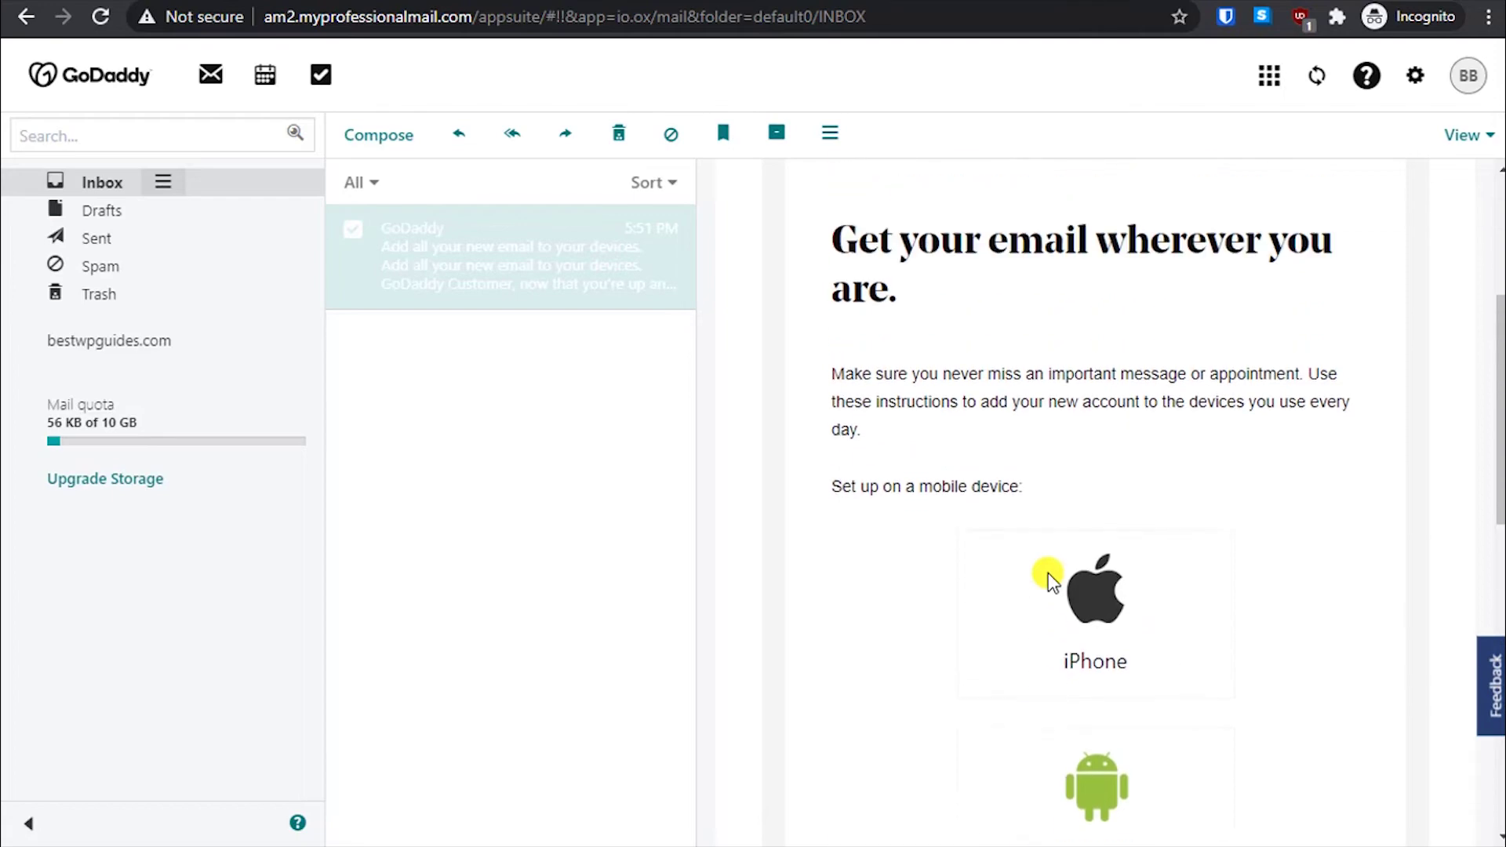
left_click(1111, 610)
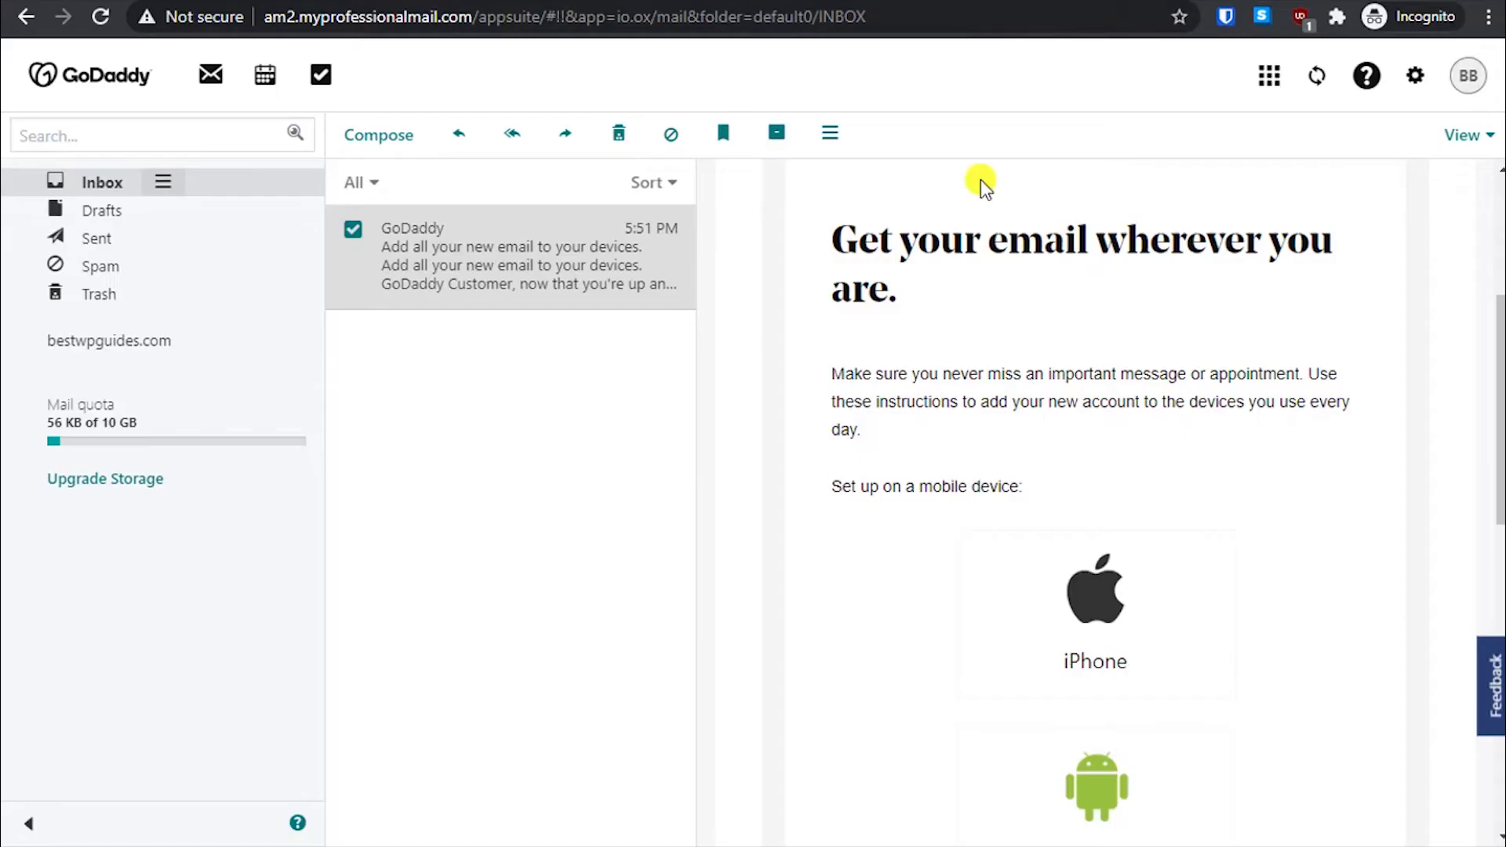
scroll(966, 572, "down", 5)
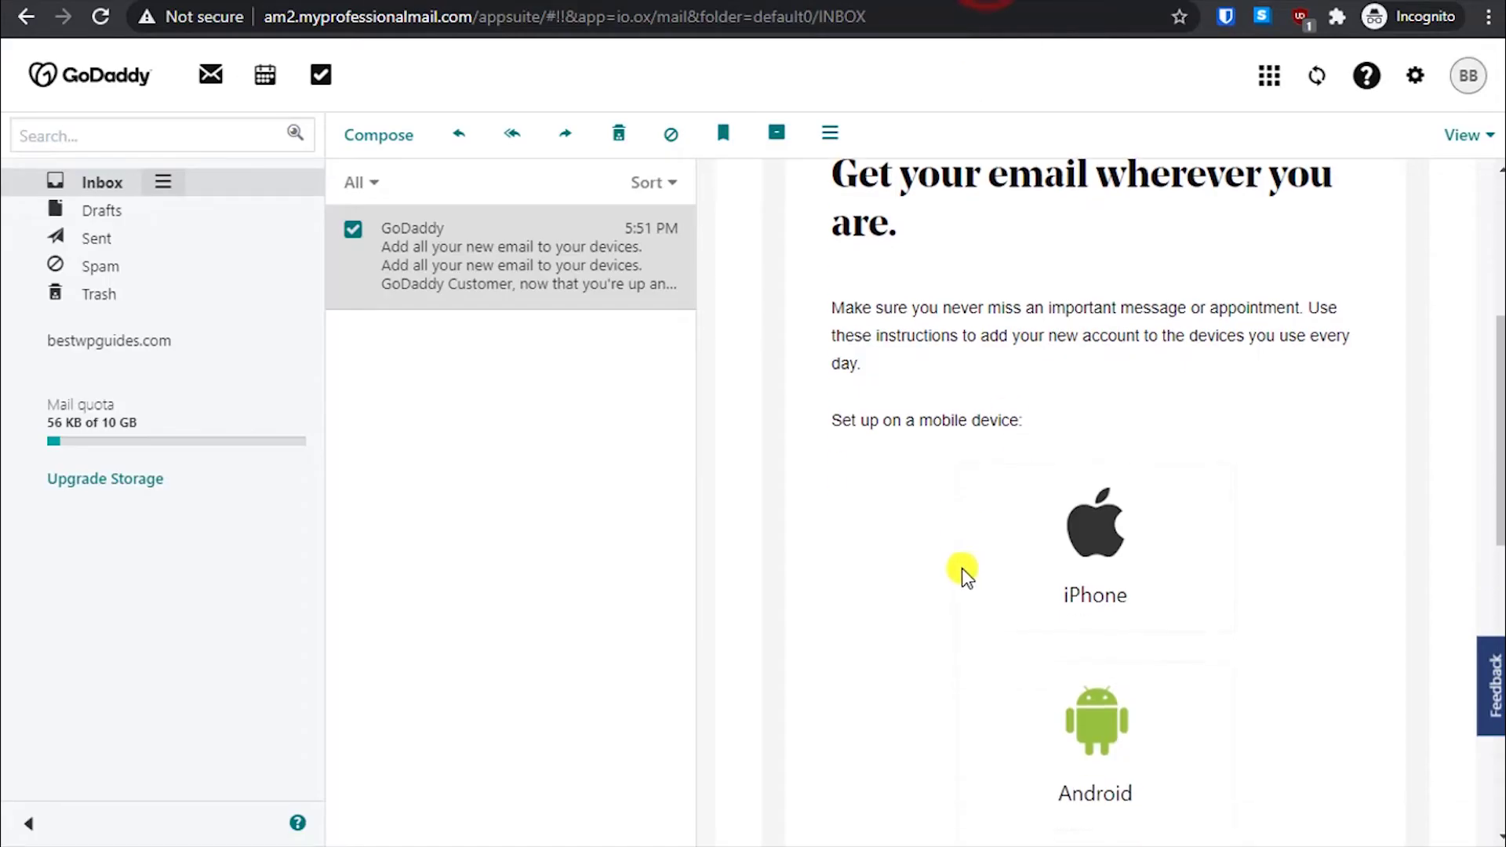
scroll(1080, 699, "down", 5)
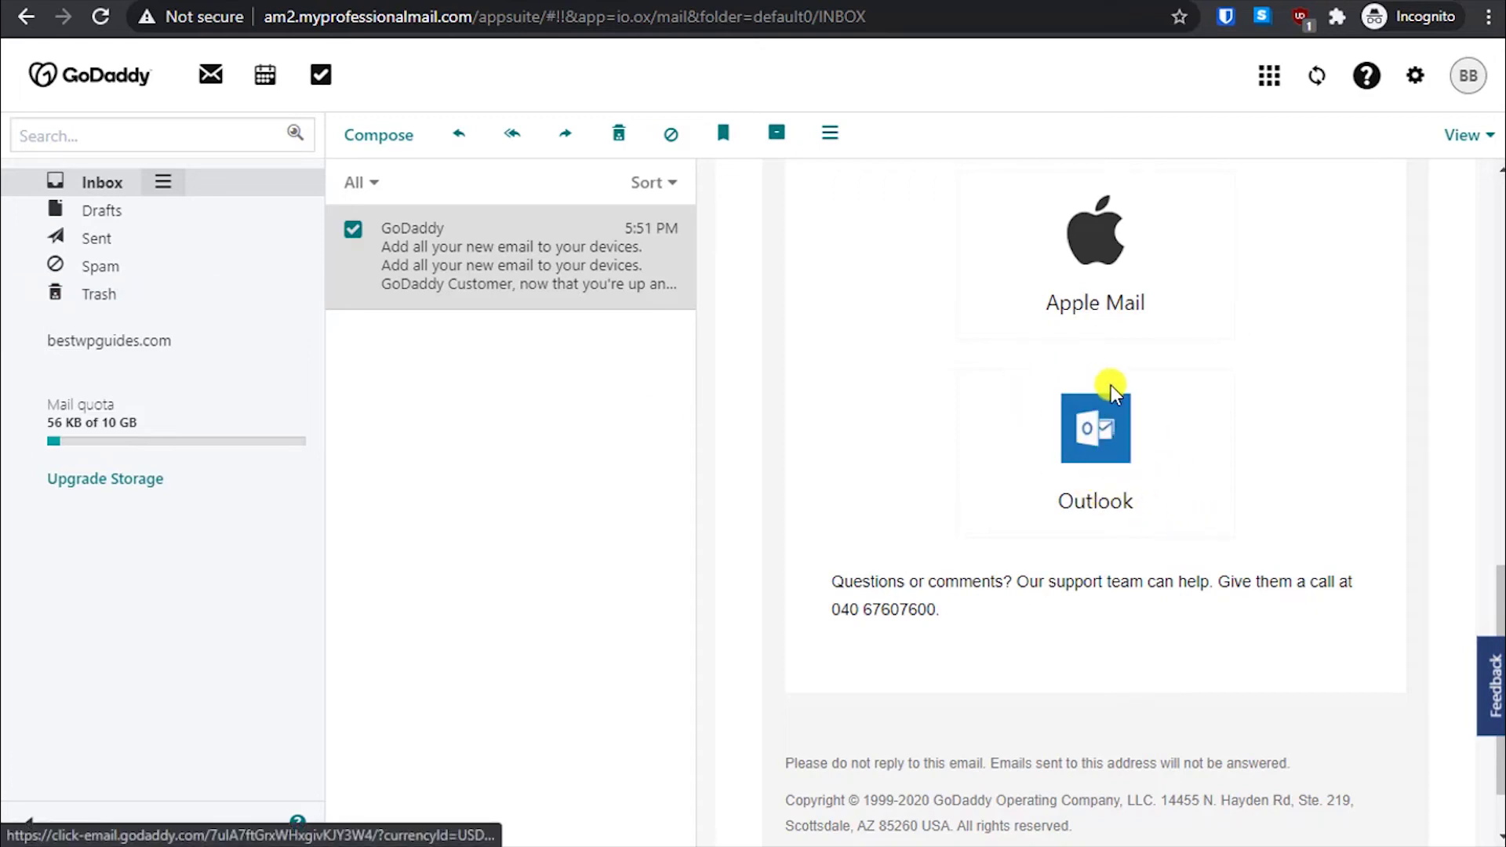
- Check that the Sent folder is empty, then return to the inbox mail view
left_click(85, 238)
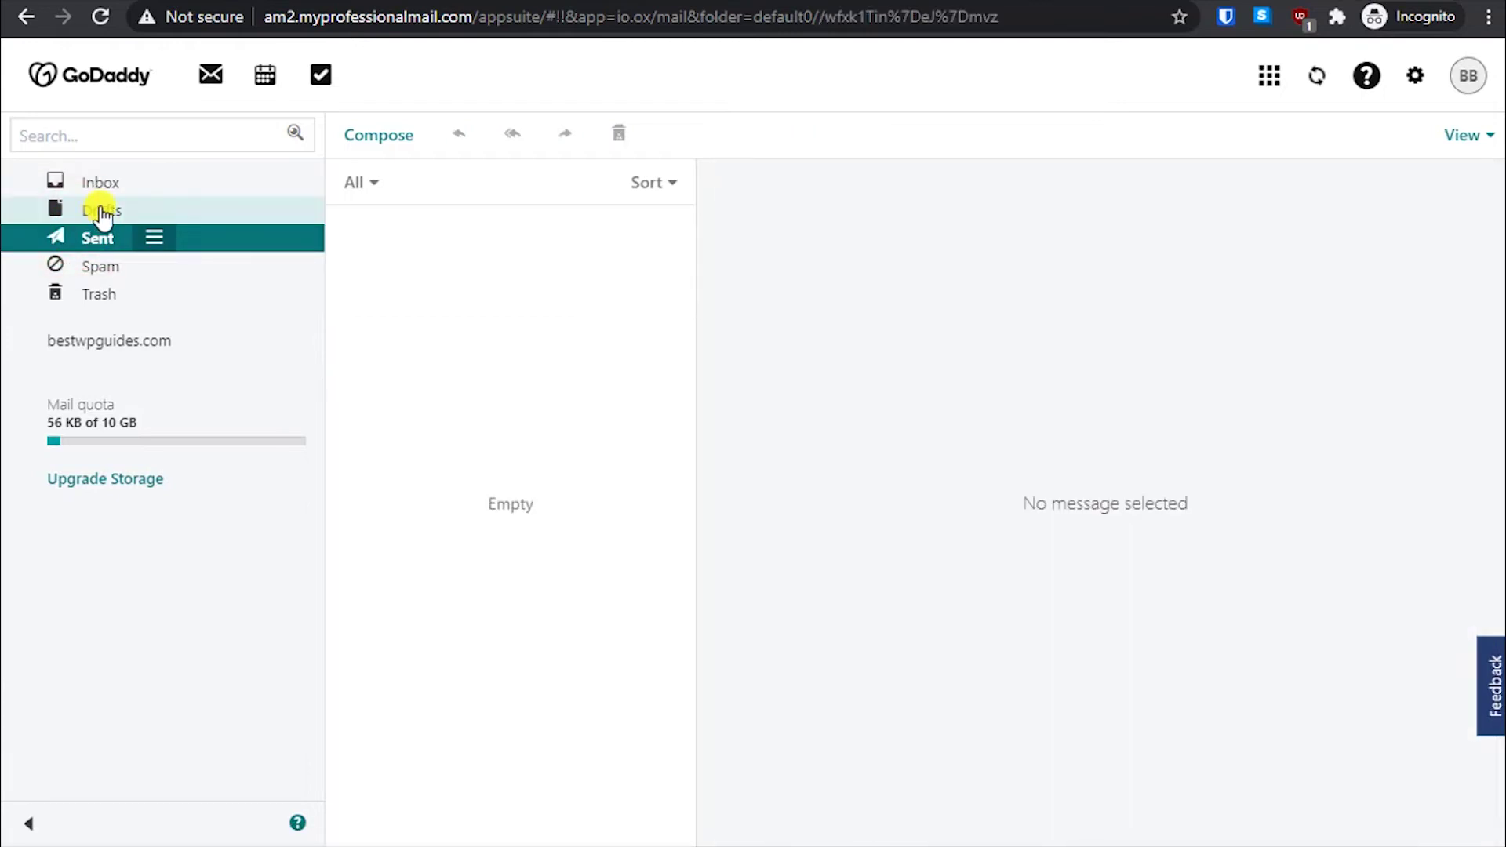
left_click(118, 182)
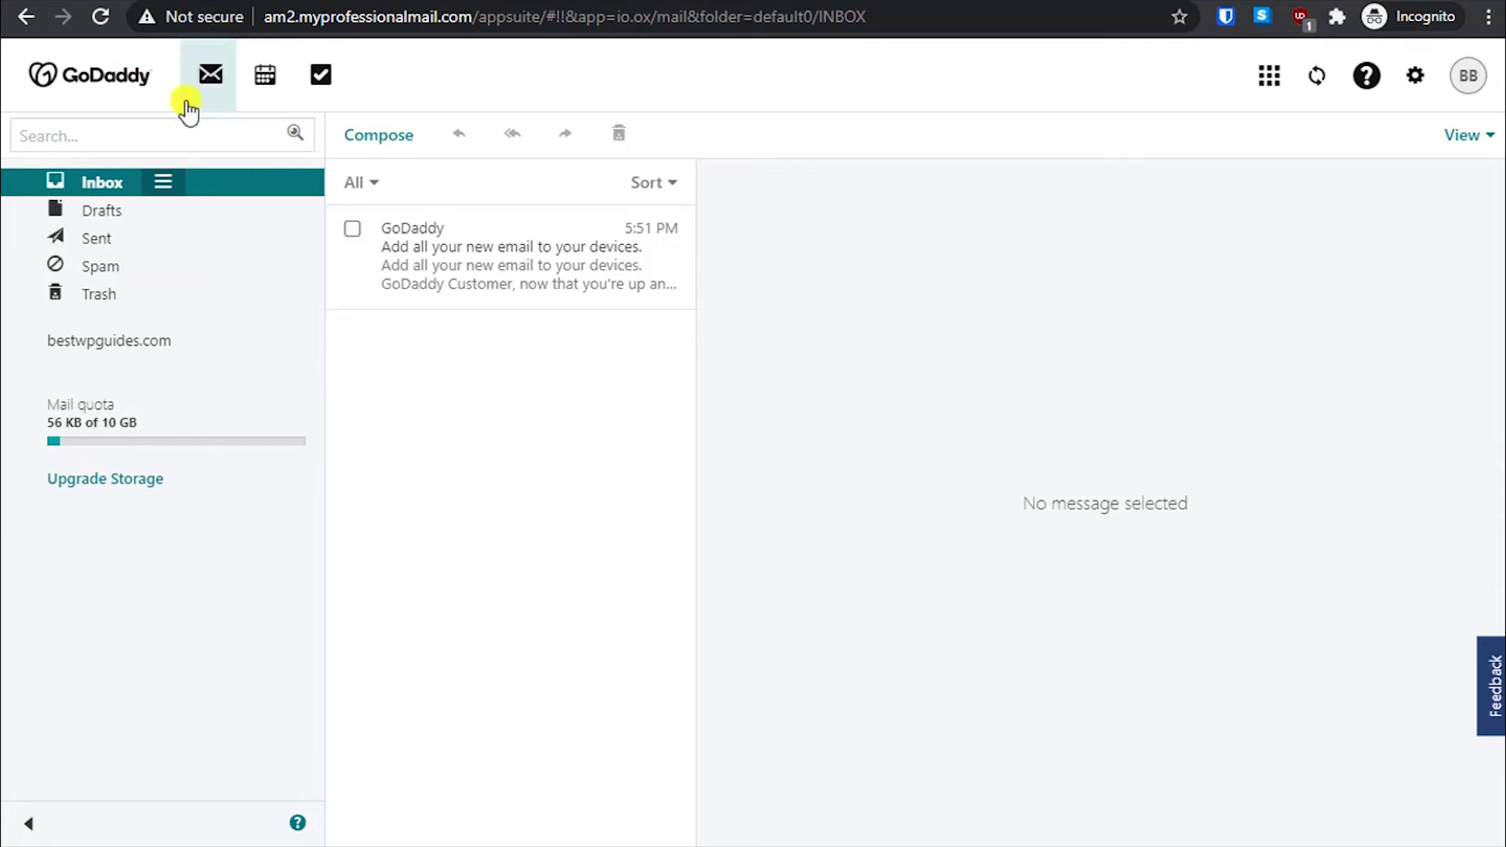
left_click(213, 87)
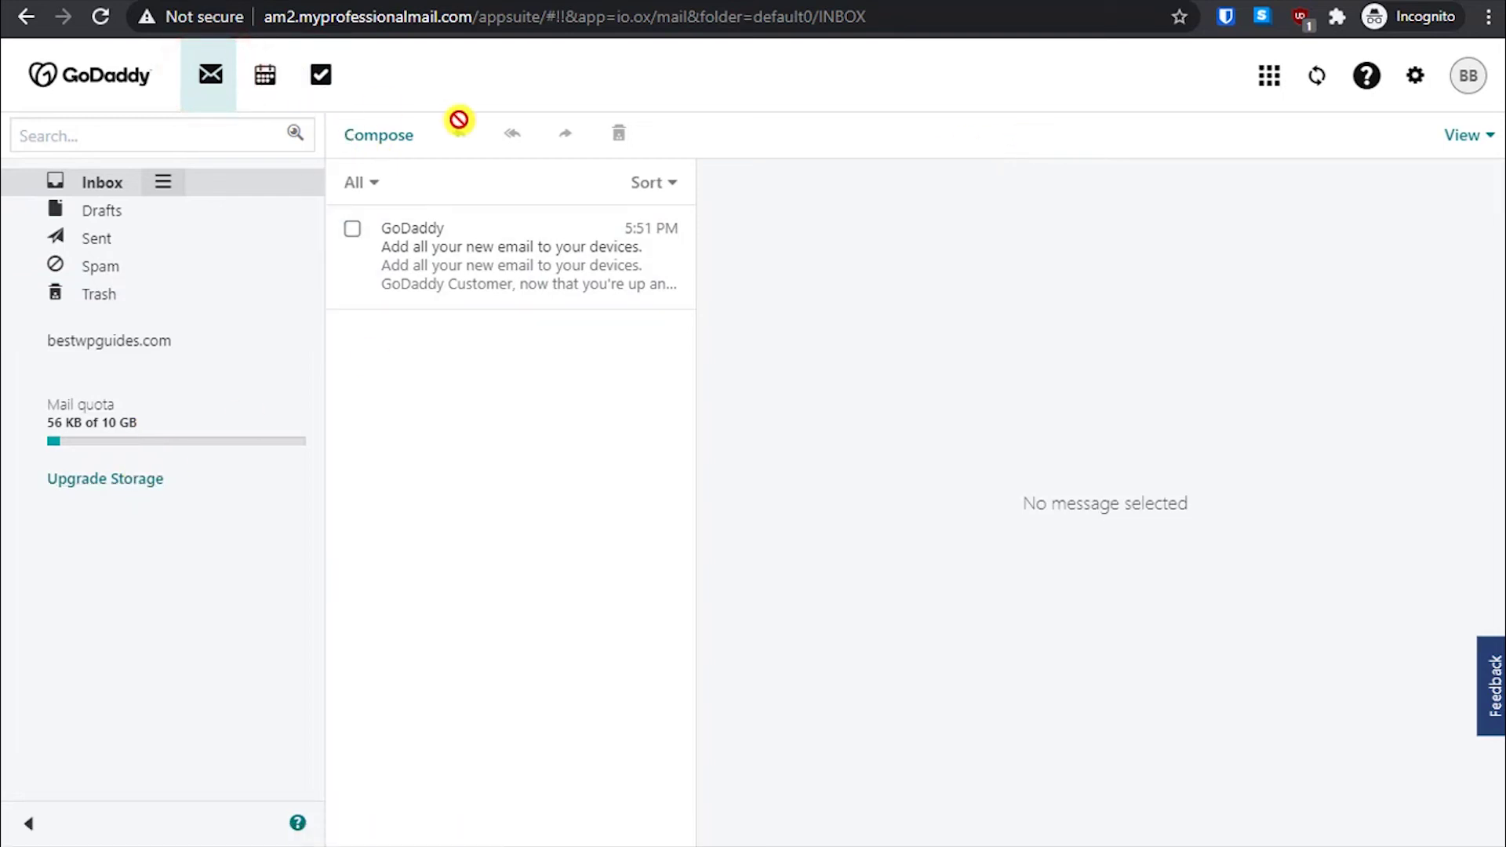
- Email the Gmail address with subject 'Hello' and body 'Hello this is from godaddy professional email.'
left_click(379, 135)
left_click(683, 145)
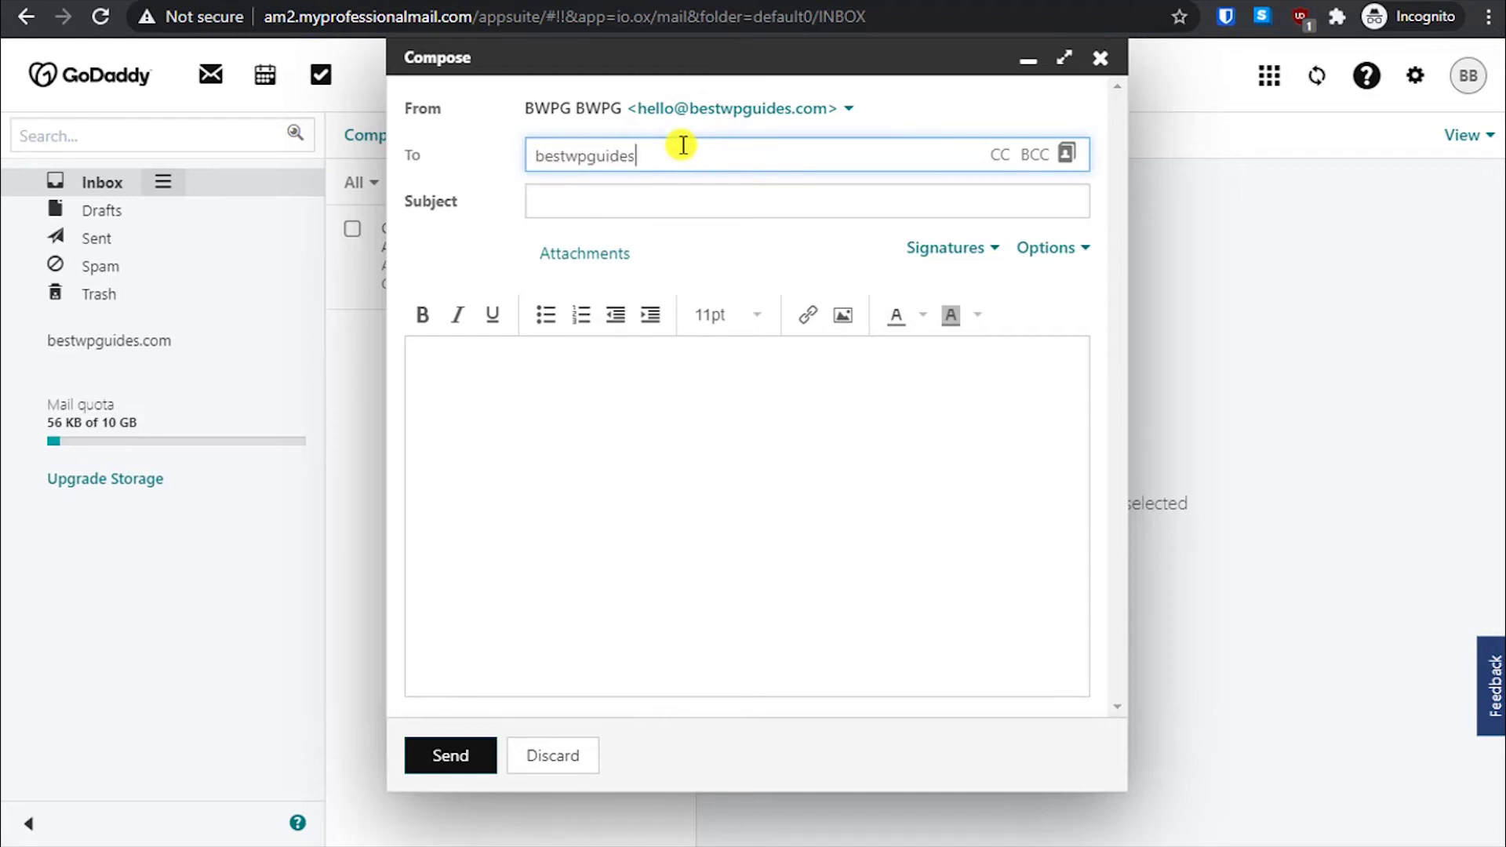
key("Return")
key("Tab")
key("Tab")
key("Tab")
type("Hello")
key("Tab")
key("Tab")
key("Tab")
key("Tab")
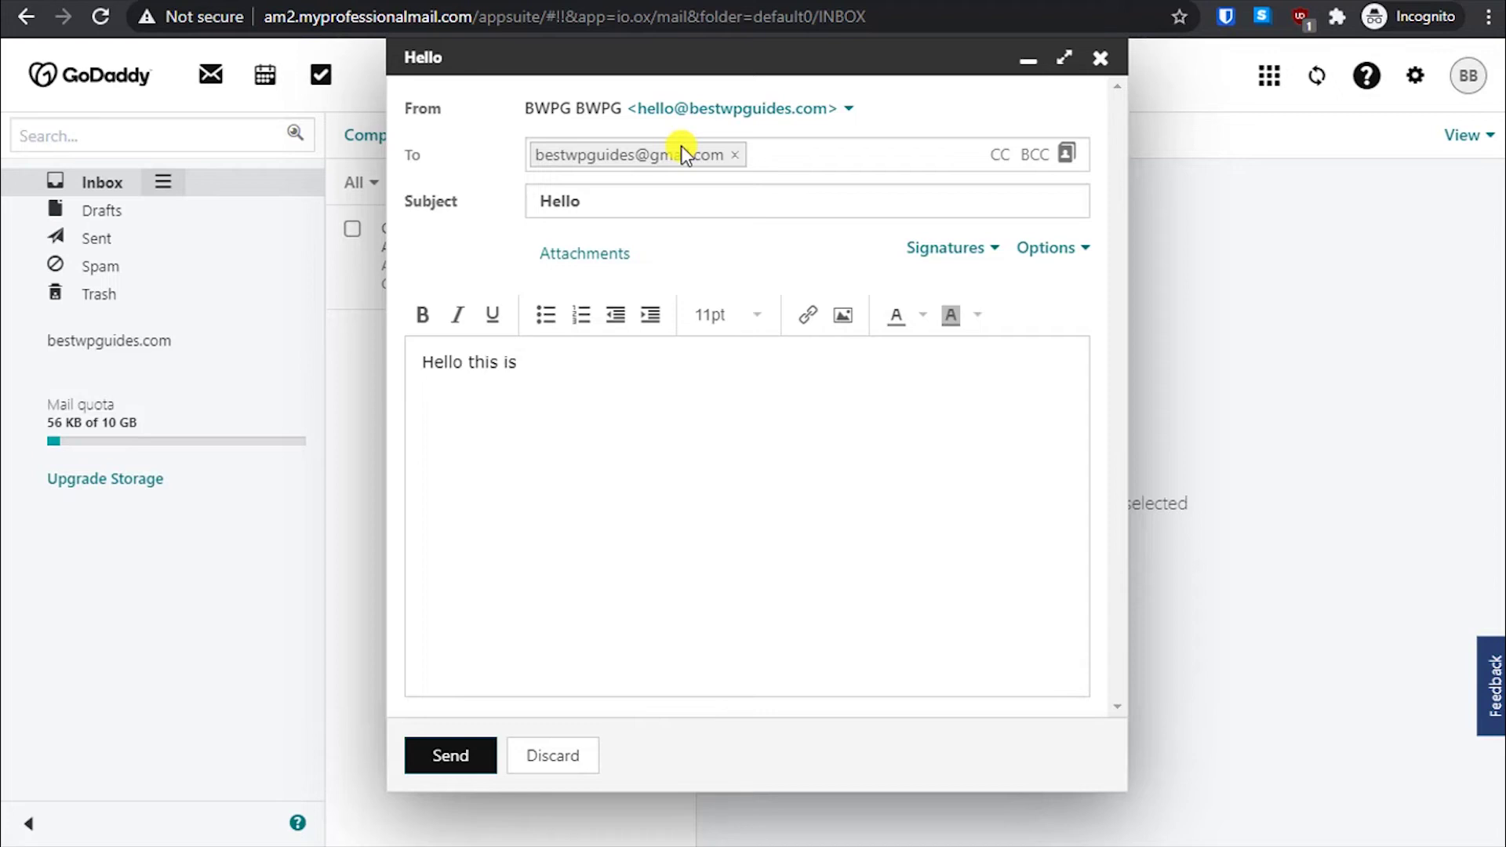
type("Hello this is from godaddy prof")
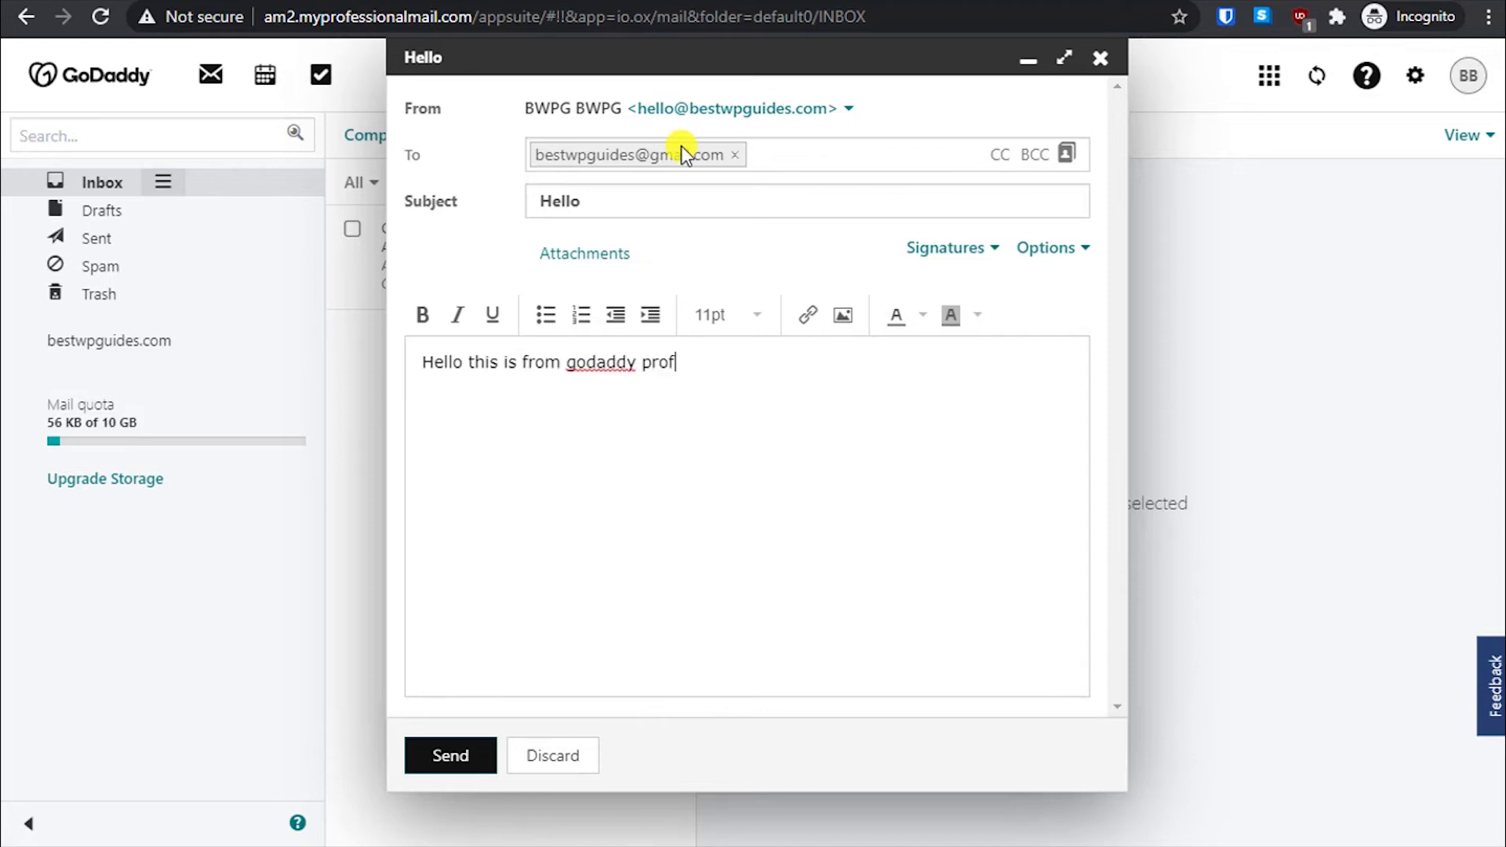
type("essional email.")
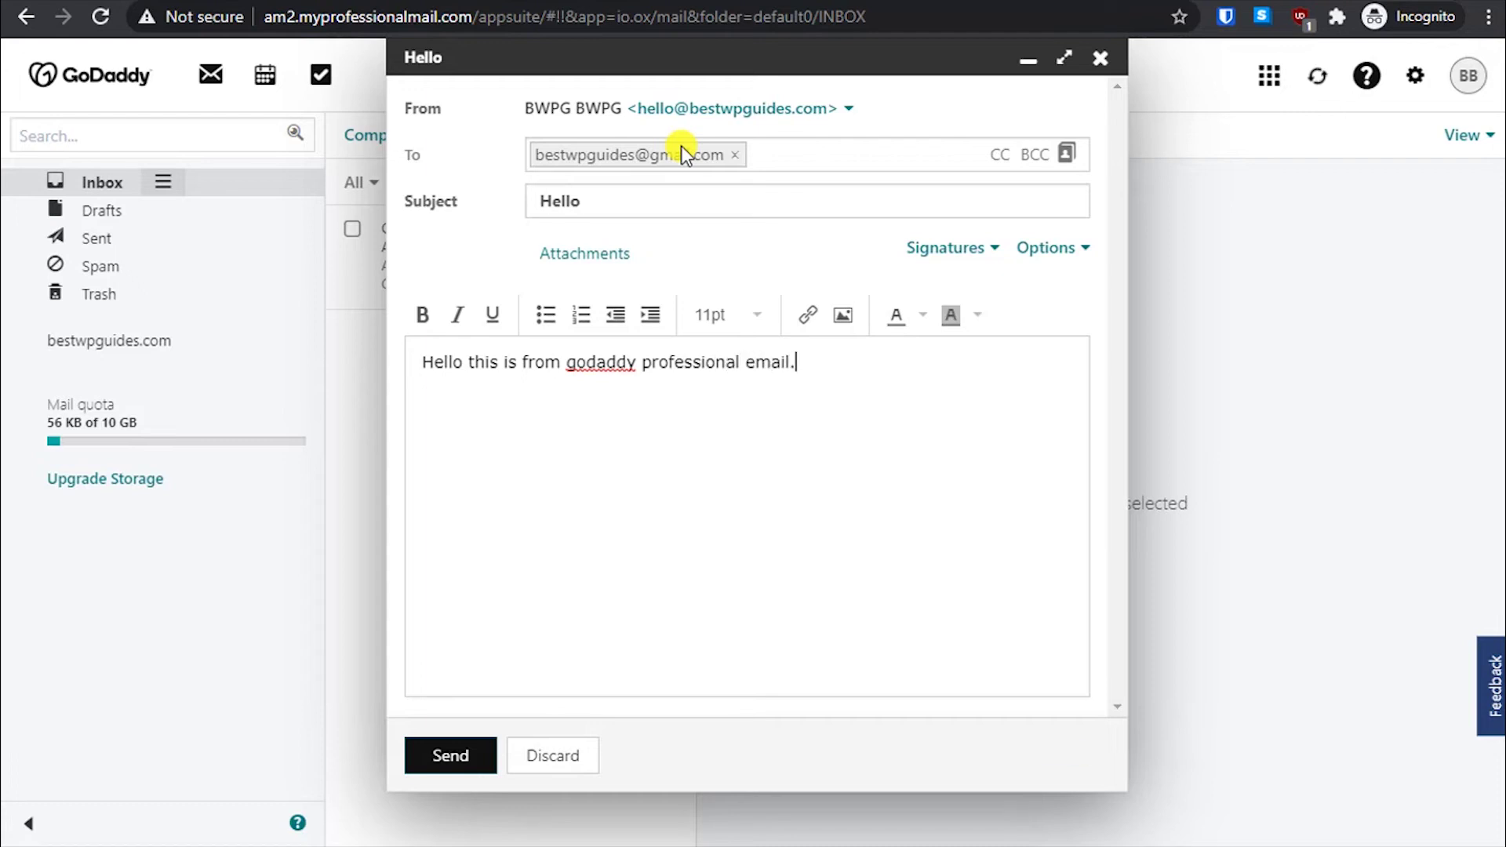
key("Return")
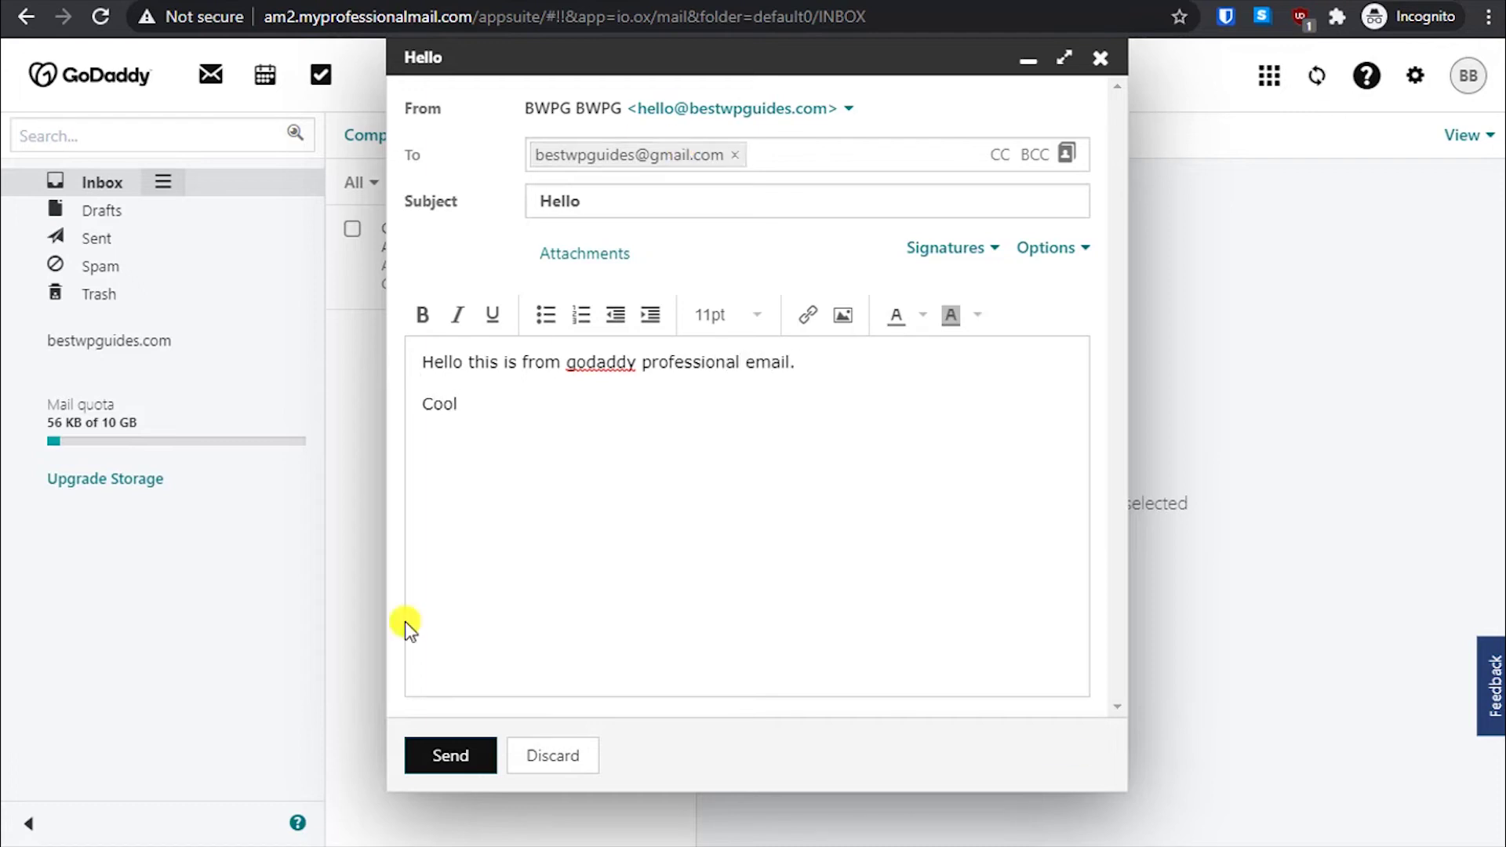
left_click(441, 753)
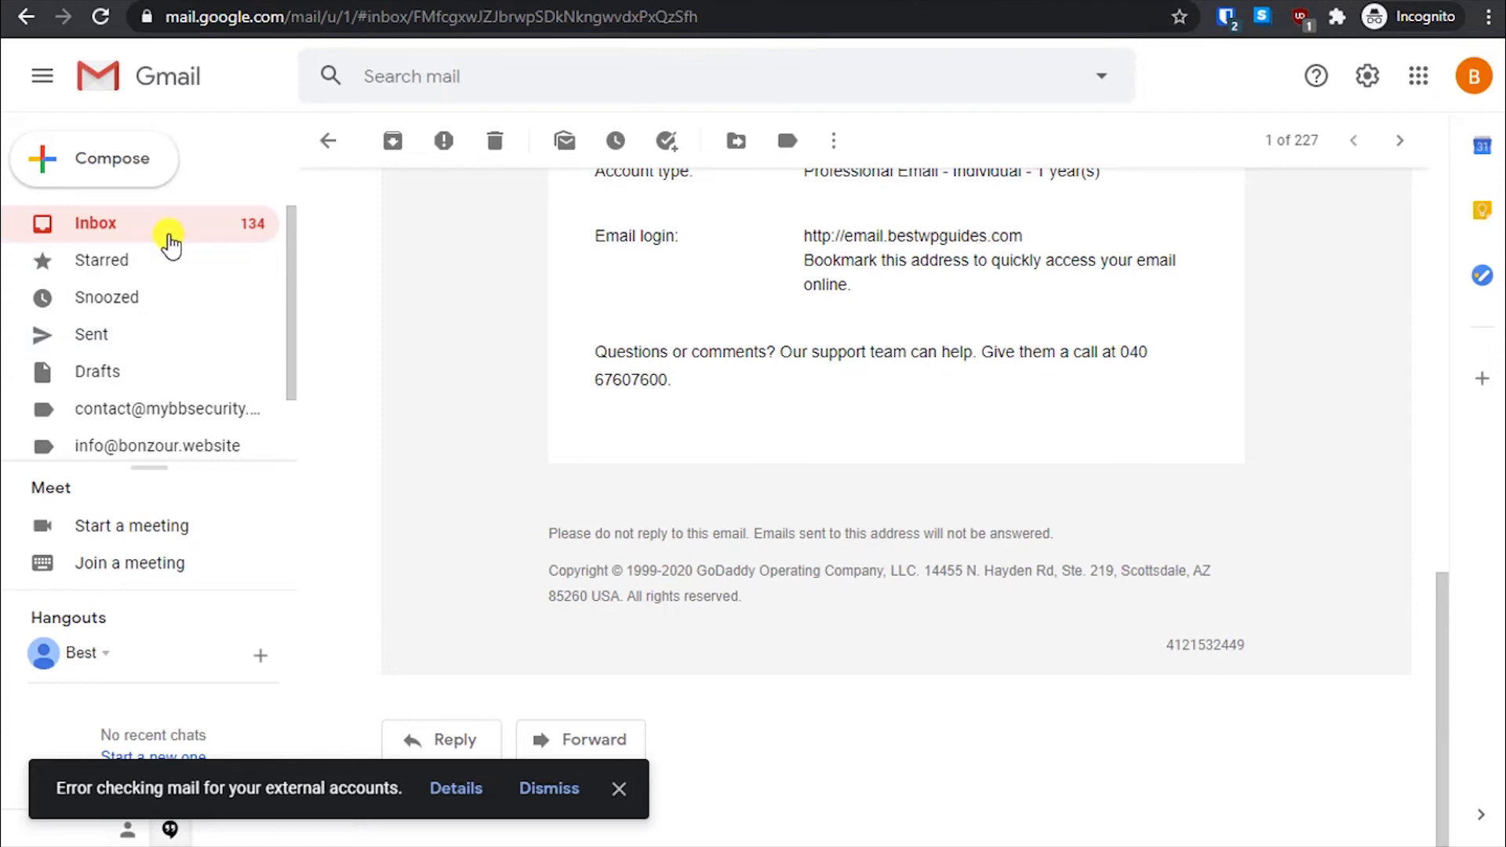
- Reload the Gmail inbox and check Promotions and Primary for the GoDaddy test email
left_click(159, 231)
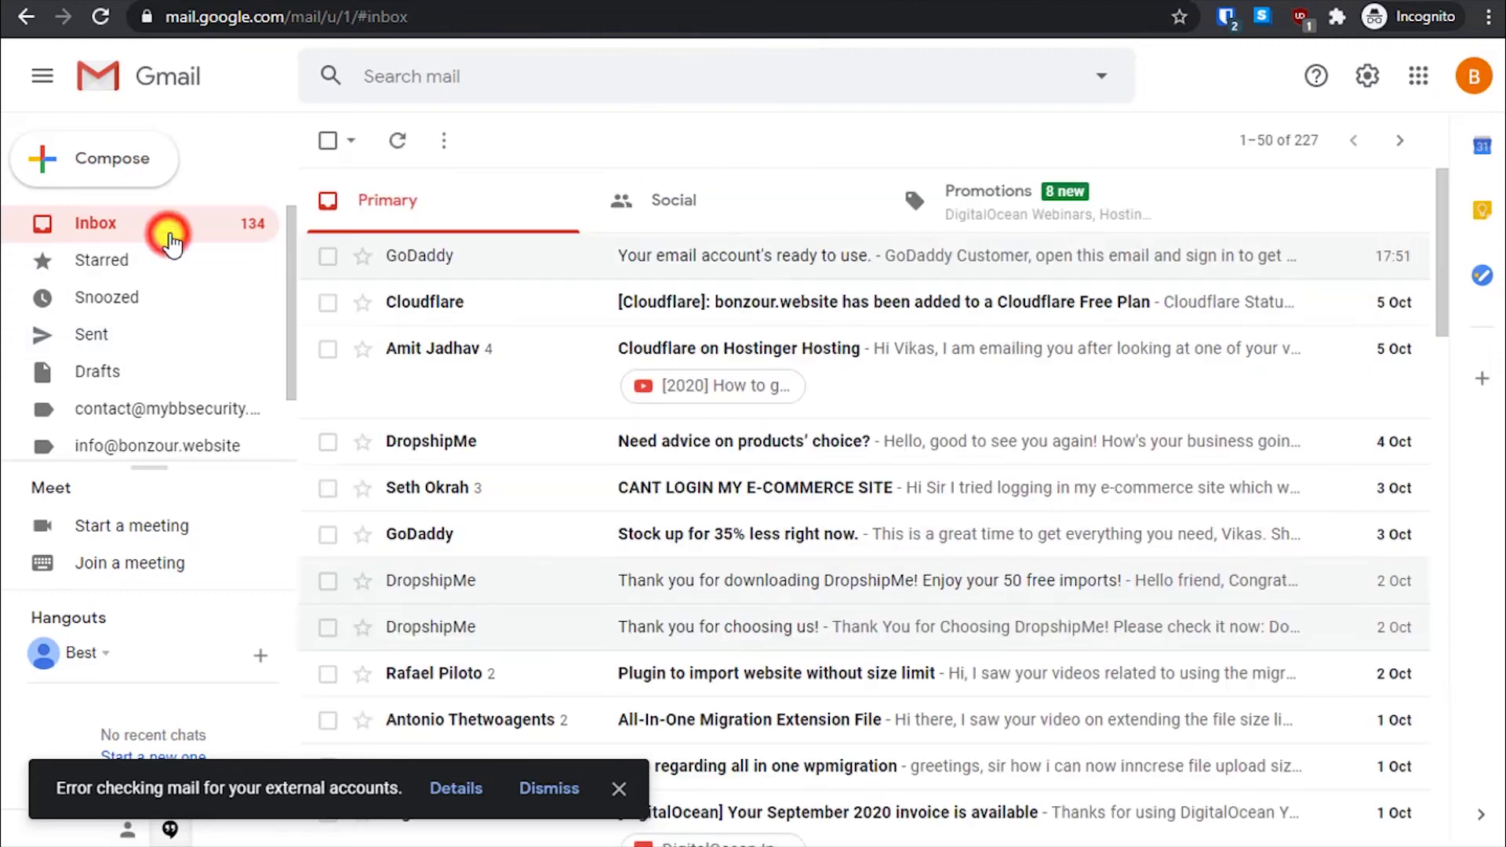
left_click(75, 227)
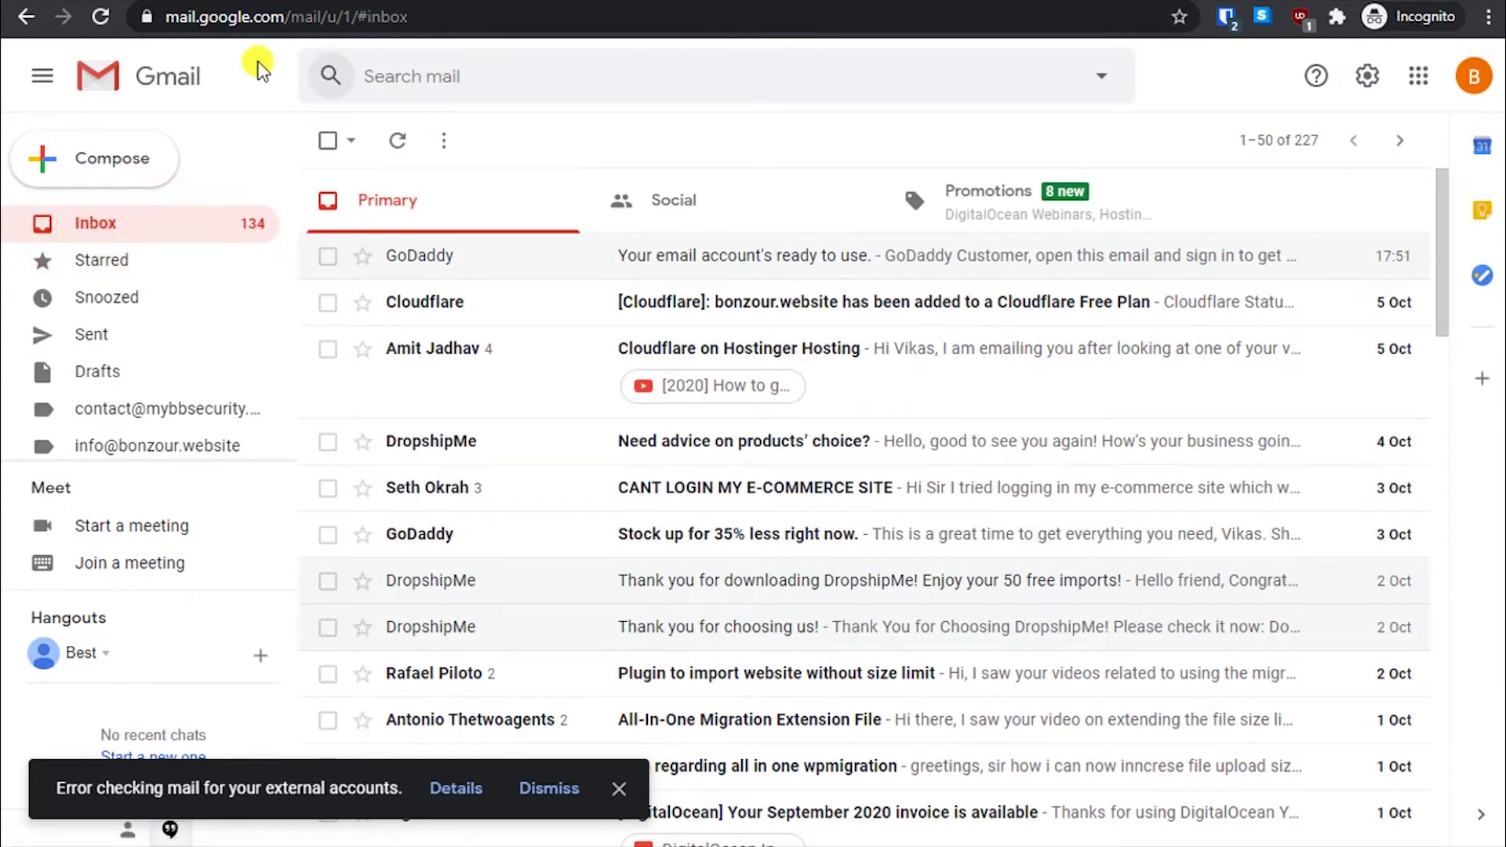
left_click(108, 17)
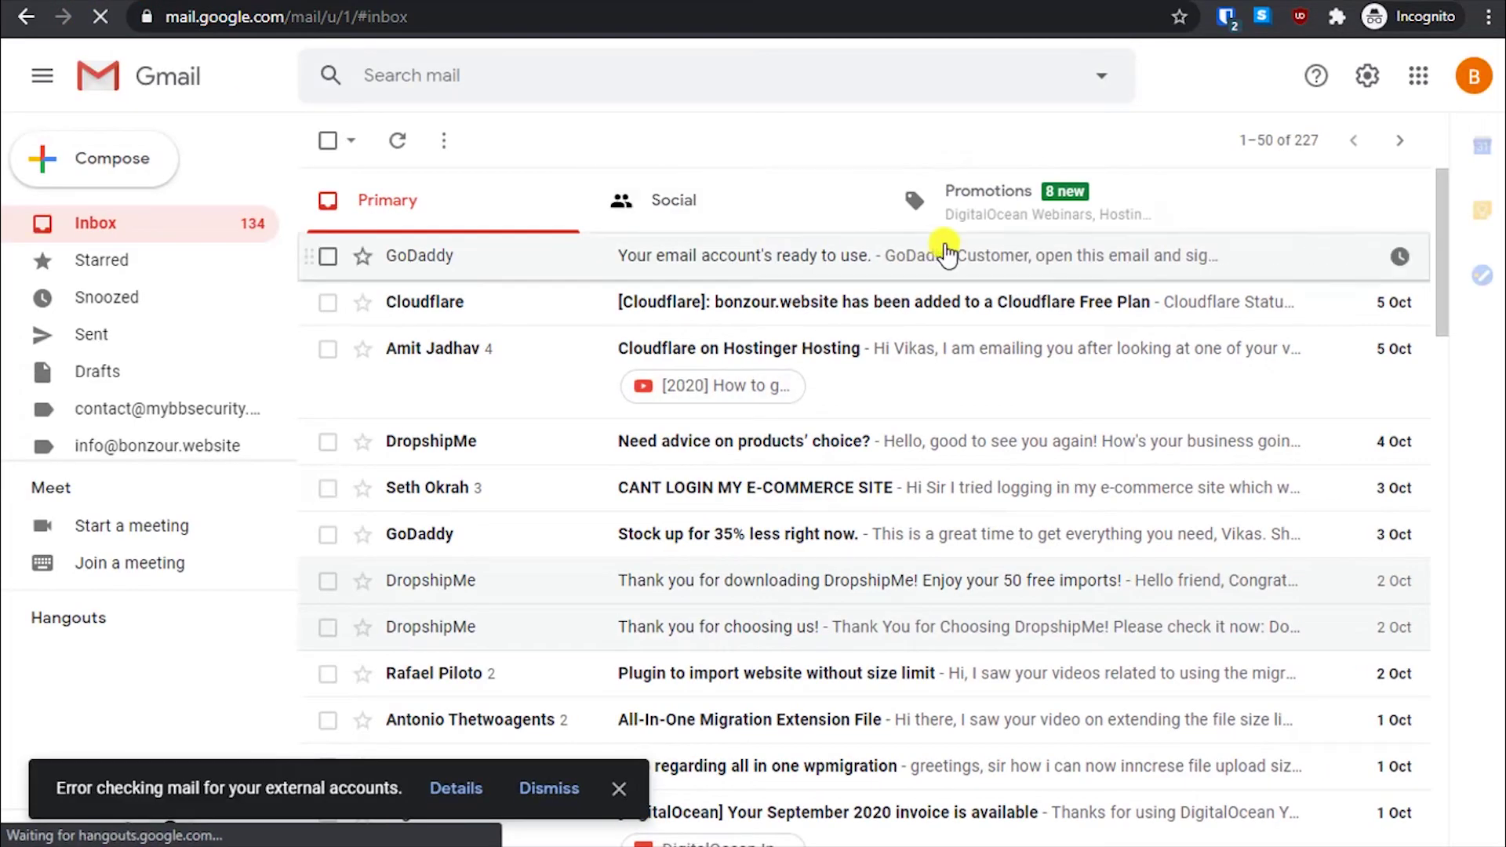
left_click(986, 223)
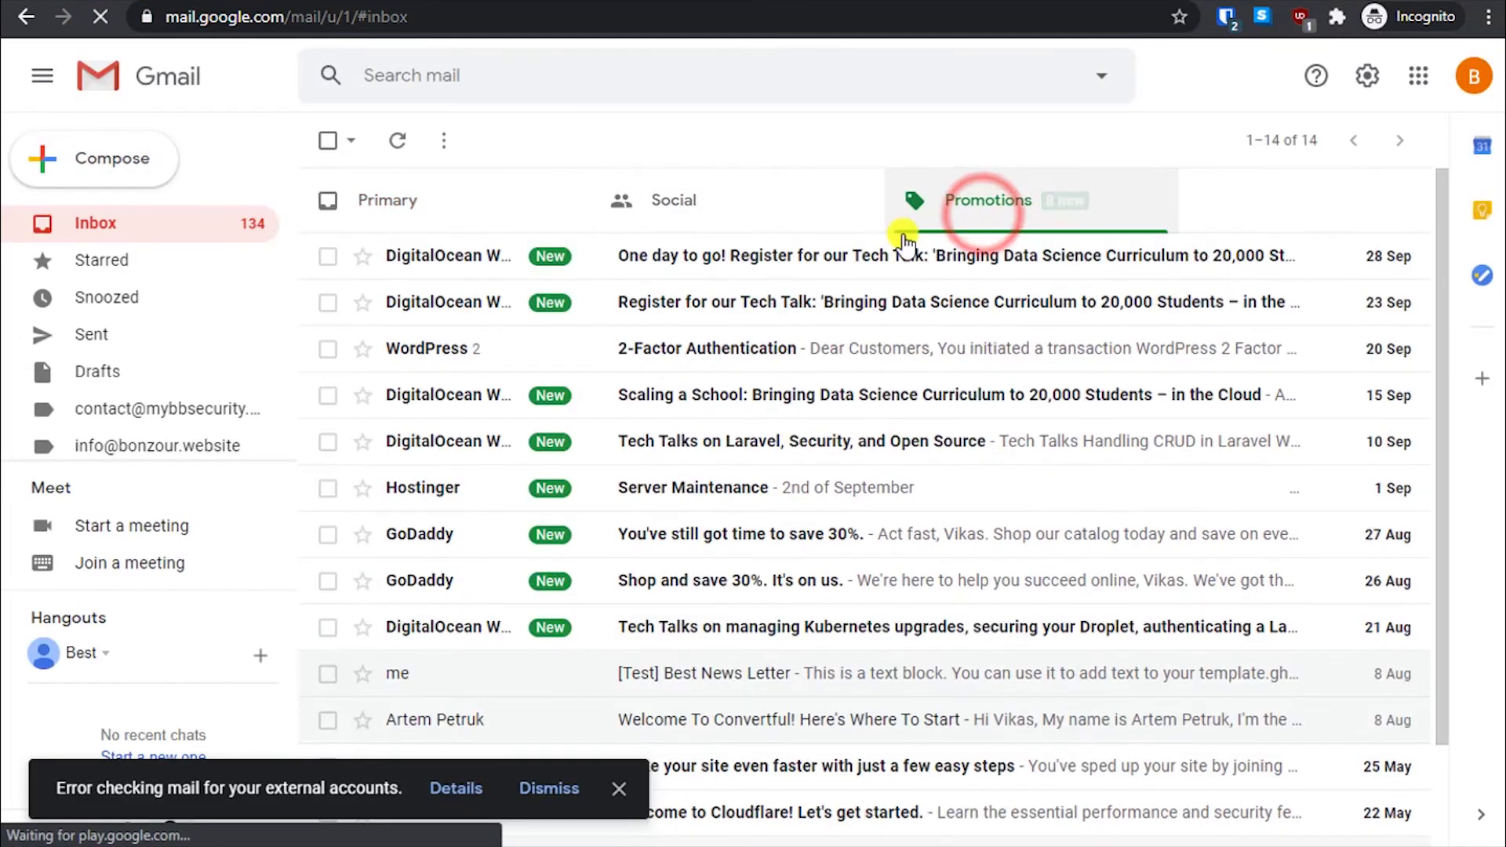
left_click(485, 202)
left_click(775, 259)
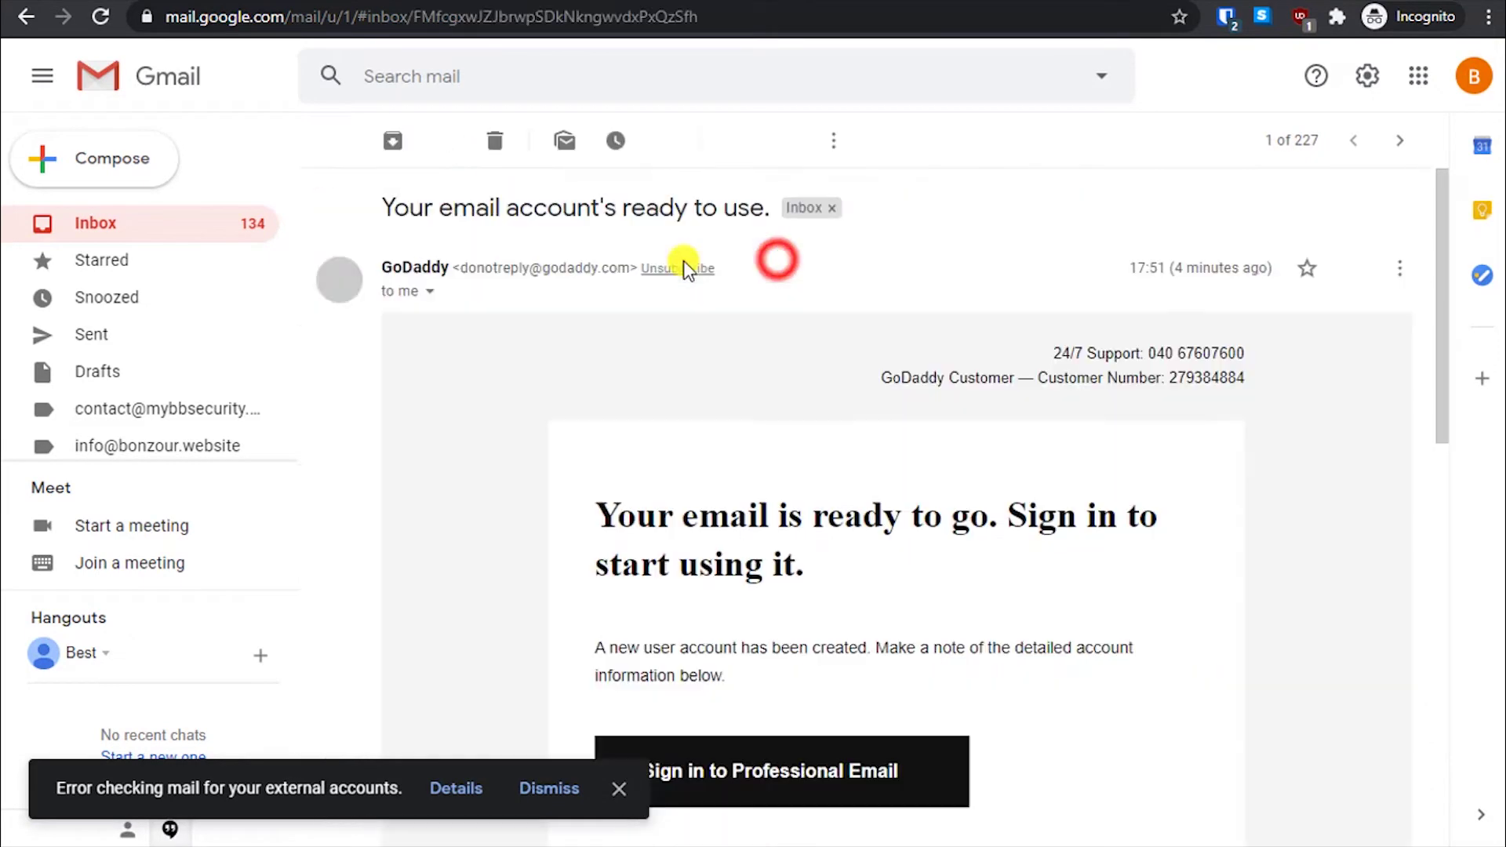
left_click(198, 230)
- Look in Gmail's Spam folder for the test email, then return to the inbox
scroll(154, 321, "down", 1)
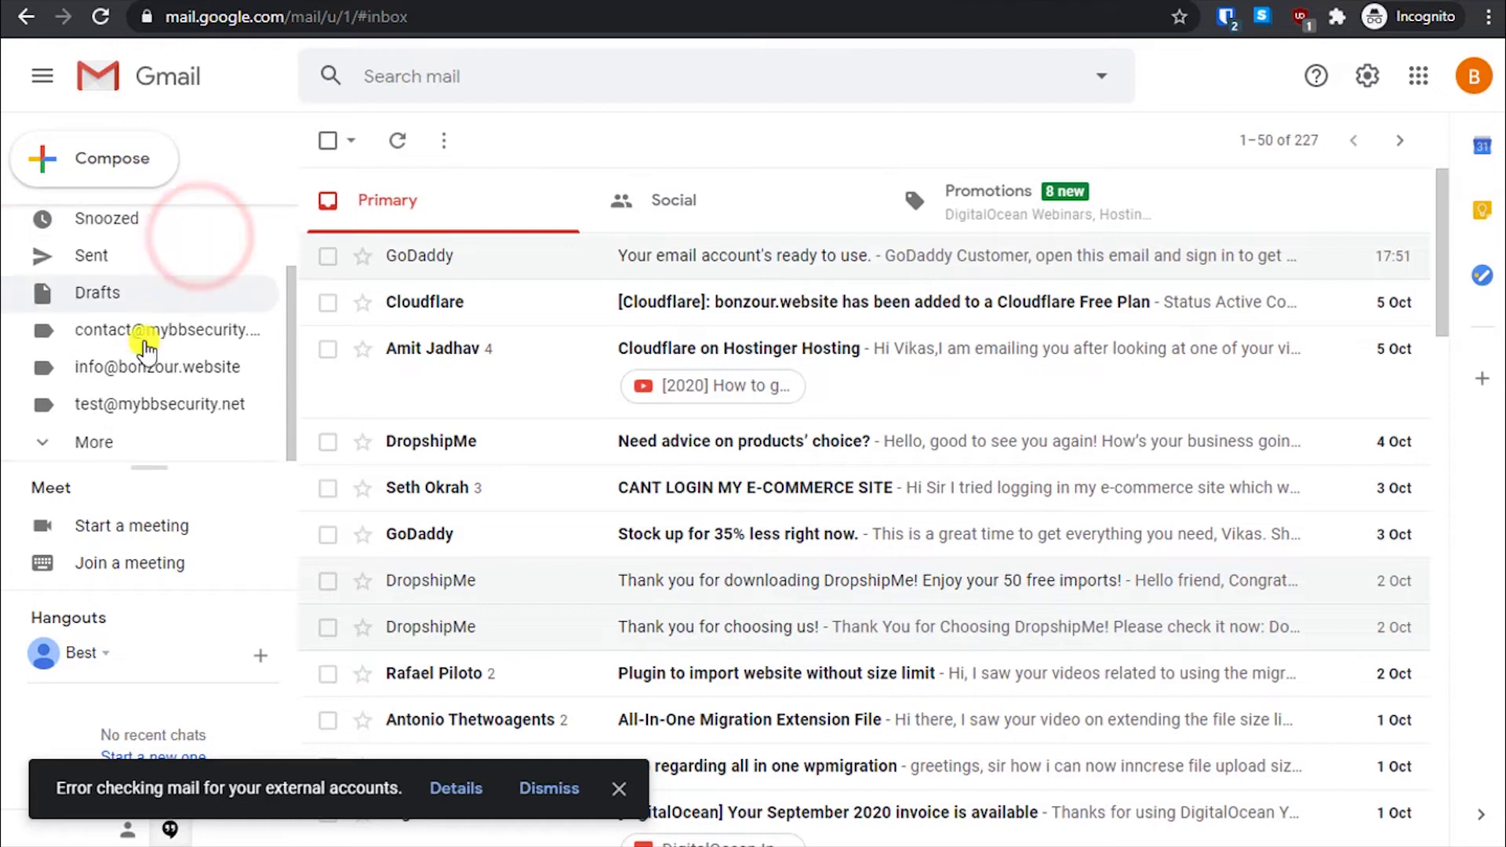
left_click(118, 439)
scroll(145, 384, "down", 3)
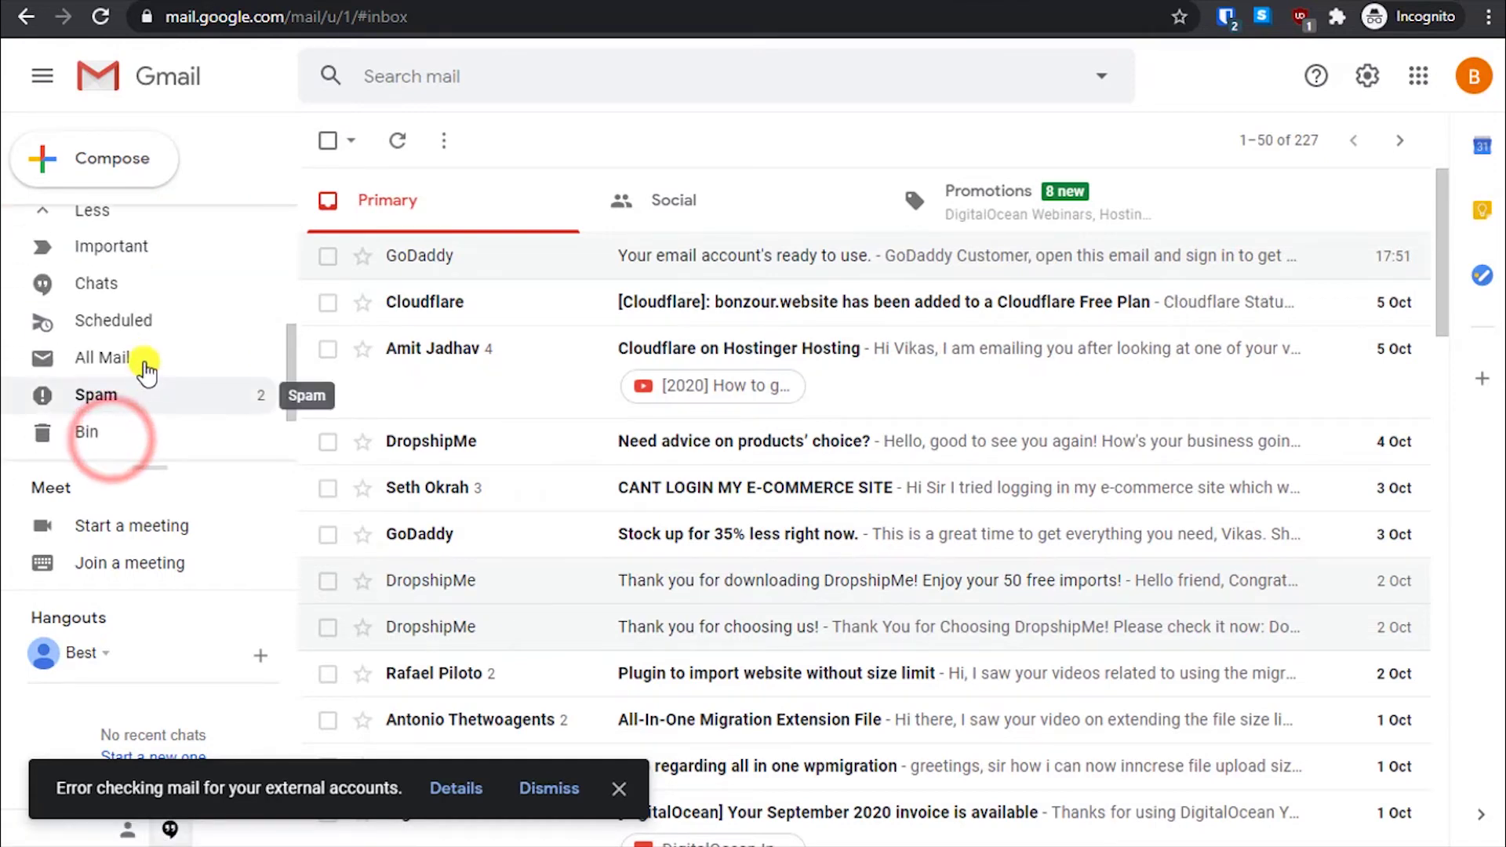
left_click(141, 395)
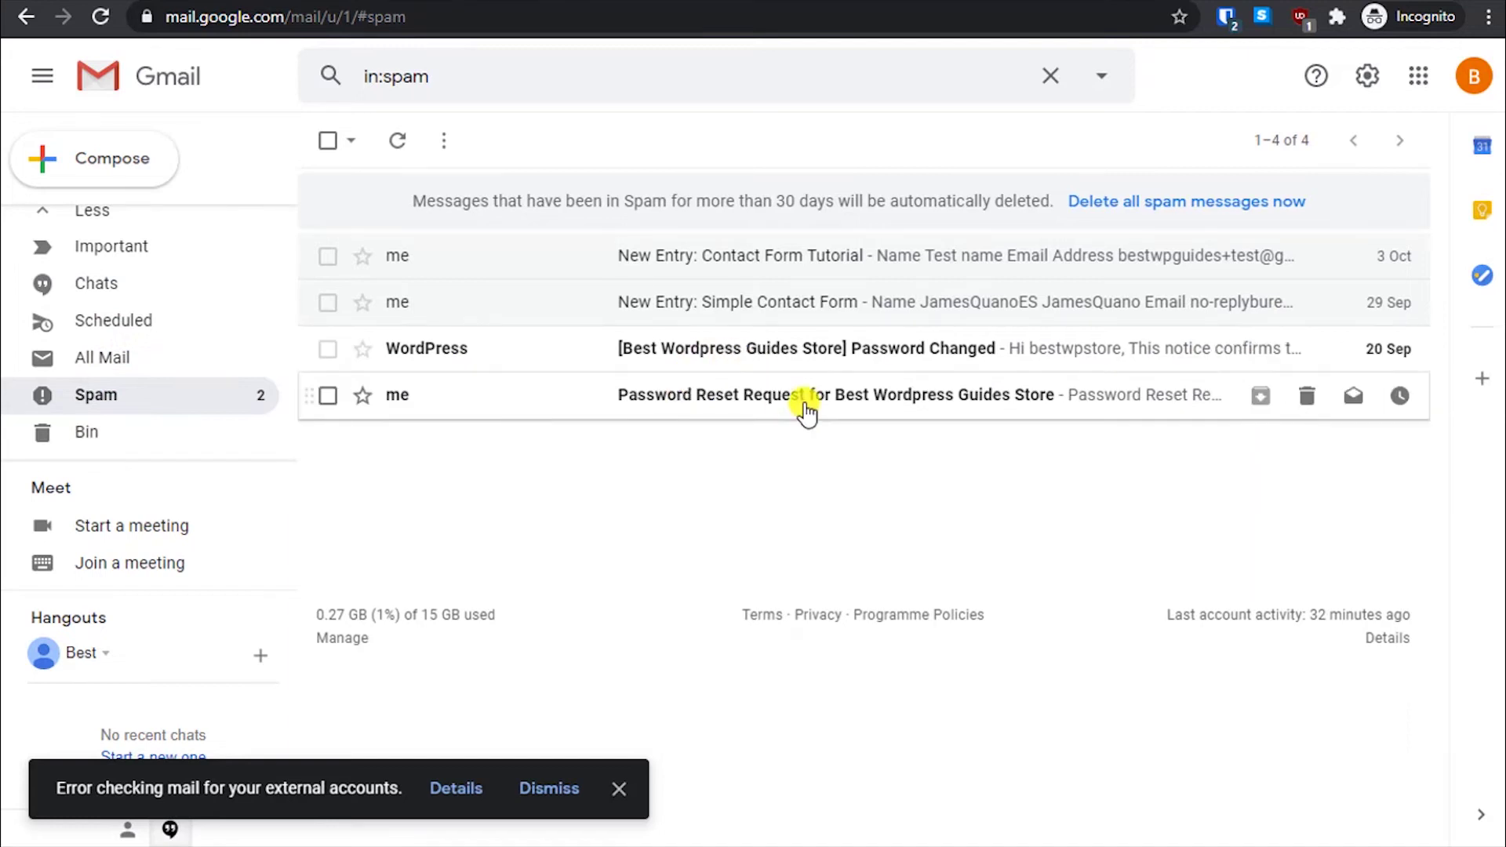
scroll(51, 316, "up", 3)
left_click(99, 223)
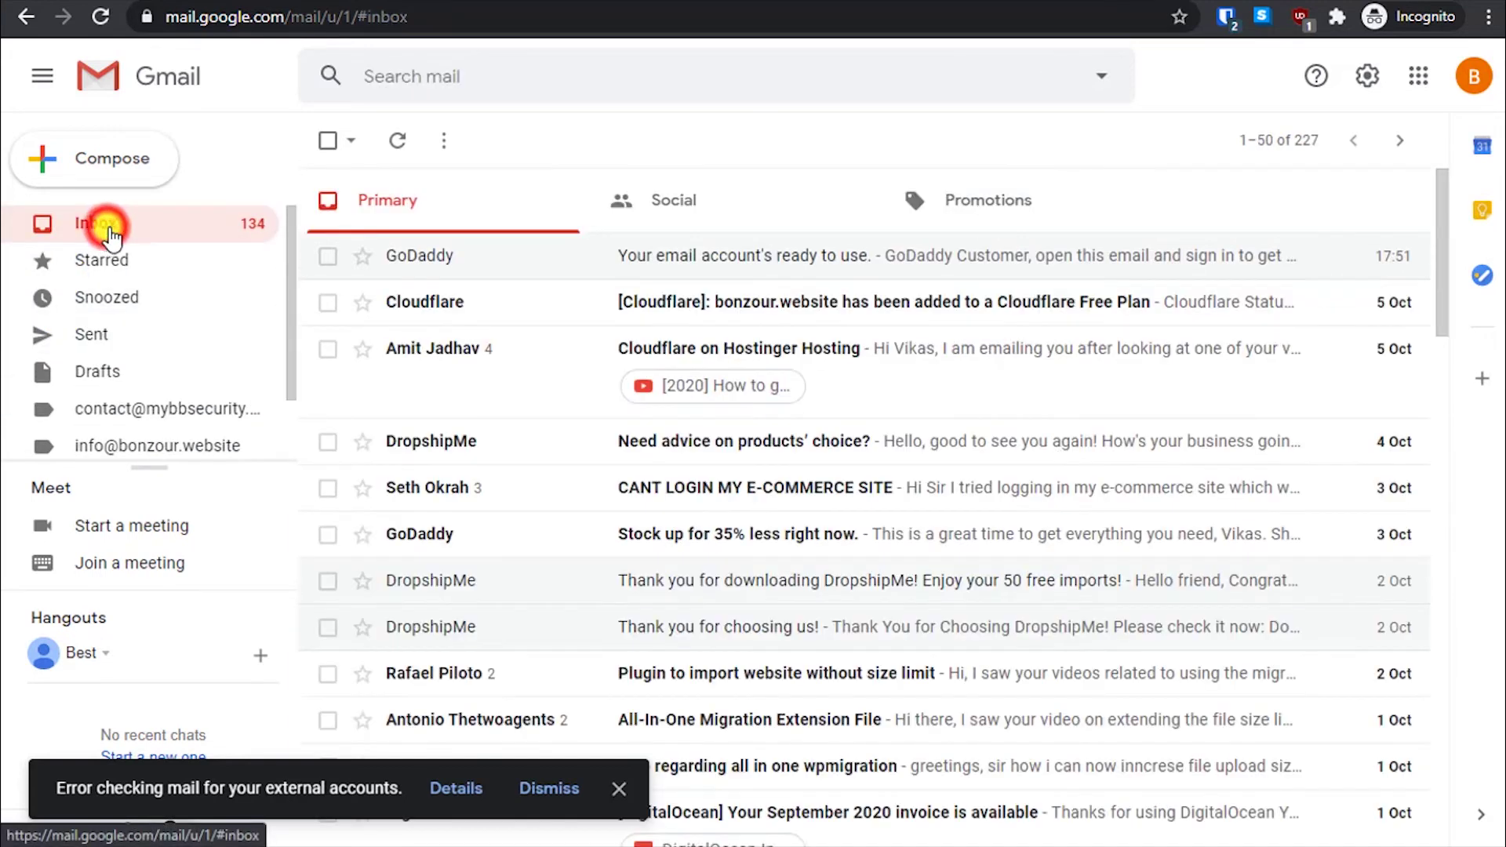
- In GoDaddy webmail, open the sent 'Hello' message to verify its Gmail recipient
key("ctrl+Tab")
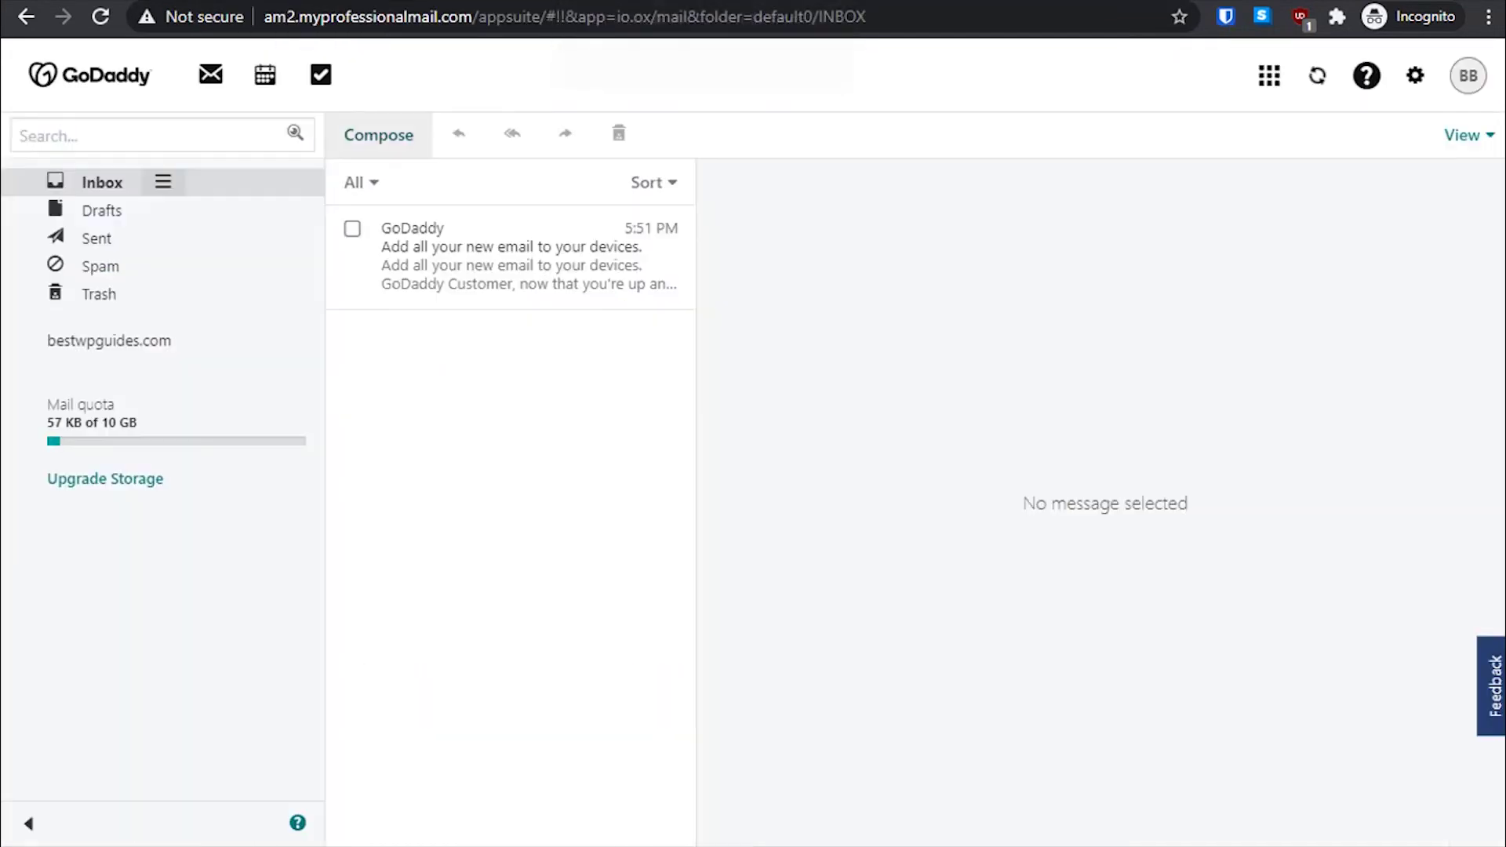
left_click(138, 238)
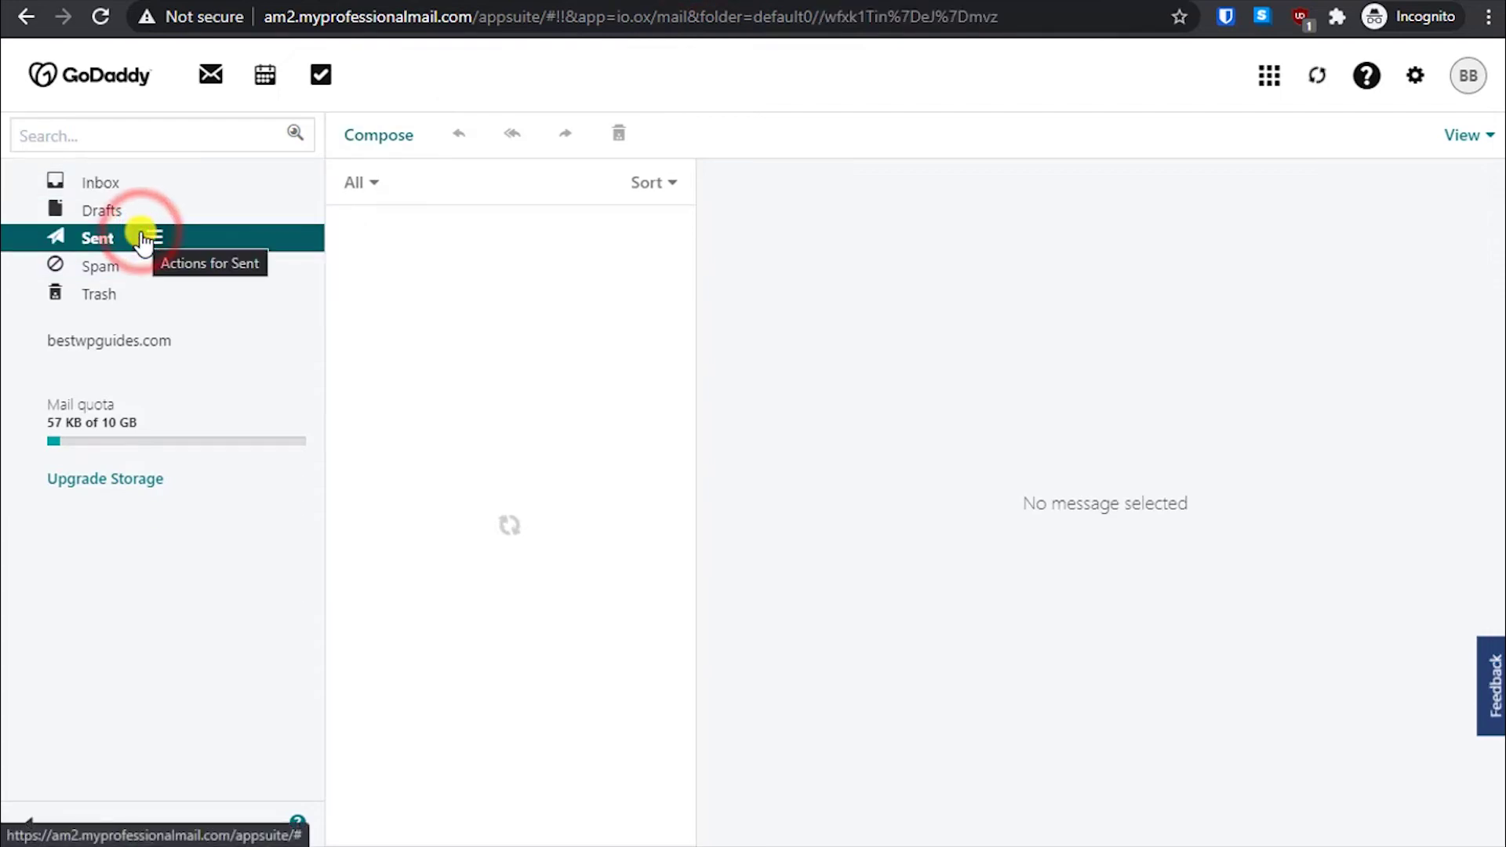
left_click(480, 271)
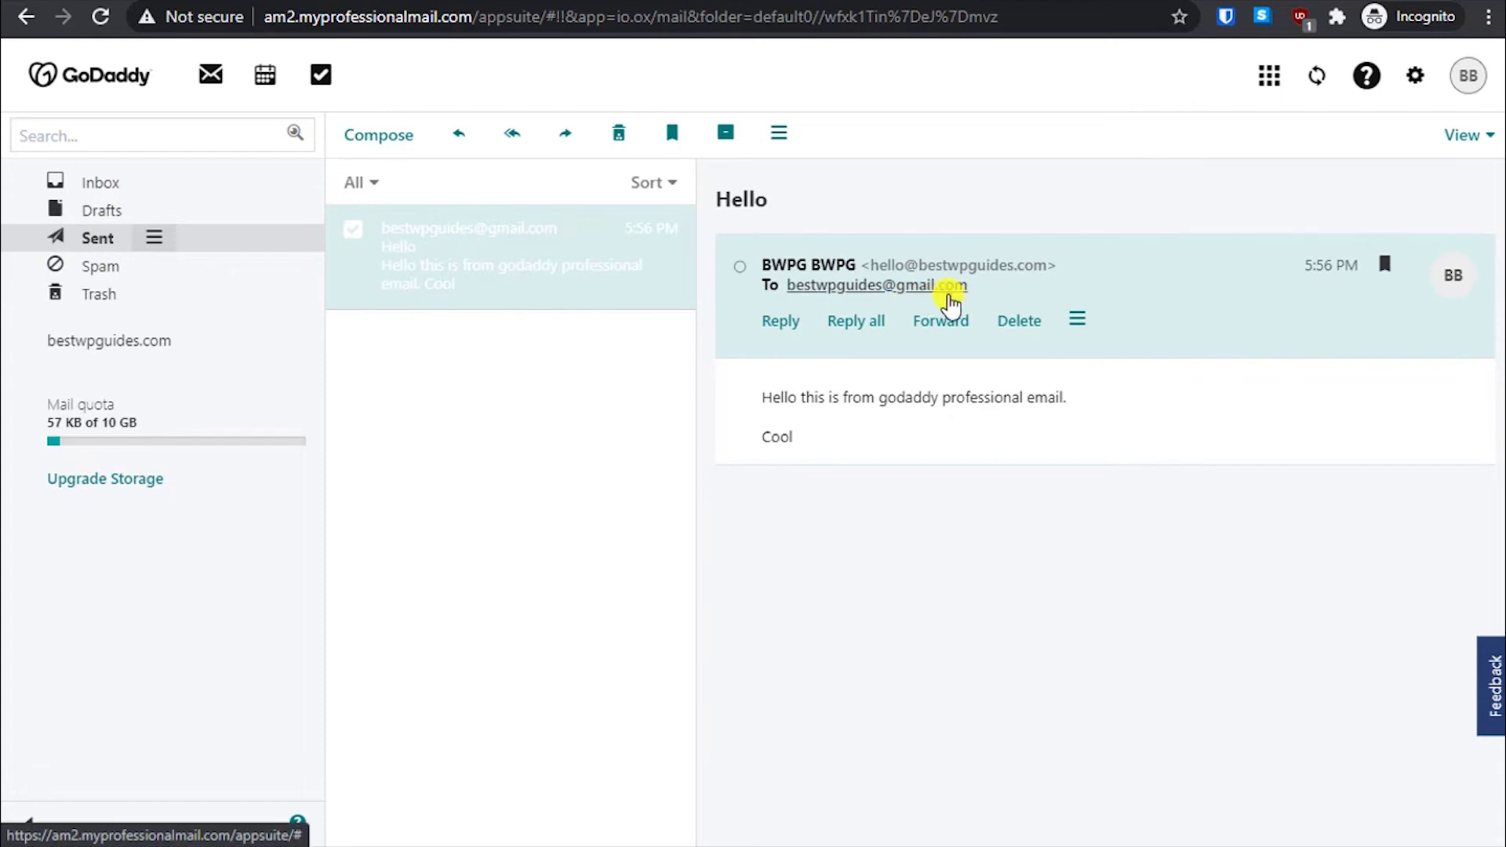
- Reload Gmail and recheck the Promotions and Social tabs for the test email
key("ctrl+Tab")
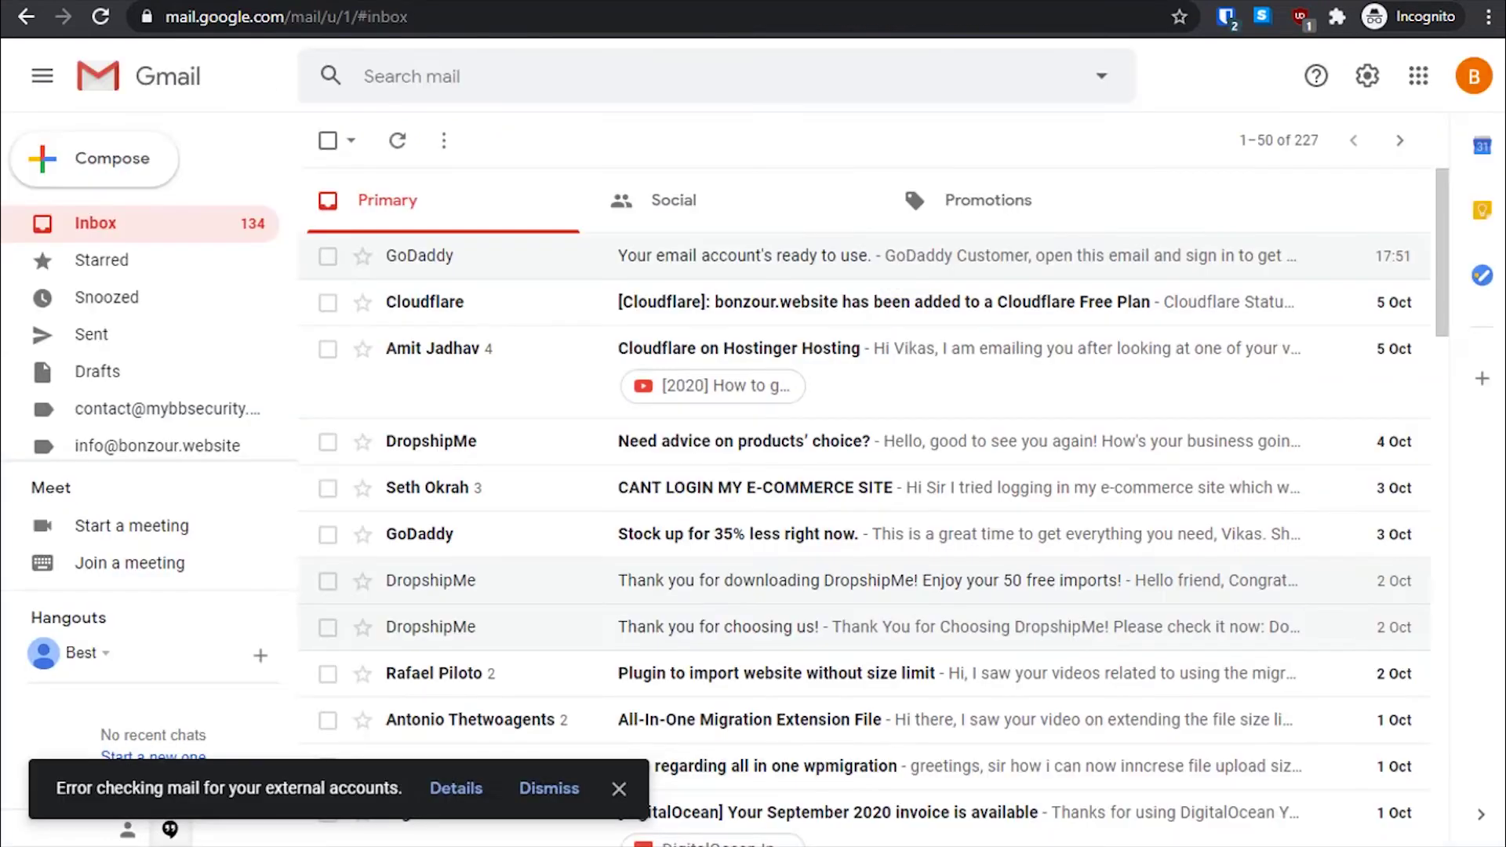
left_click(99, 227)
left_click(100, 16)
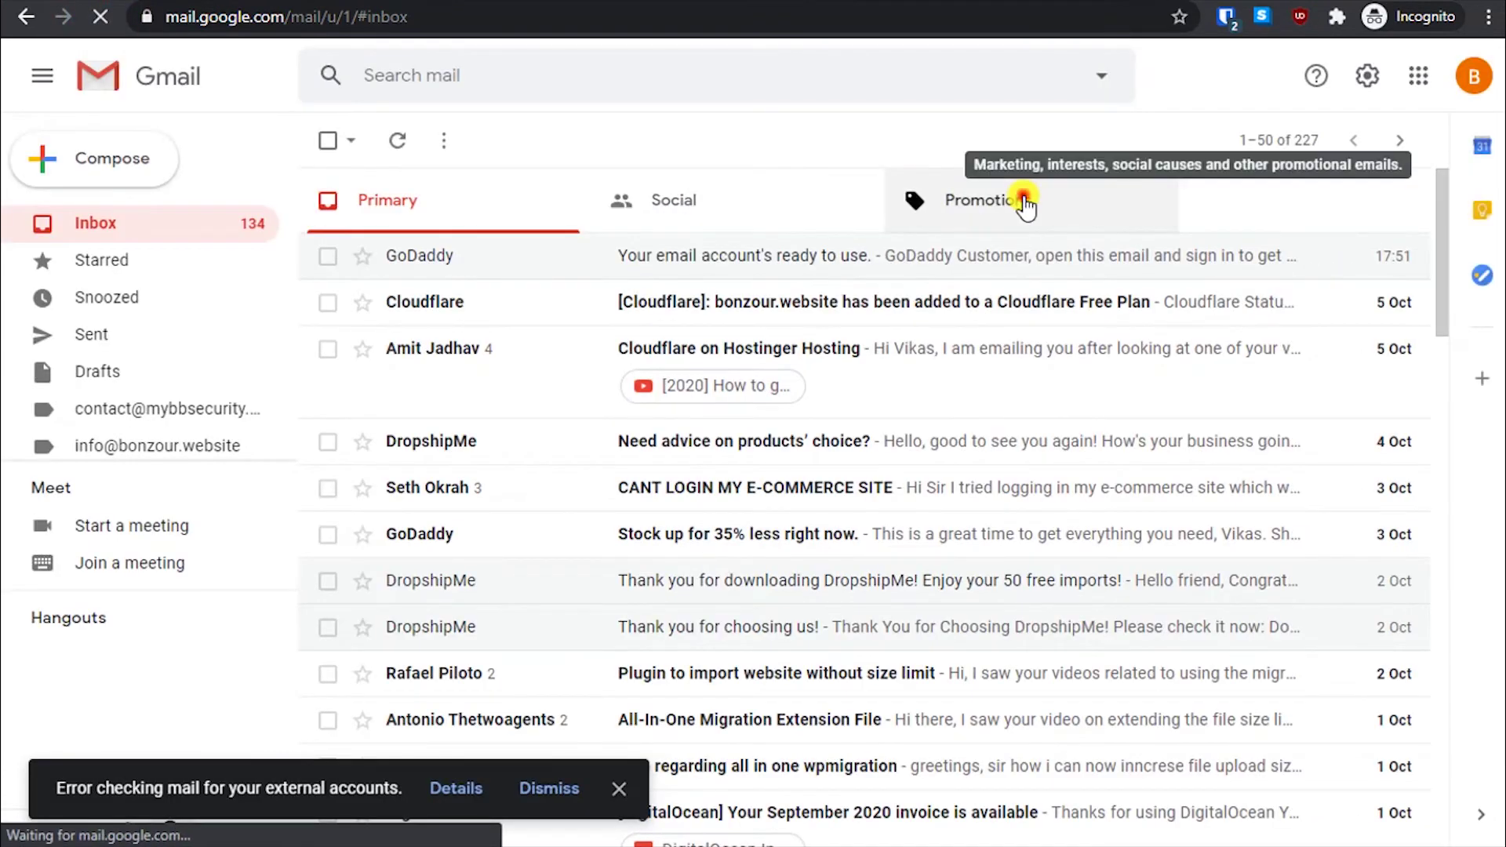
left_click(1023, 200)
left_click(827, 212)
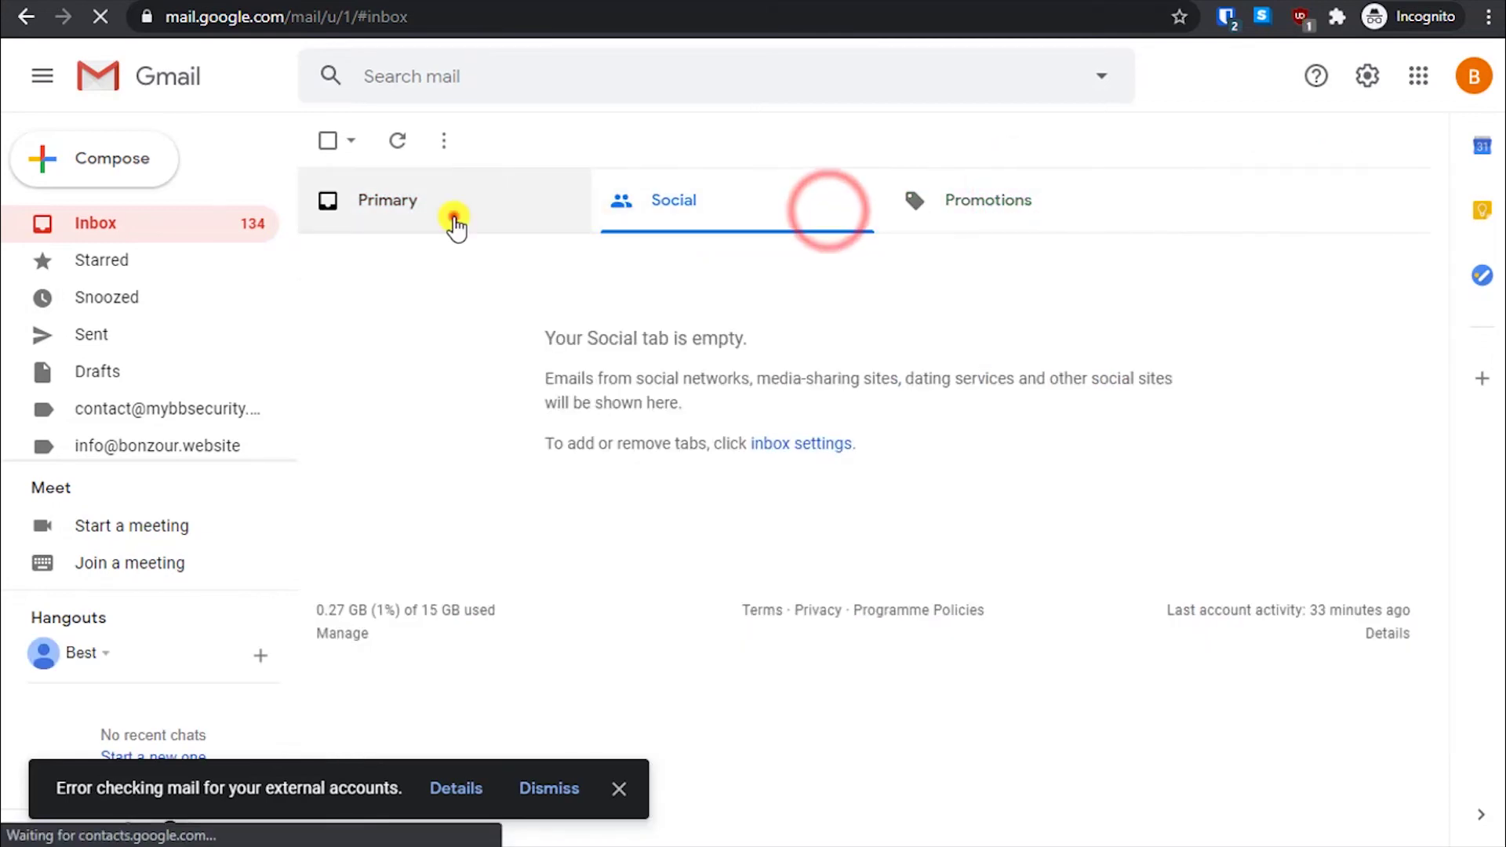
left_click(453, 215)
- Check Gmail's Spam folder for the test email again, then return to the inbox
scroll(118, 299, "down", 2)
left_click(100, 346)
scroll(125, 377, "down", 1)
scroll(117, 400, "down", 3)
left_click(141, 296)
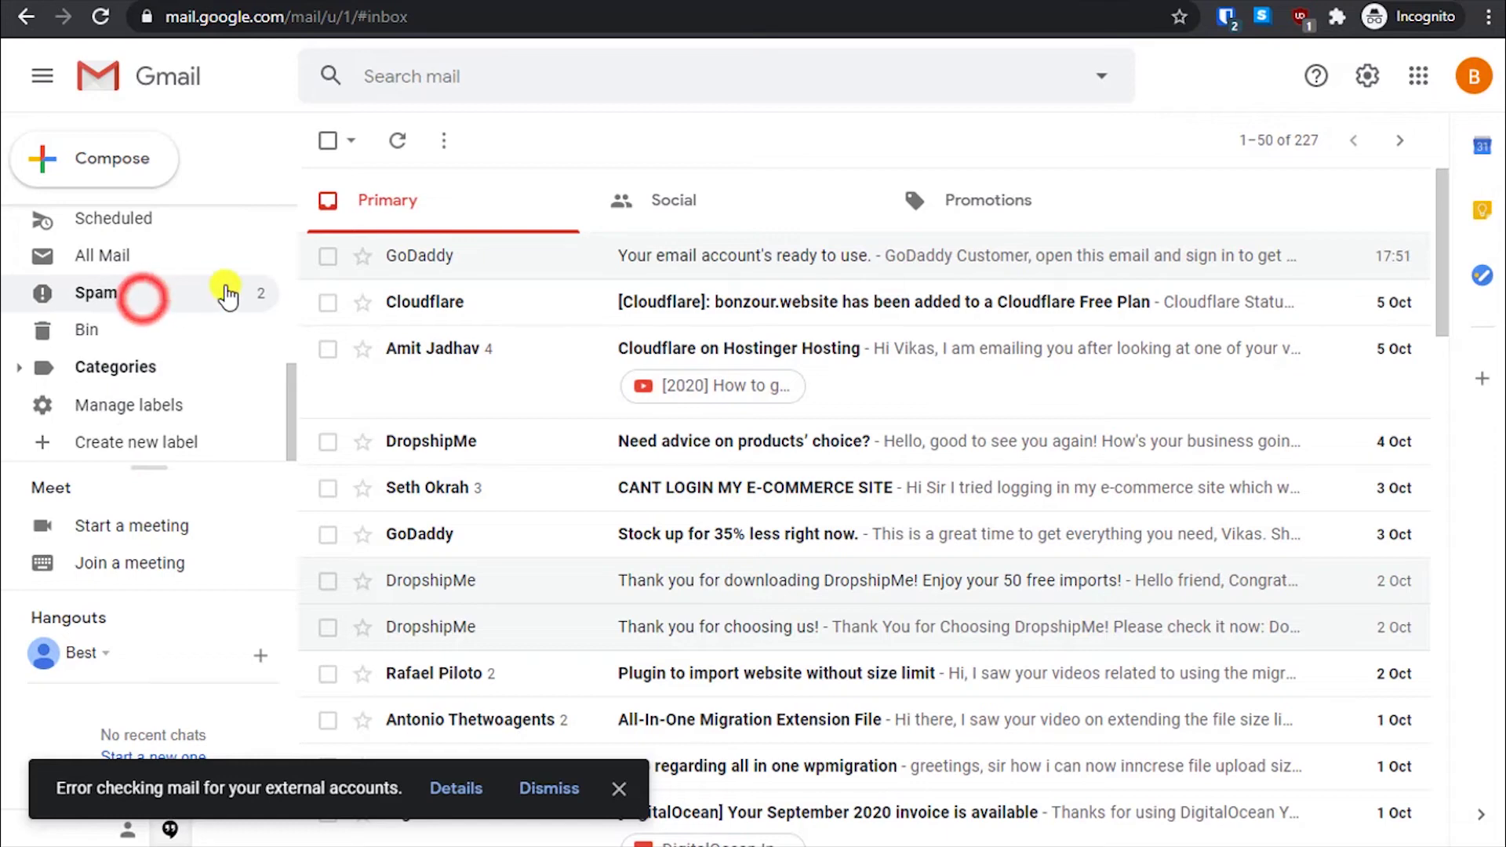
scroll(55, 346, "up", 1)
scroll(56, 345, "up", 3)
left_click(118, 227)
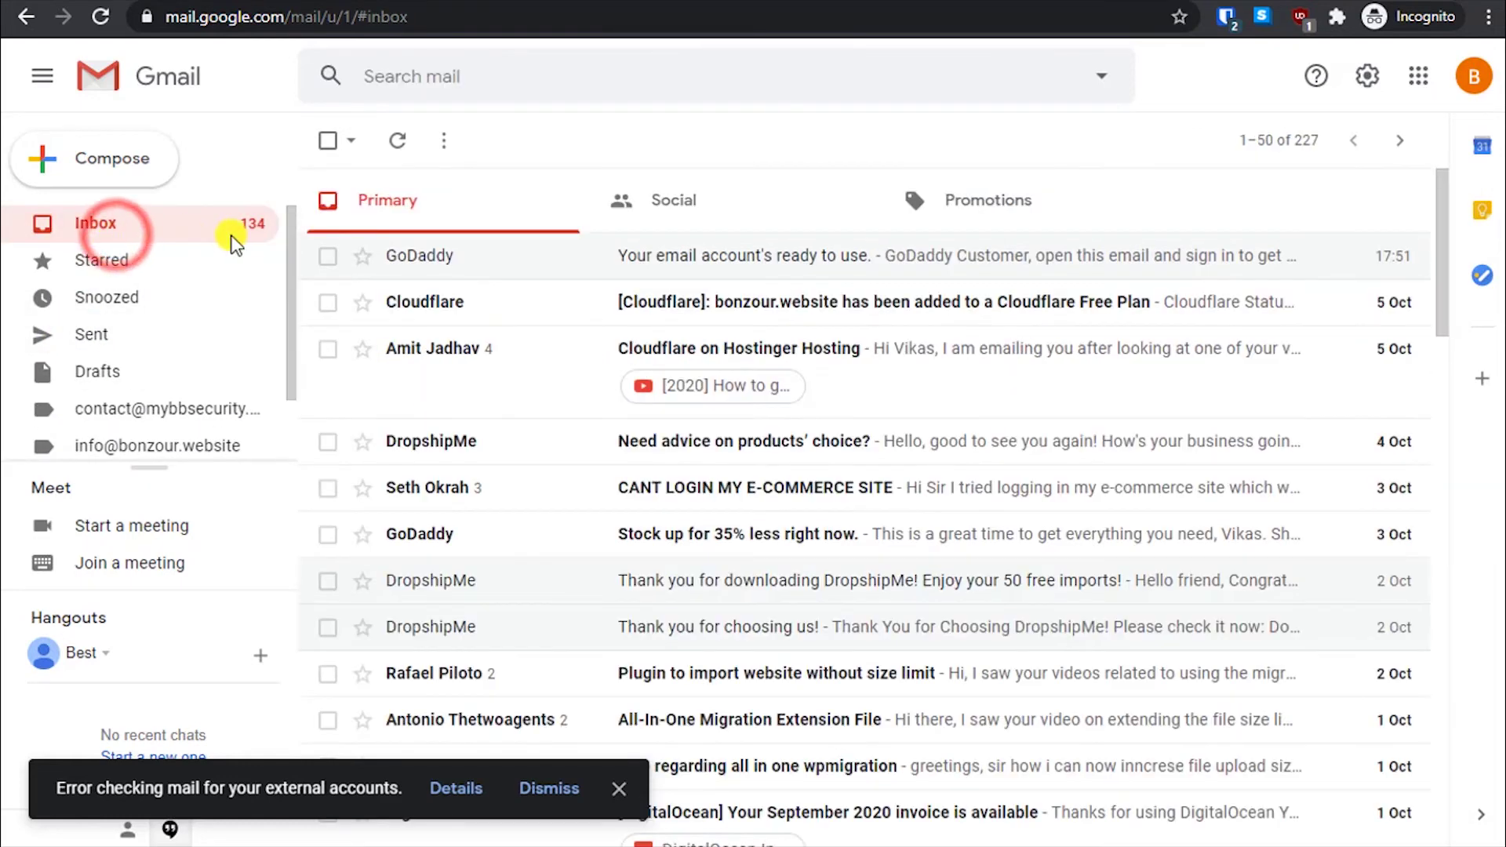
- Open GoDaddy's 'Your email account's ready to use.' message, then go back to the inbox
left_click(907, 259)
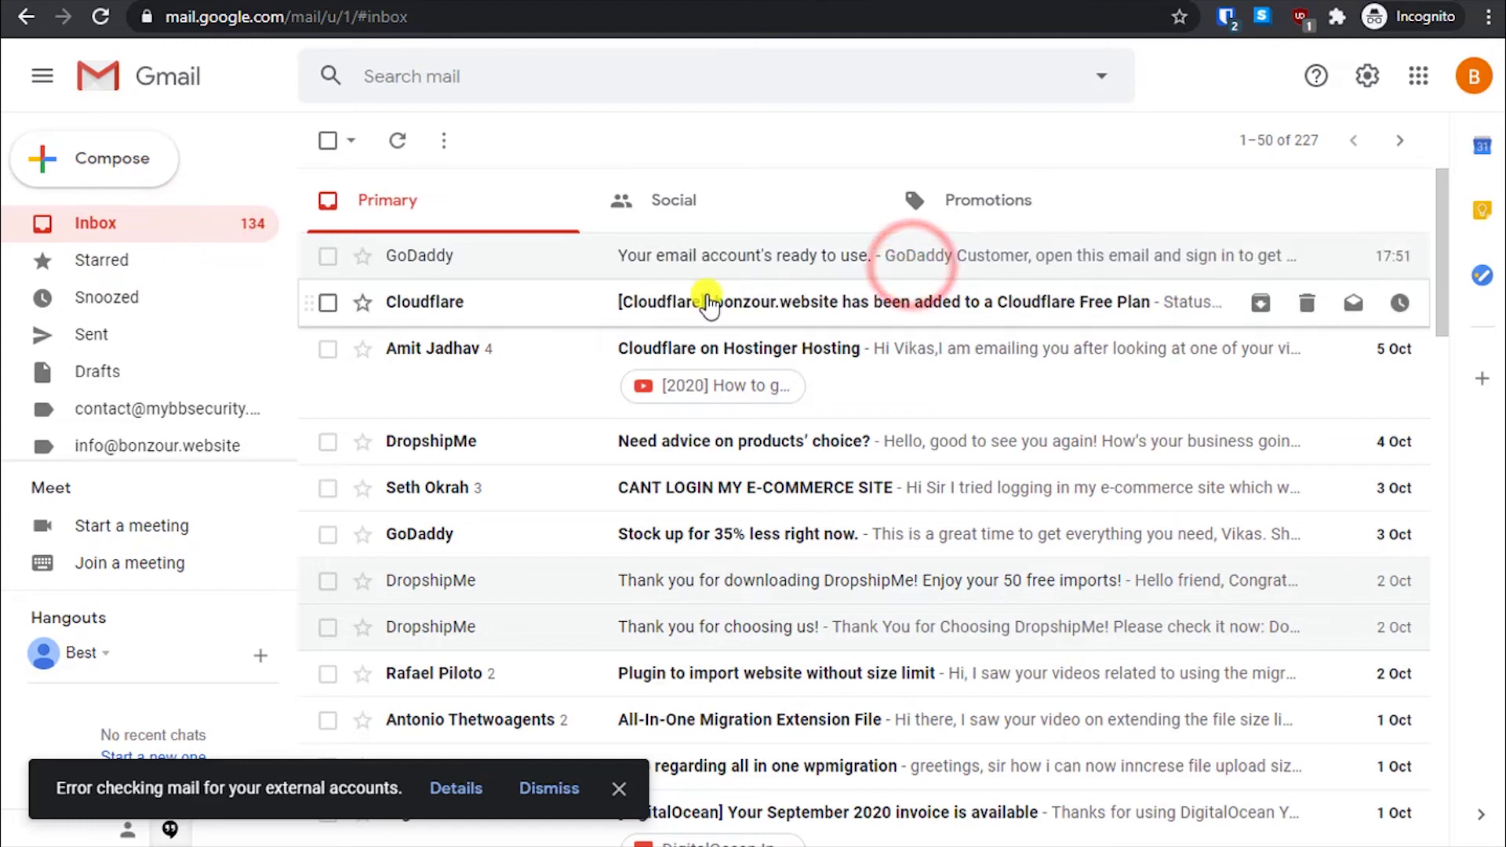
left_click(726, 260)
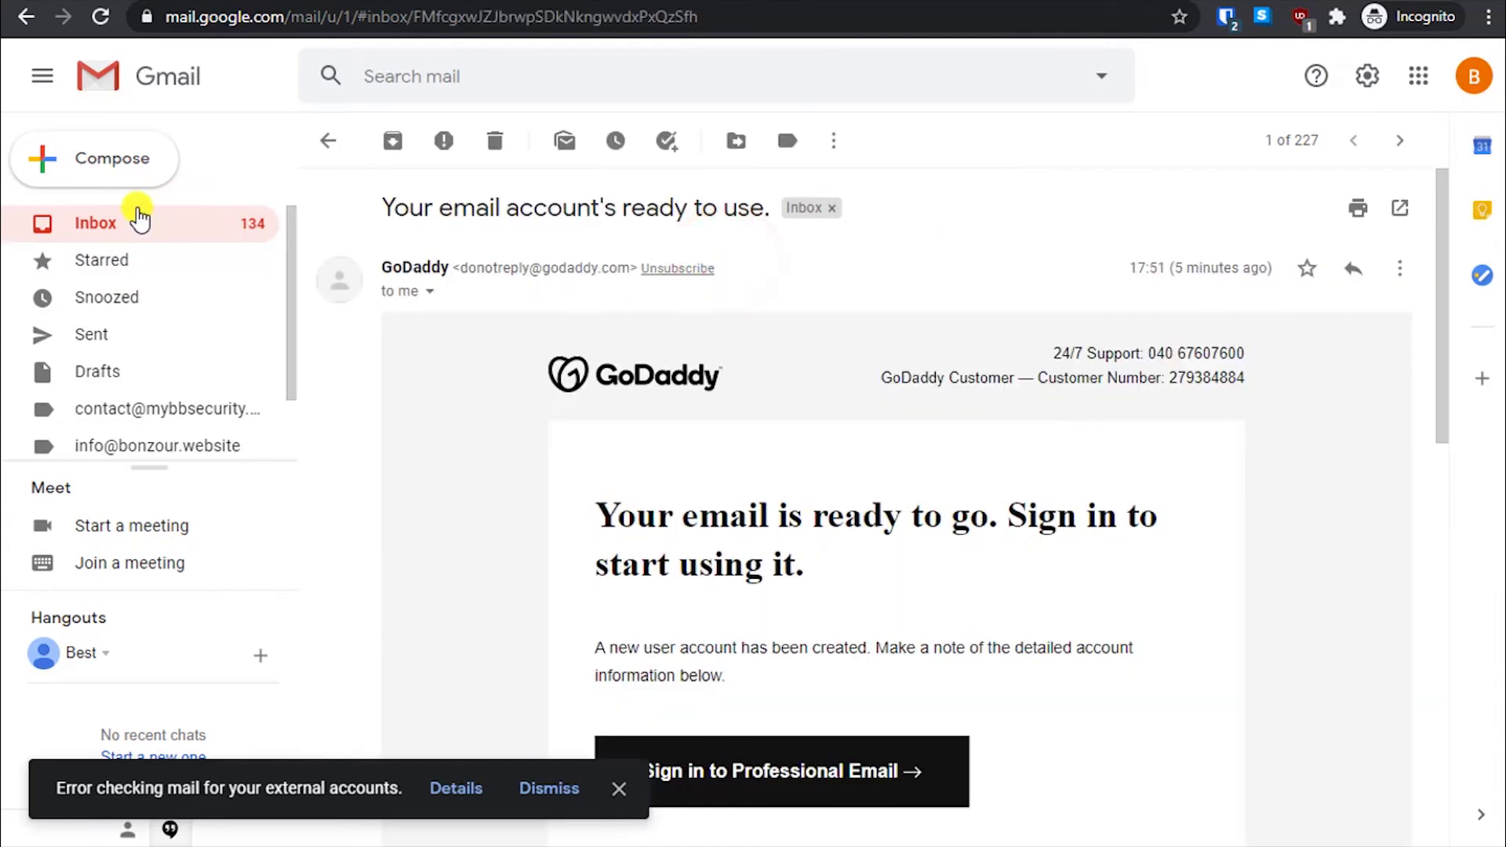
left_click(132, 220)
- Send the GoDaddy address a 'Test email' reading 'Hello this is a test email to new email id,'
left_click(128, 161)
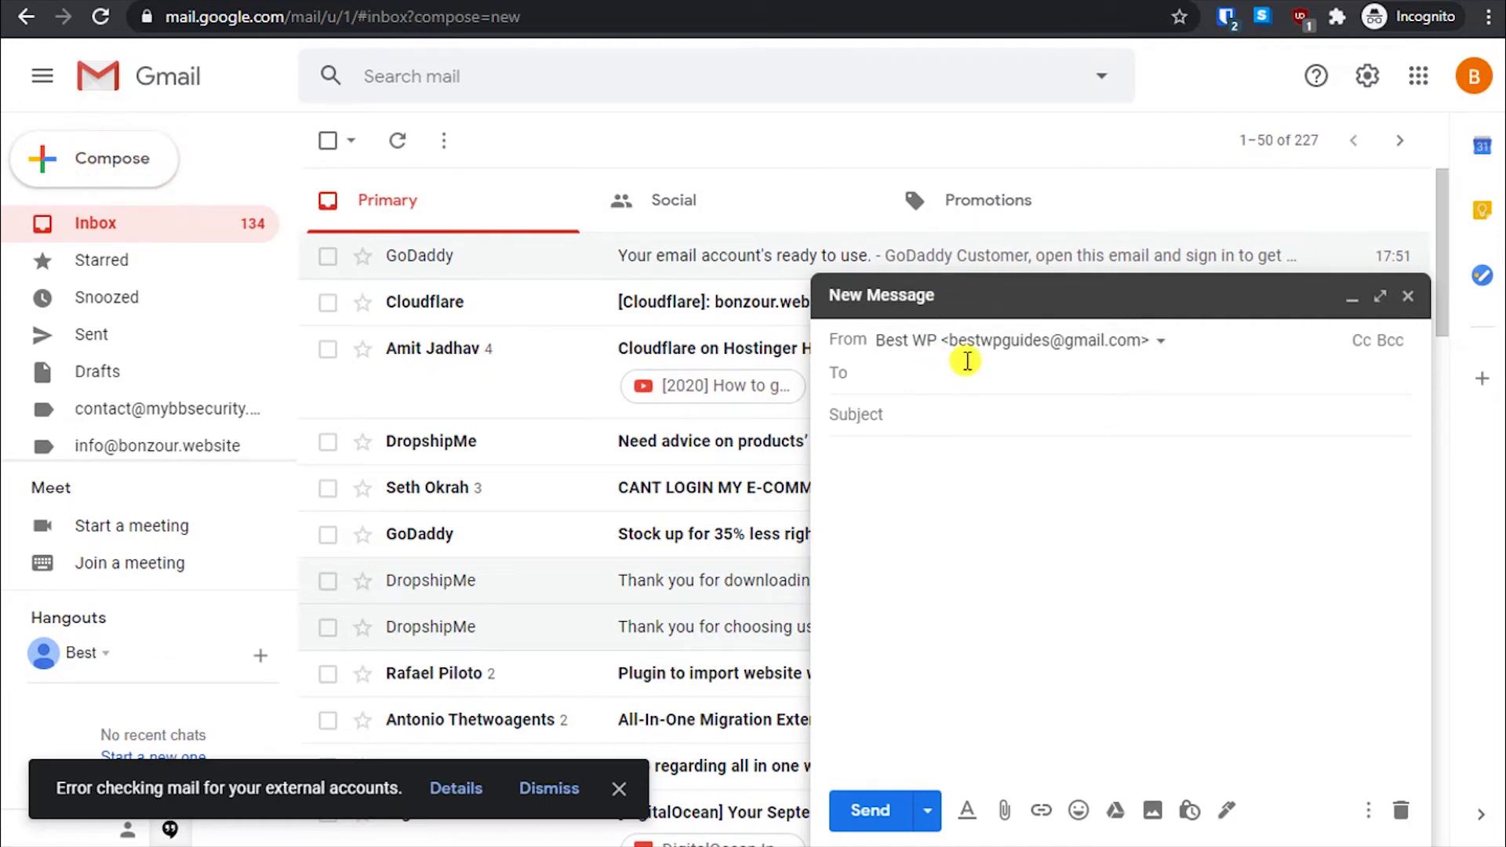
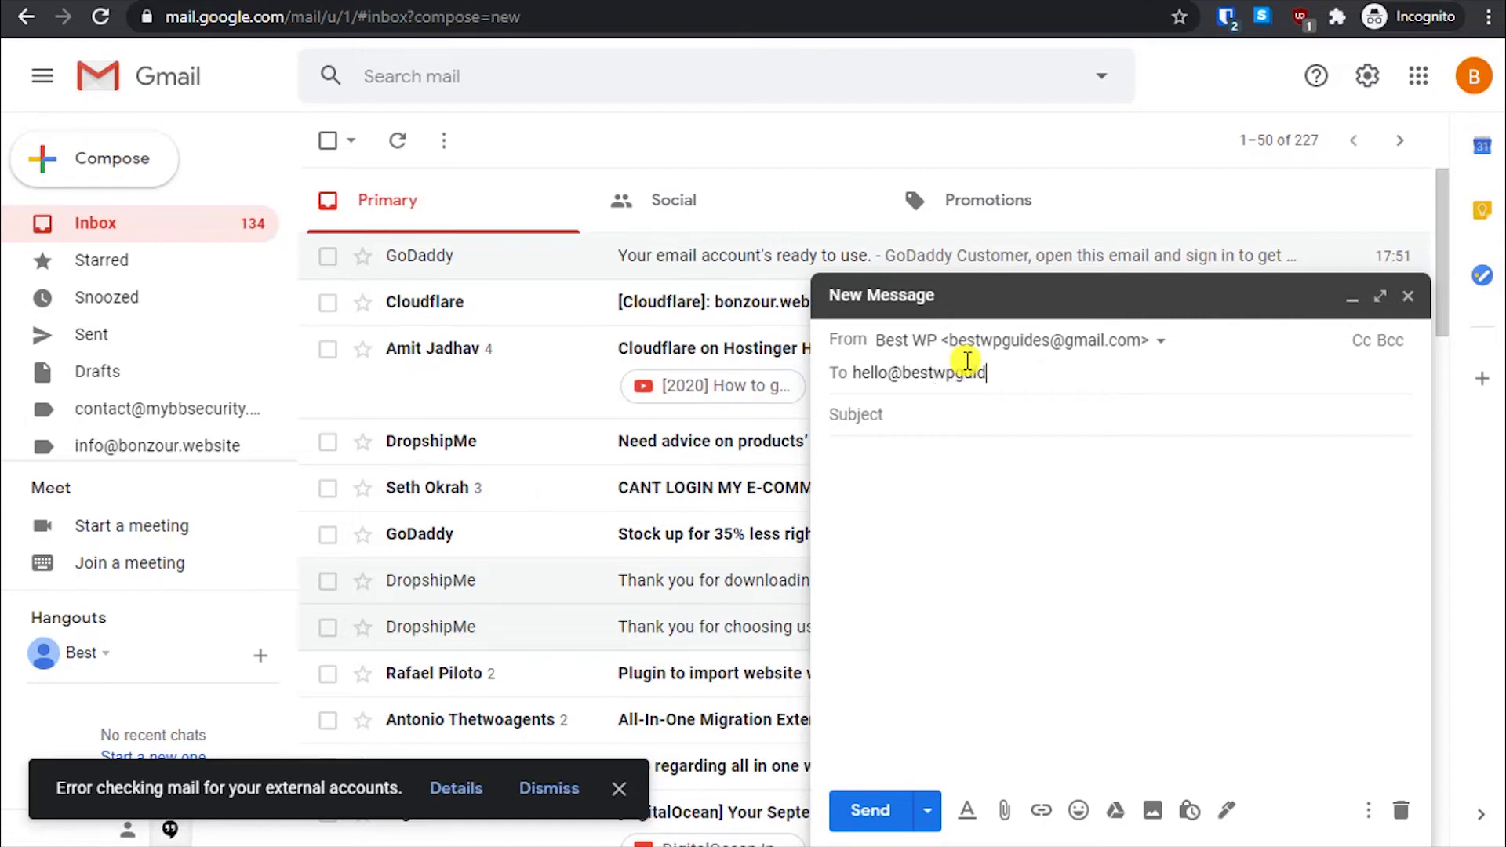
key("Tab")
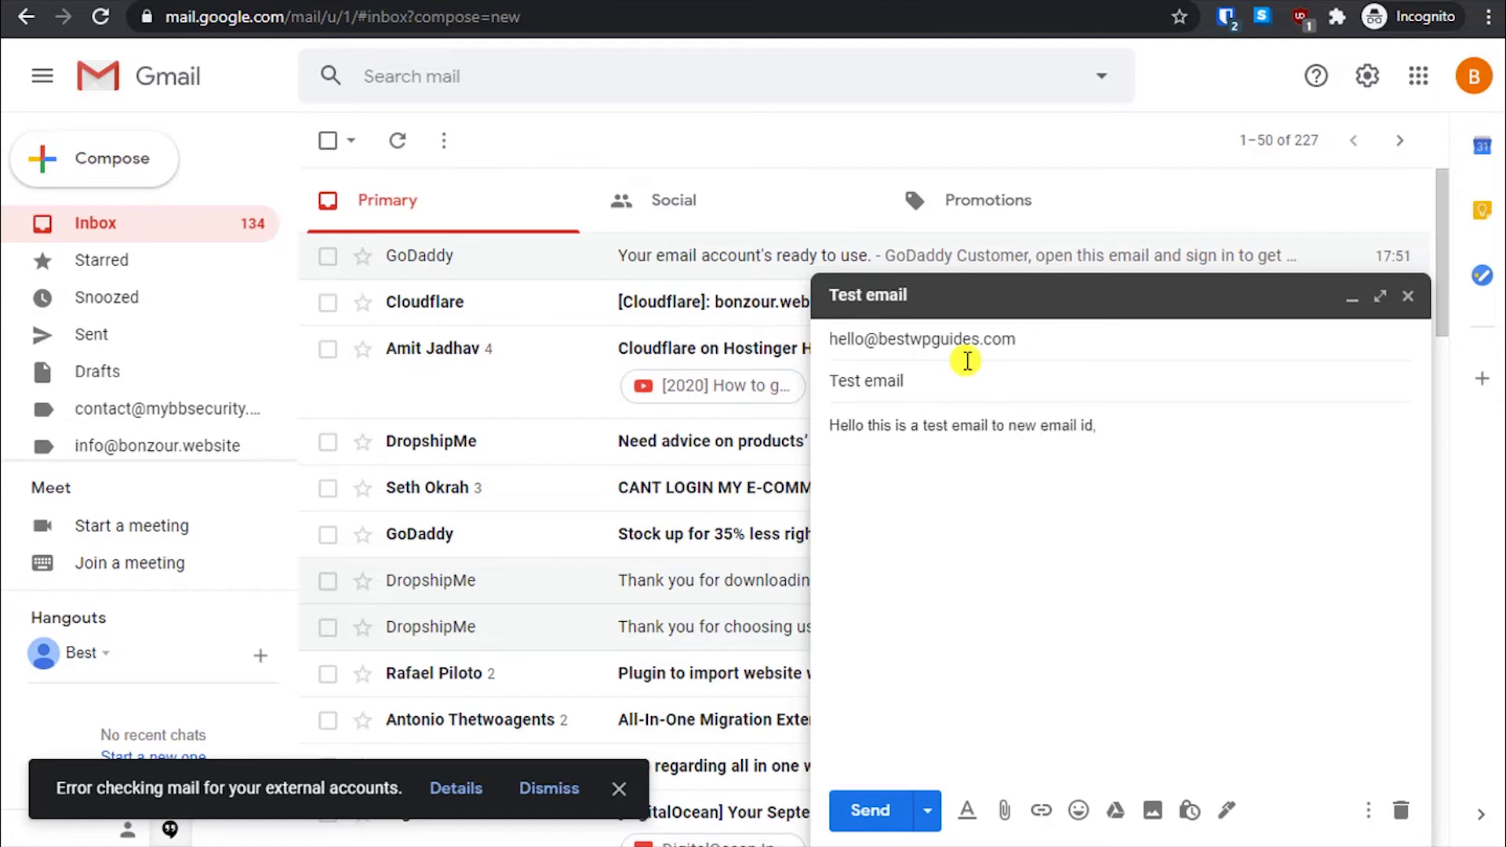
left_click(867, 810)
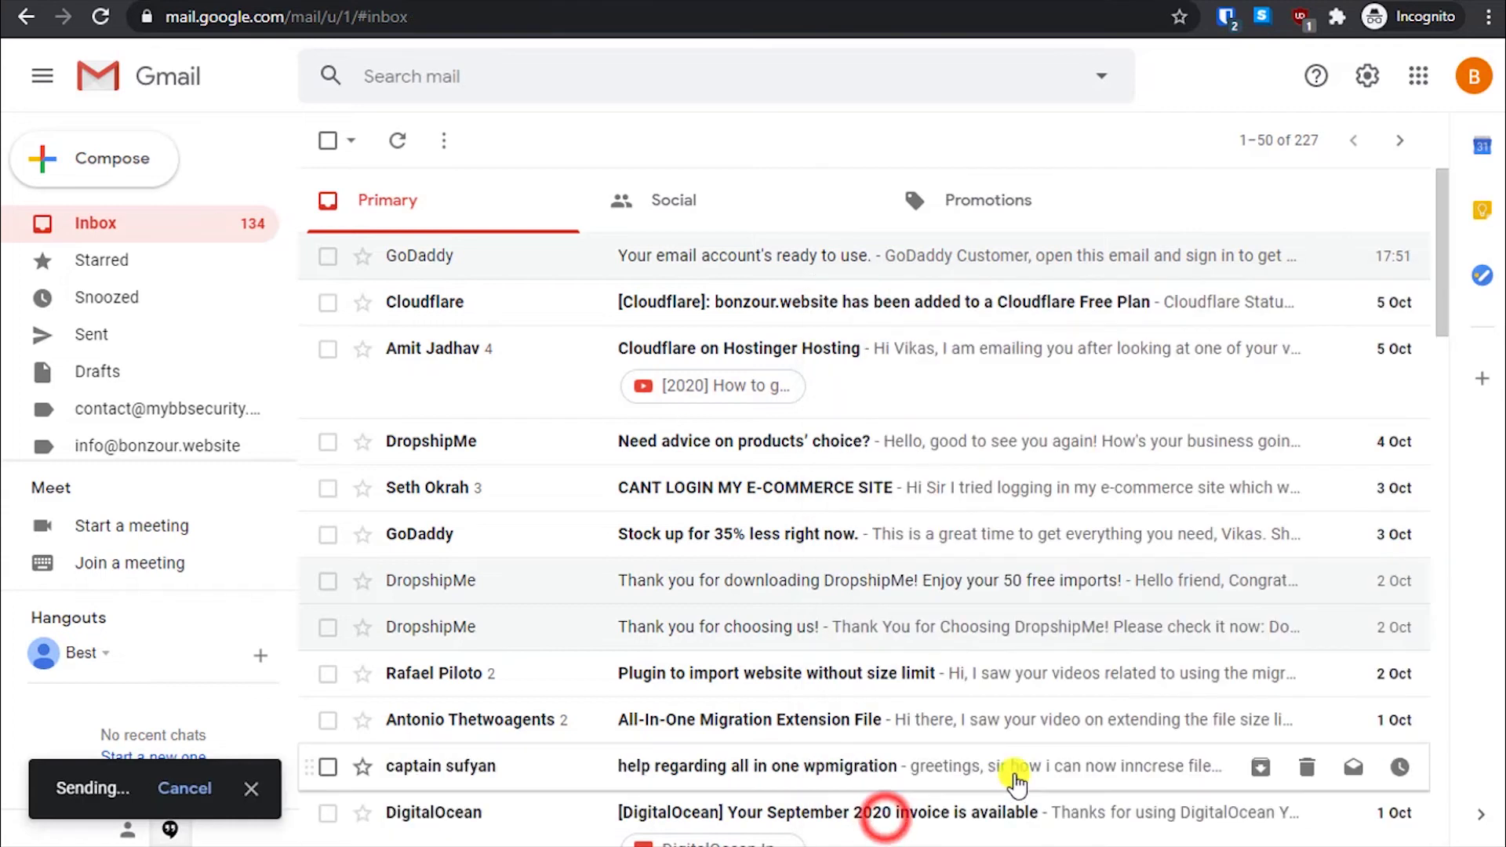
- Dismiss the external-accounts error and verify 'Test email' appears in Gmail's Sent folder
left_click(156, 226)
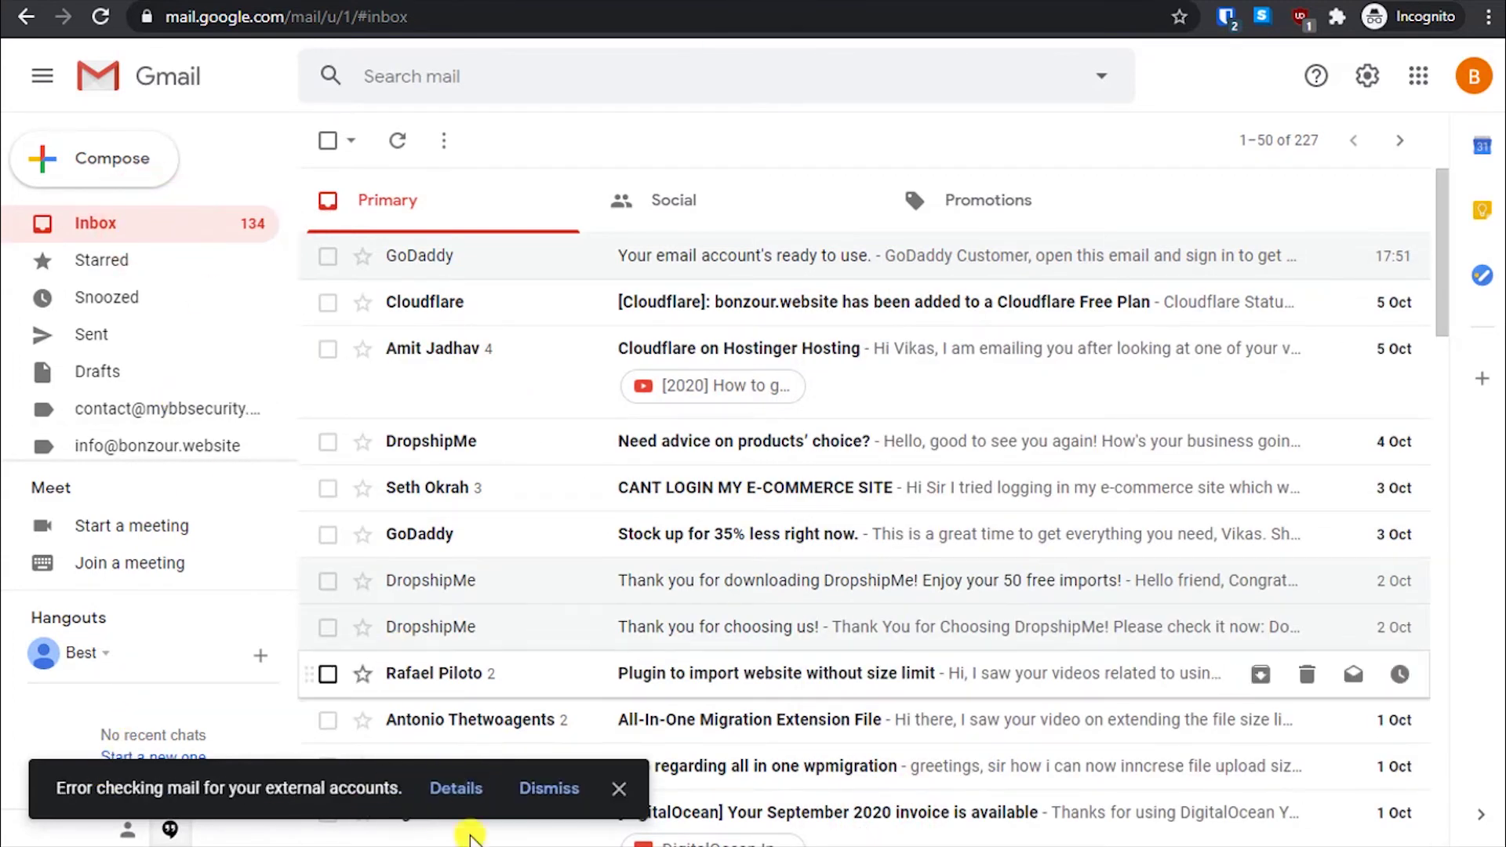
left_click(617, 787)
left_click(755, 257)
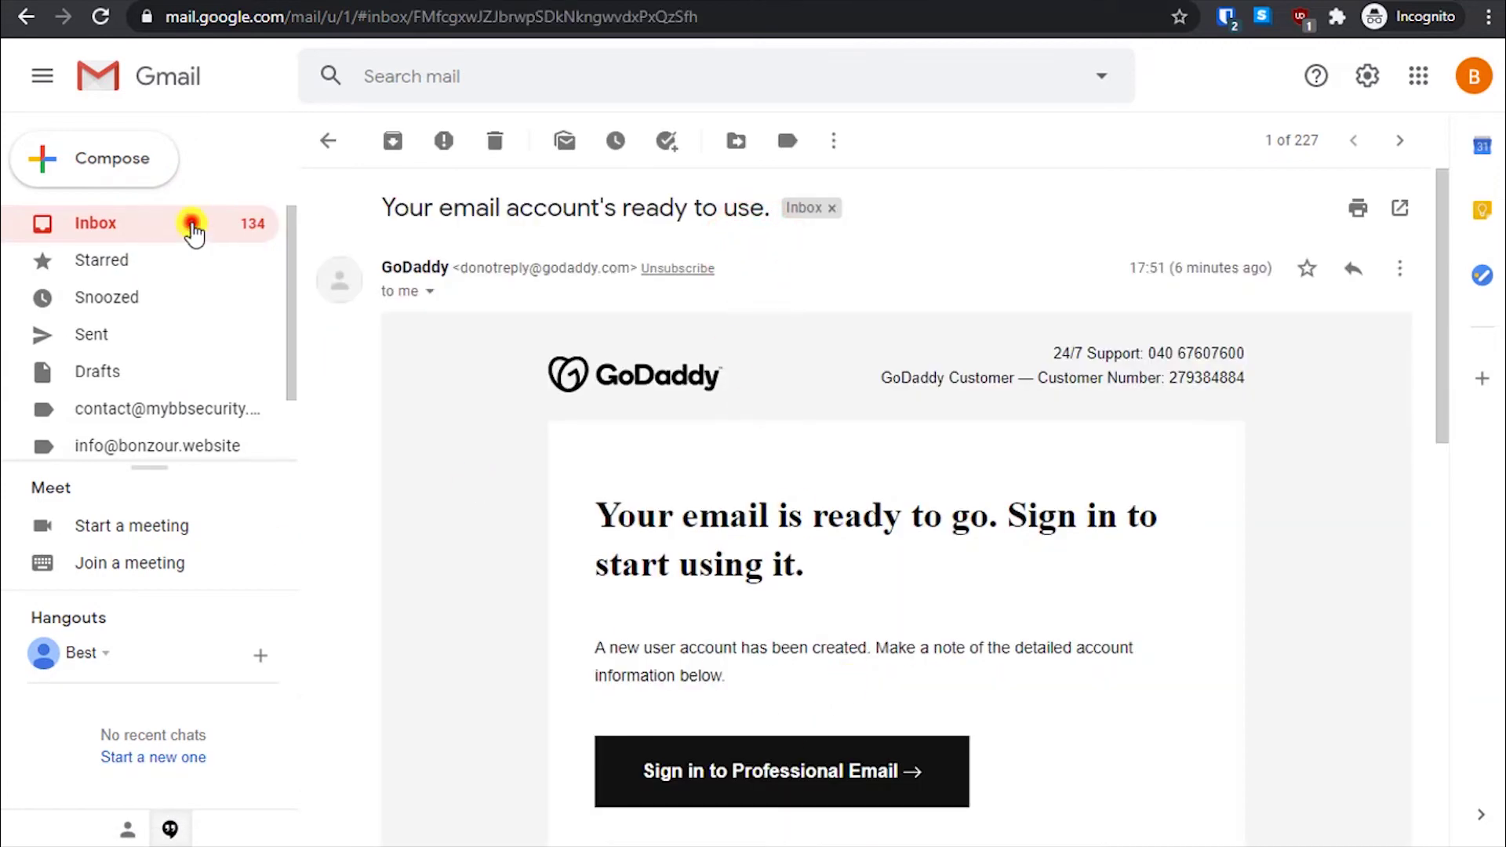
left_click(191, 225)
left_click(110, 333)
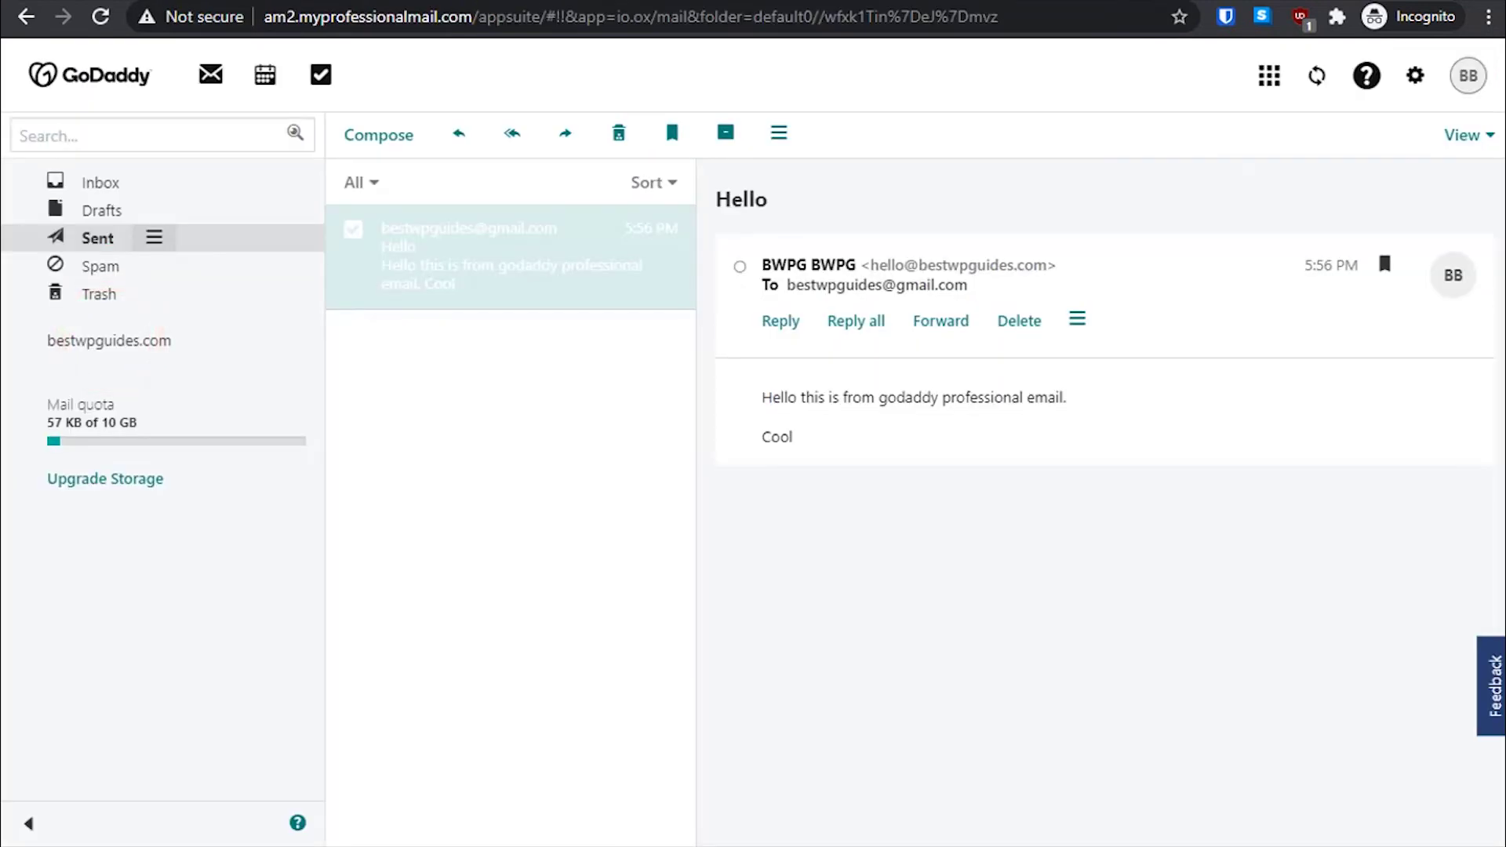
left_click(106, 186)
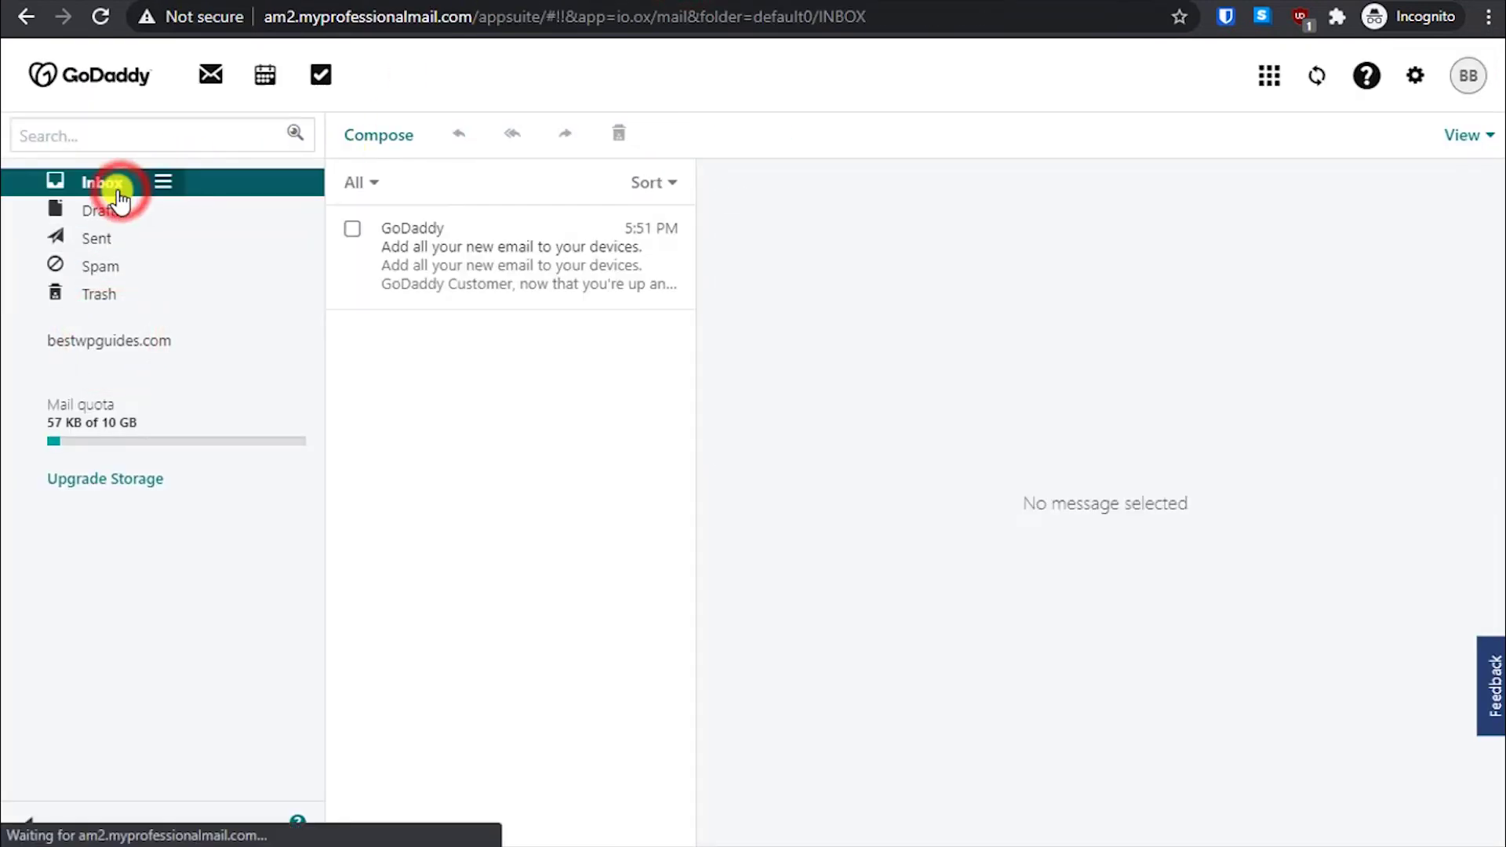
- Check the GoDaddy Inbox, Spam and Sent folders for the Gmail test email
left_click(105, 185)
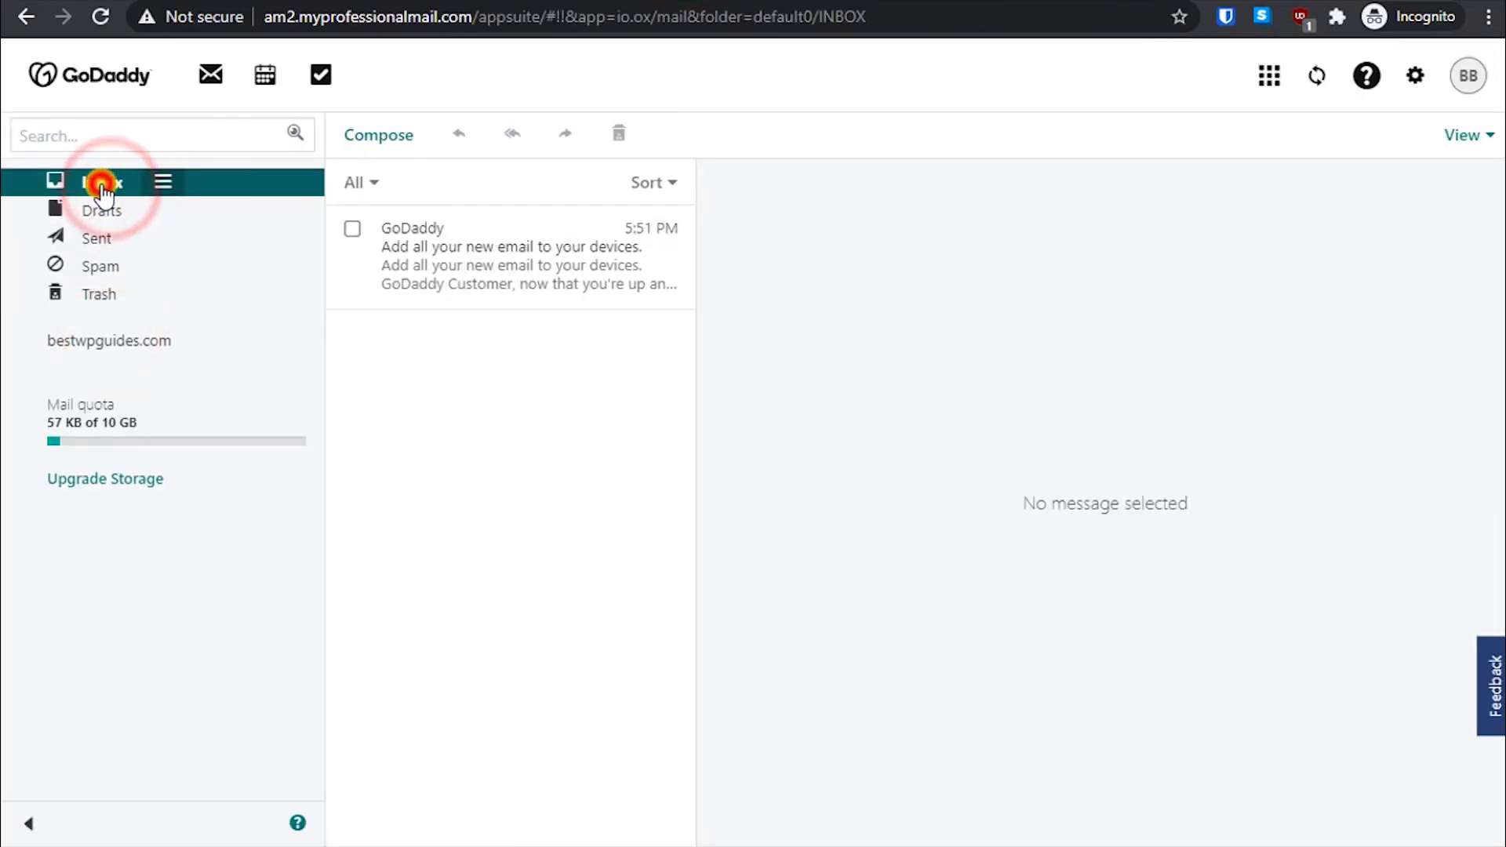
left_click(100, 270)
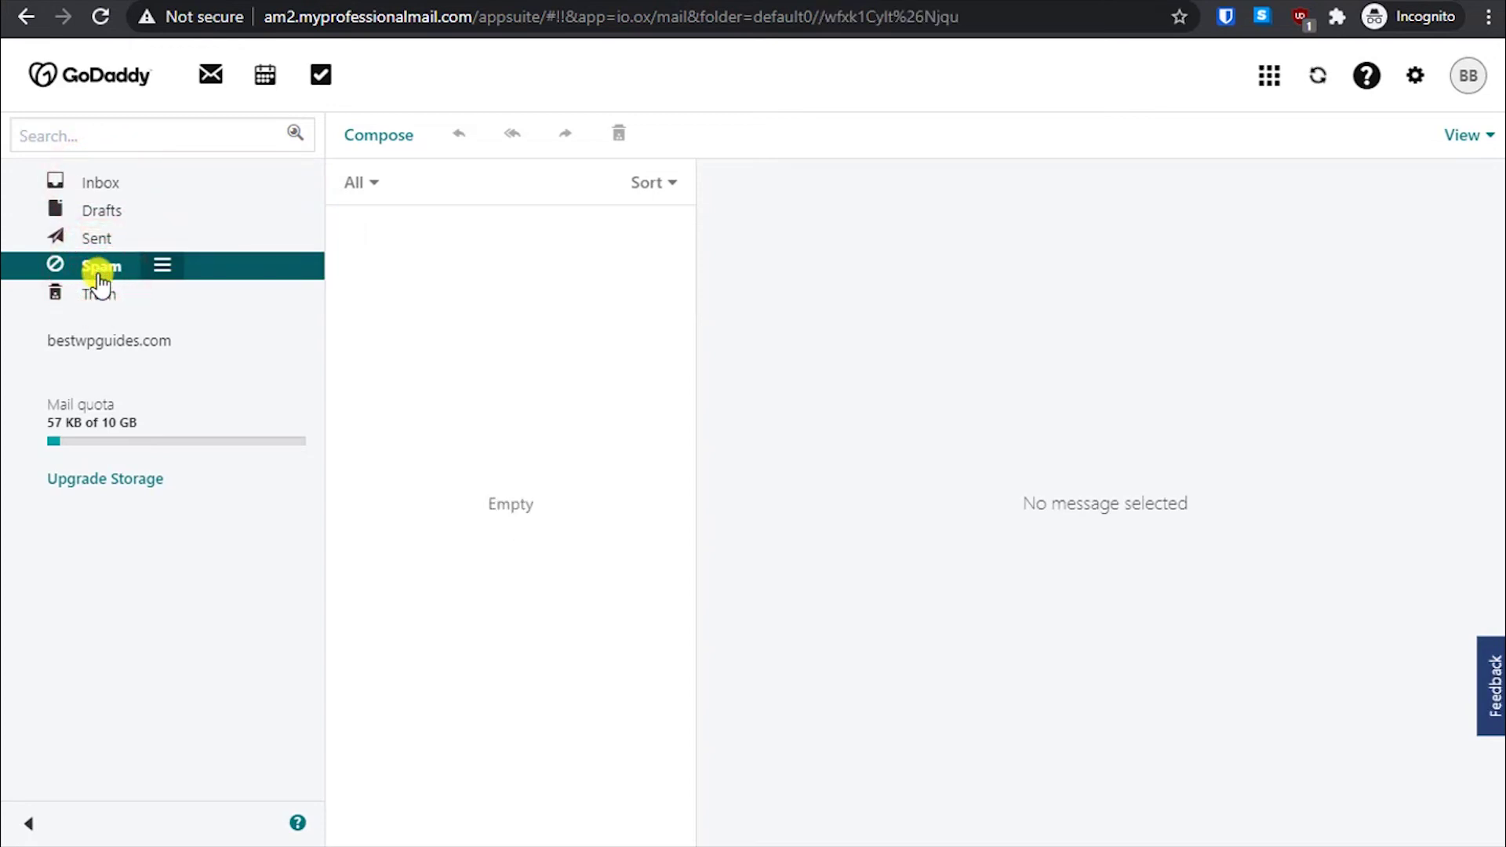
left_click(116, 234)
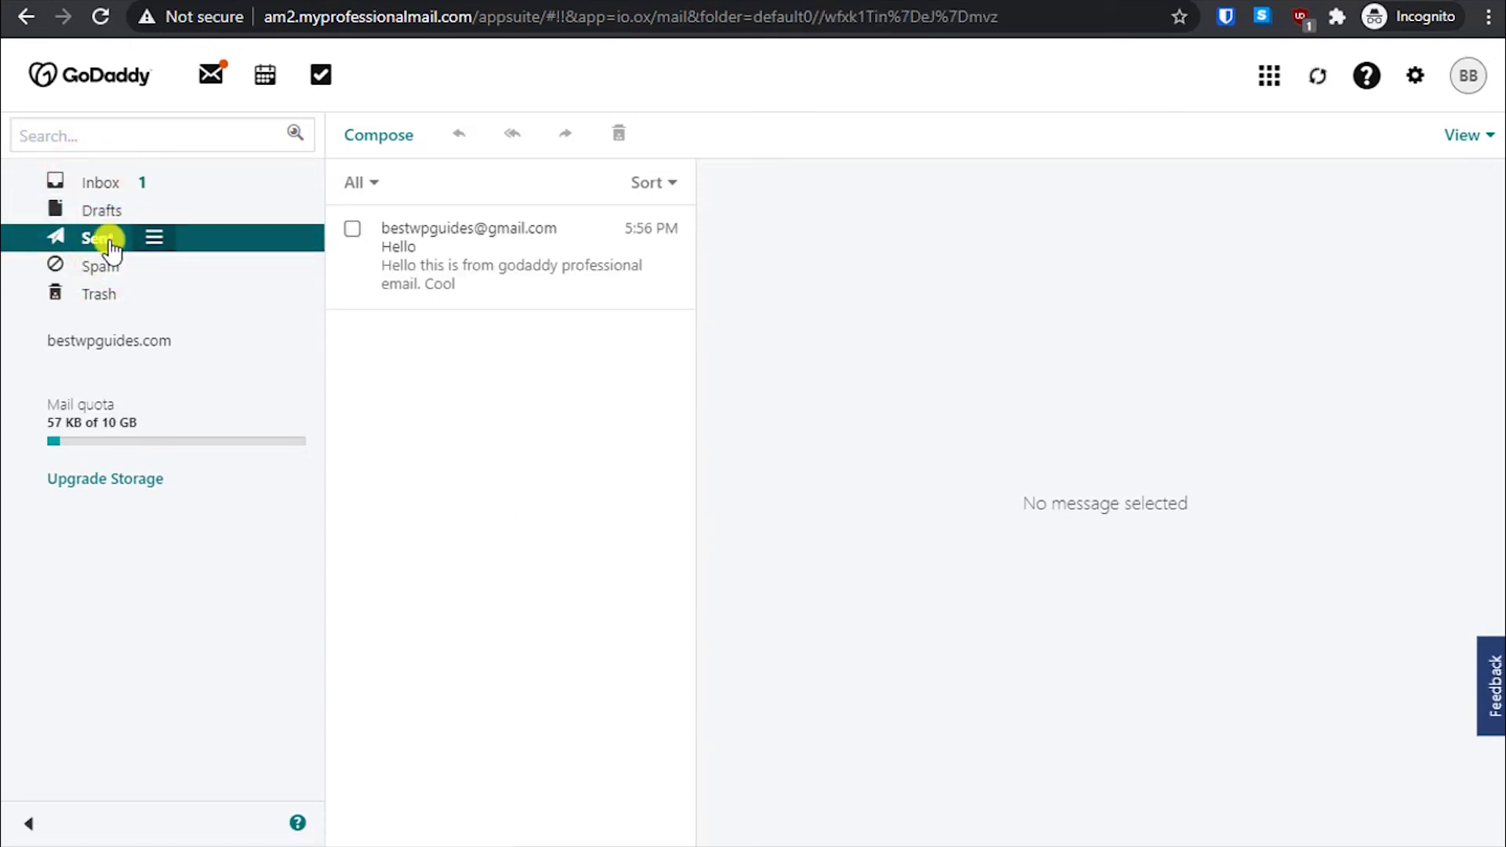
left_click(110, 185)
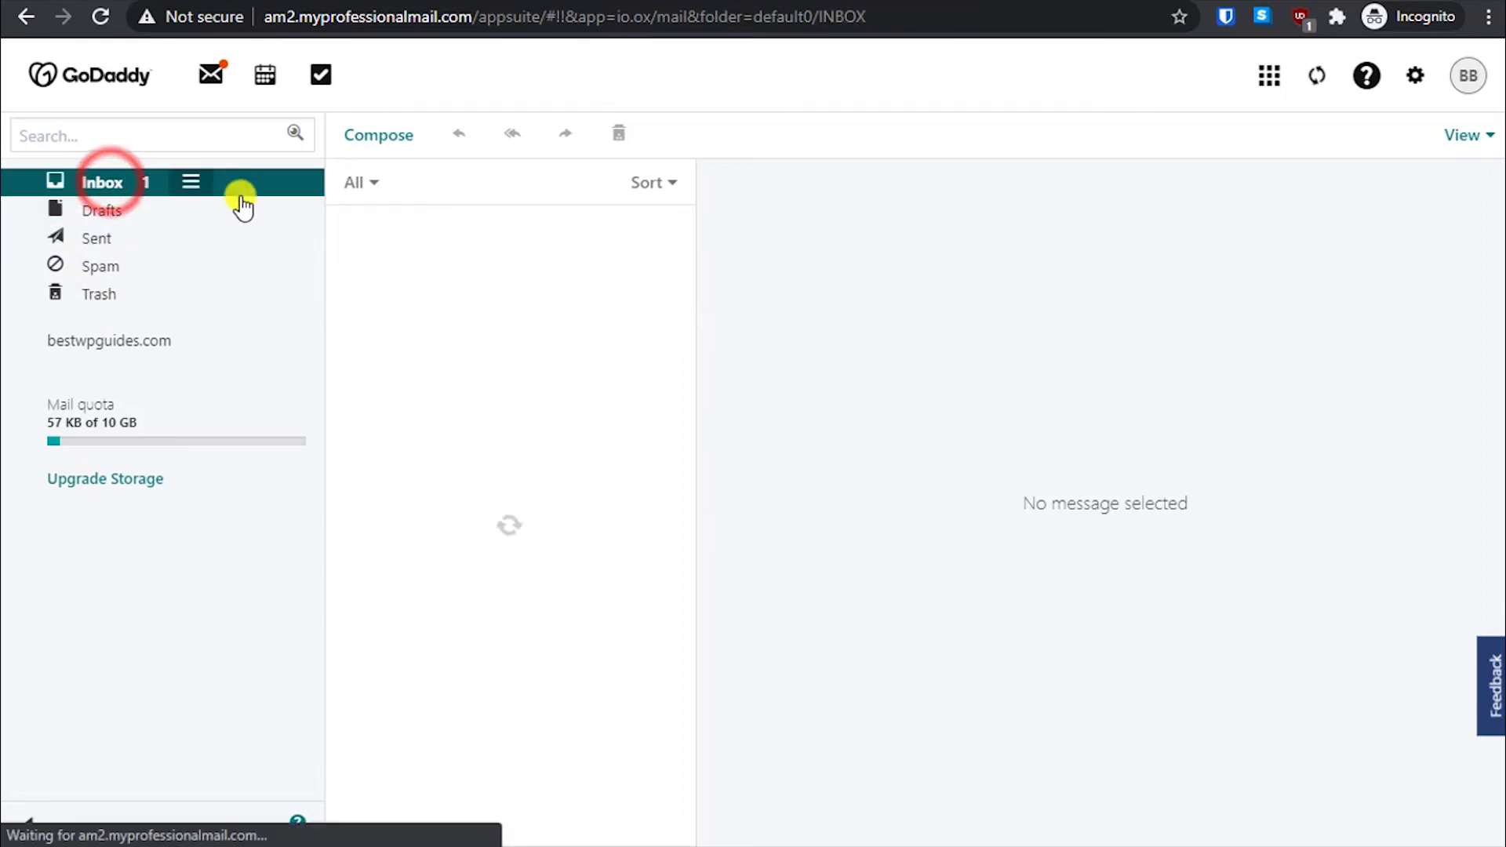
- Open the 'Test email' from the Gmail account and start a reply to it
left_click(518, 265)
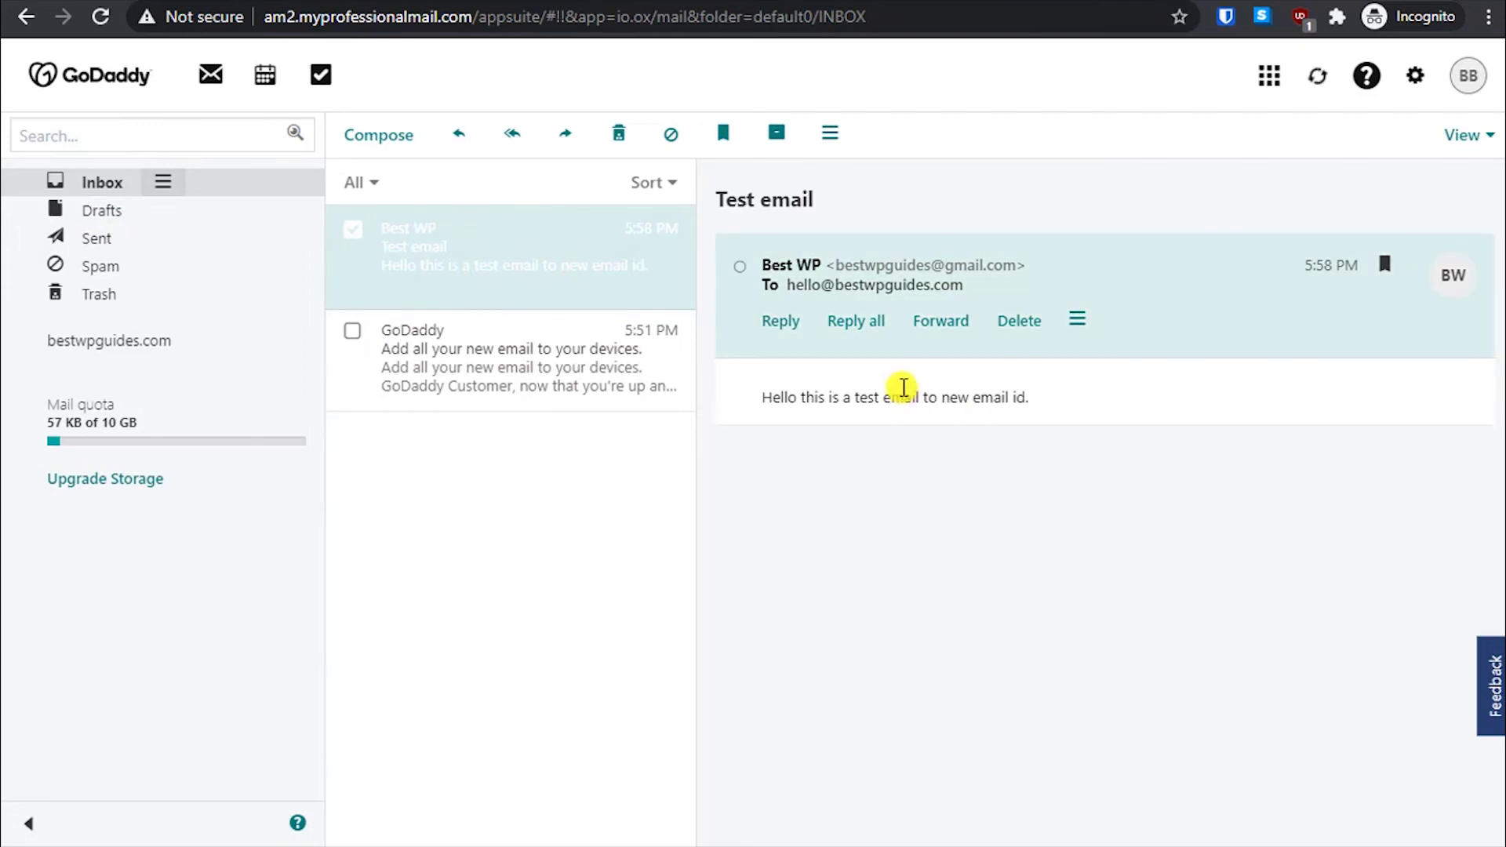
left_click(1000, 393)
left_click(1134, 398)
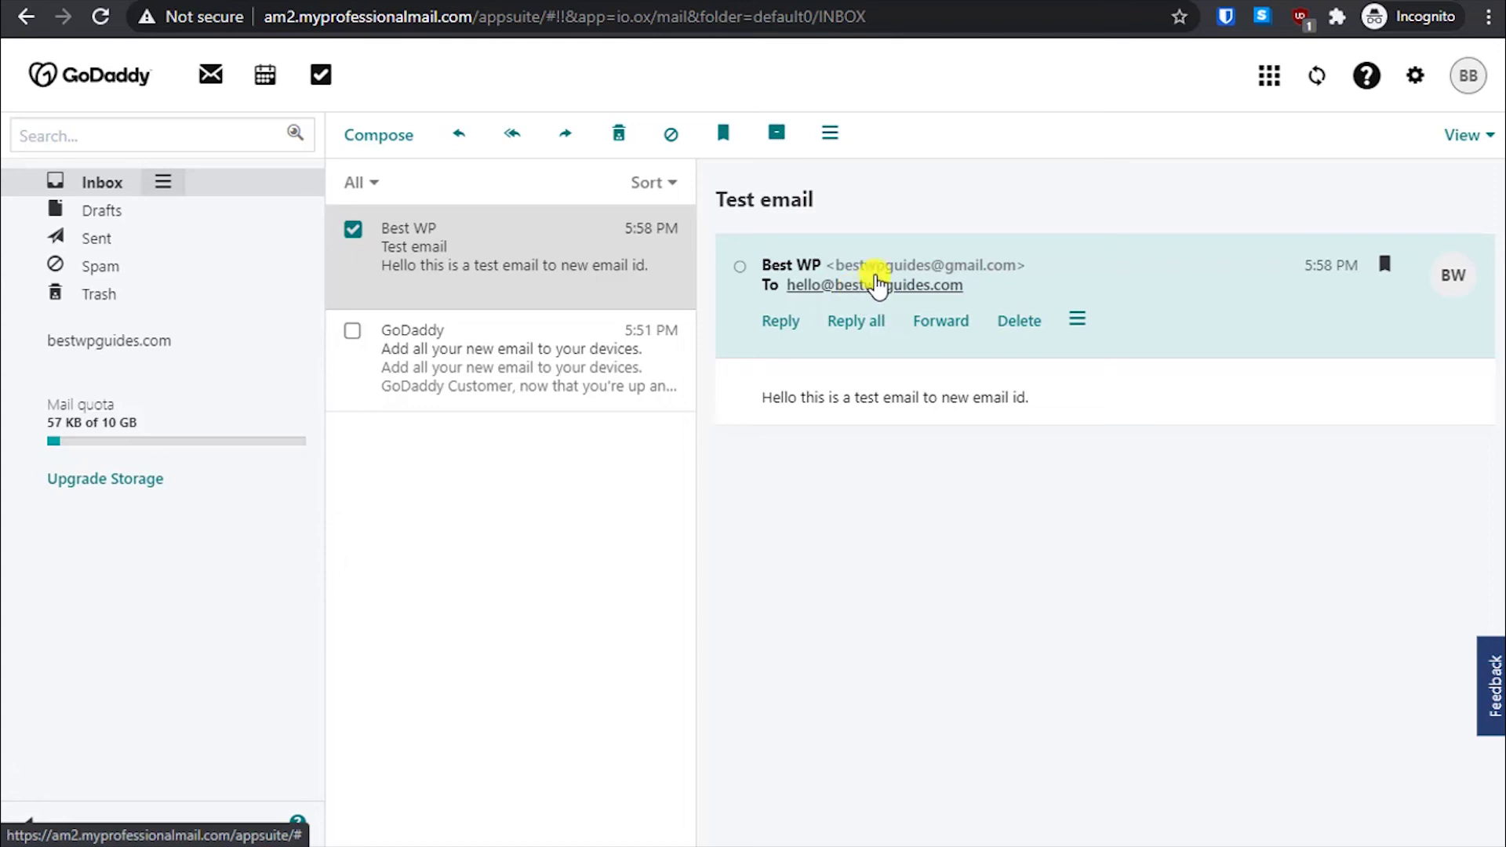
left_click(780, 326)
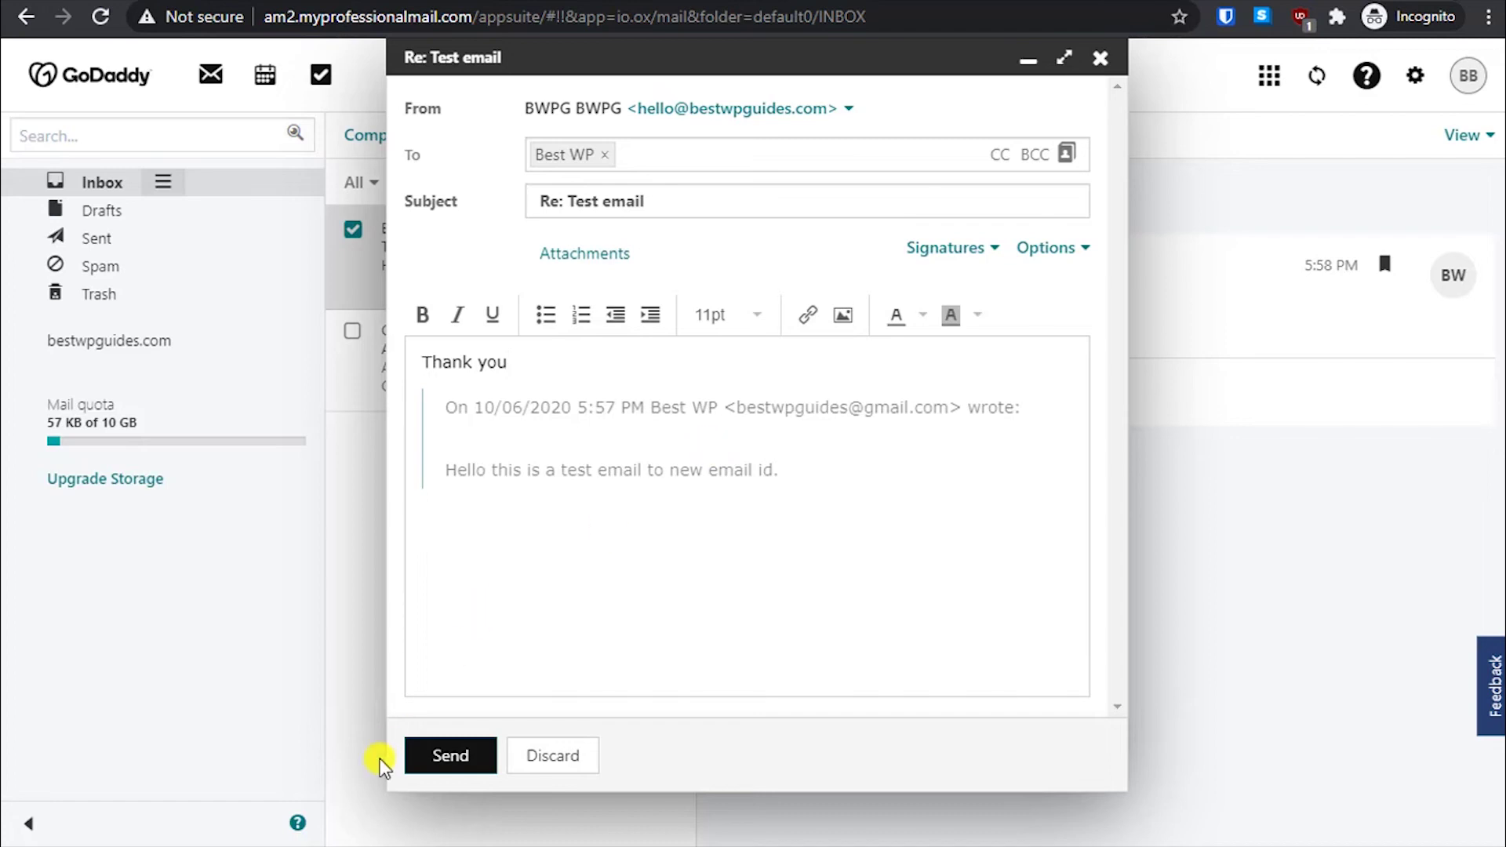
- Send the 'Thank you' reply to the Gmail account and return to the inbox
left_click(436, 754)
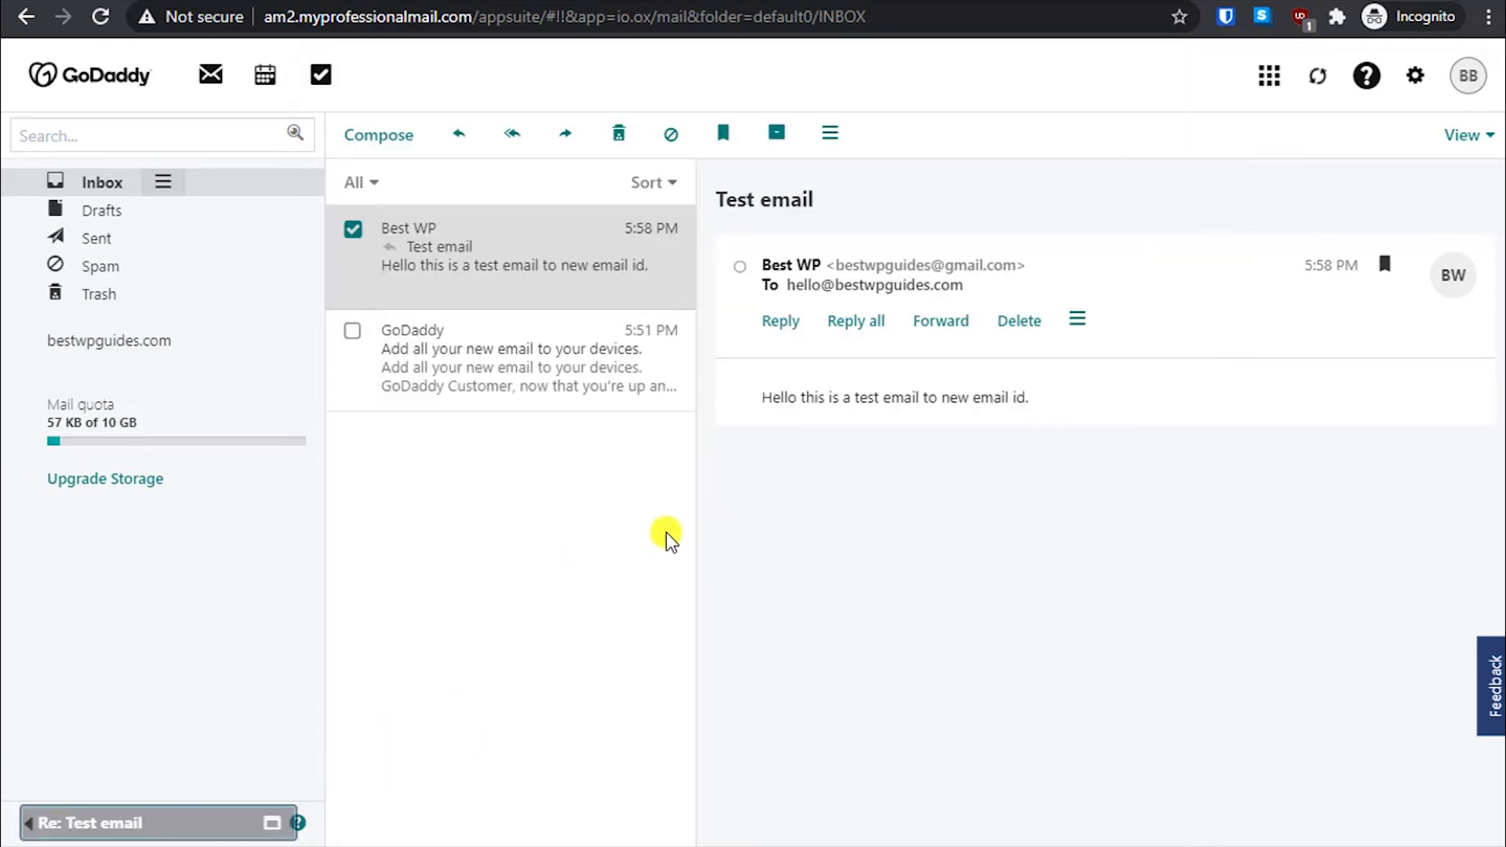
left_click(89, 186)
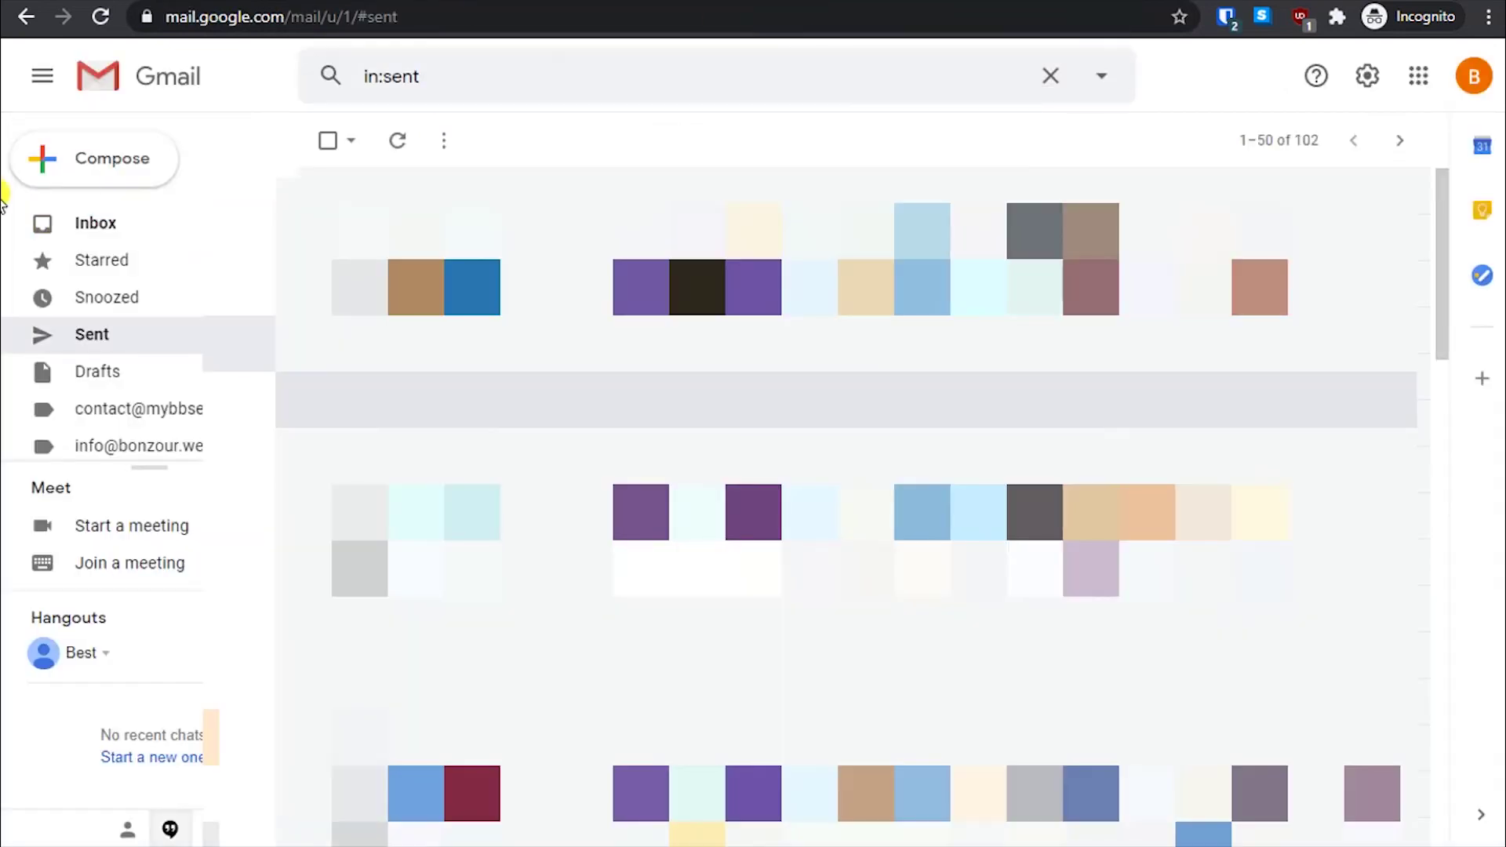
- Reload Gmail and check the Social and Promotions tabs for the 'Thank you' reply
left_click(81, 220)
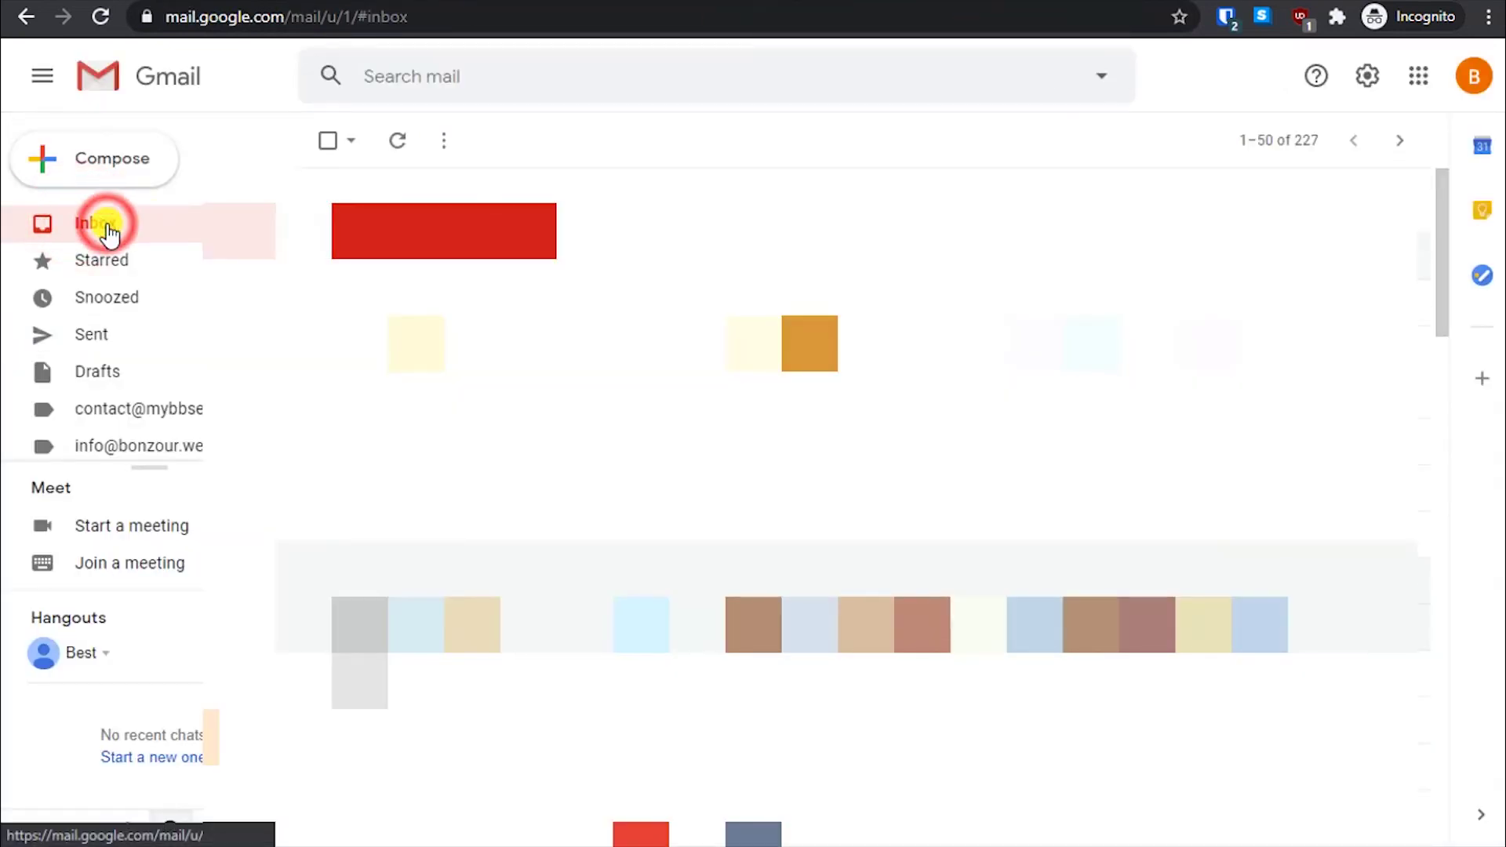
left_click(100, 16)
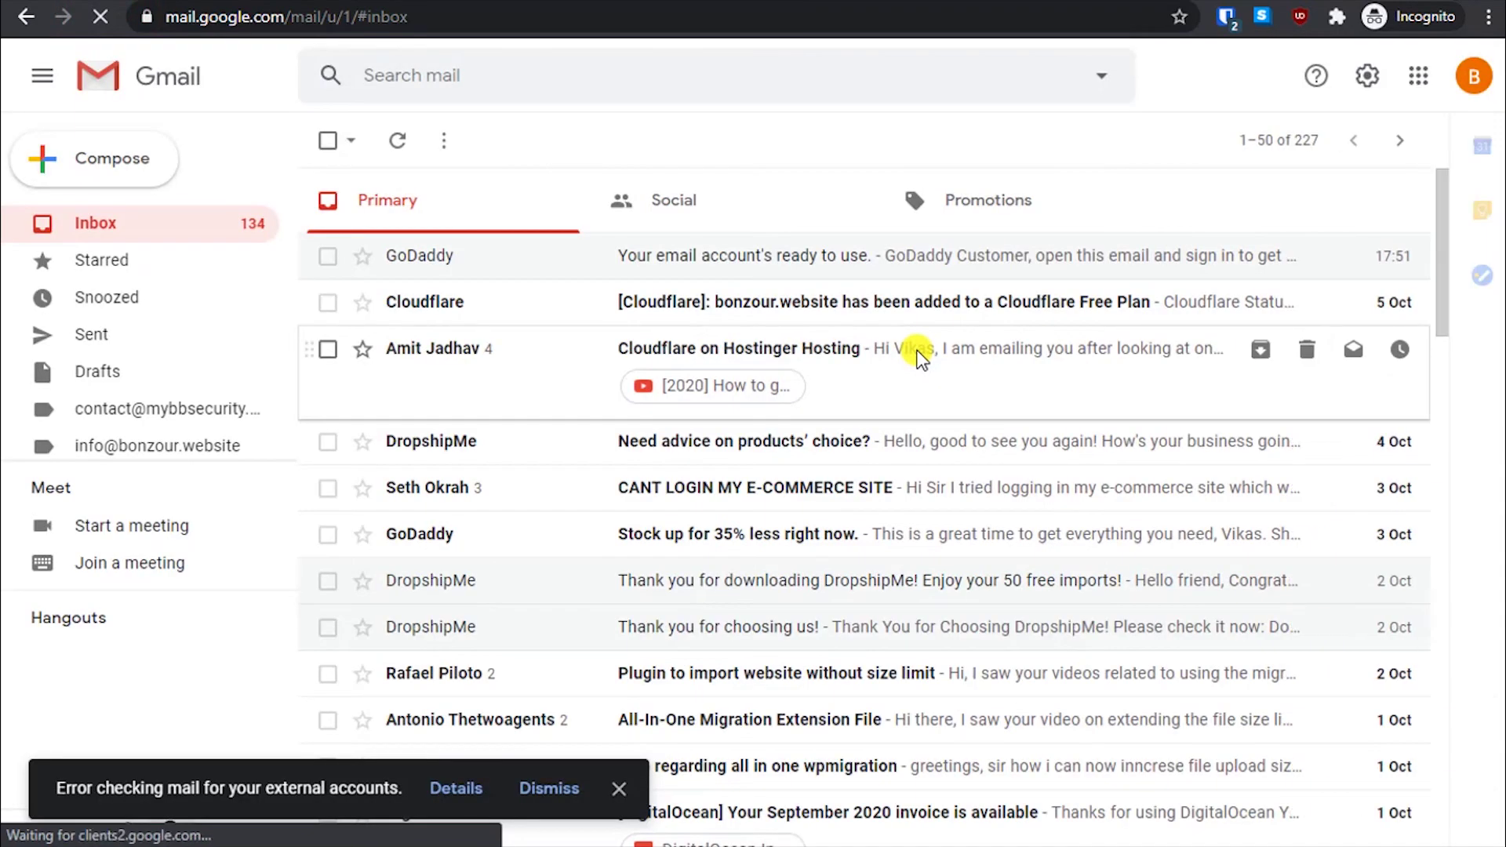
left_click(812, 257)
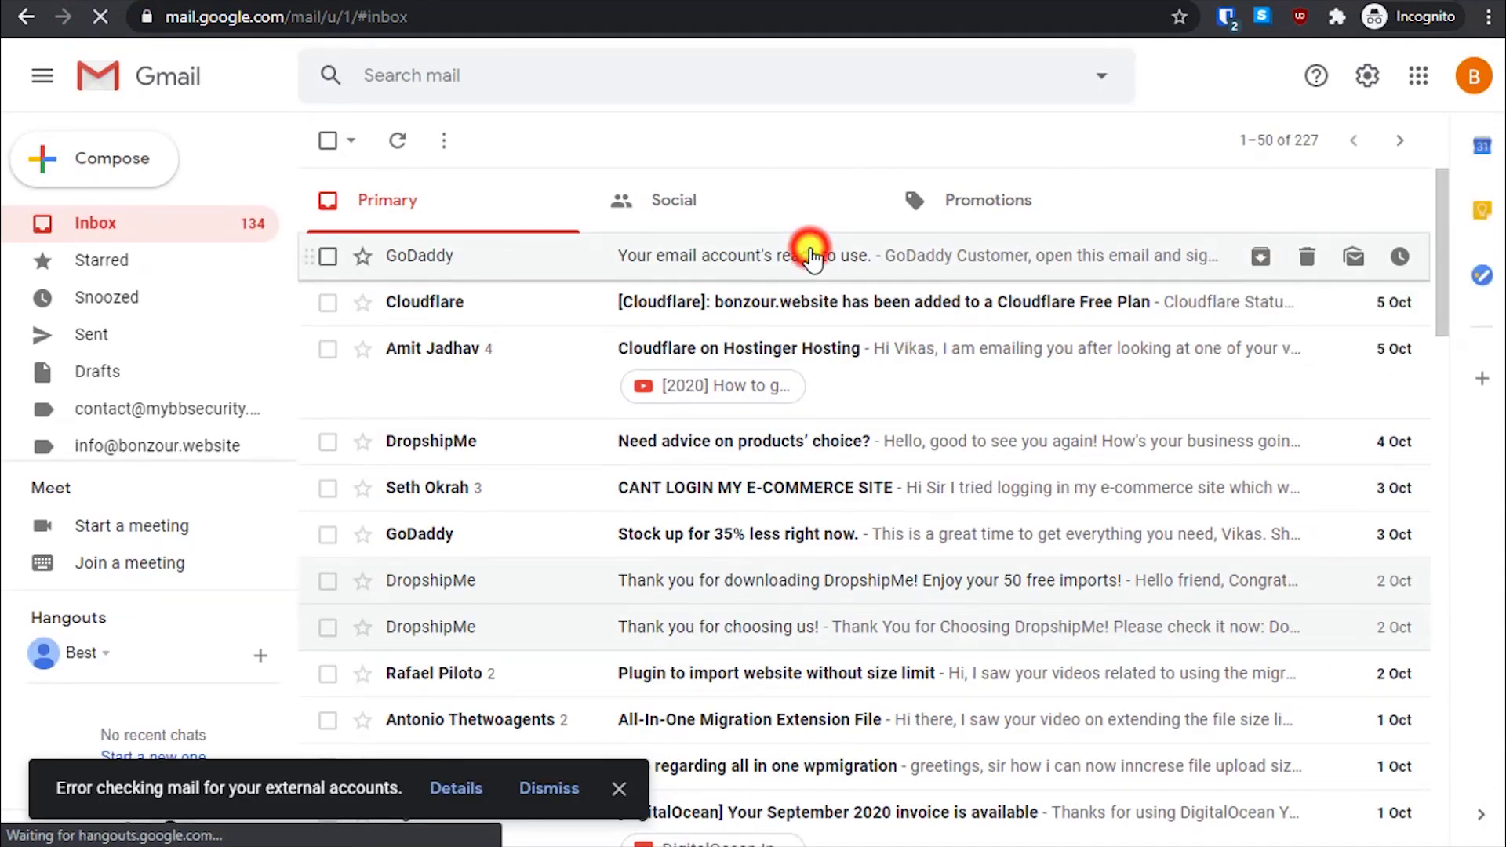
left_click(153, 232)
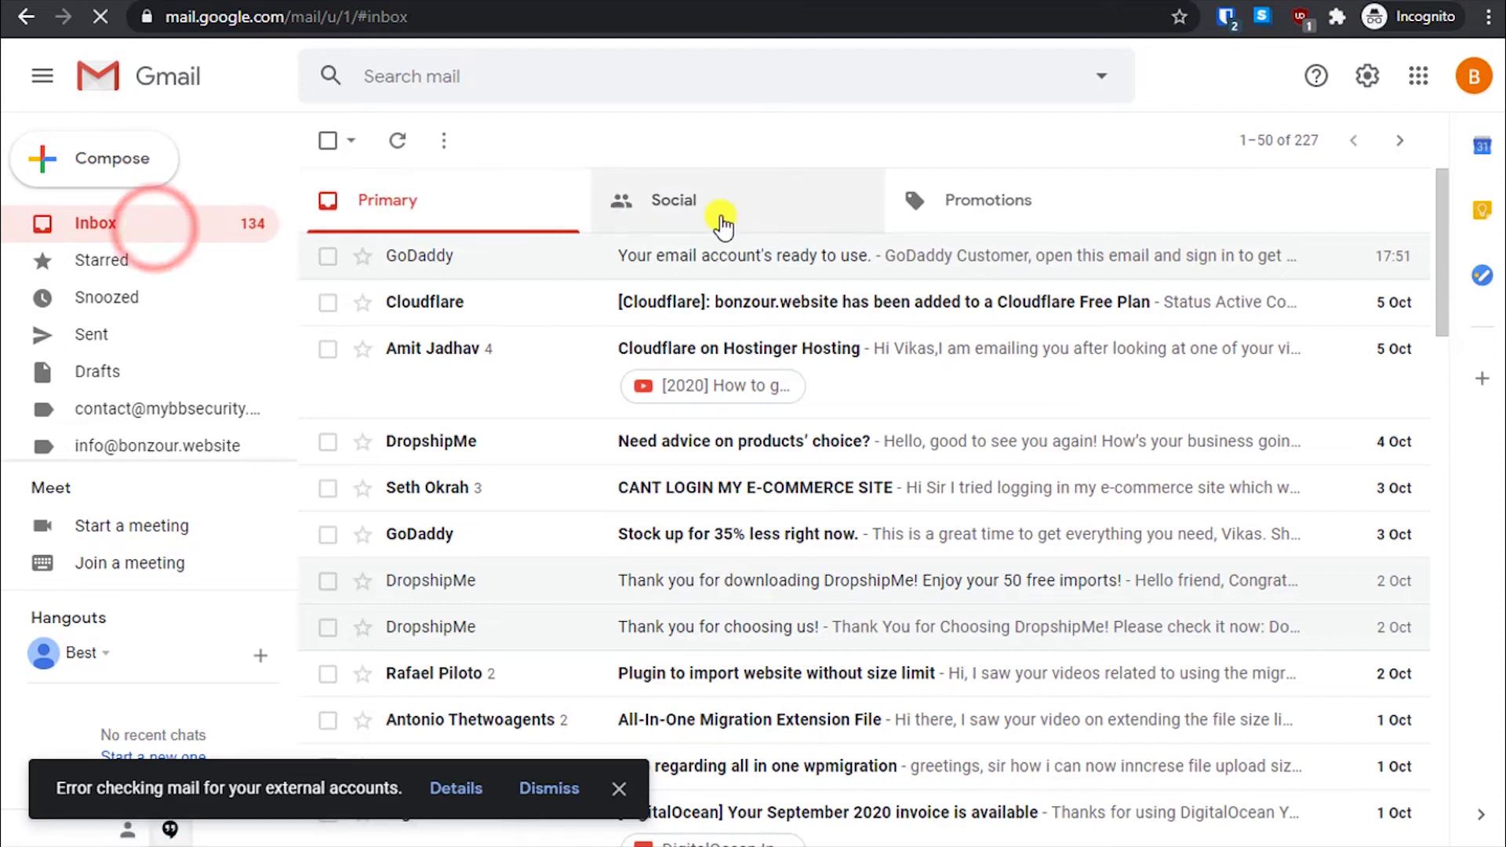
left_click(724, 212)
left_click(444, 200)
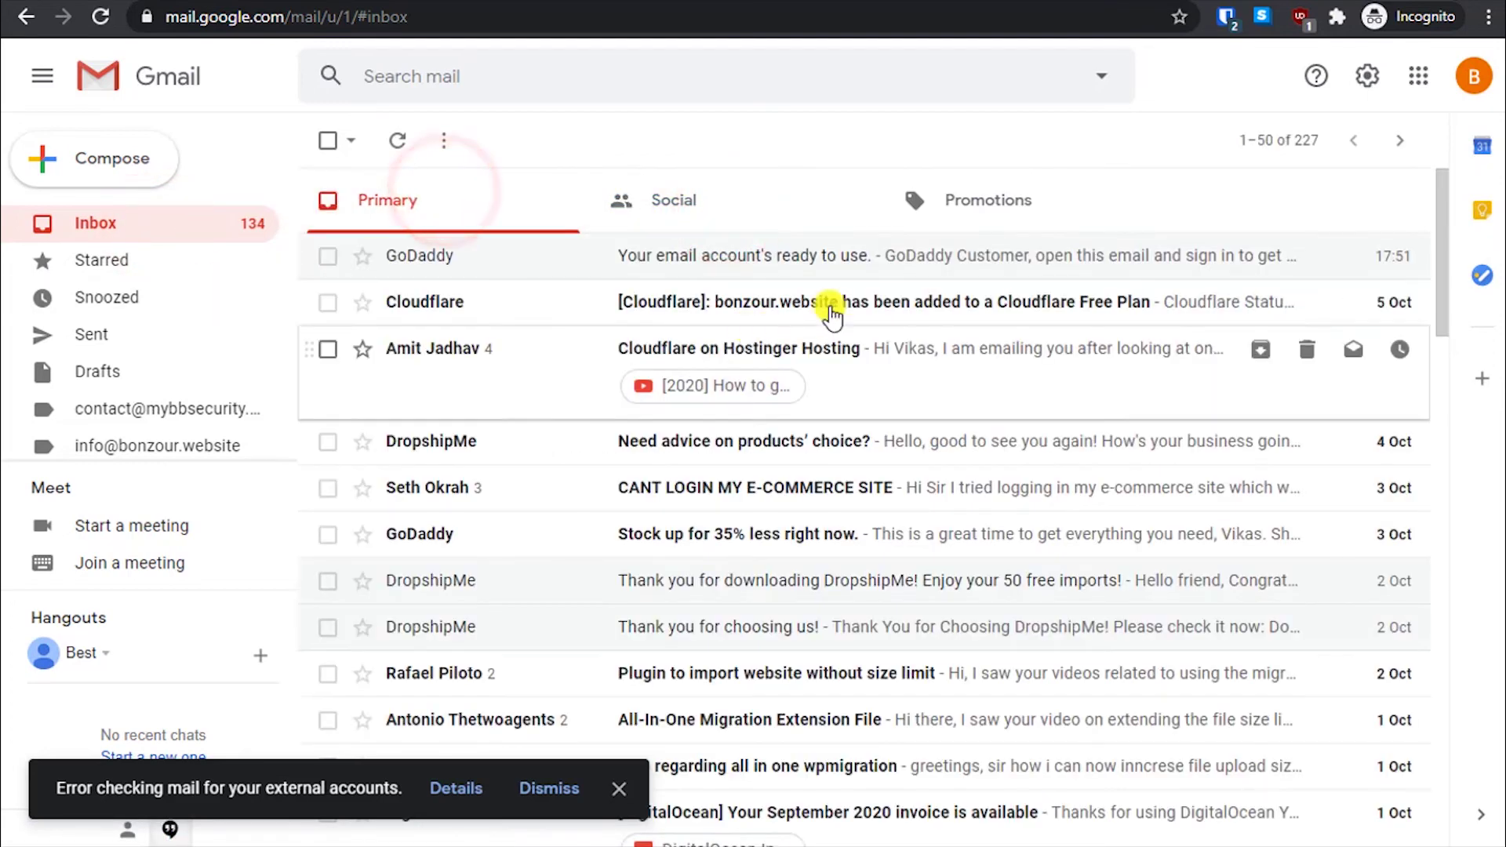
left_click(1046, 203)
left_click(477, 206)
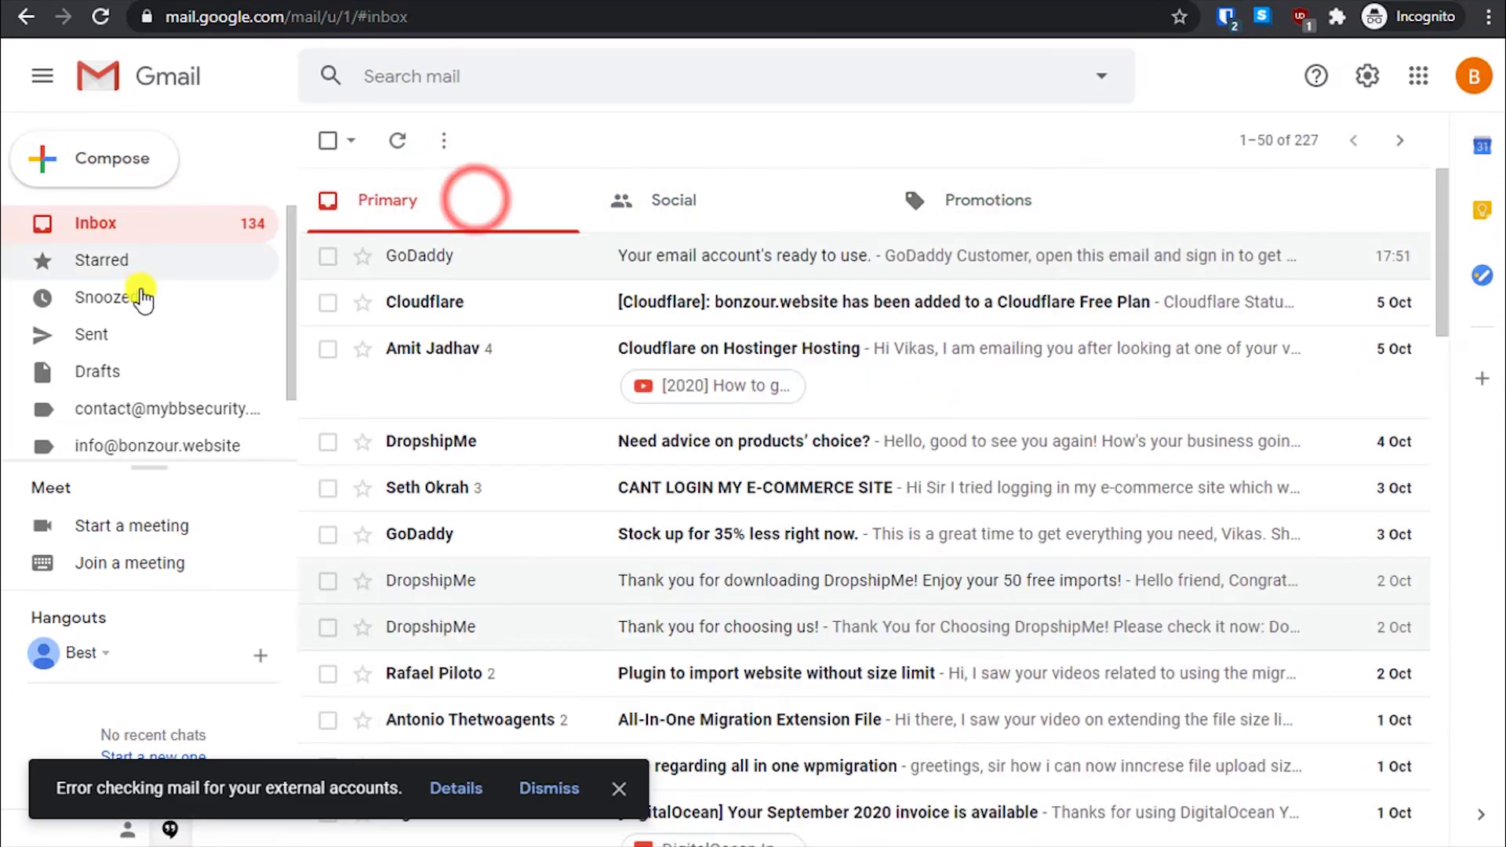
- Look for the reply in Spam, dismiss the external-accounts error, and return to the inbox
scroll(144, 314, "down", 2)
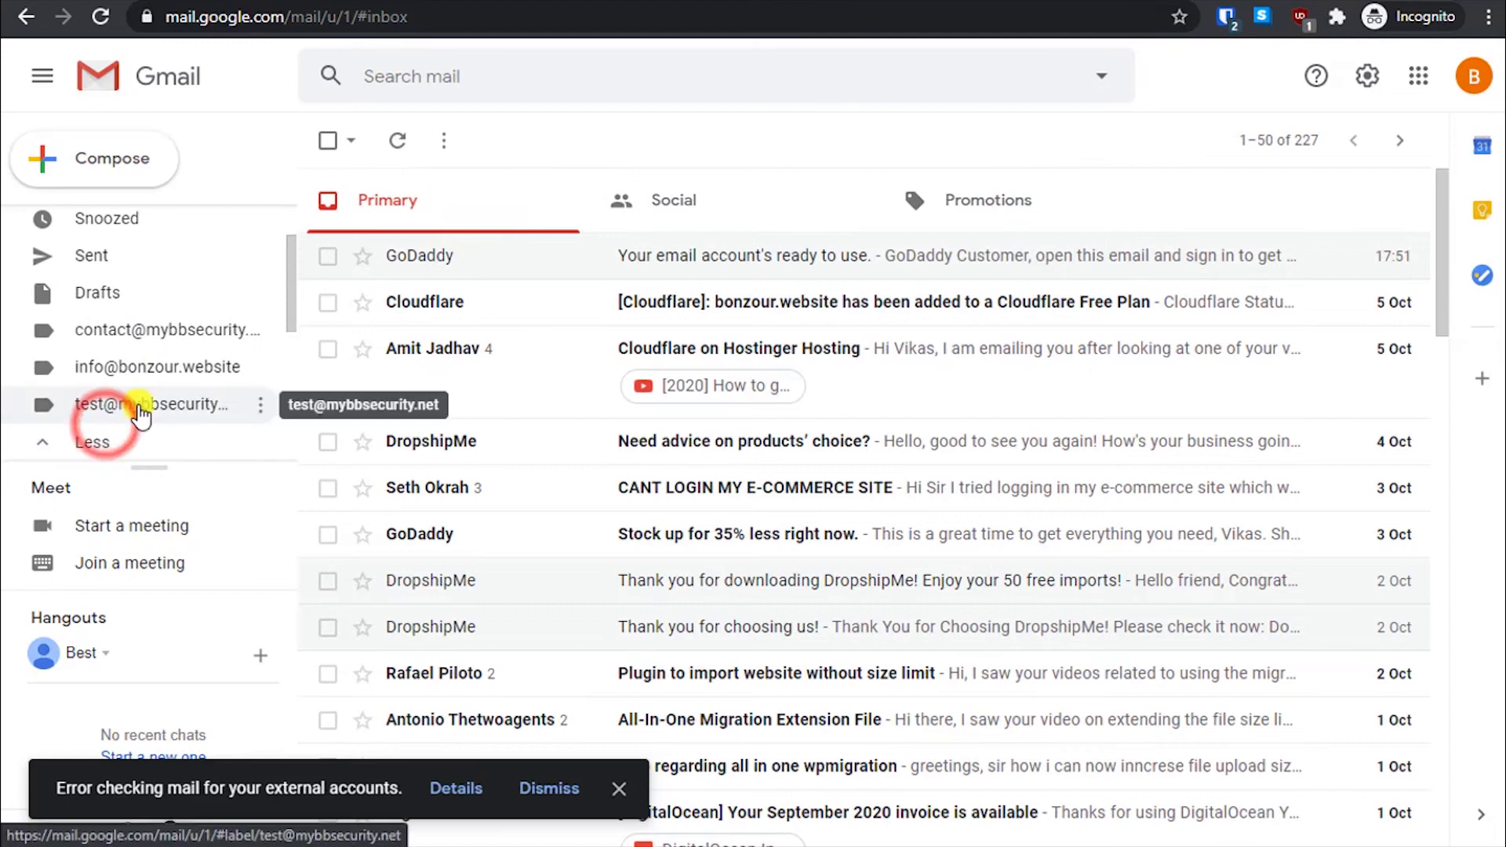
left_click(118, 439)
scroll(142, 401, "down", 3)
left_click(128, 413)
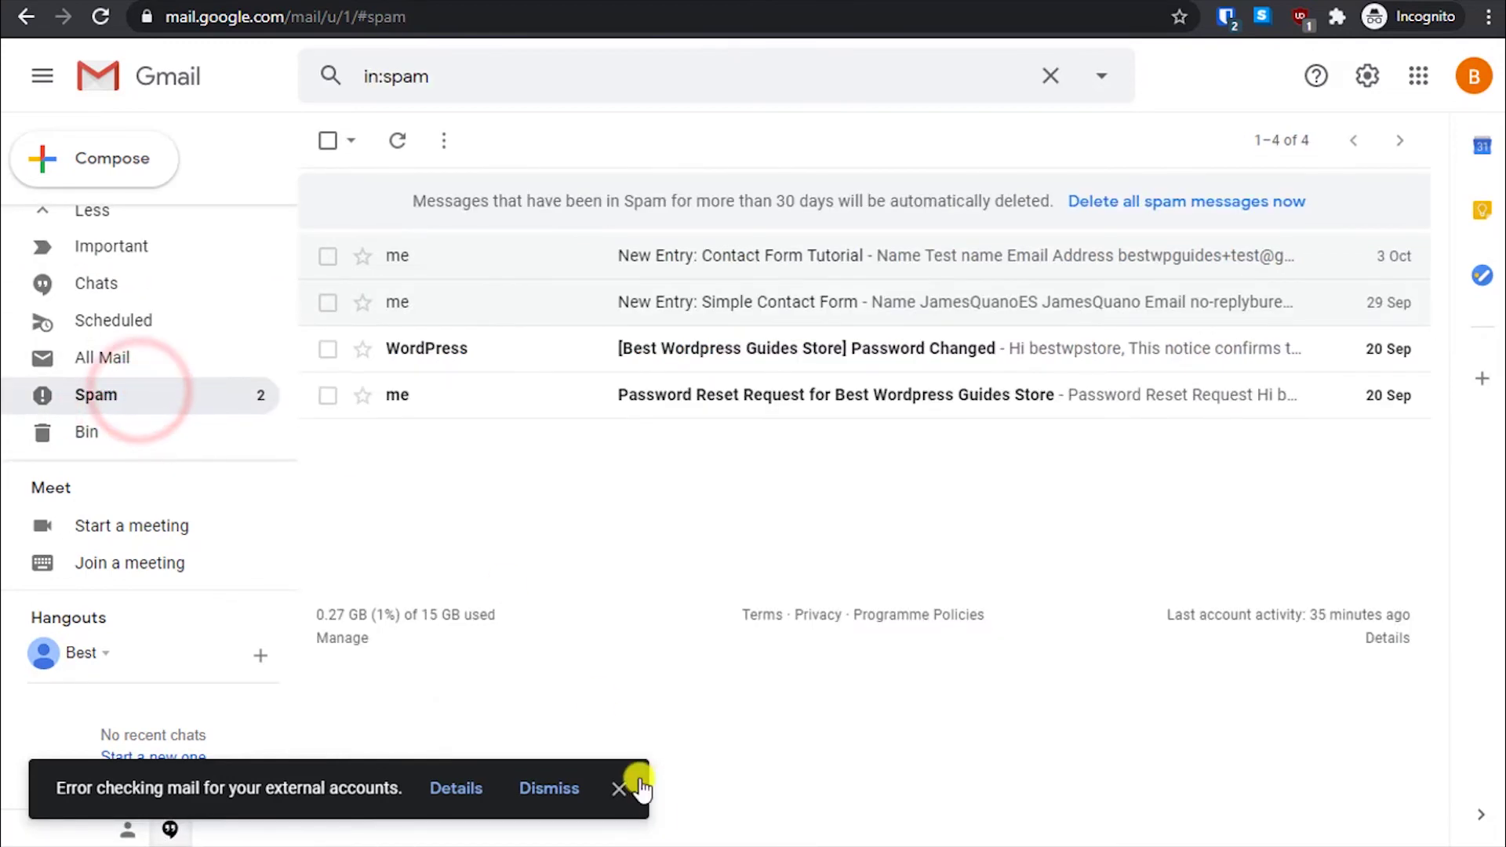
left_click(619, 788)
scroll(61, 368, "up", 5)
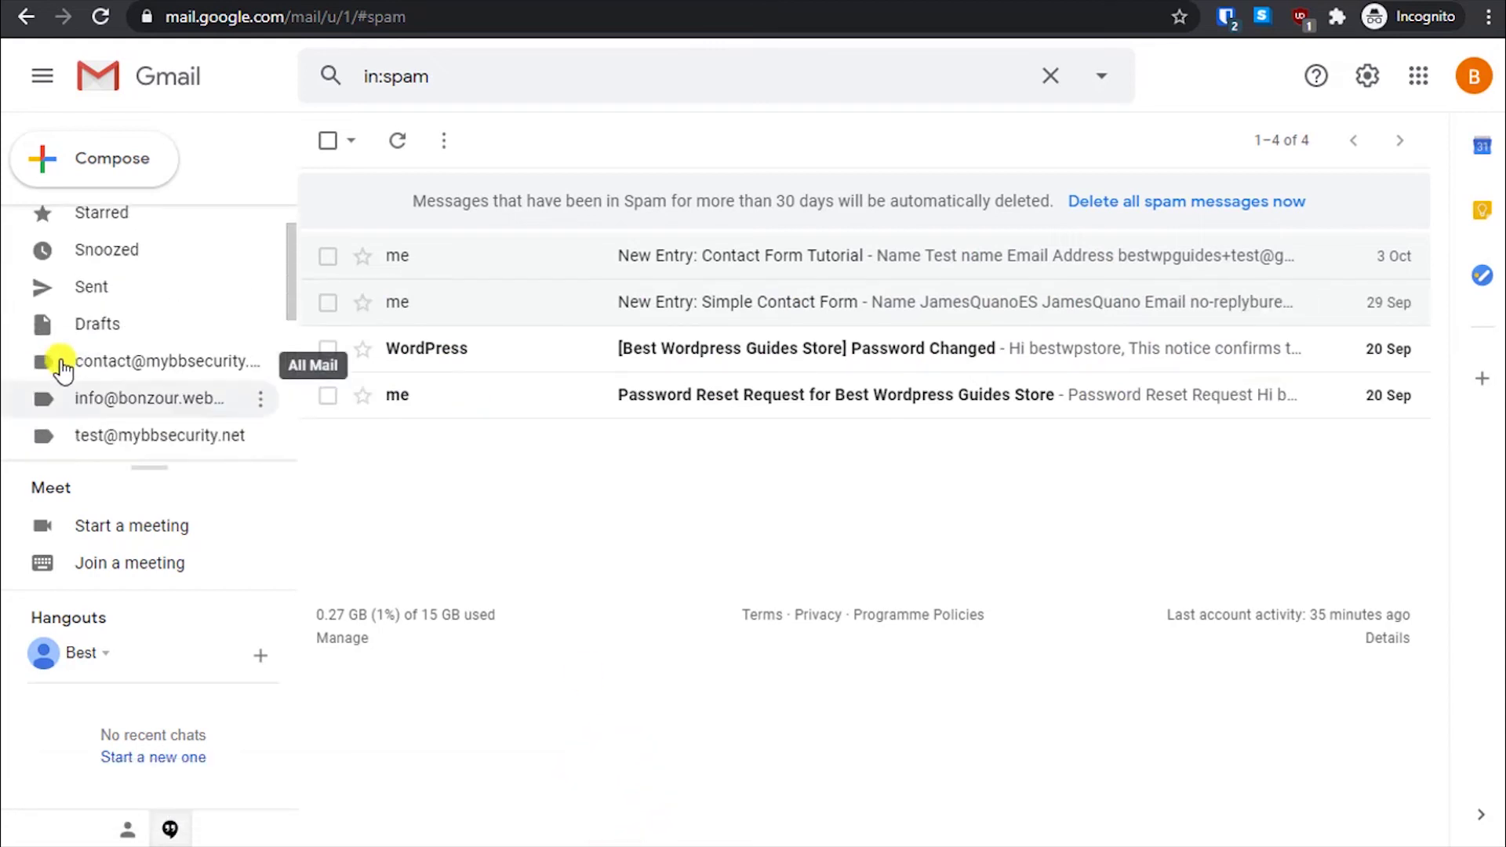
left_click(110, 222)
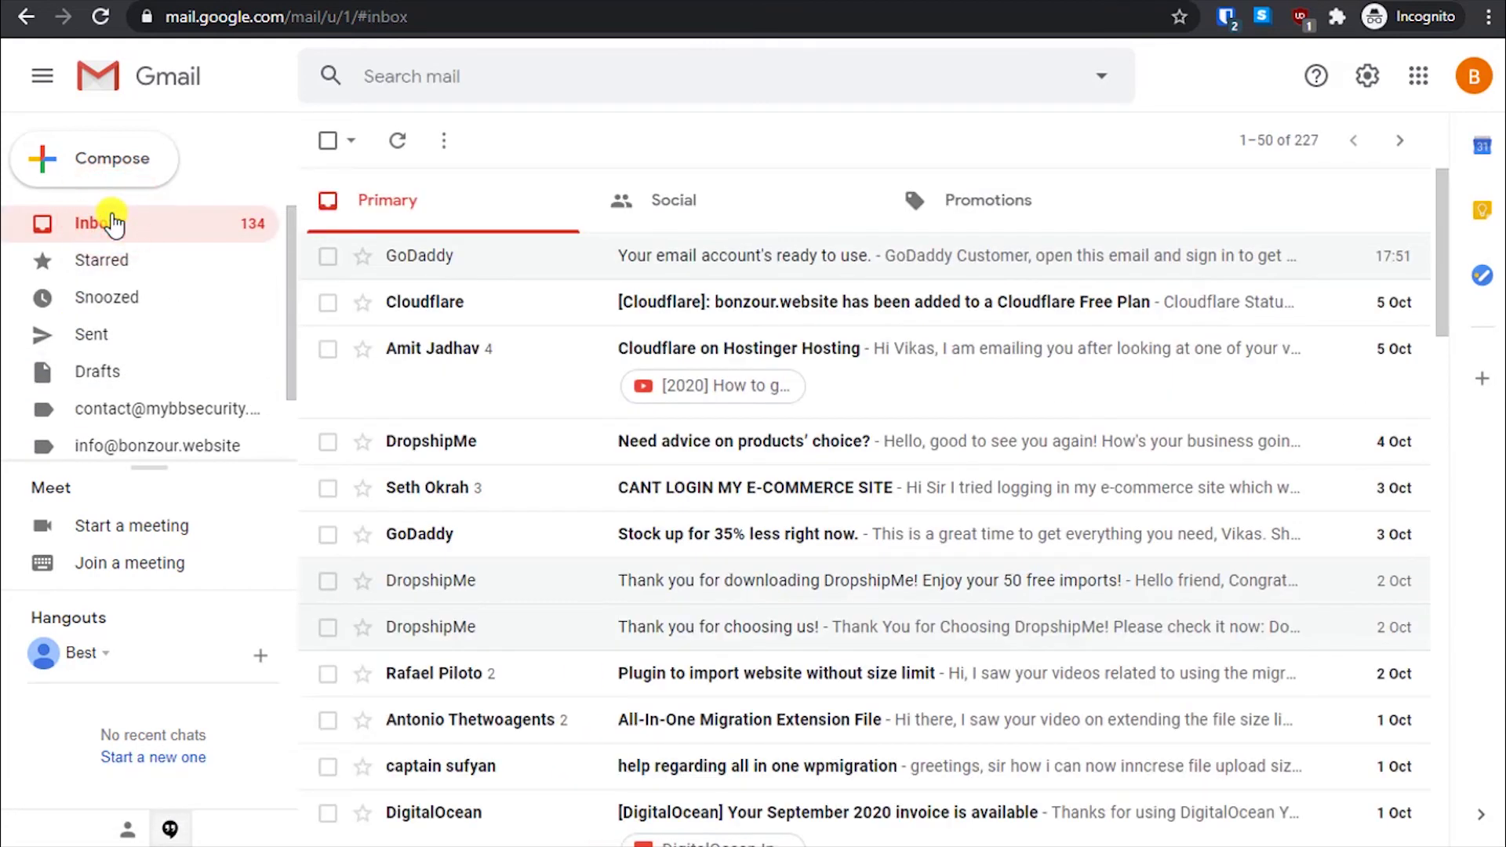
left_click(113, 223)
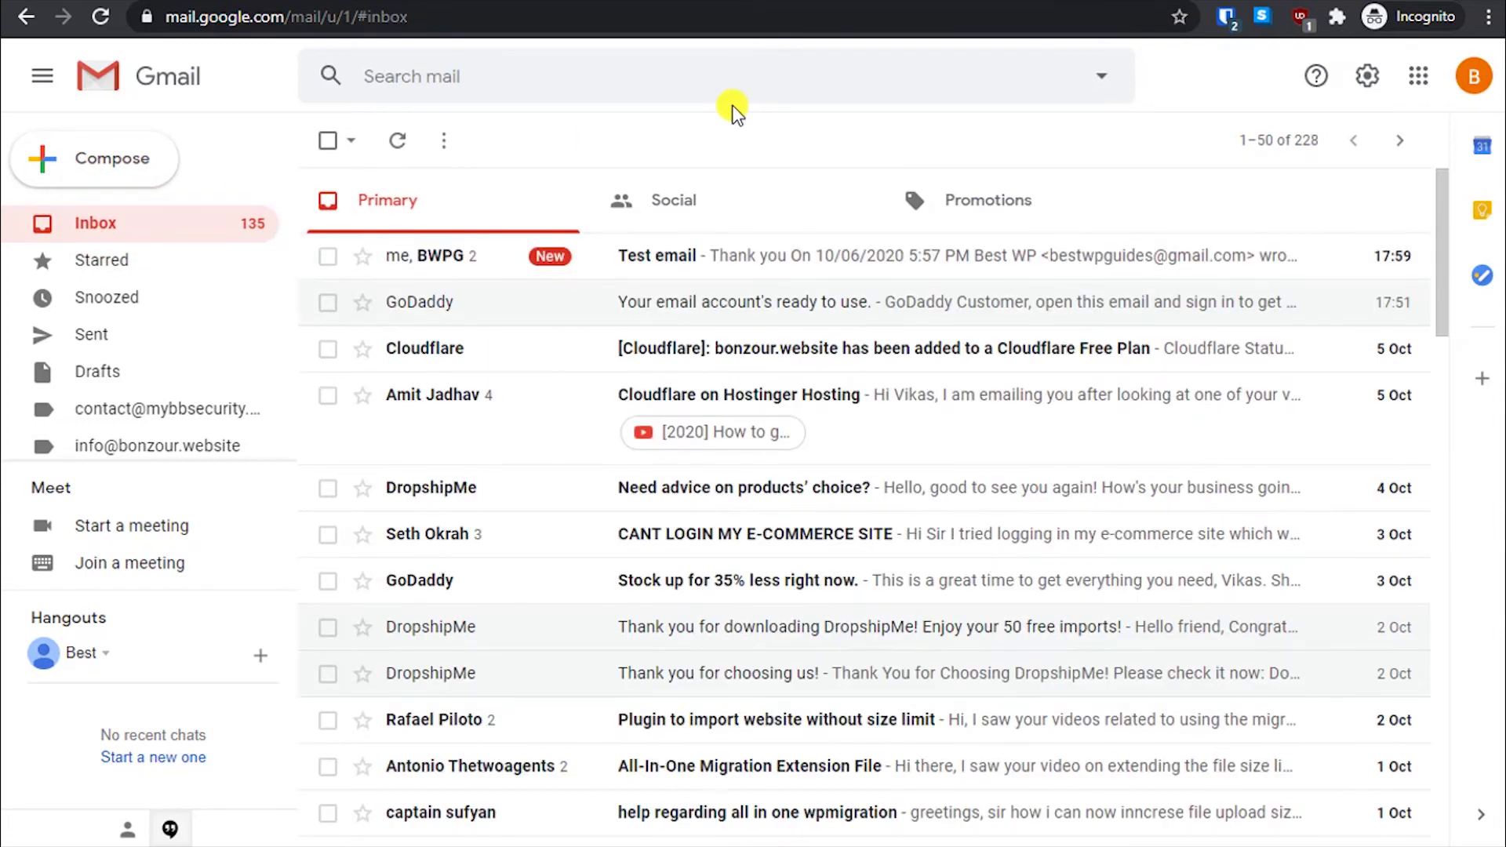
- Open the 'Test email' conversation to confirm the 'Thank you' reply arrived
left_click(806, 266)
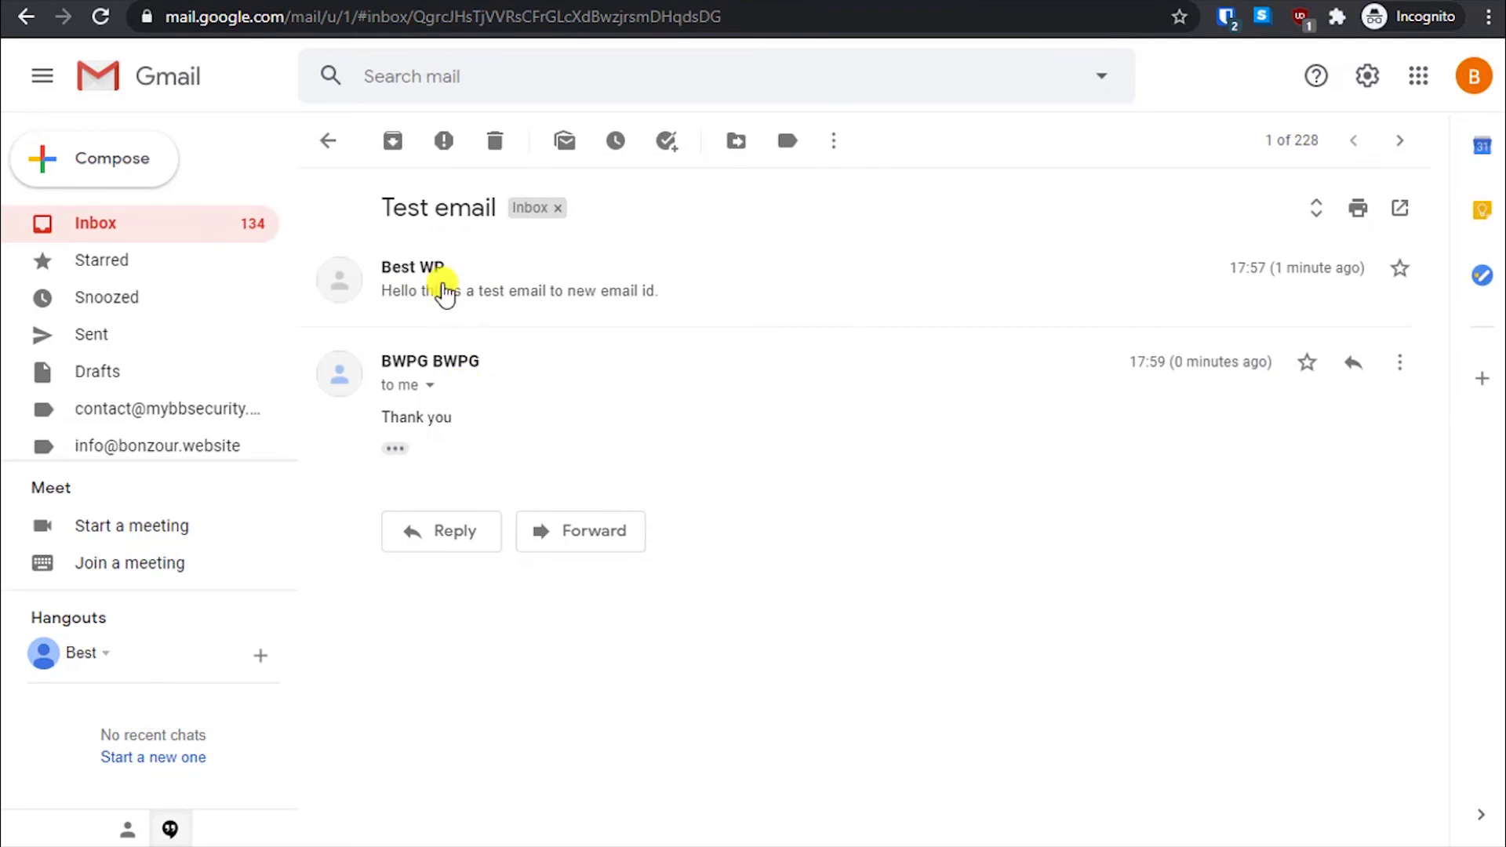
left_click(330, 141)
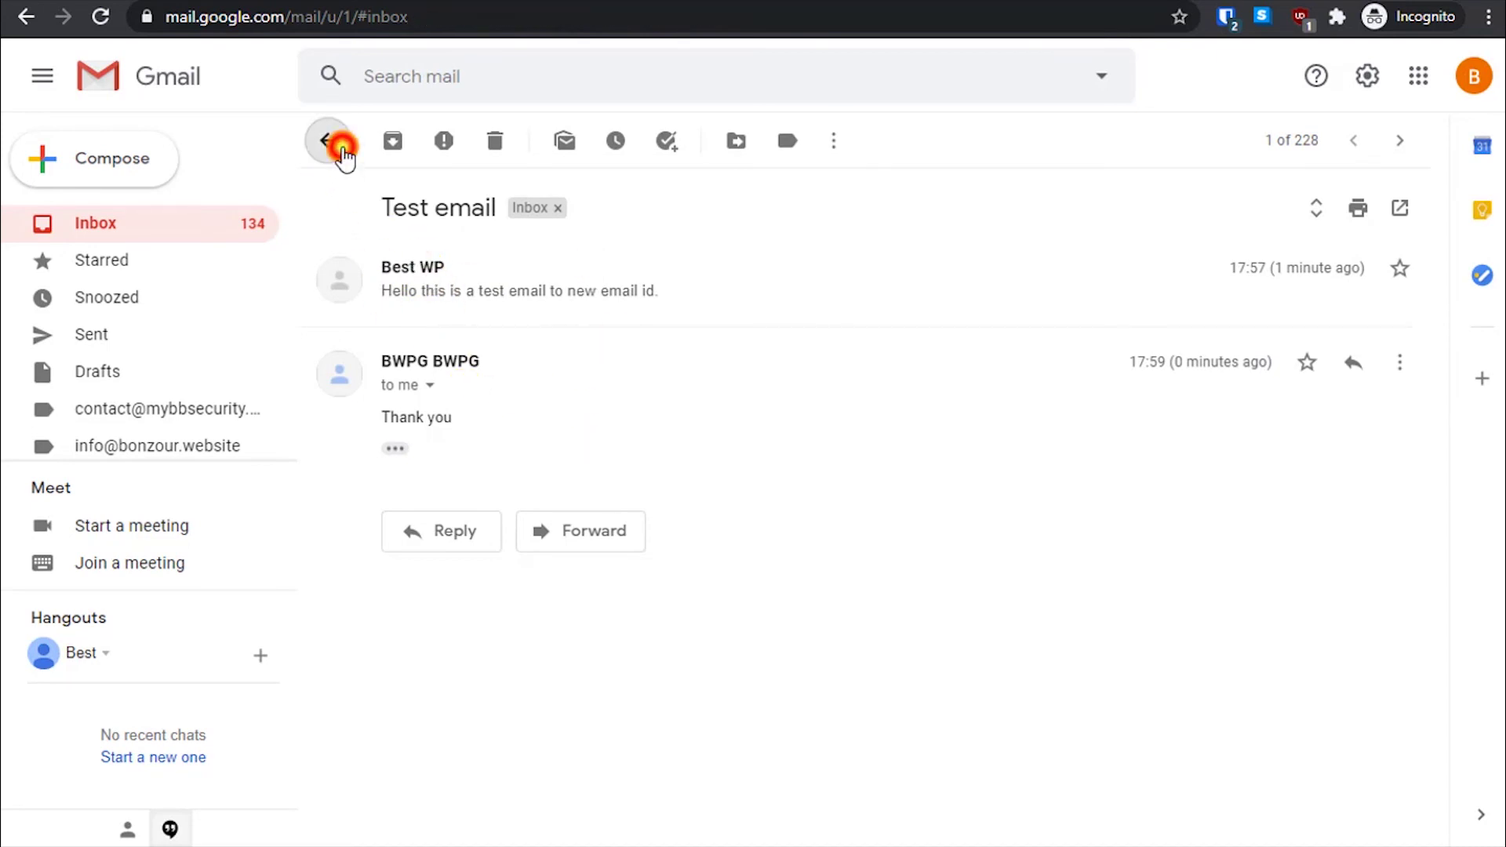
left_click(185, 226)
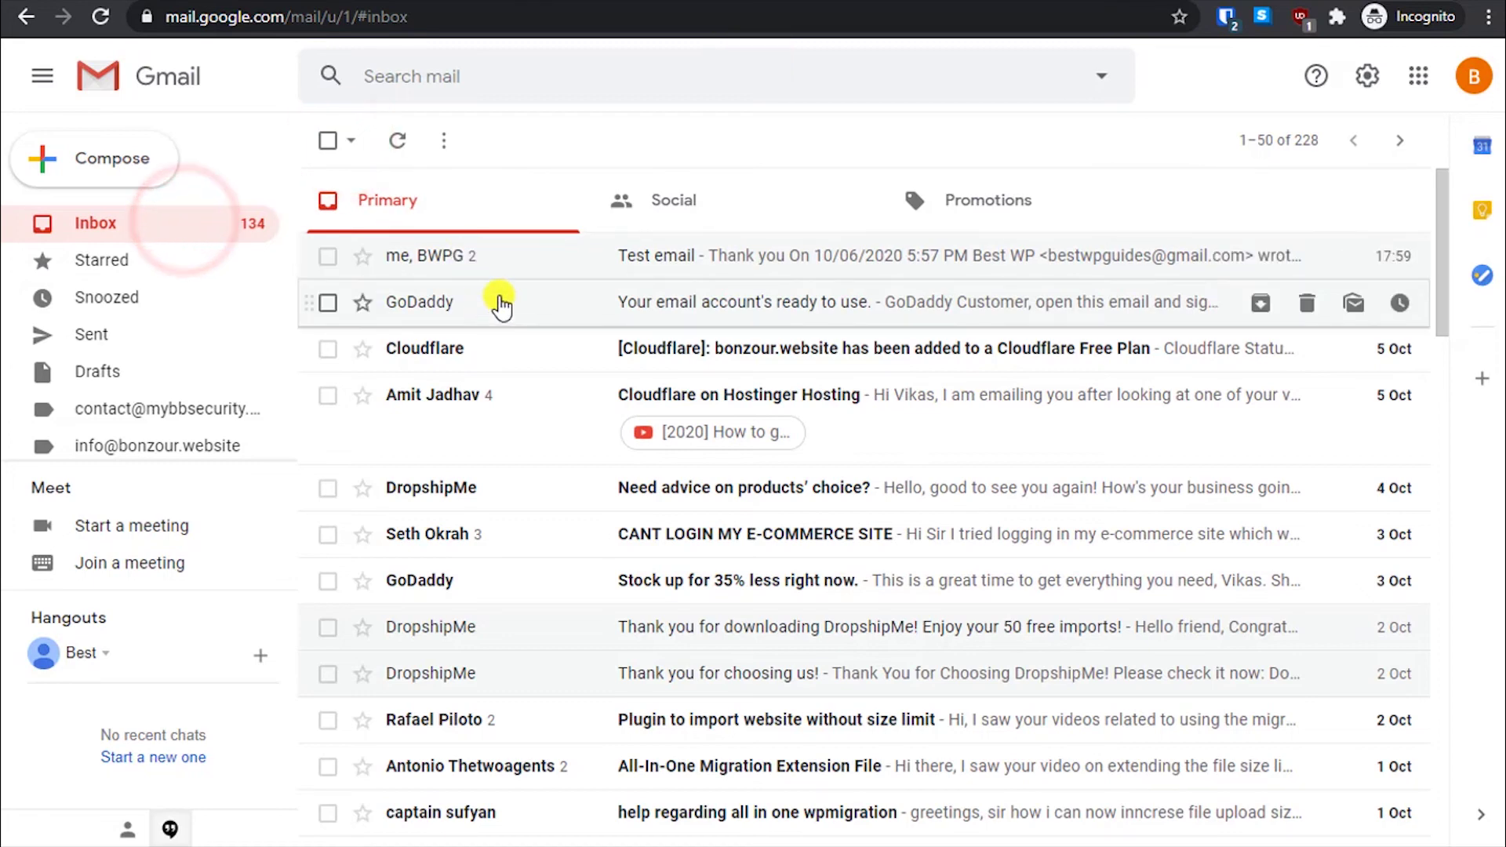
left_click(824, 253)
left_click(122, 228)
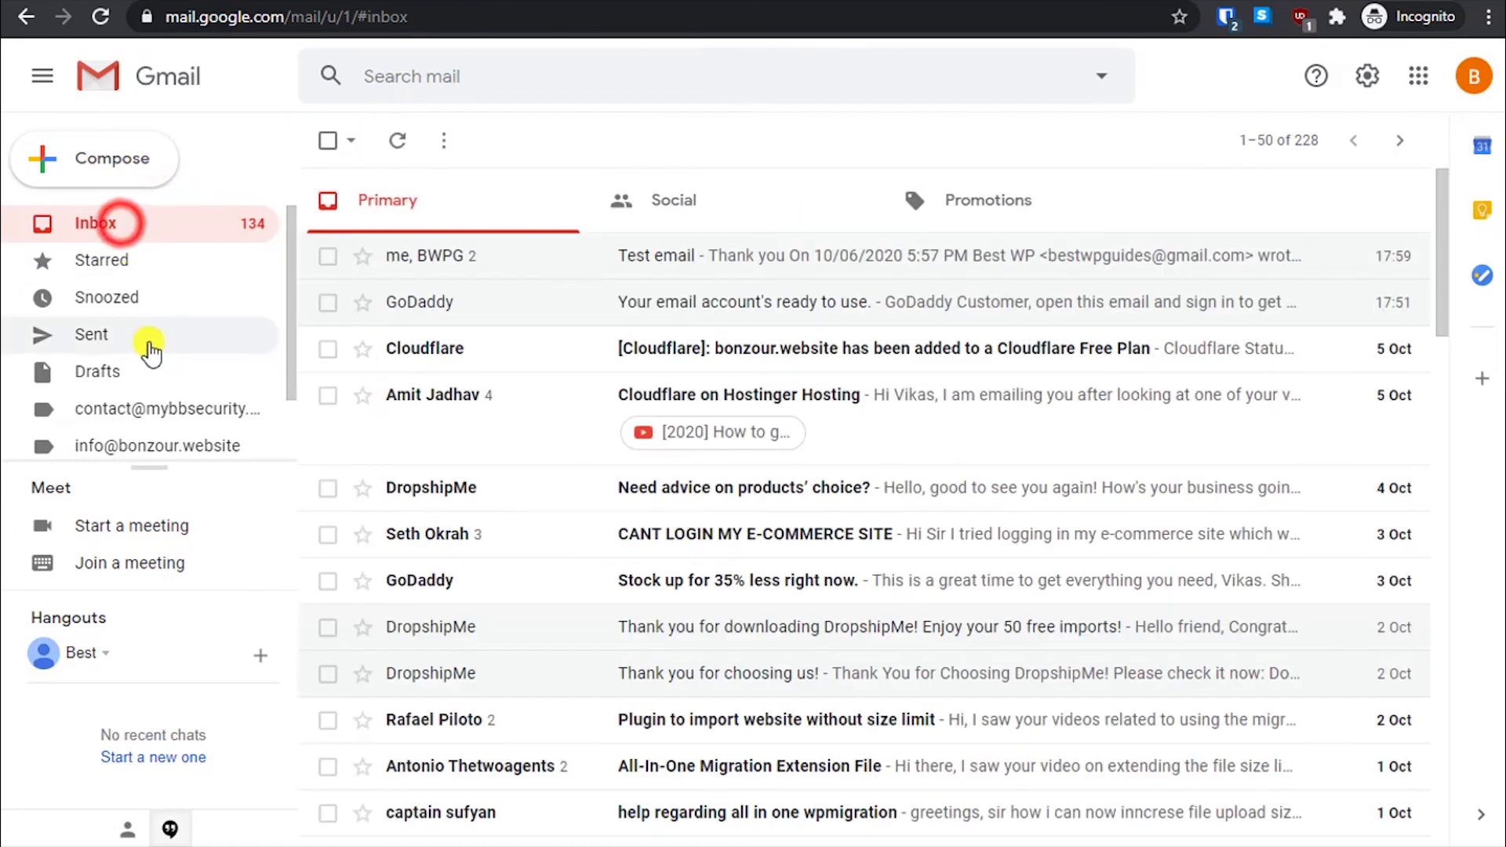
scroll(150, 343, "down", 2)
left_click(116, 441)
scroll(178, 369, "down", 2)
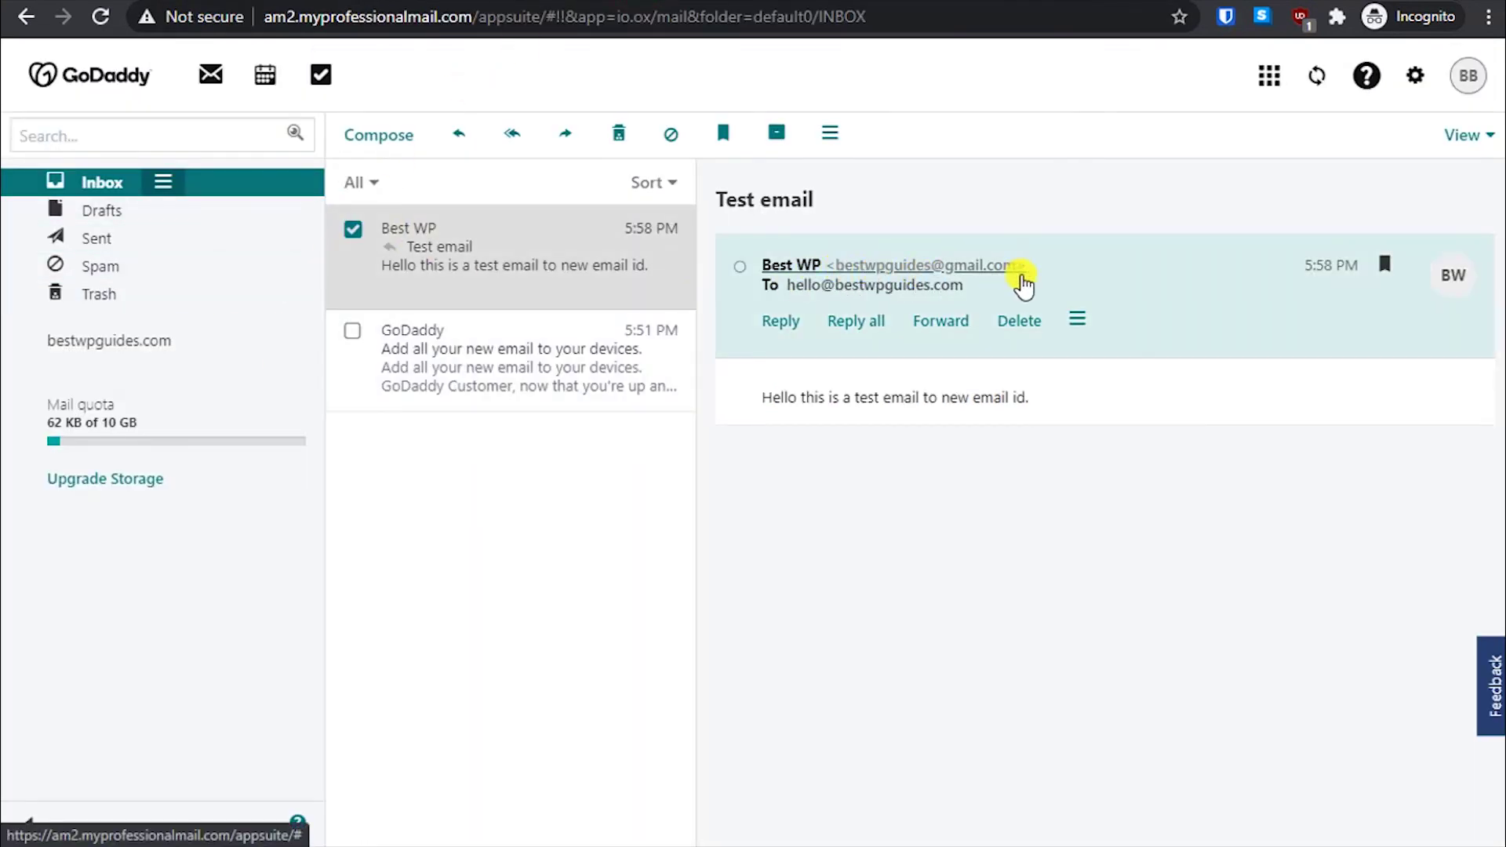
- From Sent, reply to the Hello message with 'hello hope this email reaches you.' and send it
left_click(160, 239)
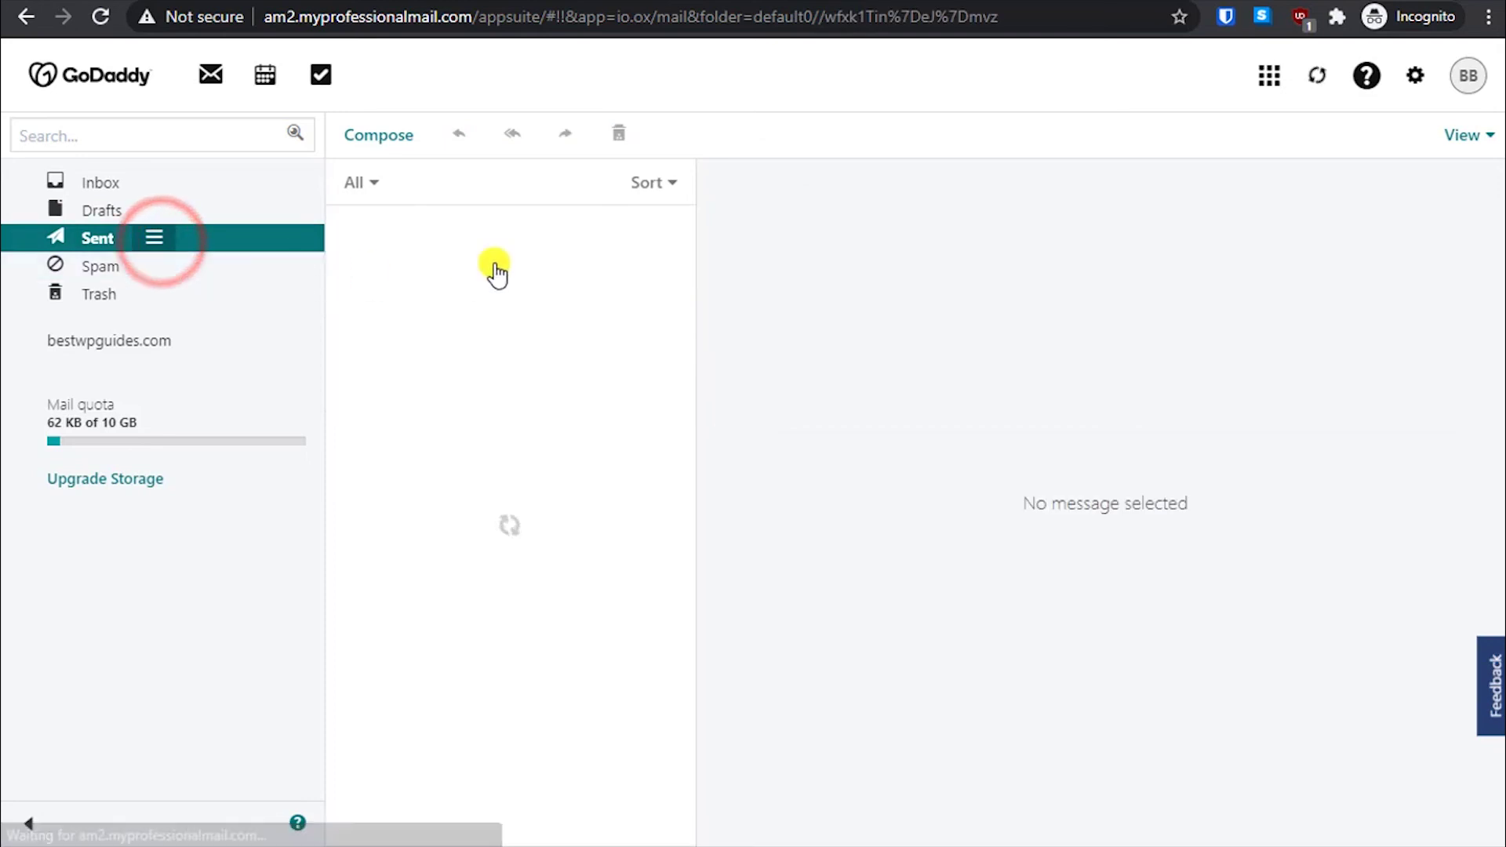
left_click(468, 367)
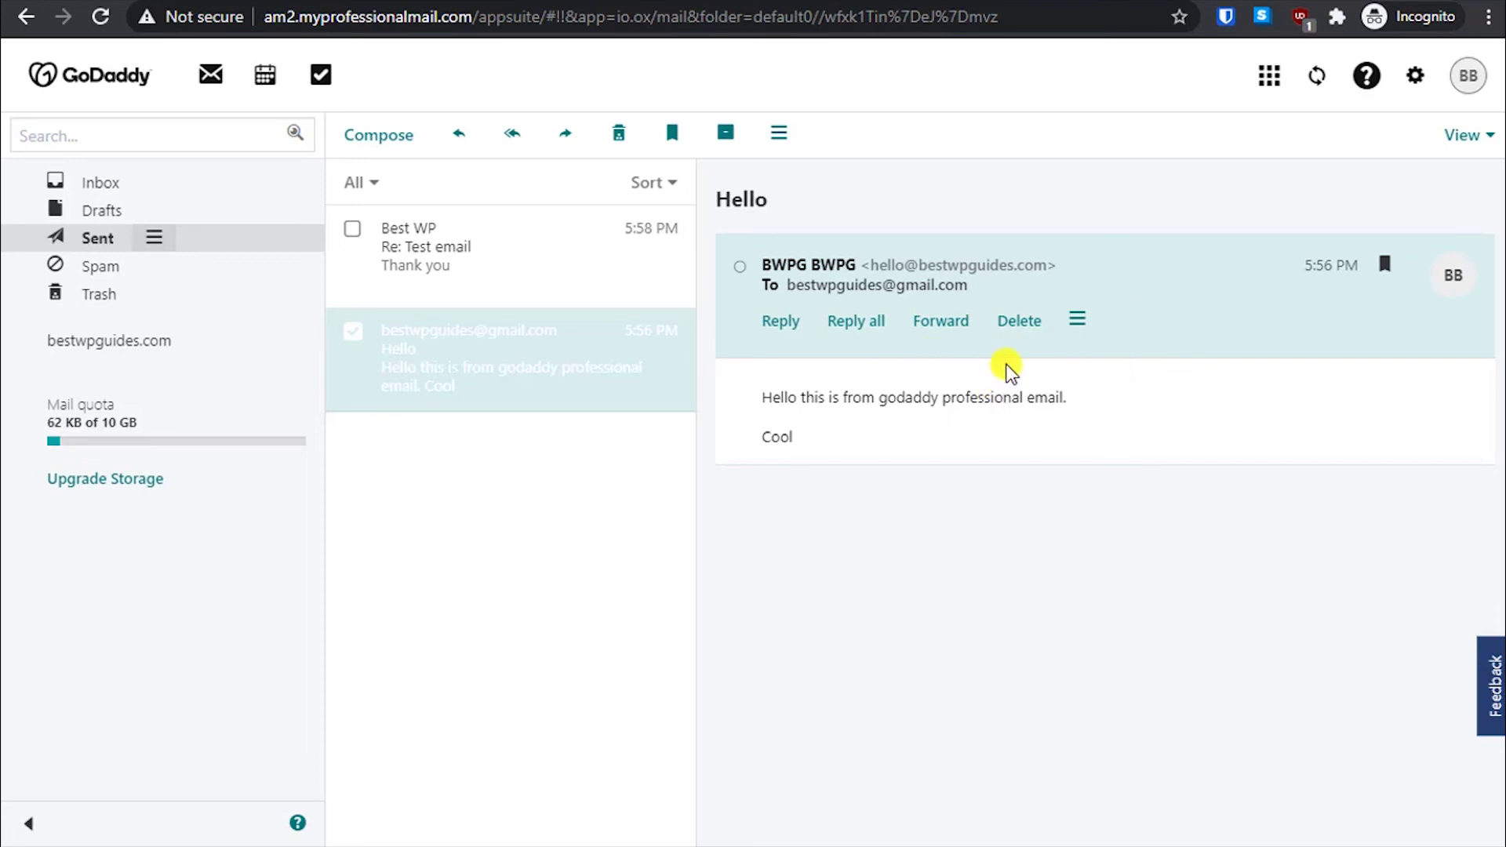
left_click(779, 321)
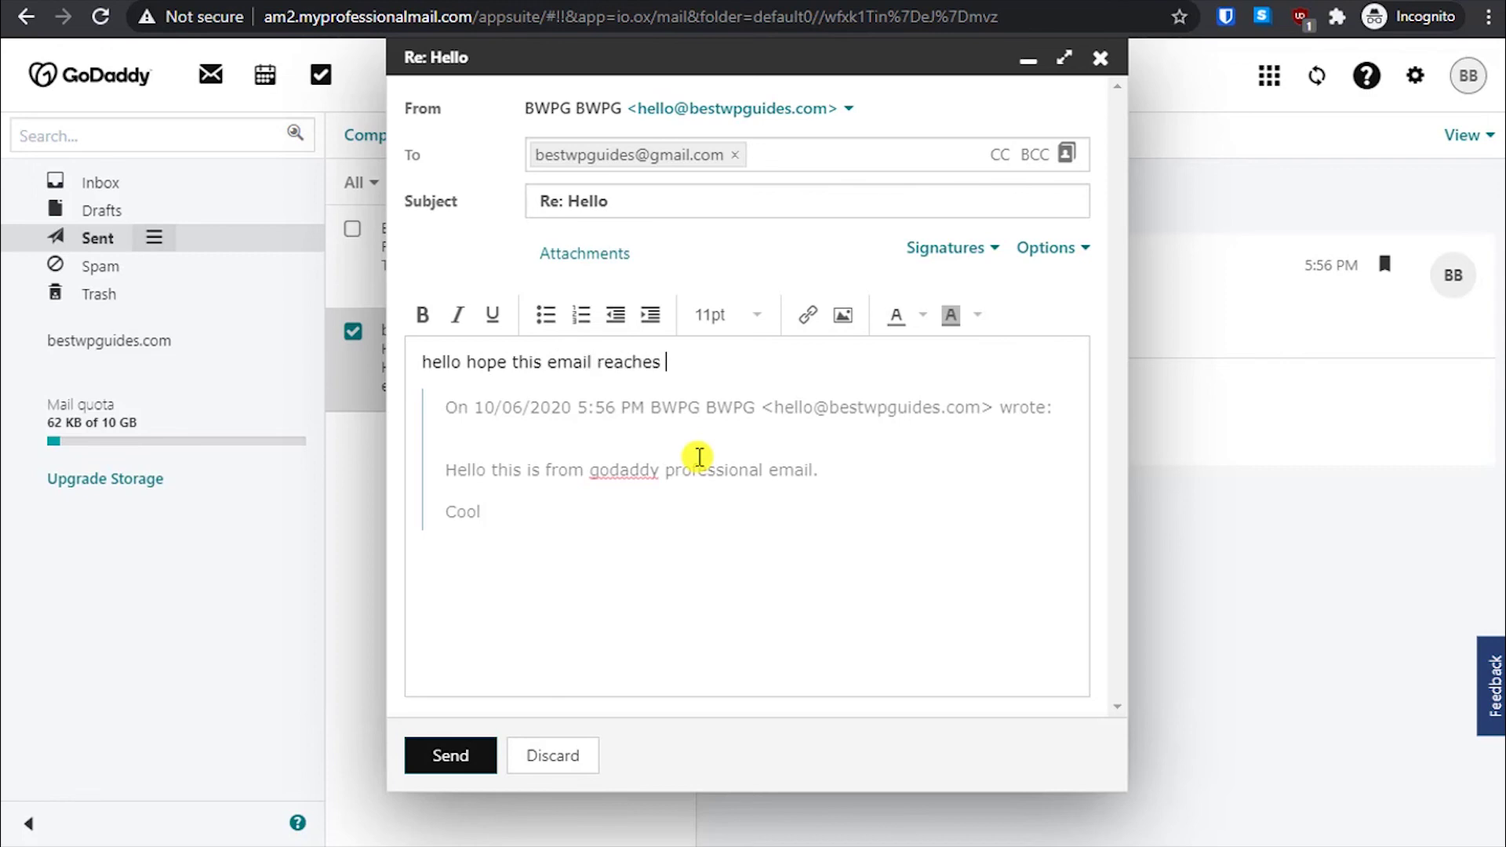
type(".")
left_click(463, 759)
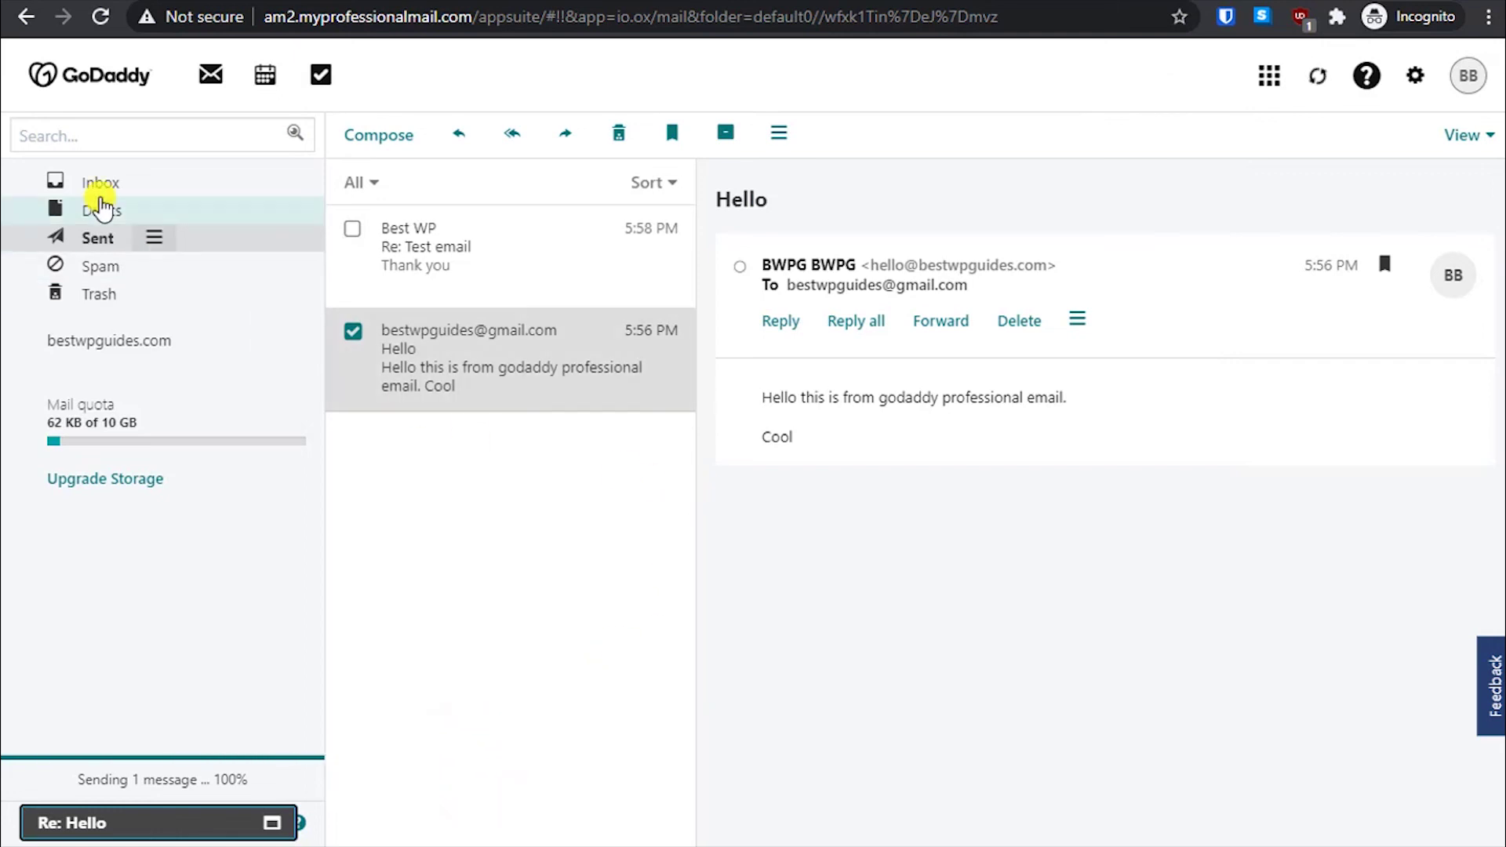
- Look through the Spam and Sent folders for the Re: Hello reply, then return to the Inbox
left_click(102, 188)
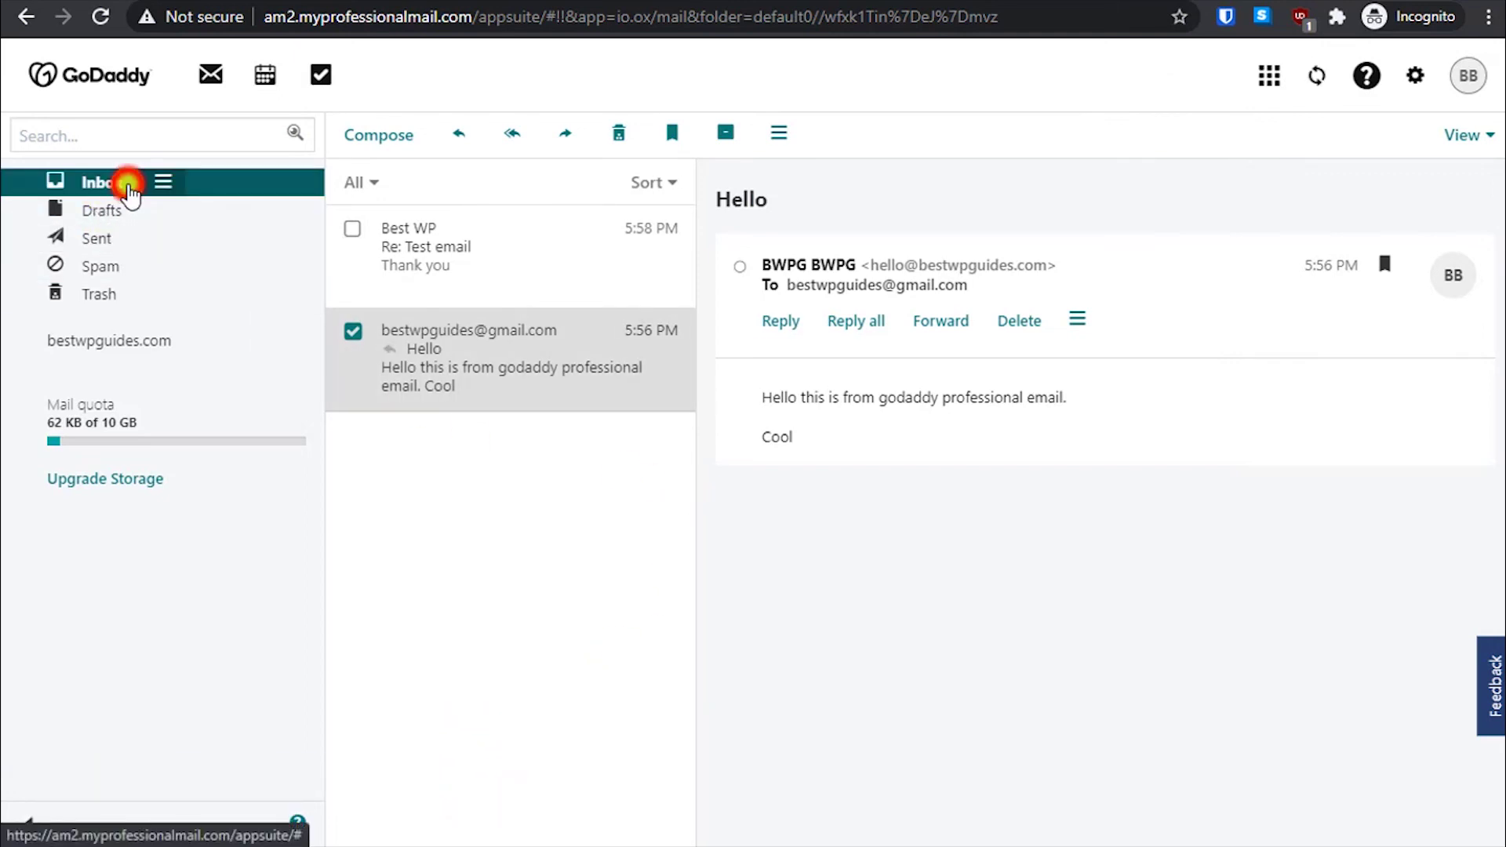
left_click(108, 265)
left_click(112, 237)
left_click(110, 184)
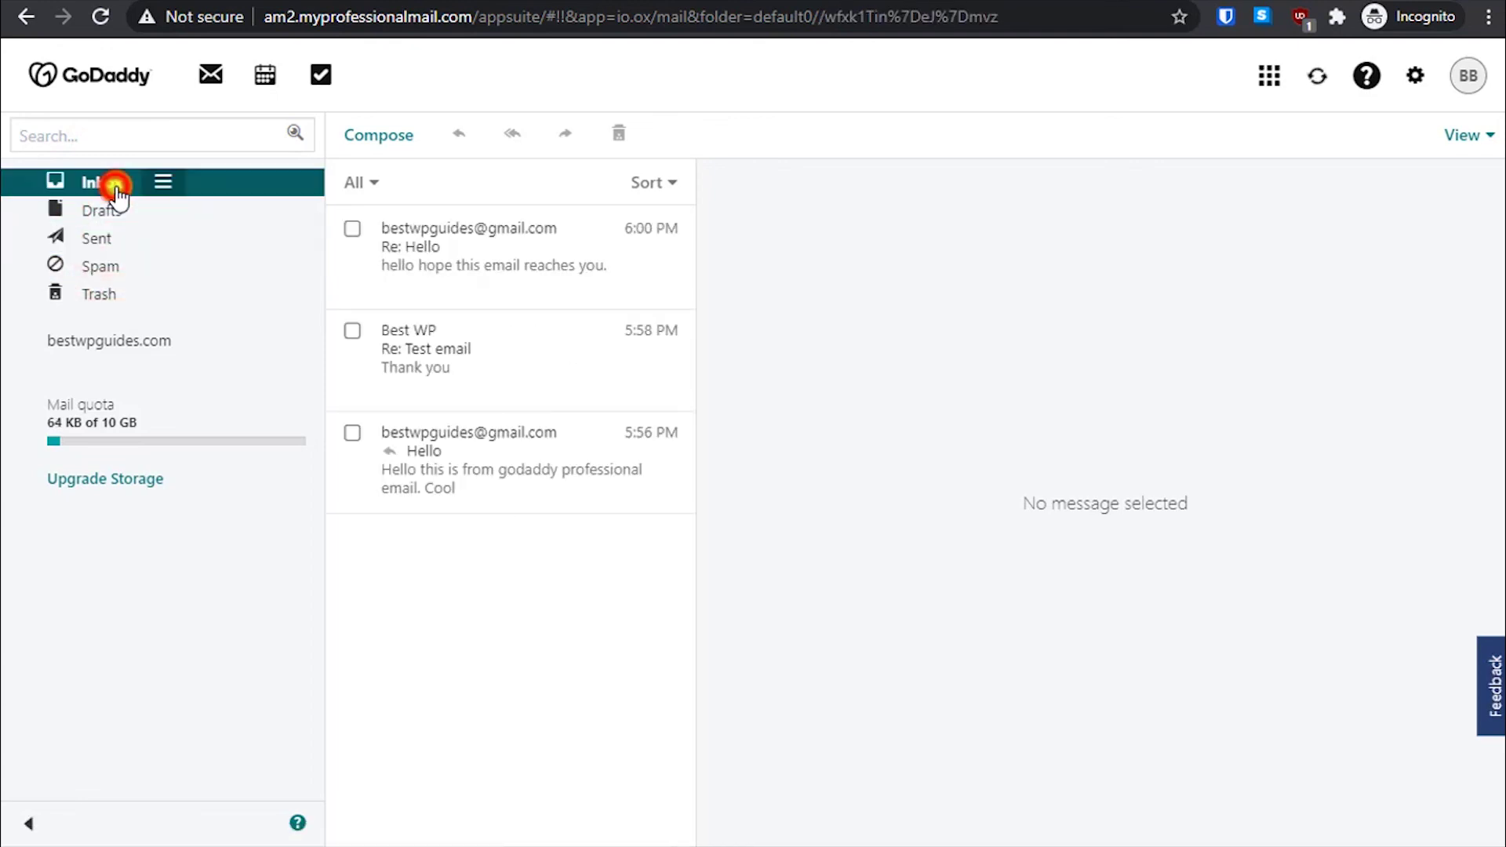
left_click(126, 359)
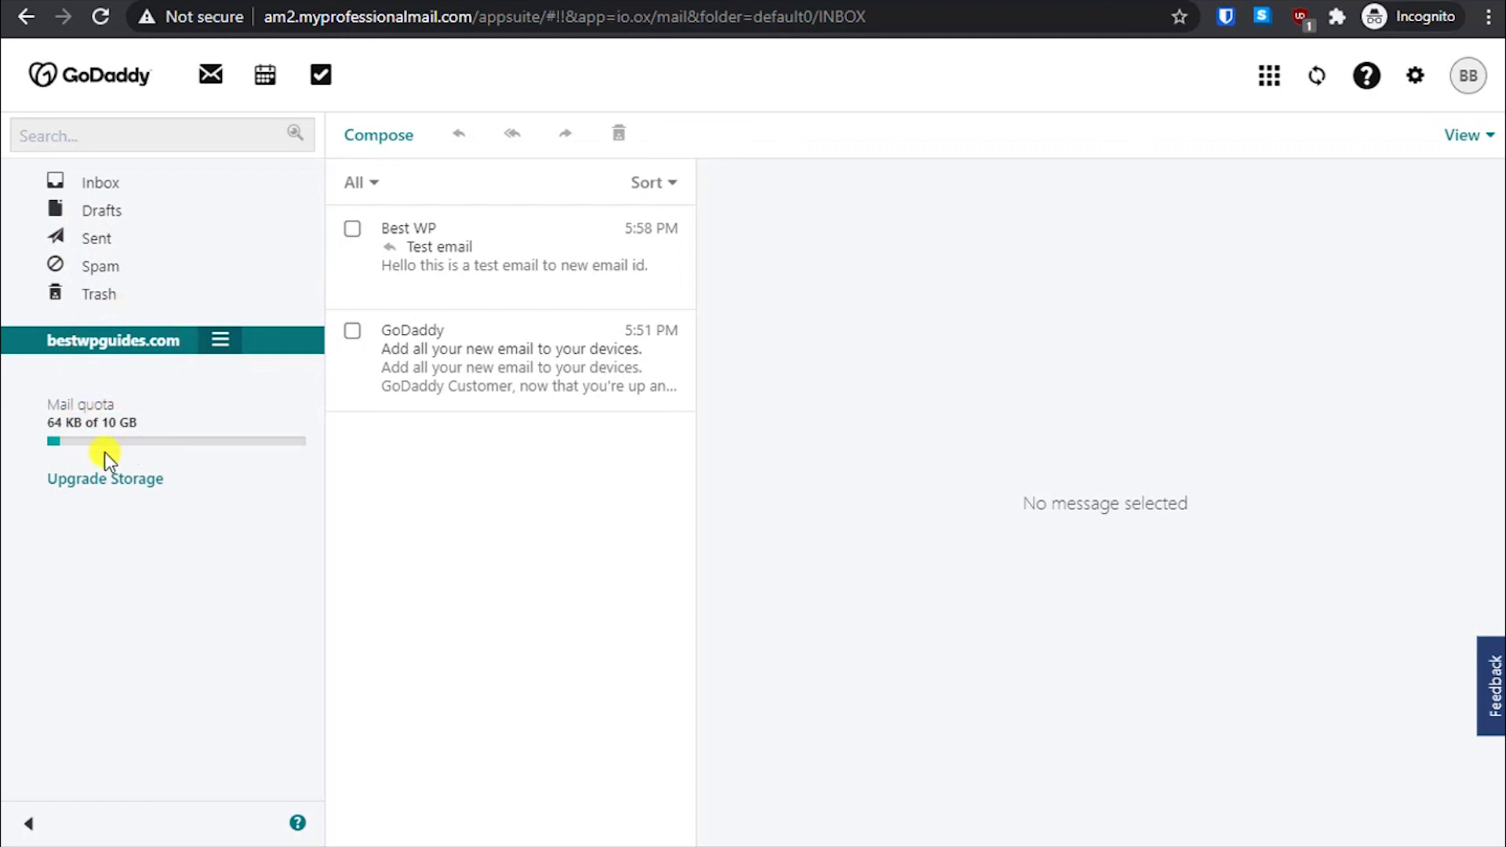
left_click(109, 188)
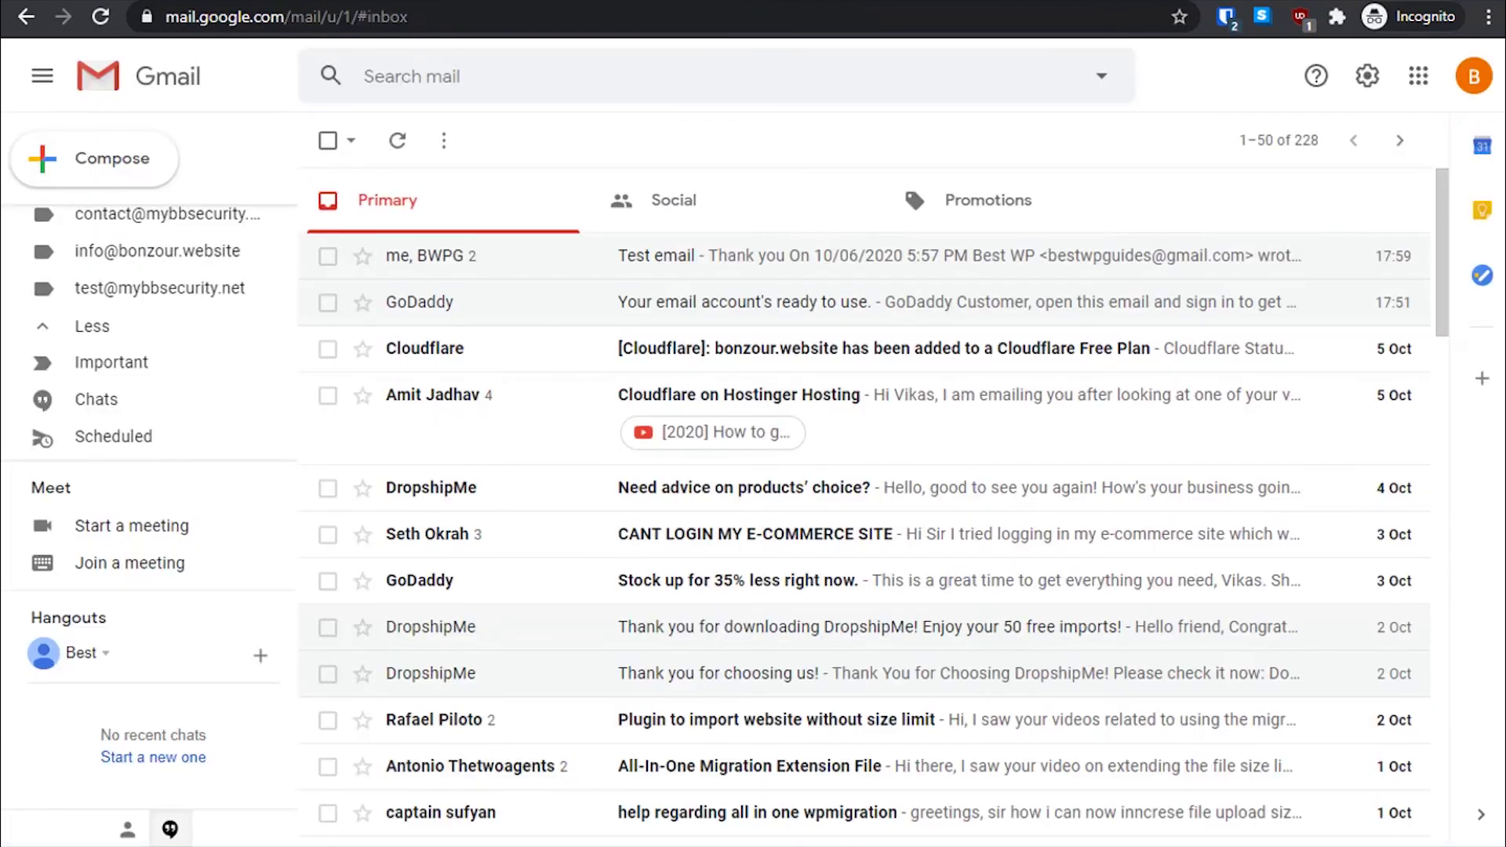
- Recheck the Gmail inbox and Test email, then reload Gmail until Re: Hello arrives
scroll(134, 314, "up", 3)
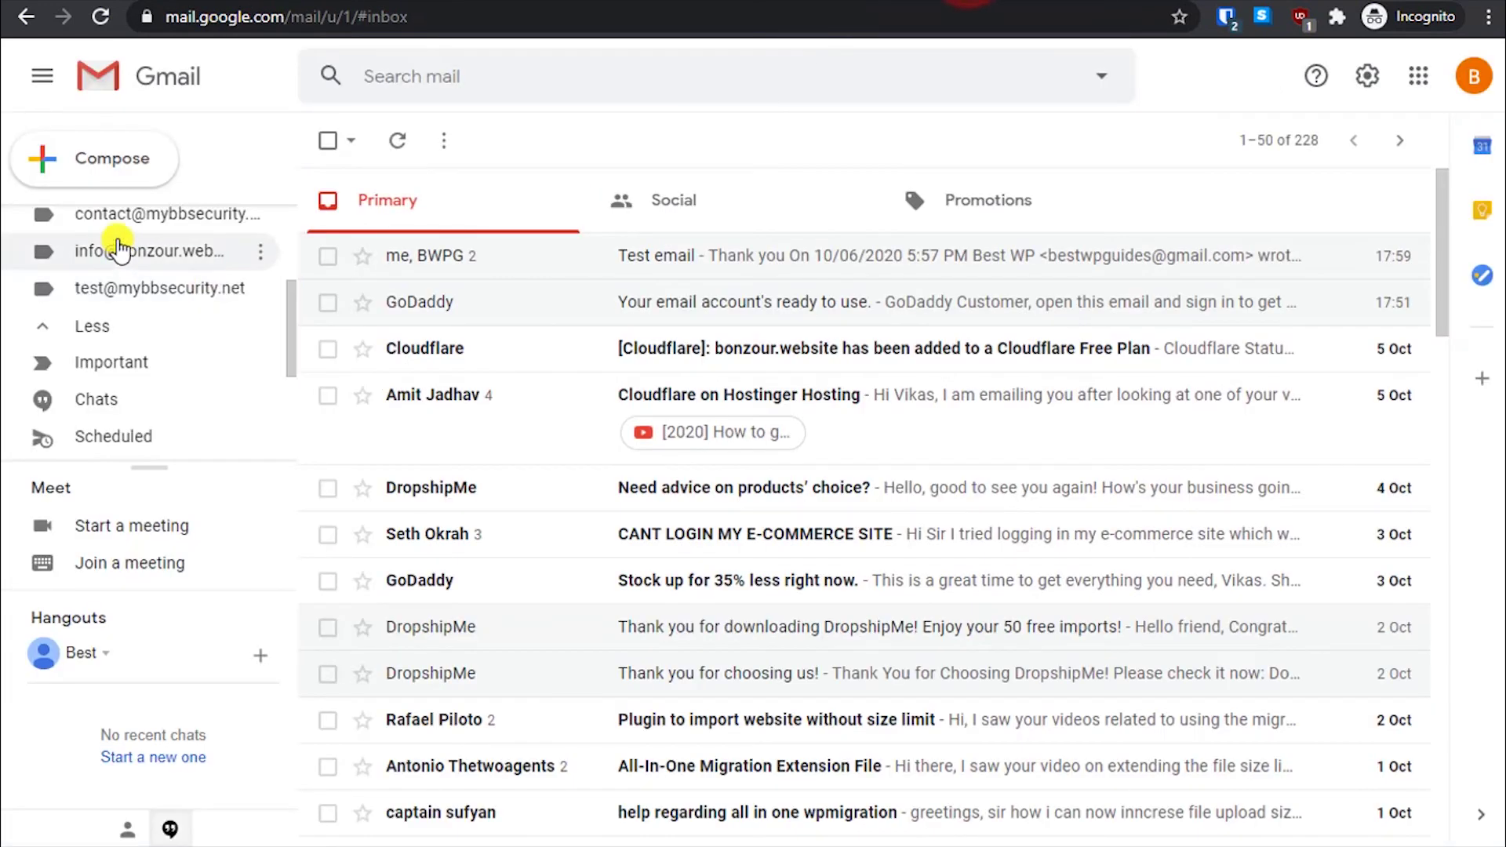
scroll(134, 314, "up", 2)
left_click(135, 227)
left_click(718, 244)
left_click(329, 140)
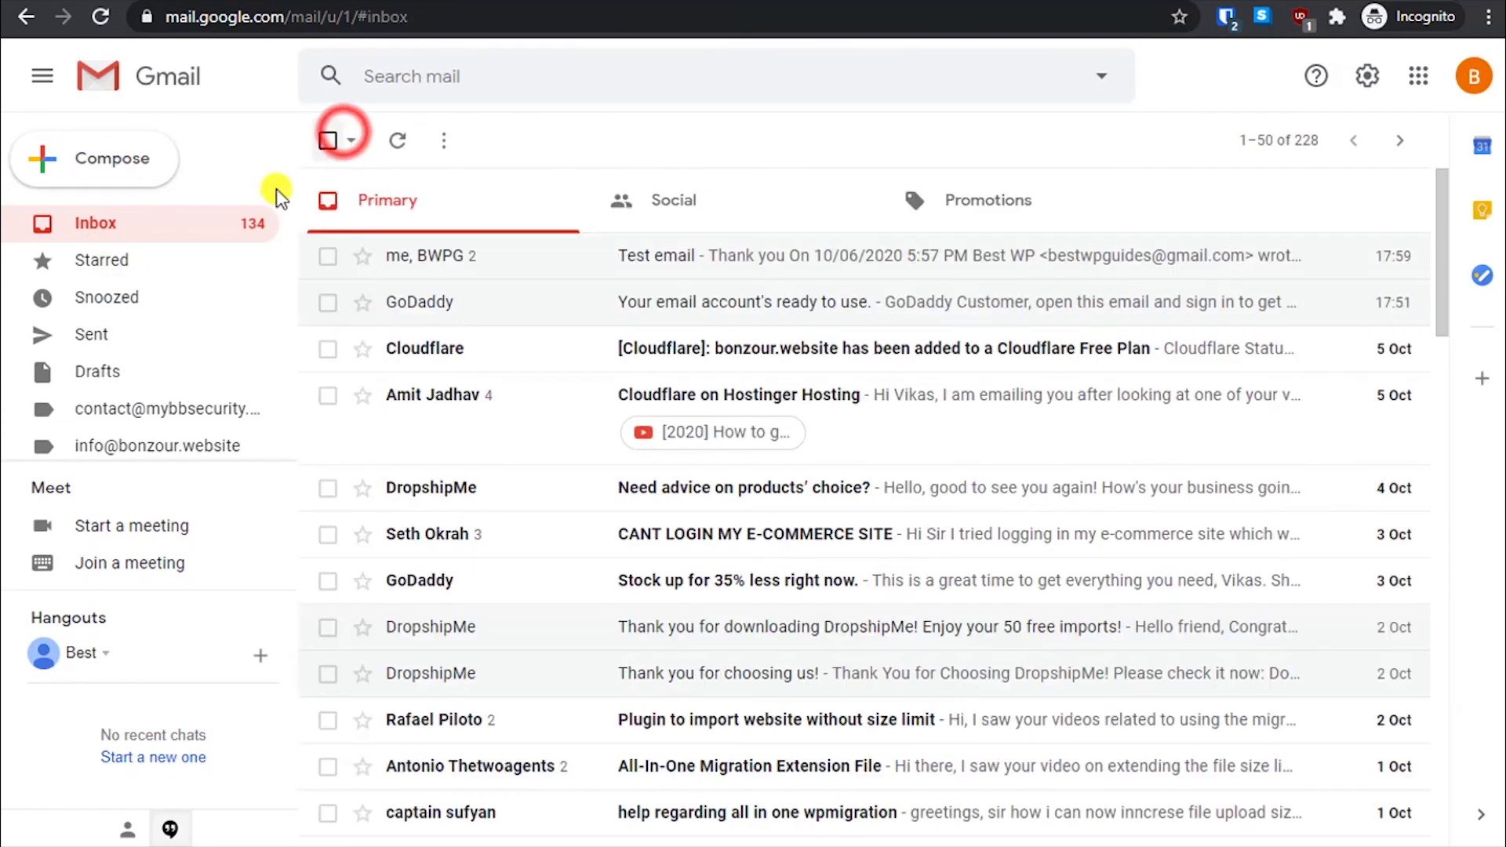
left_click(142, 226)
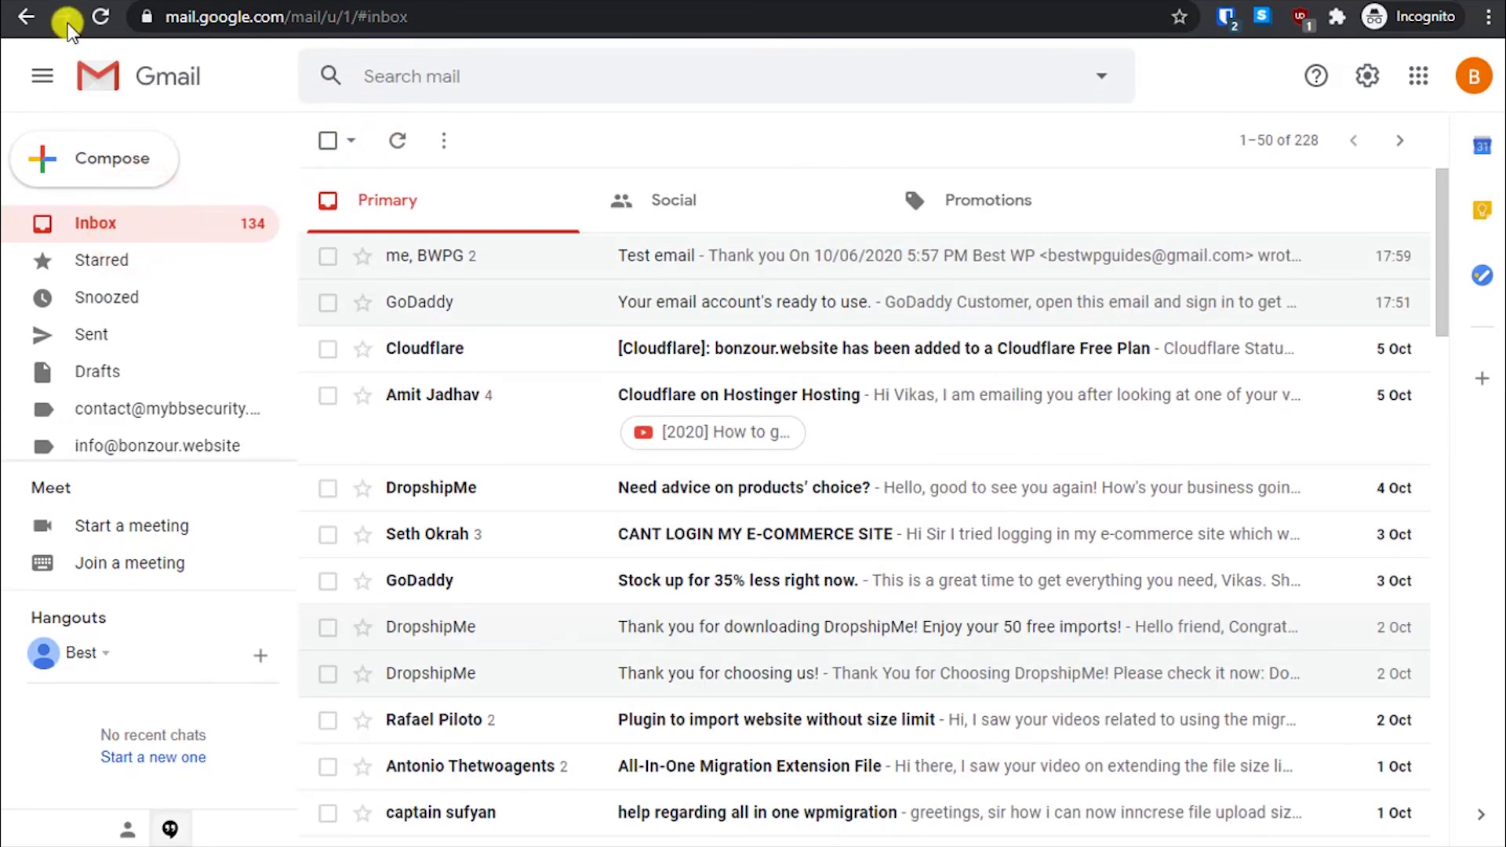
left_click(106, 16)
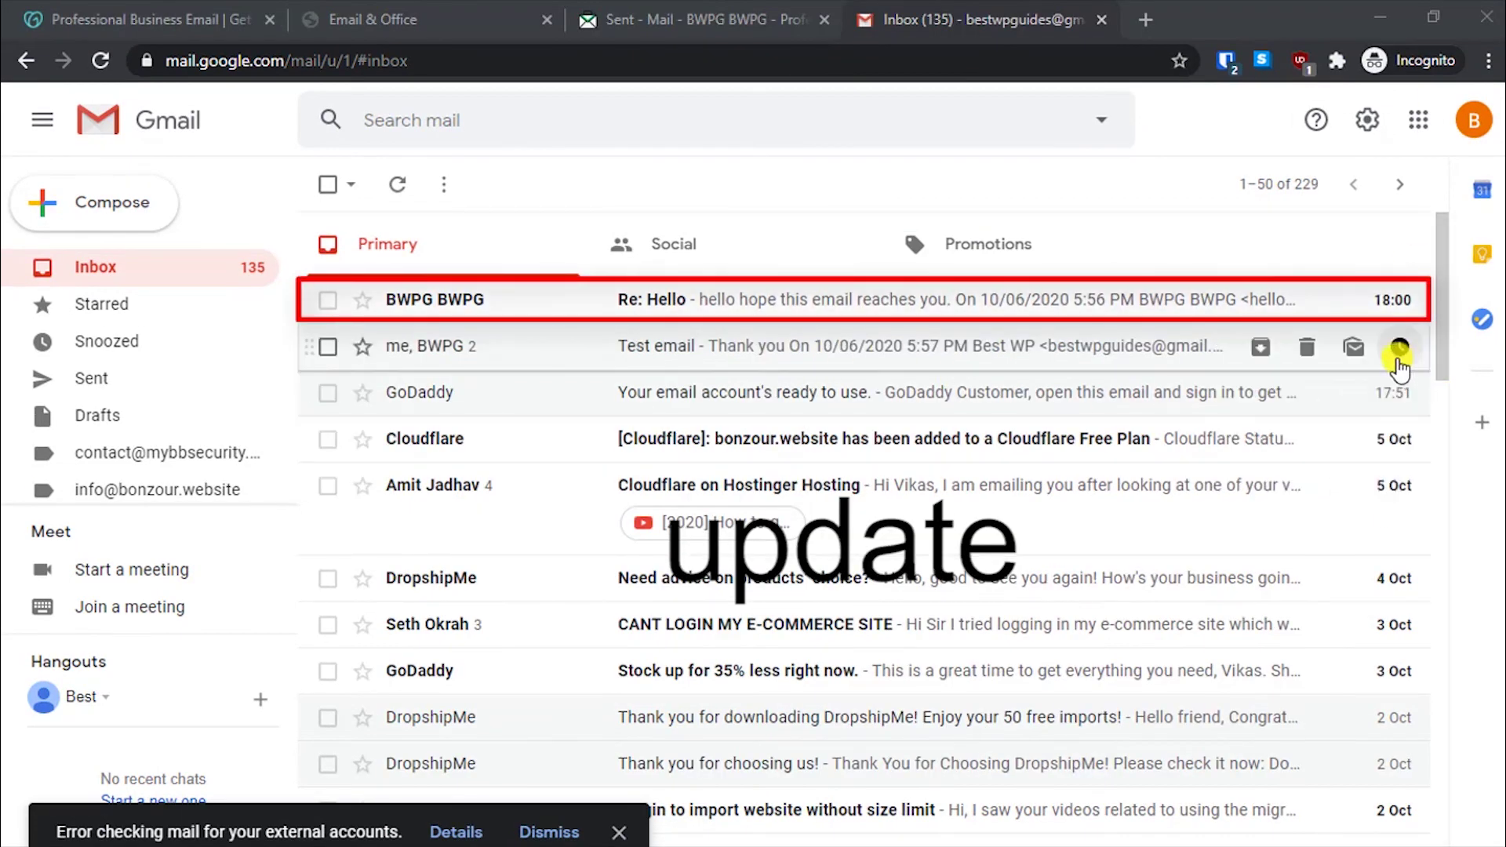
- Open the Re: Hello message in Gmail and send the 'Yes, I got your email.' smart reply
mouse_move(1398, 314)
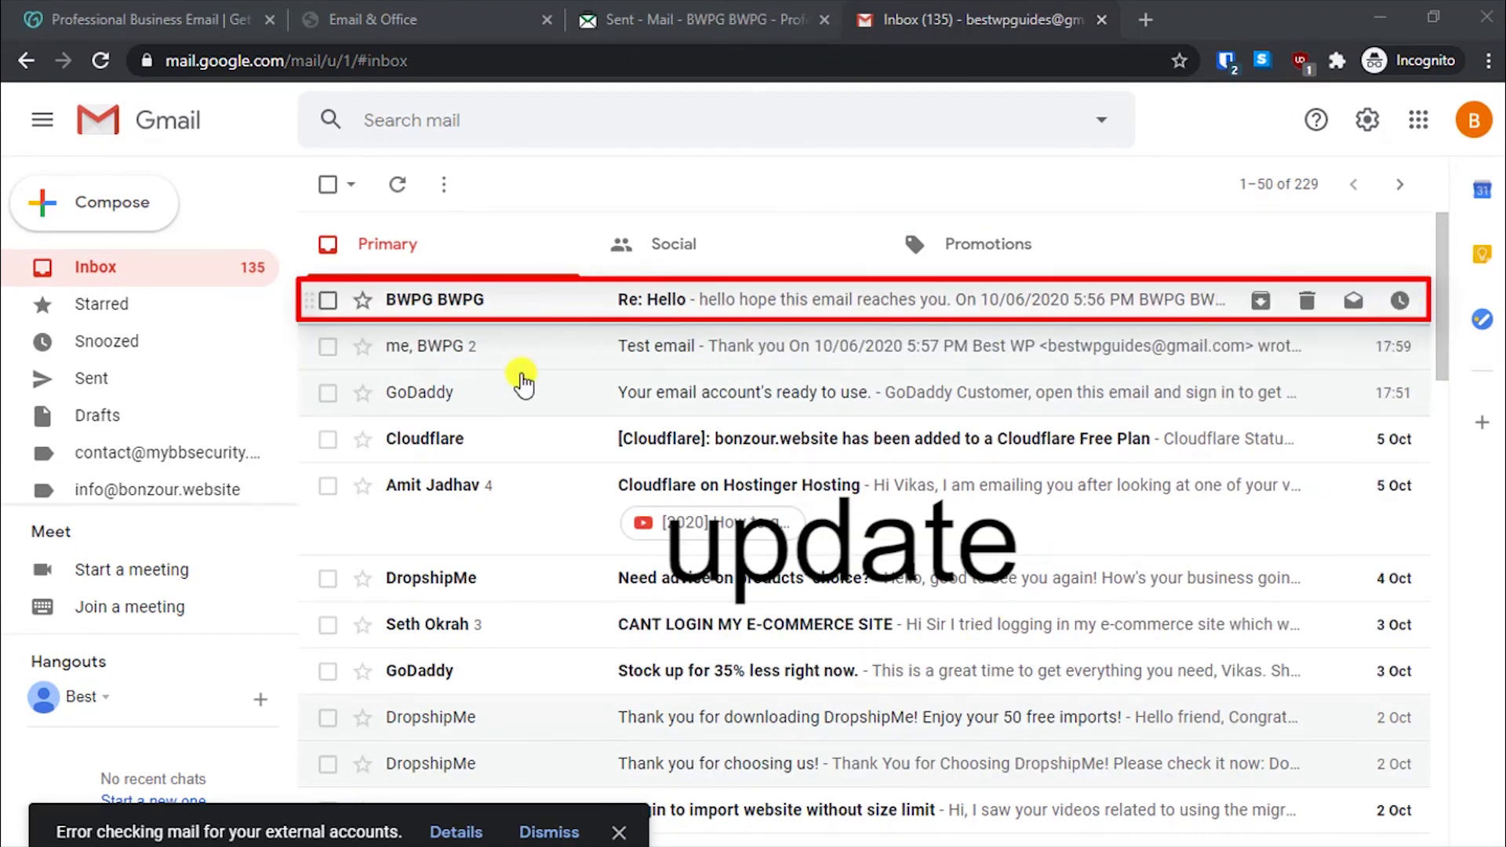
left_click(758, 294)
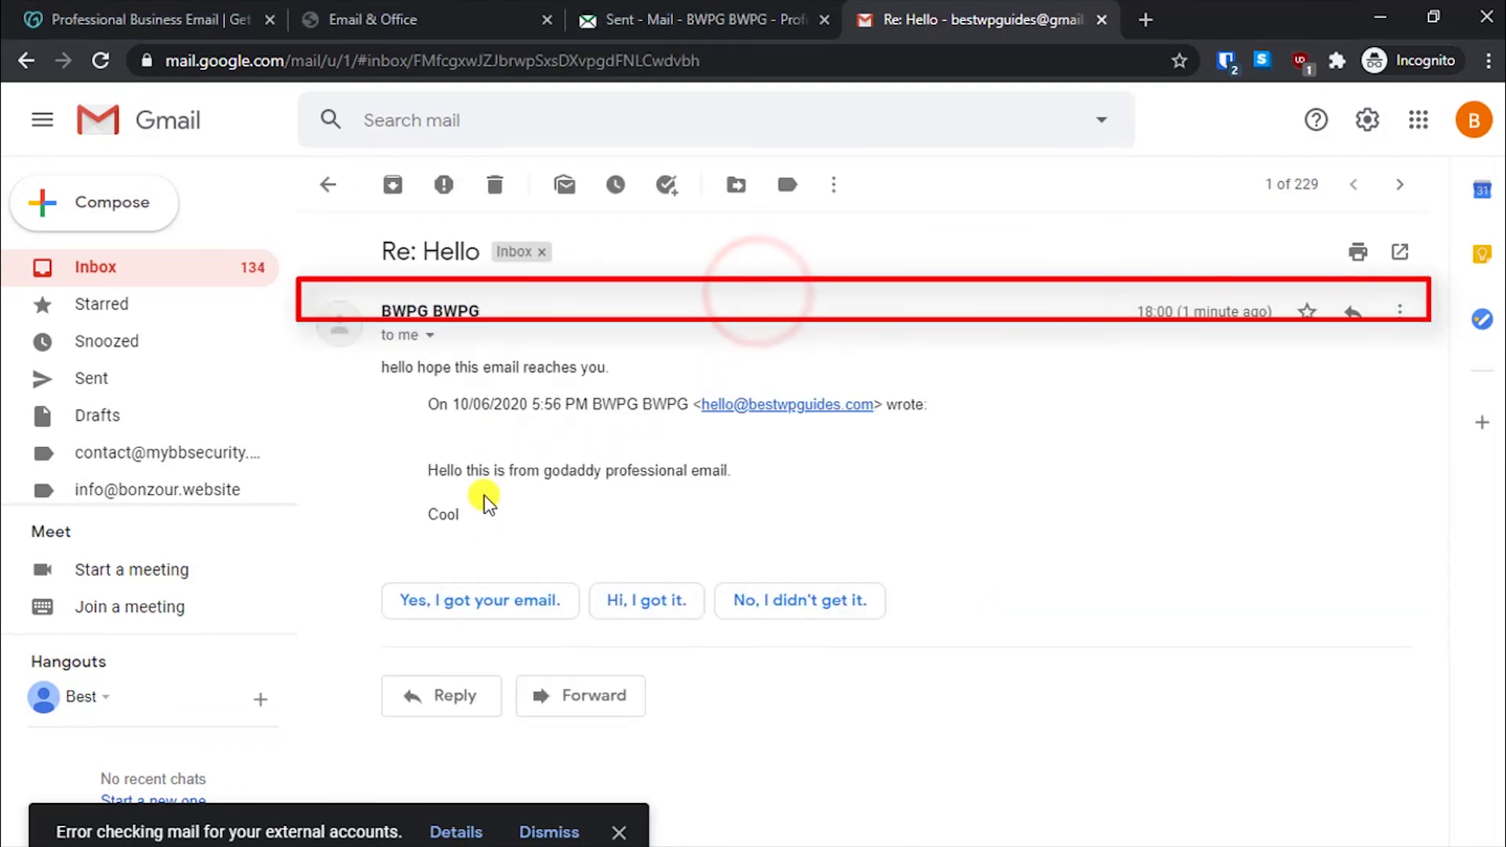
double_click(479, 470)
left_click(458, 514)
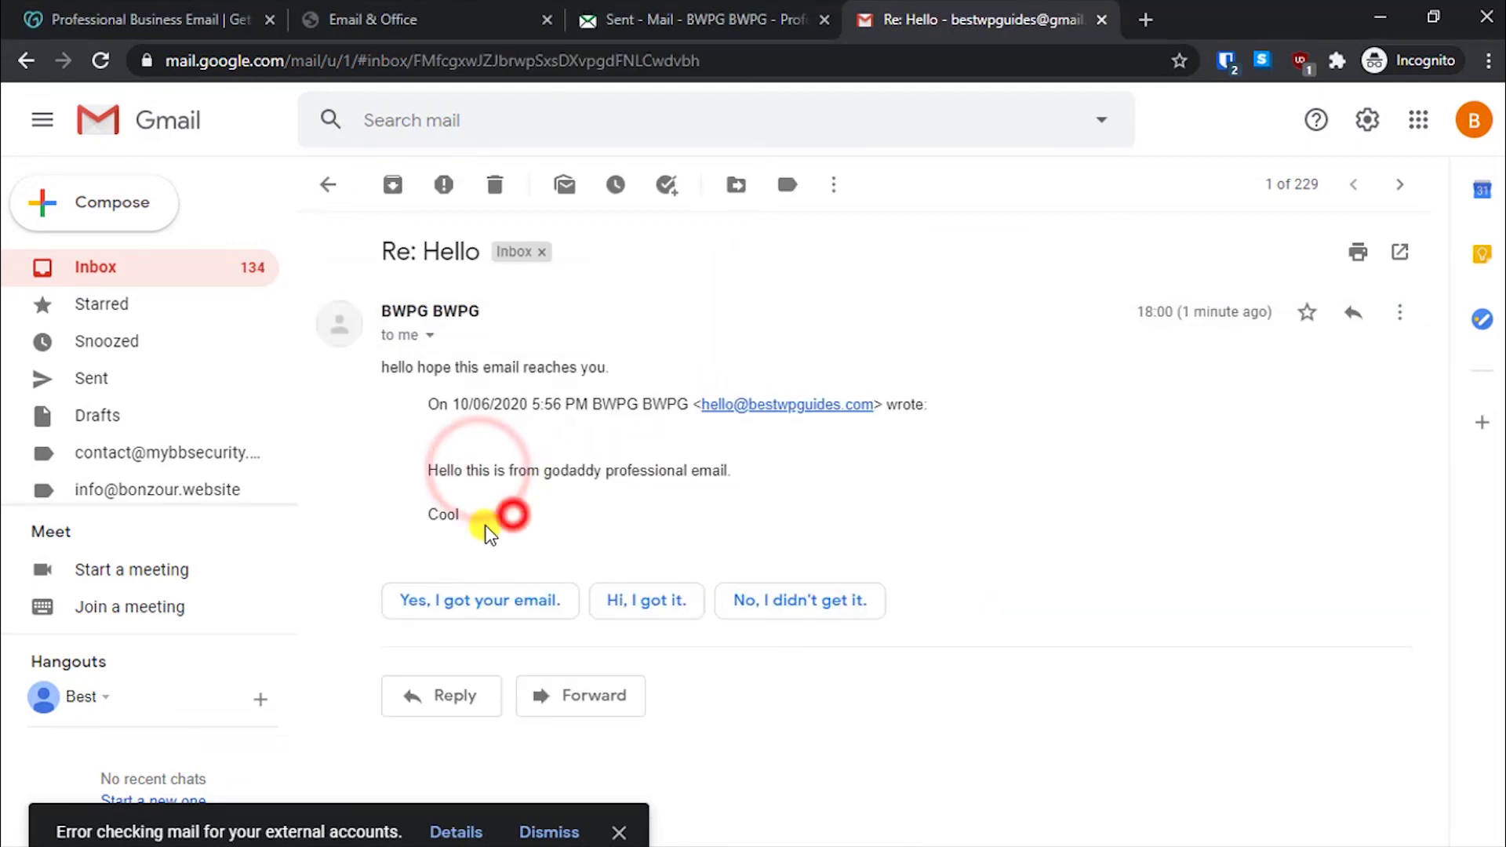
double_click(451, 251)
left_click(493, 457)
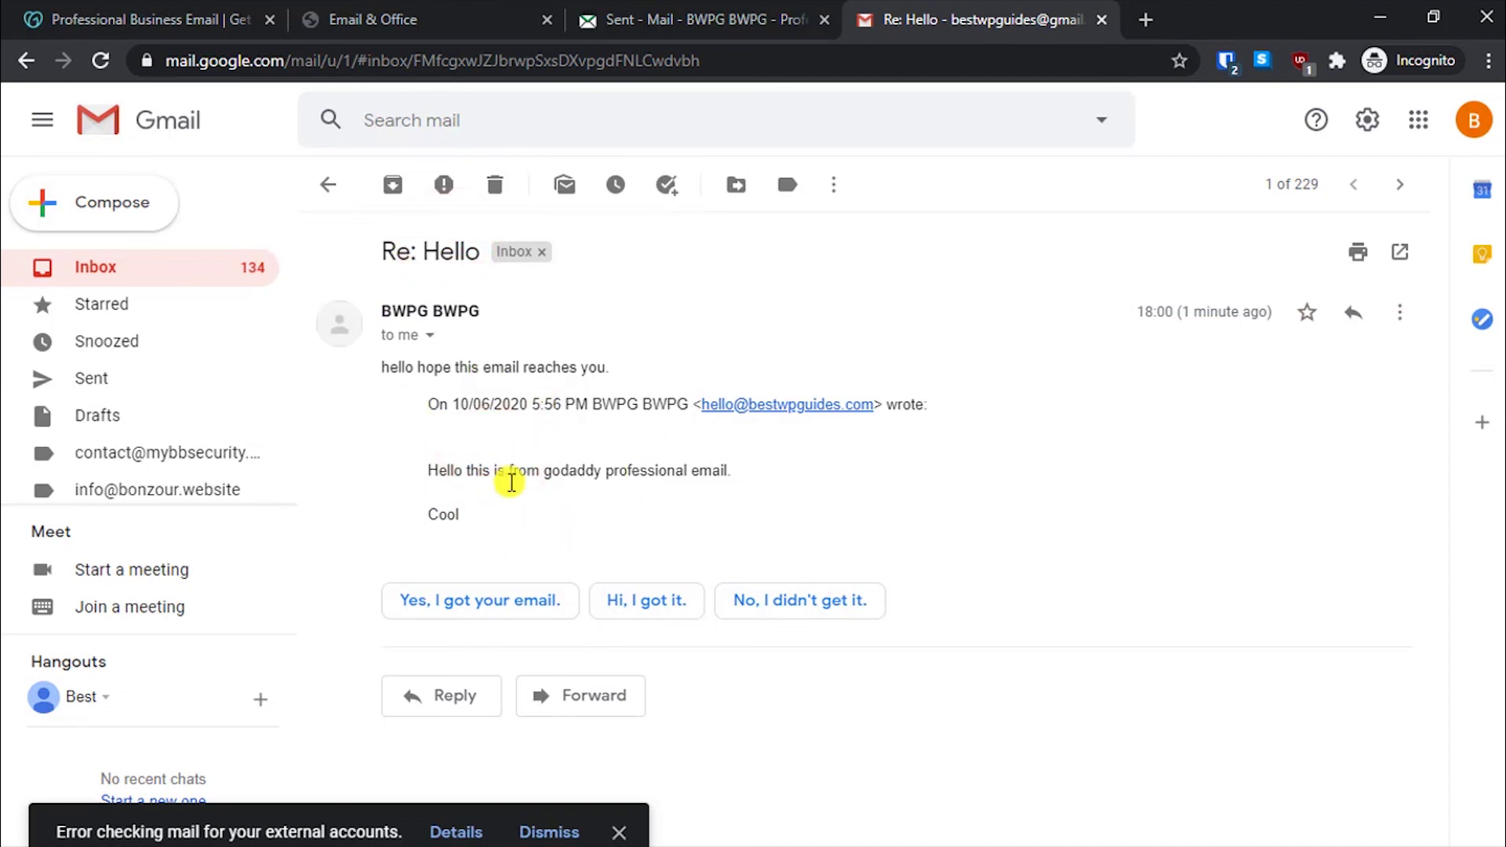
left_click(452, 606)
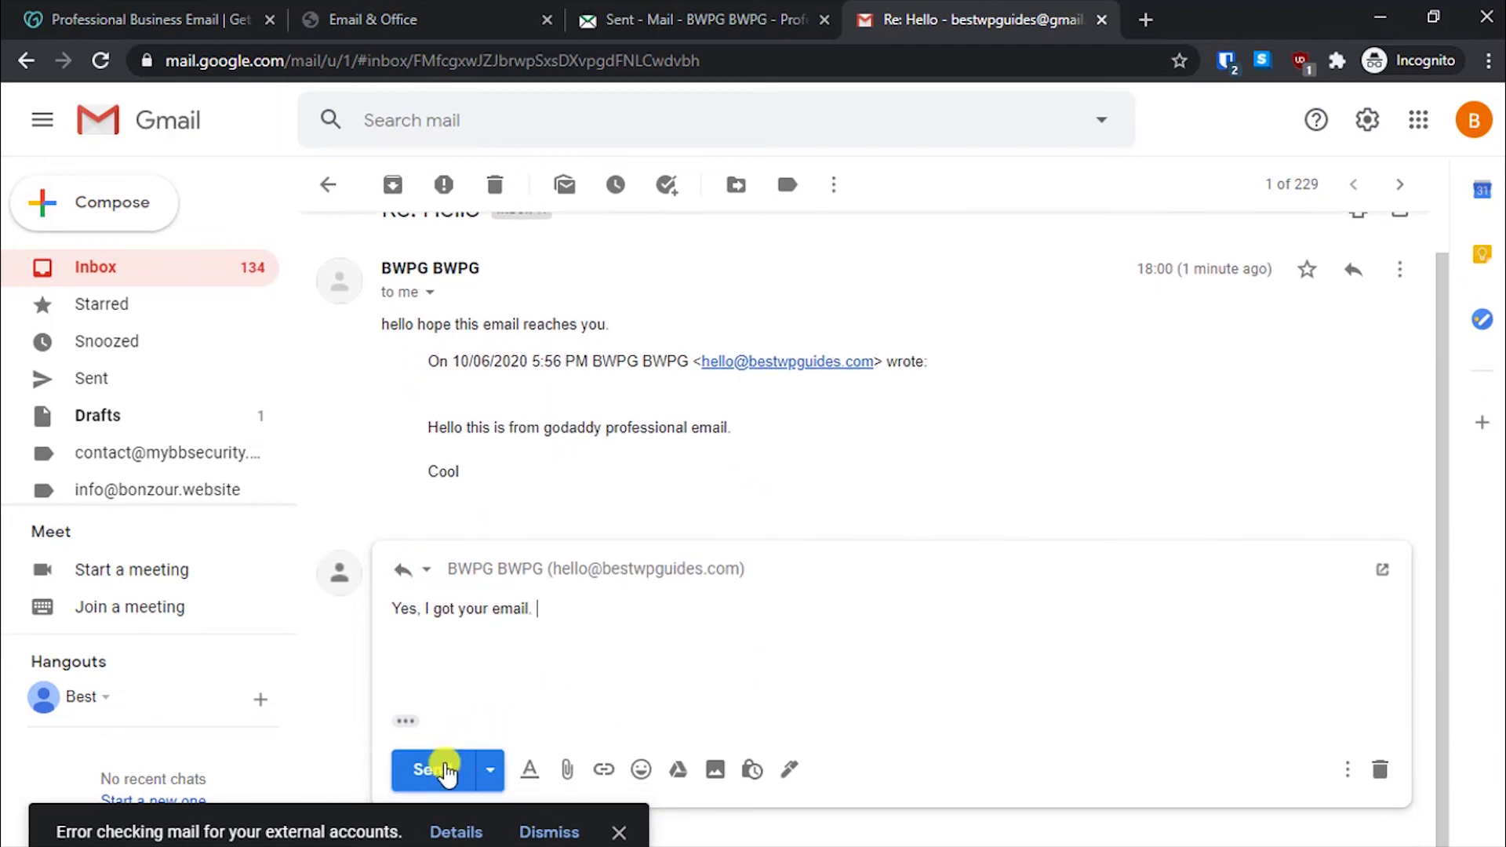
left_click(447, 770)
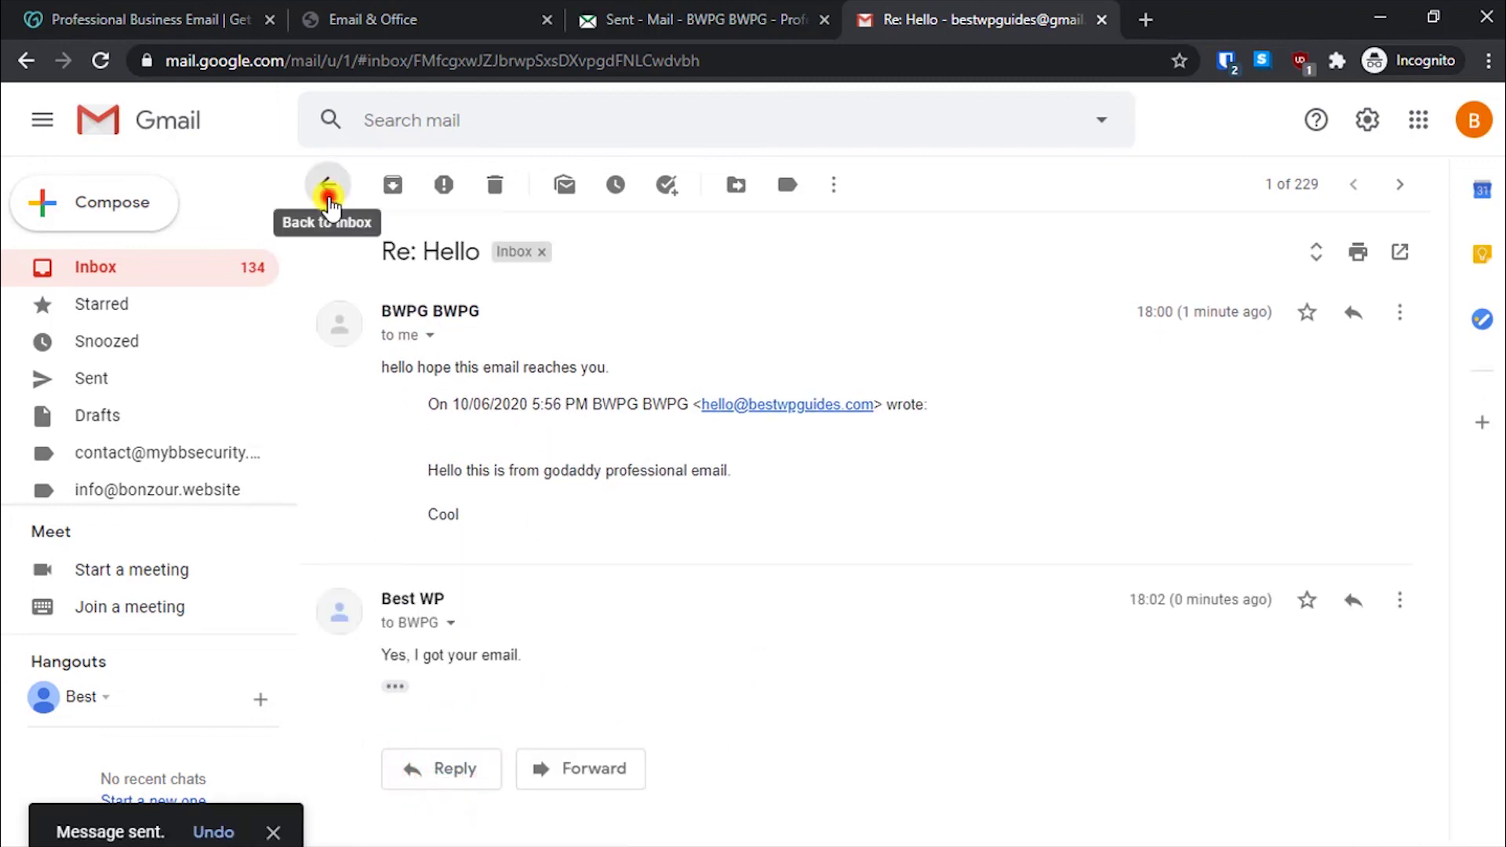
- Refresh the Gmail inbox and check the Spam folder before returning to Primary
left_click(329, 196)
left_click(104, 267)
scroll(123, 390, "down", 2)
left_click(113, 485)
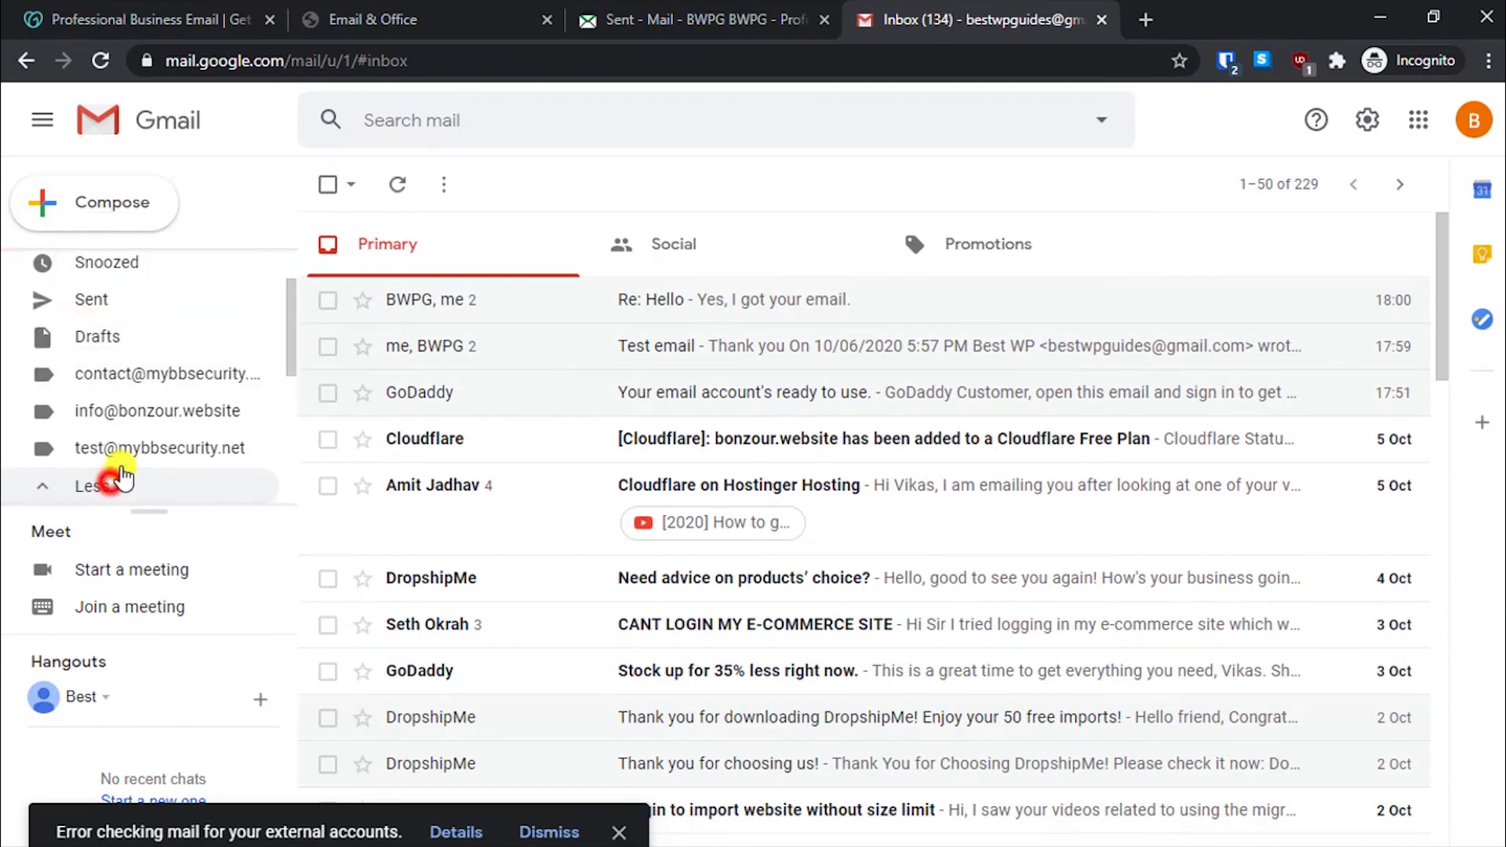
scroll(133, 456, "down", 3)
scroll(157, 377, "down", 5)
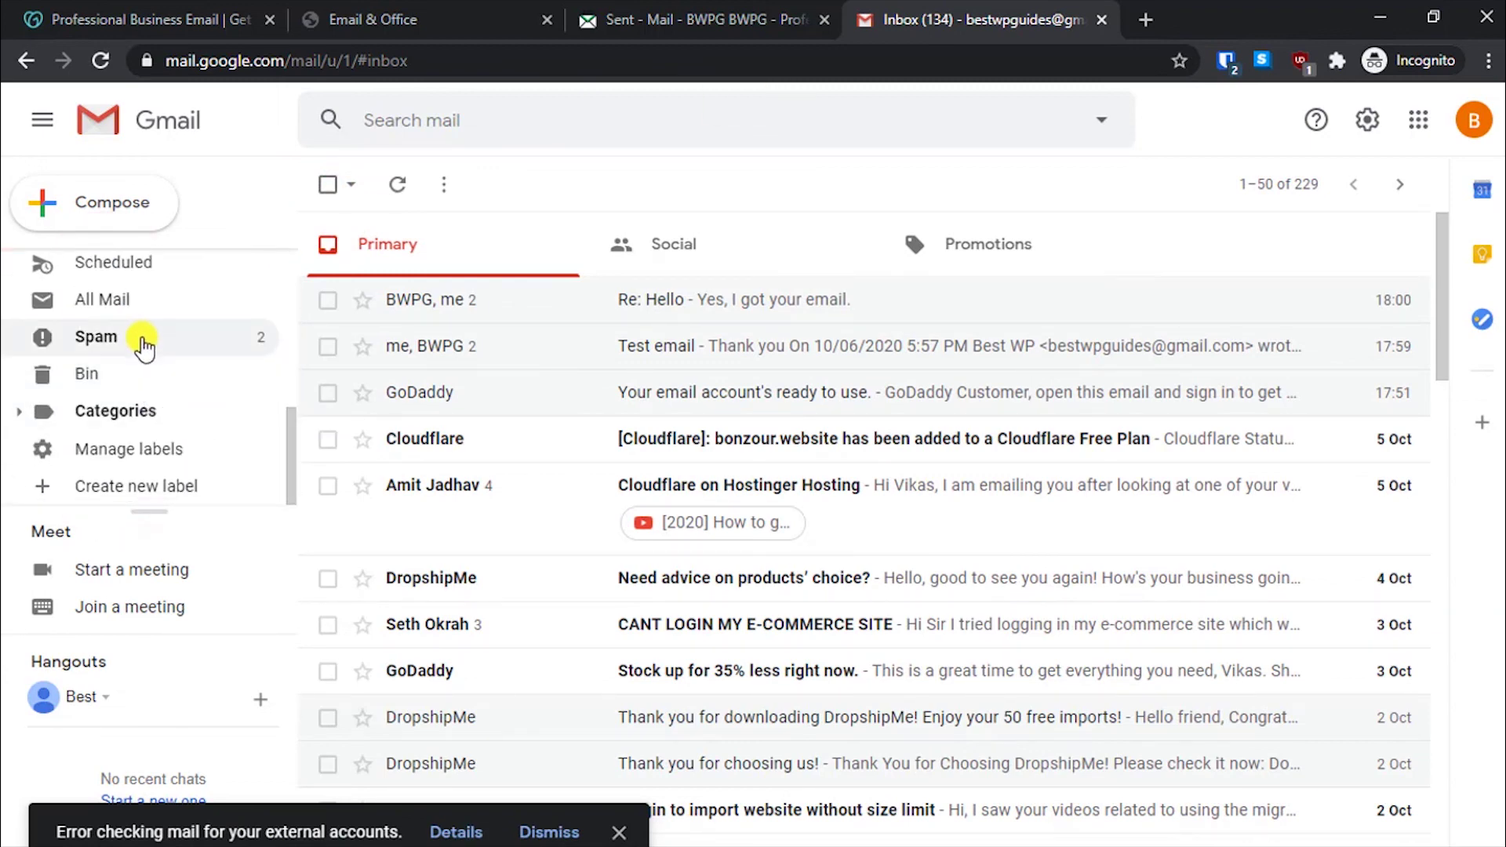
left_click(143, 342)
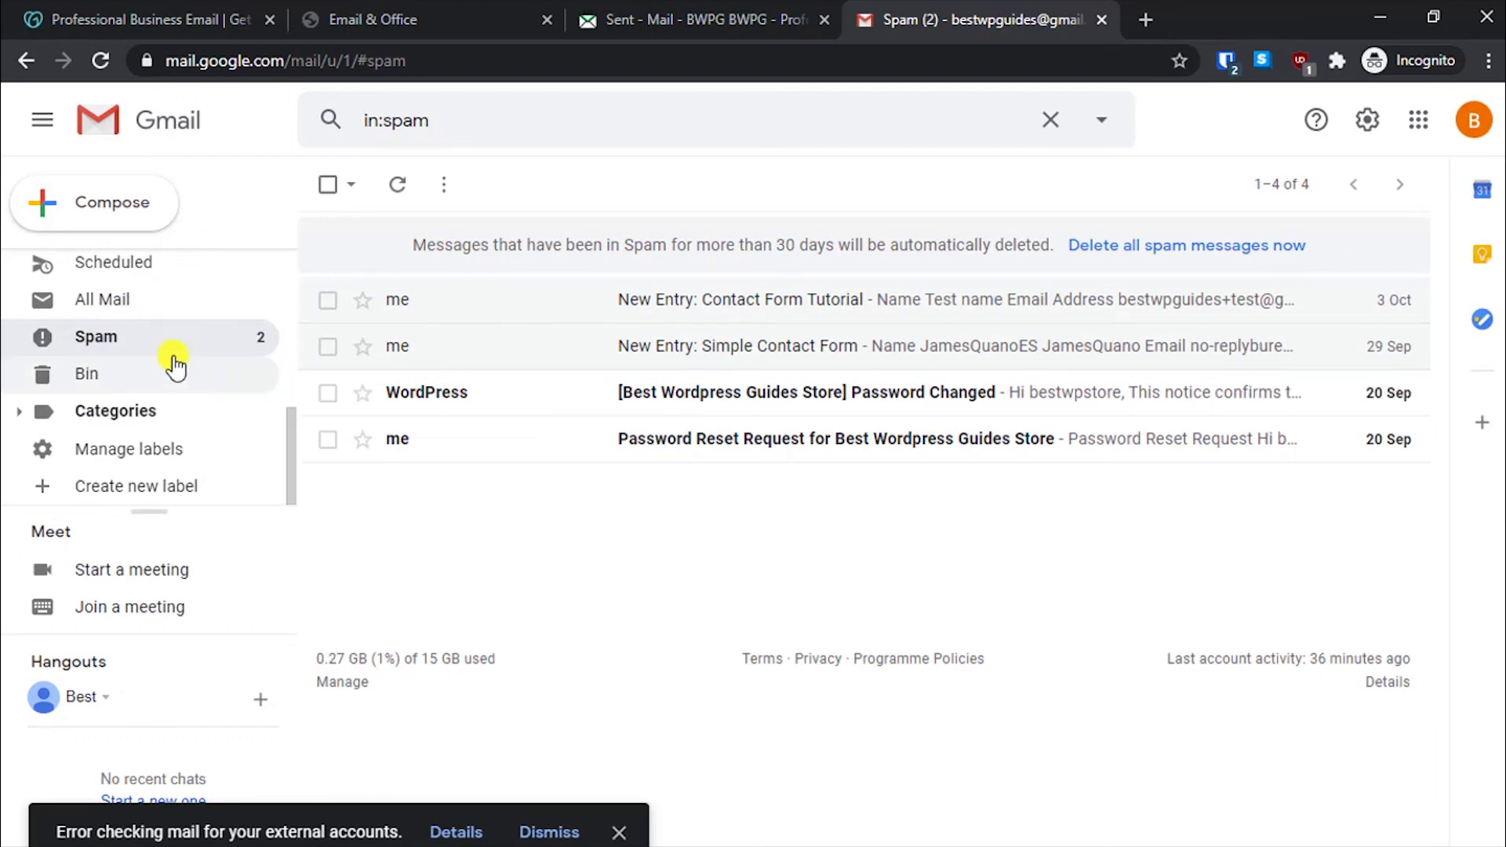
scroll(130, 353, "up", 5)
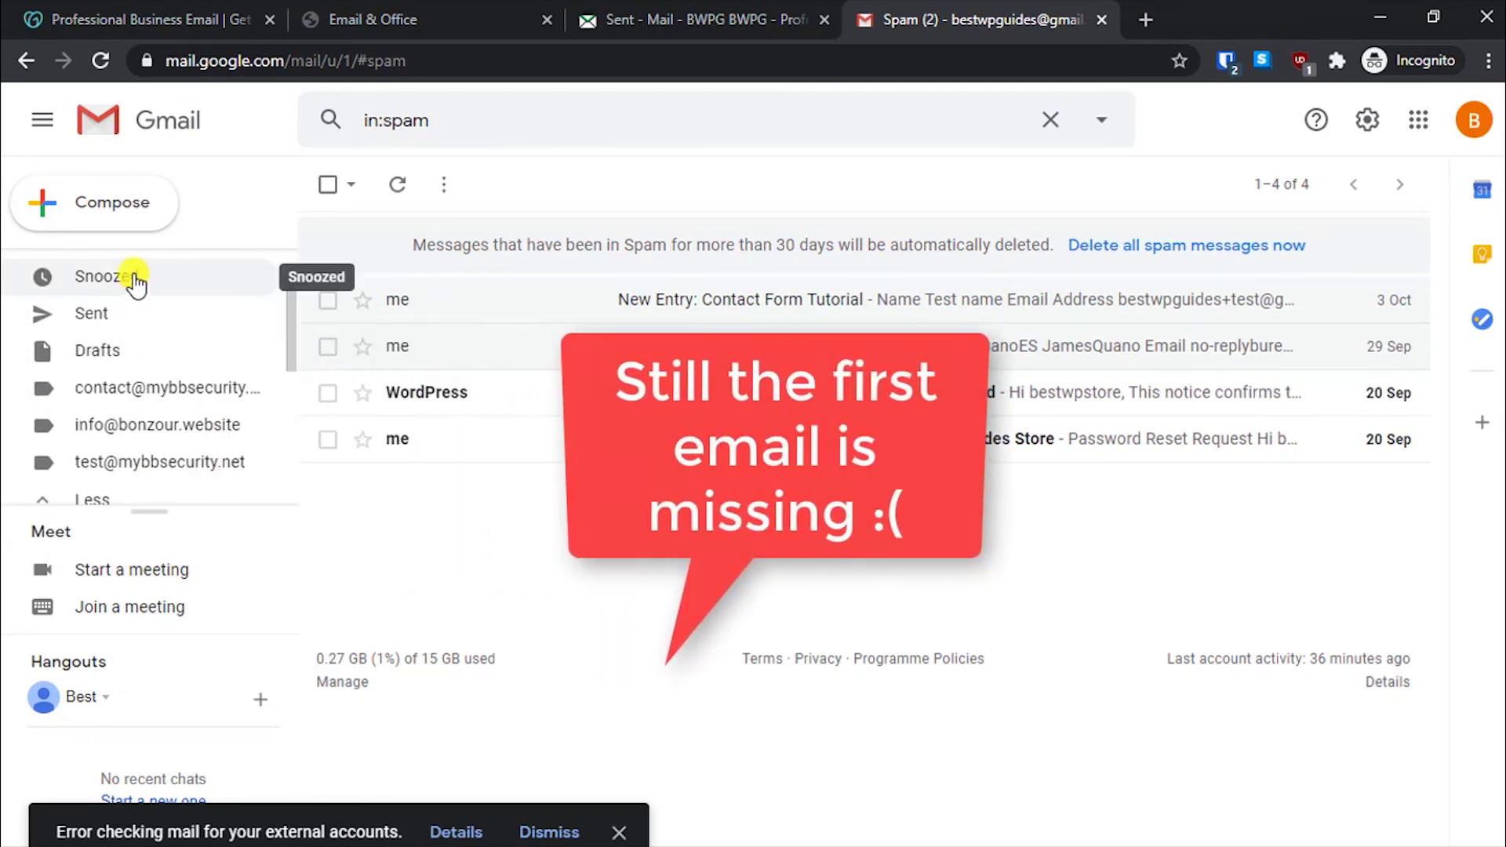
scroll(137, 347, "up", 1)
left_click(145, 269)
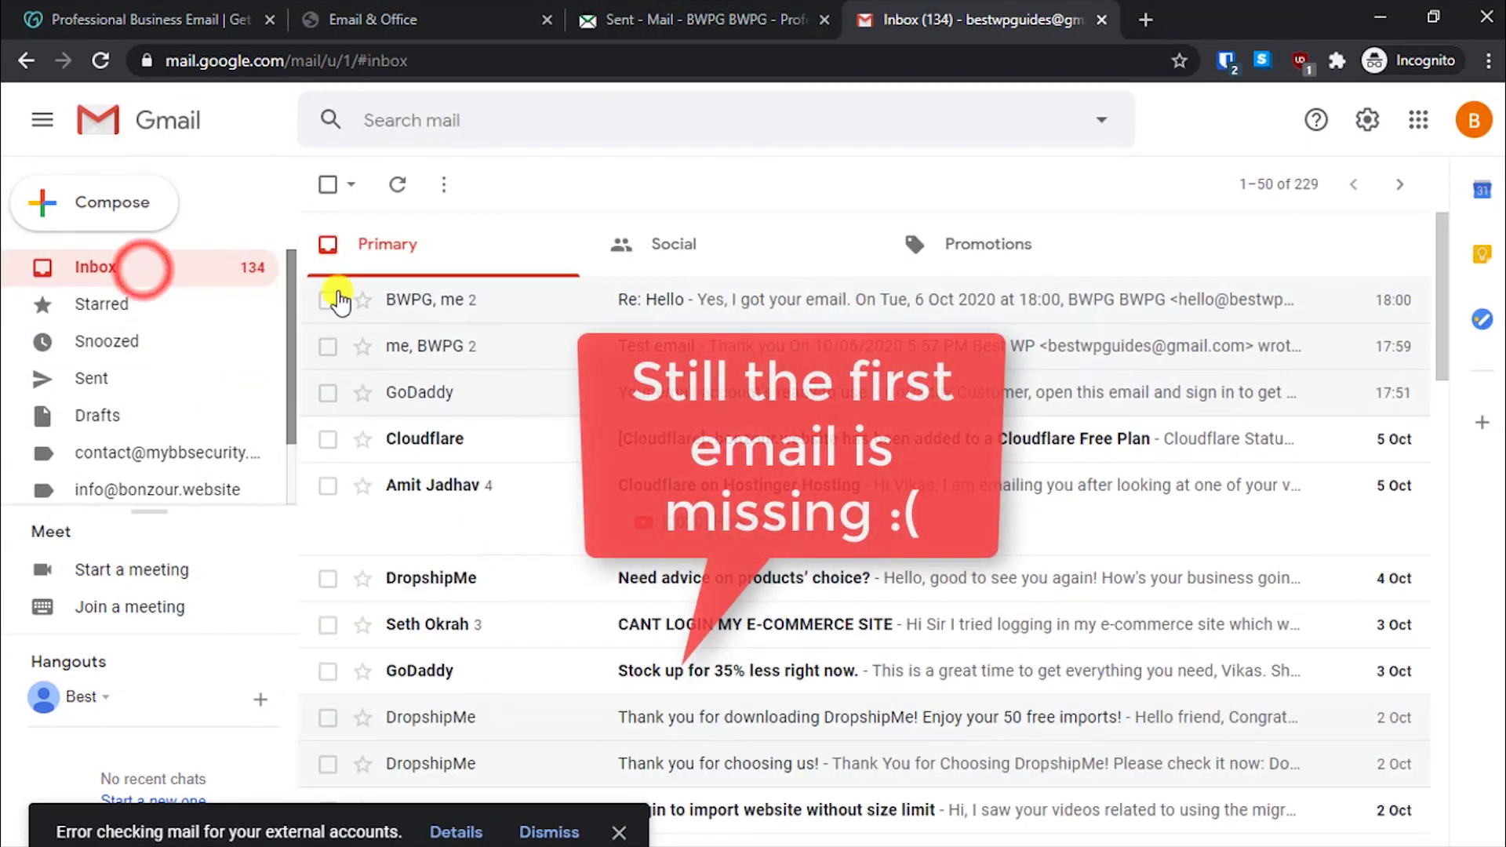
- Confirm the Gmail reply arrived by opening Re: Hello in the GoDaddy Inbox
left_click(901, 306)
left_click(616, 17)
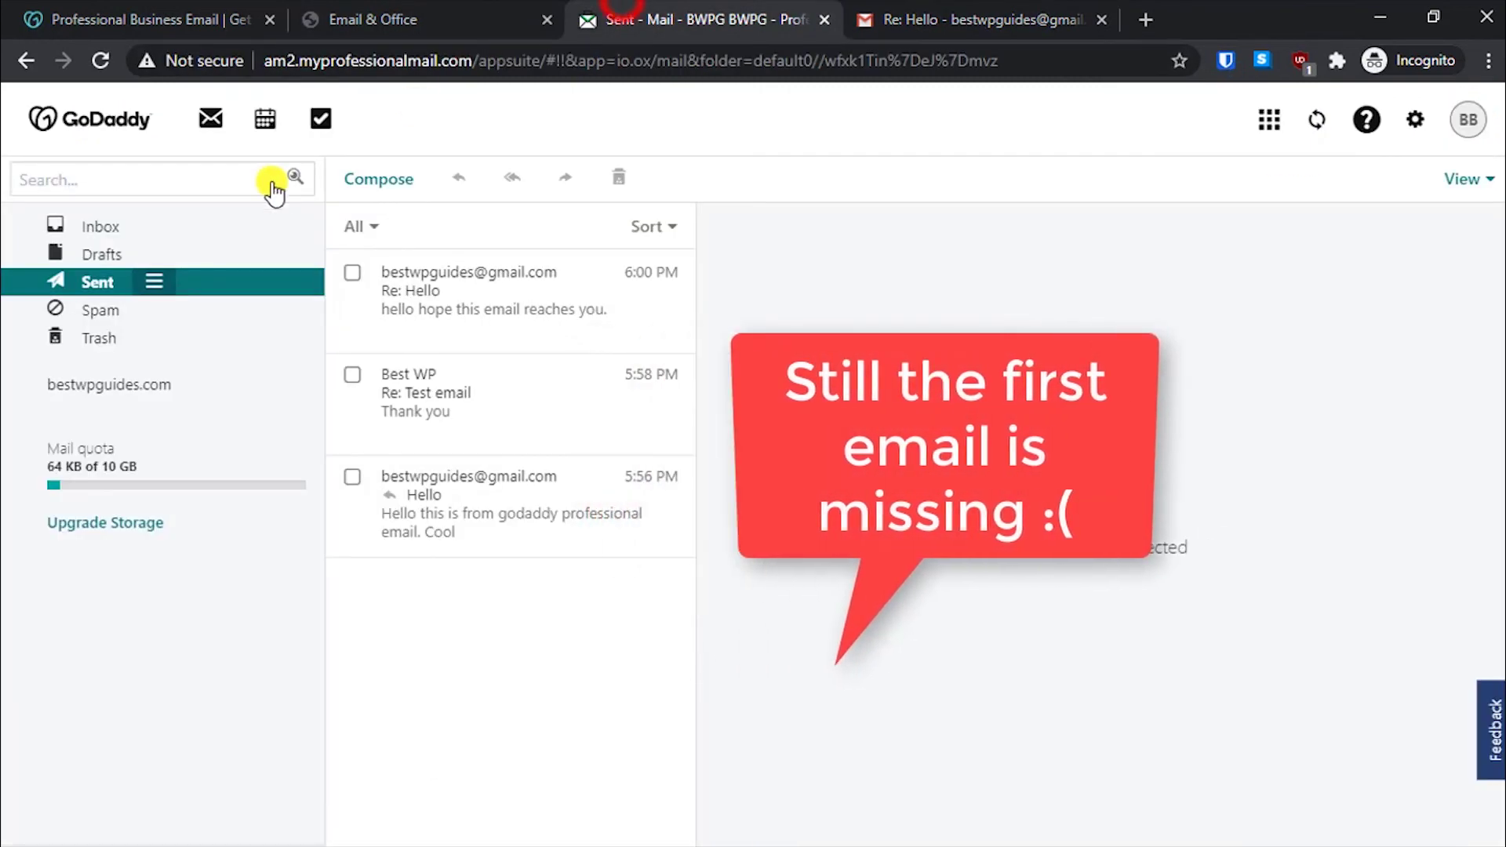
left_click(107, 229)
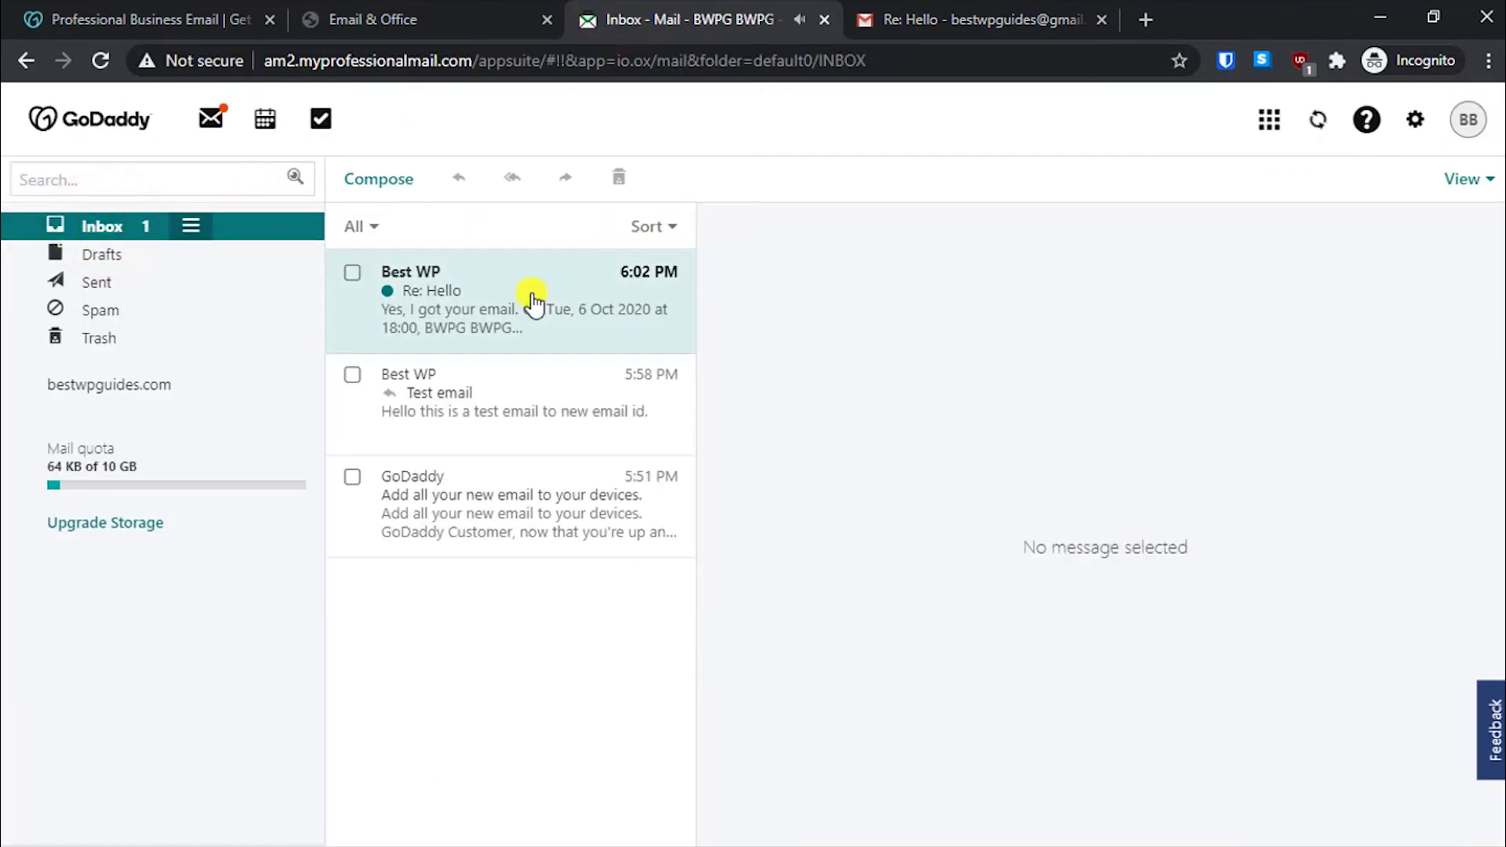
left_click(531, 294)
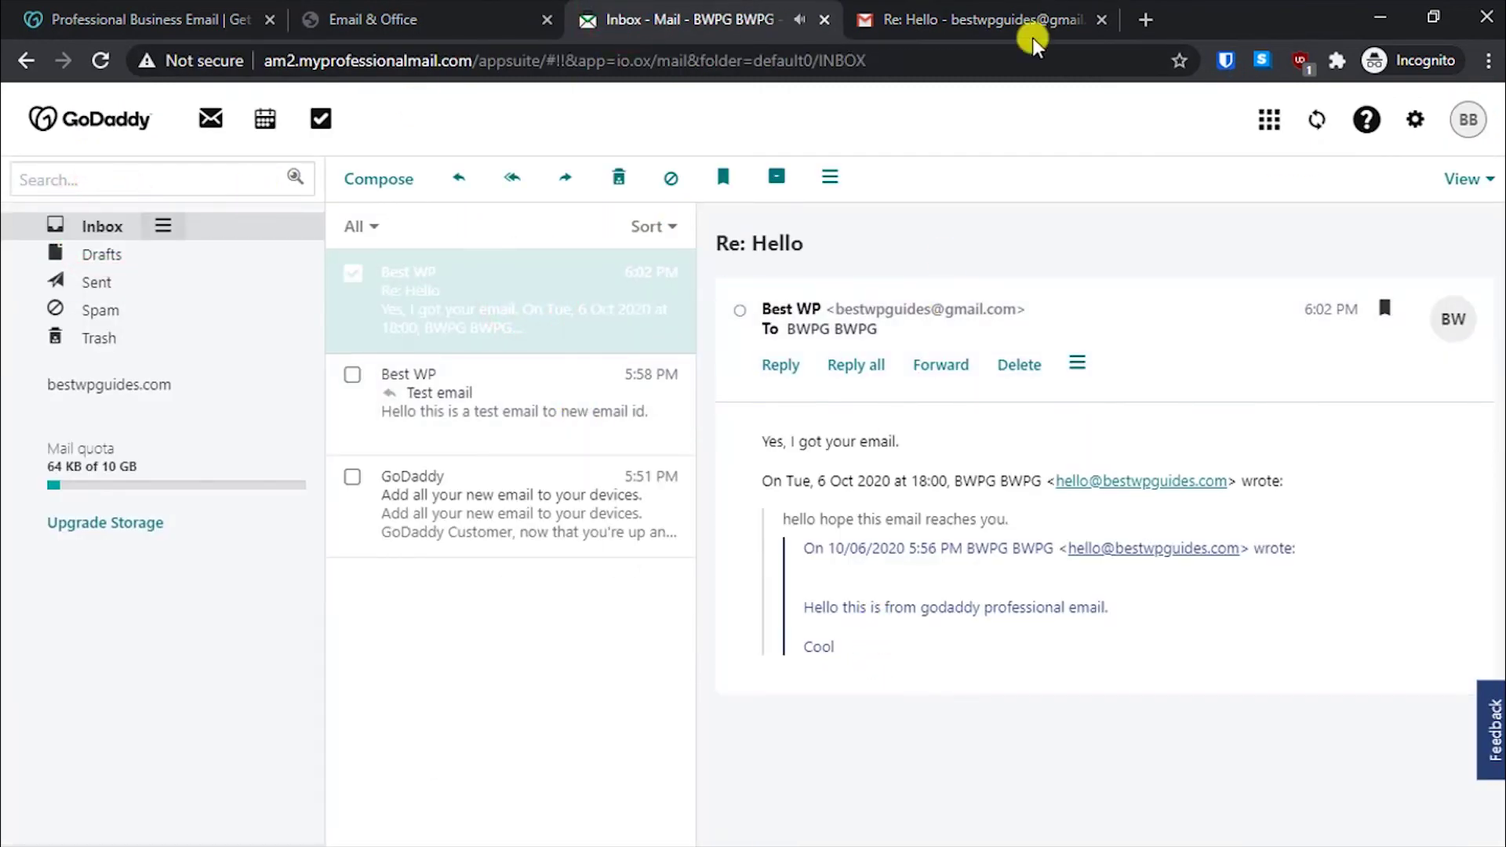